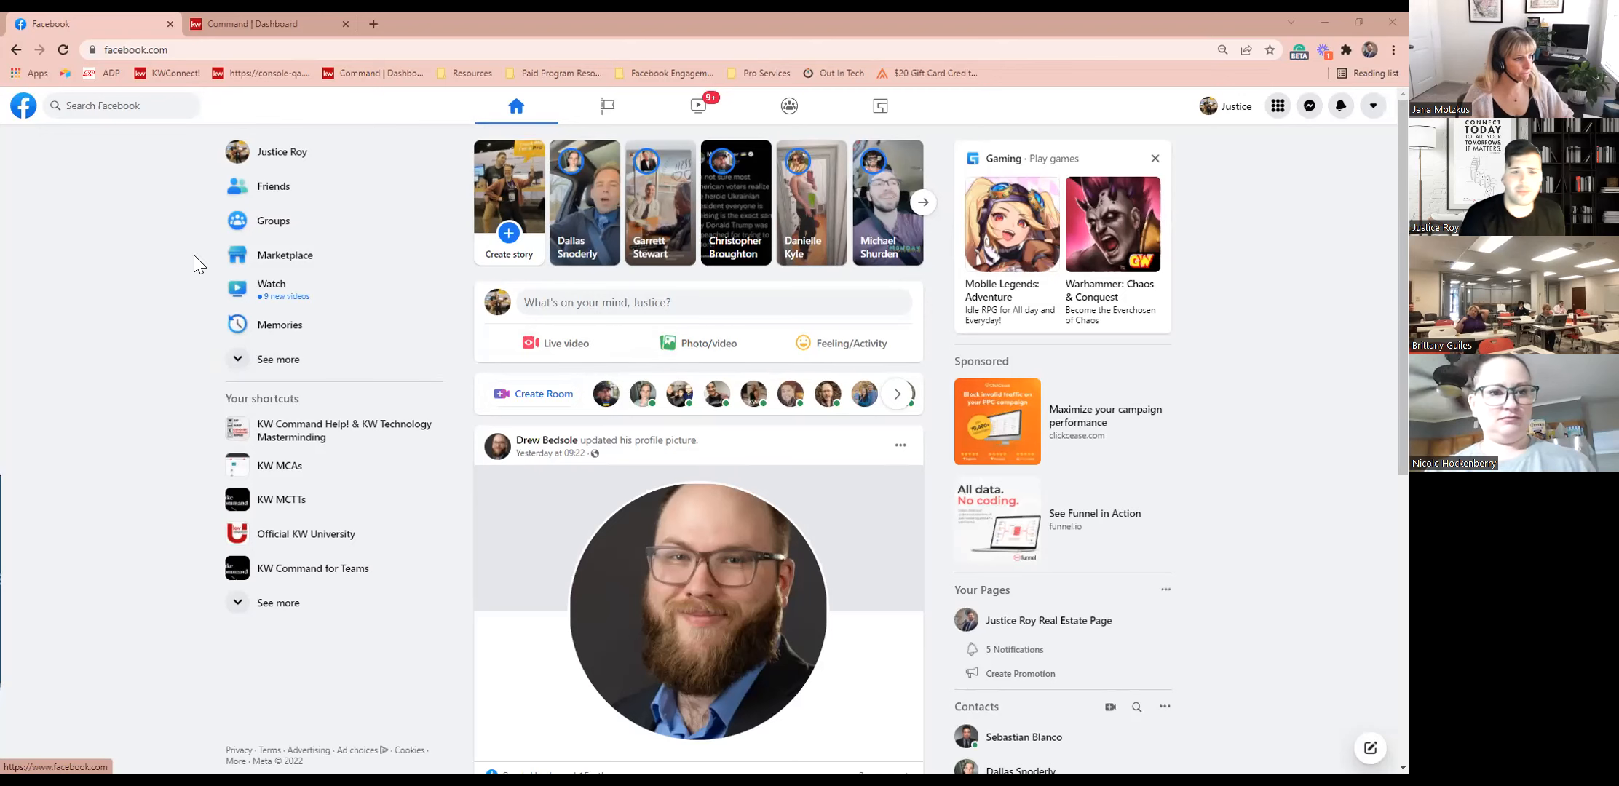
Go to the list of managed Pages and start creating a new Page.
{"action": "left_click", "coordinate": [268, 357]}
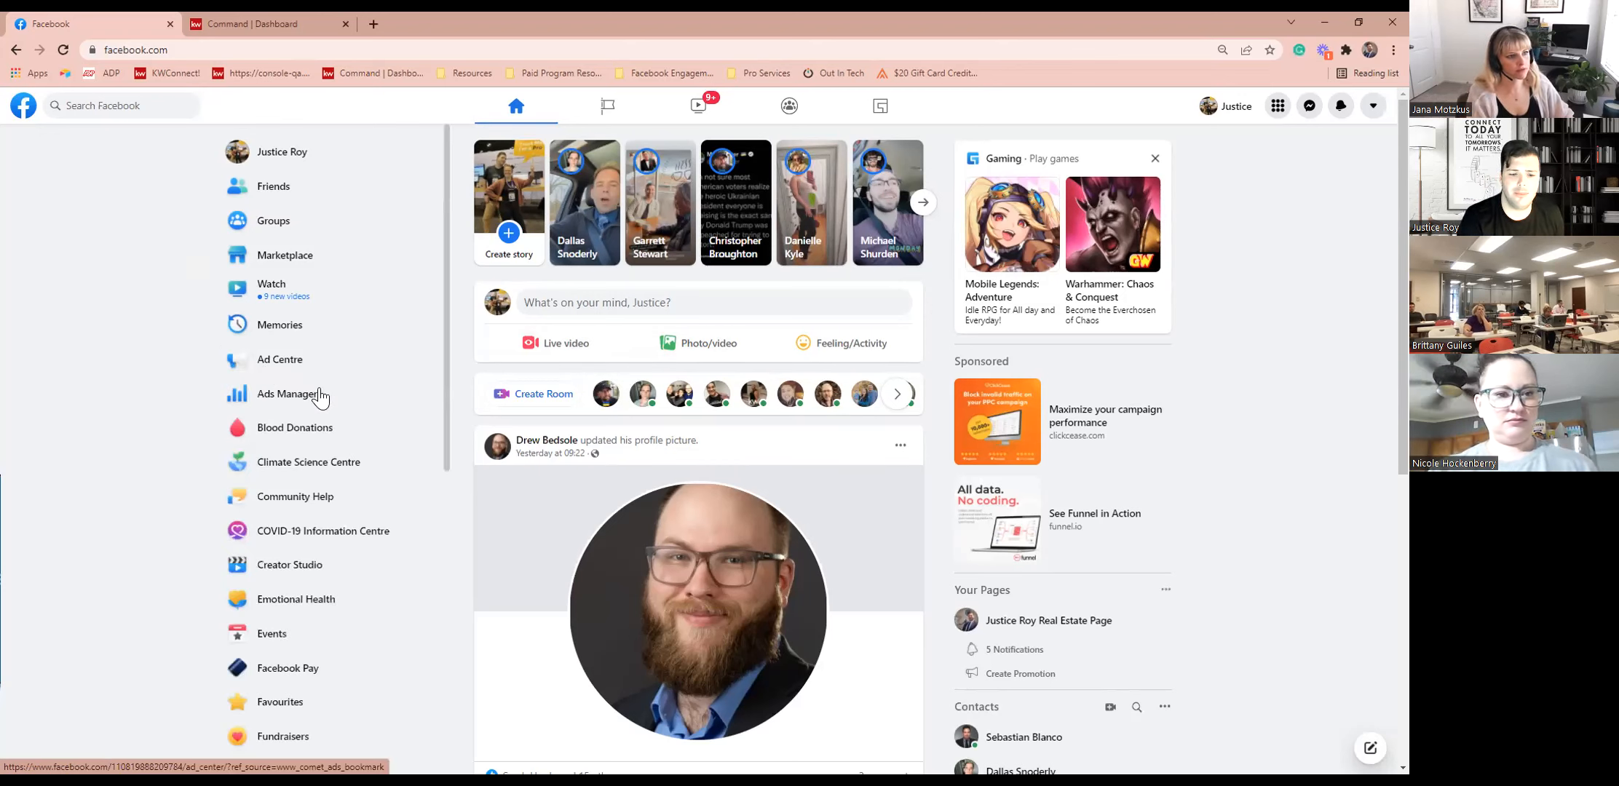
{"action": "scroll", "coordinate": [269, 582], "scroll_direction": "down", "scroll_amount": 5}
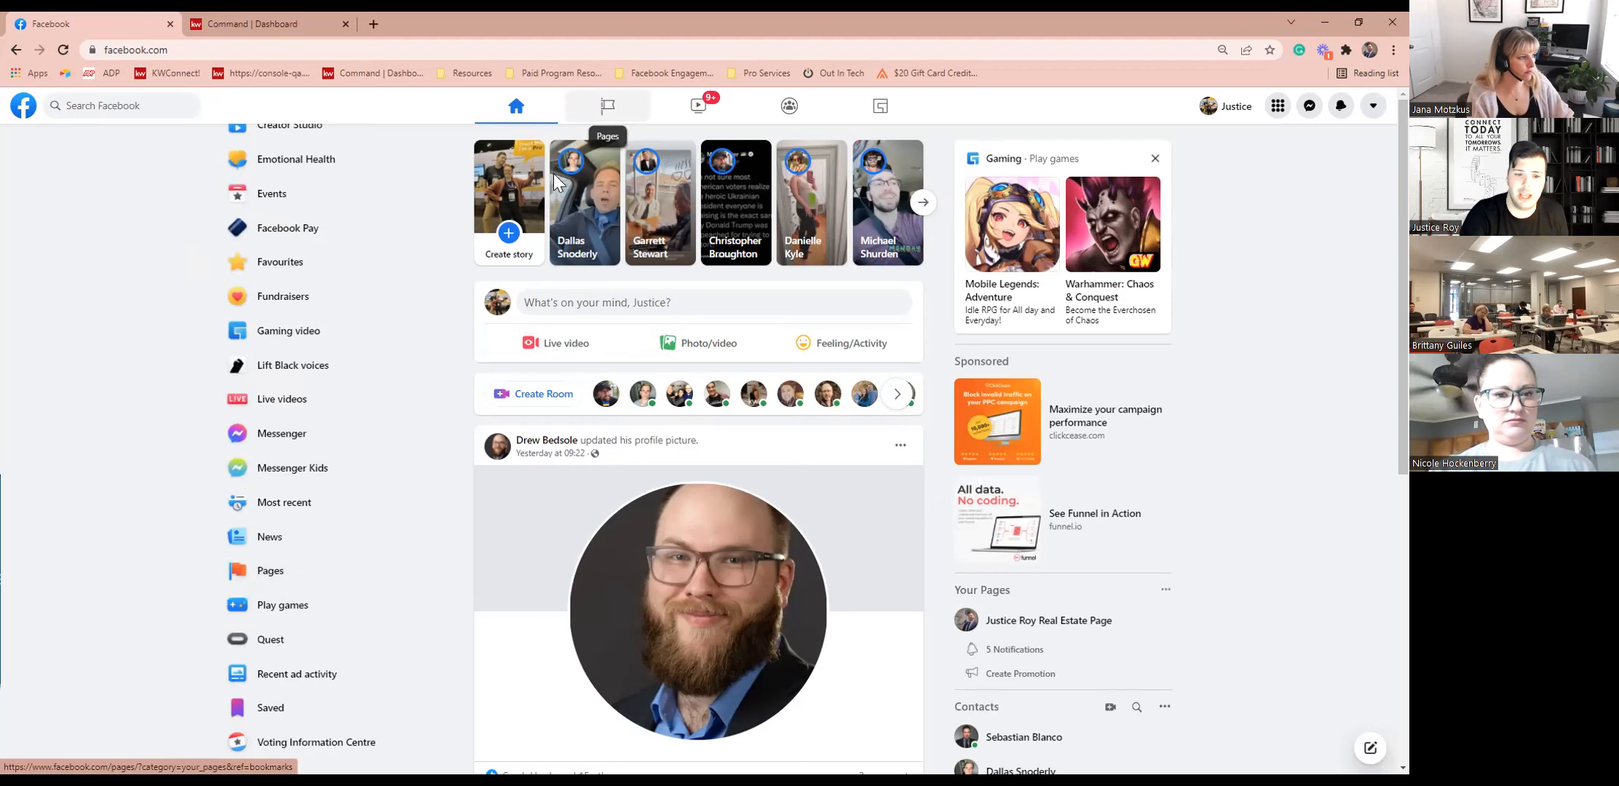
{"action": "left_click", "coordinate": [283, 575]}
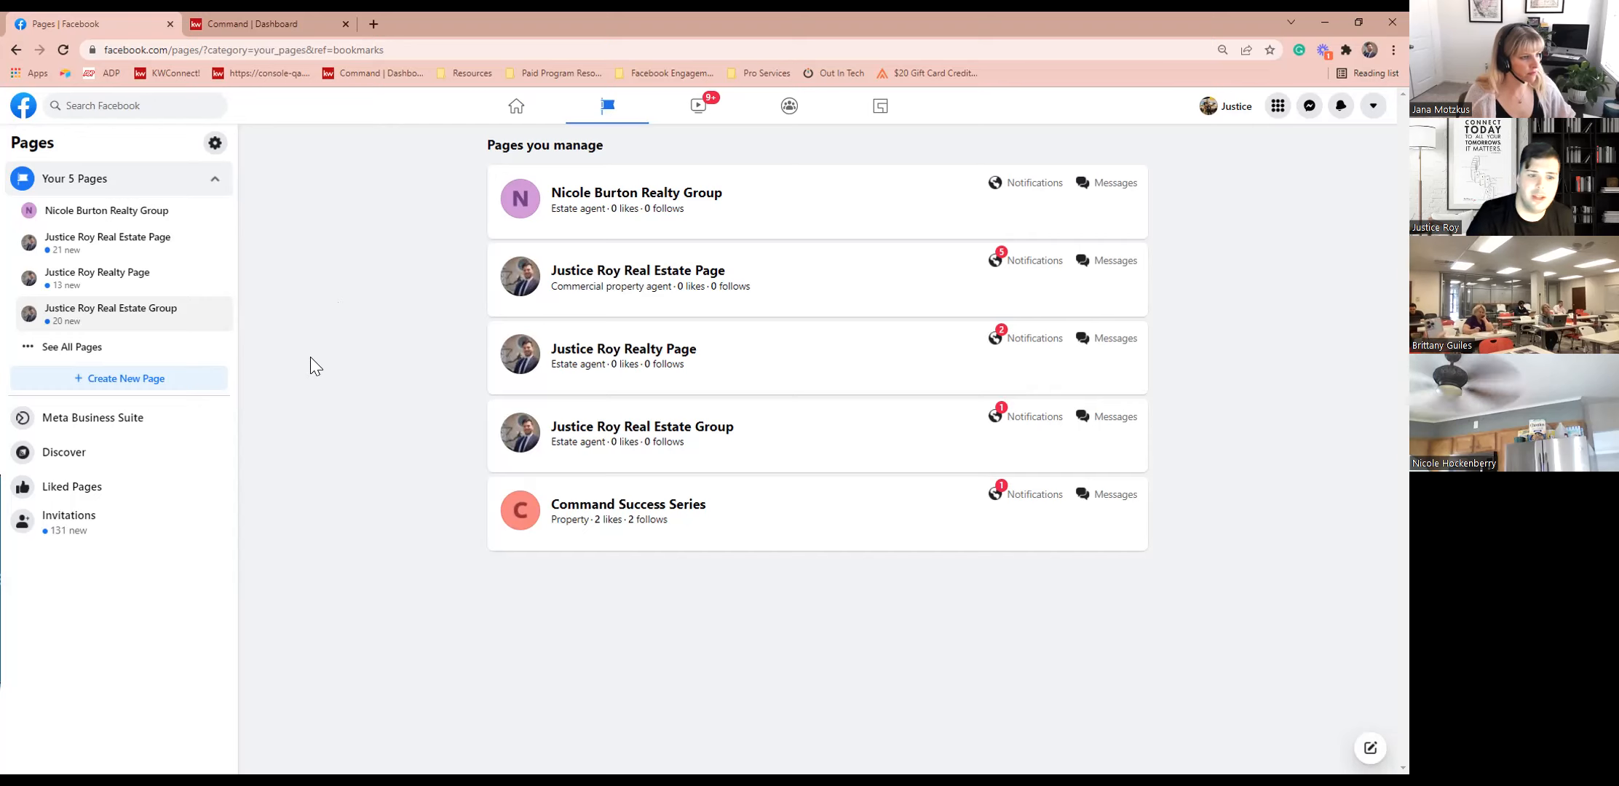
{"action": "left_click", "coordinate": [79, 381]}
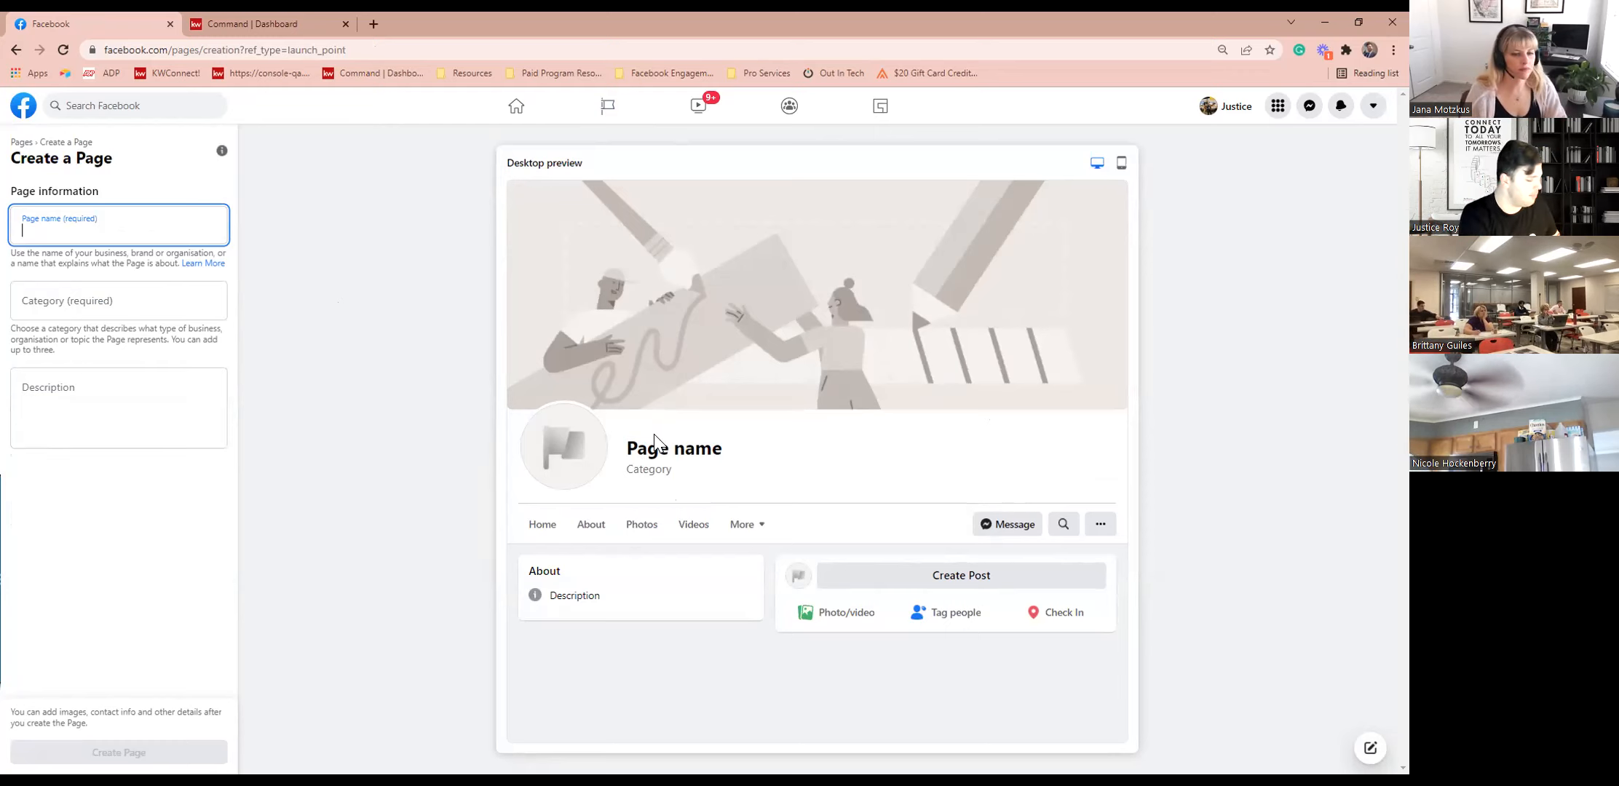
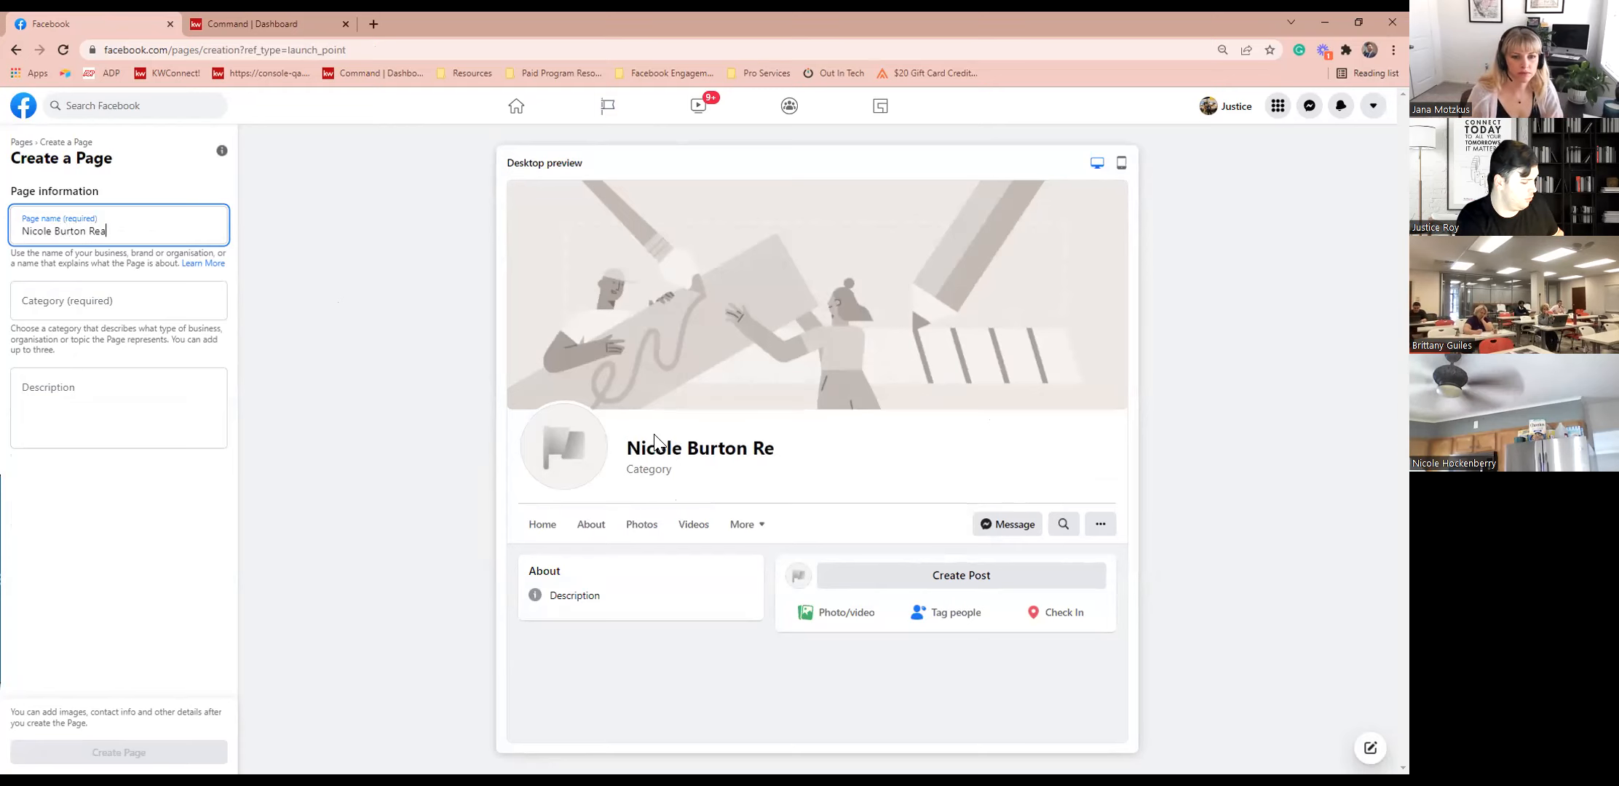
Name the new page with the agent's full name followed by "Realty Page".
{"action": "type", "text": "lty Page"}
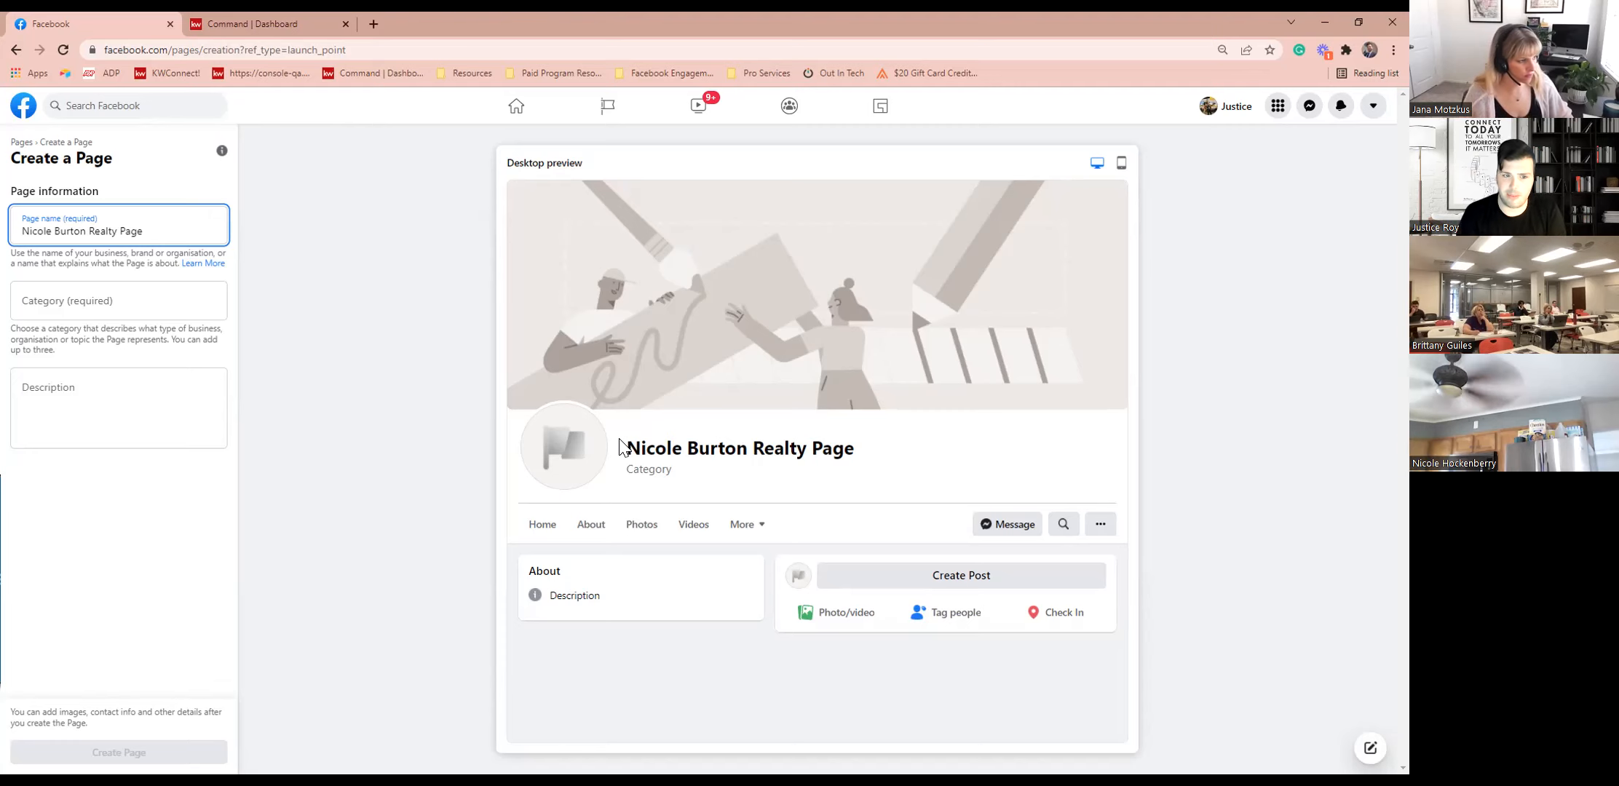
Assign the page the three categories Estate agent, Commercial property agent and Property.
{"action": "left_click", "coordinate": [179, 303]}
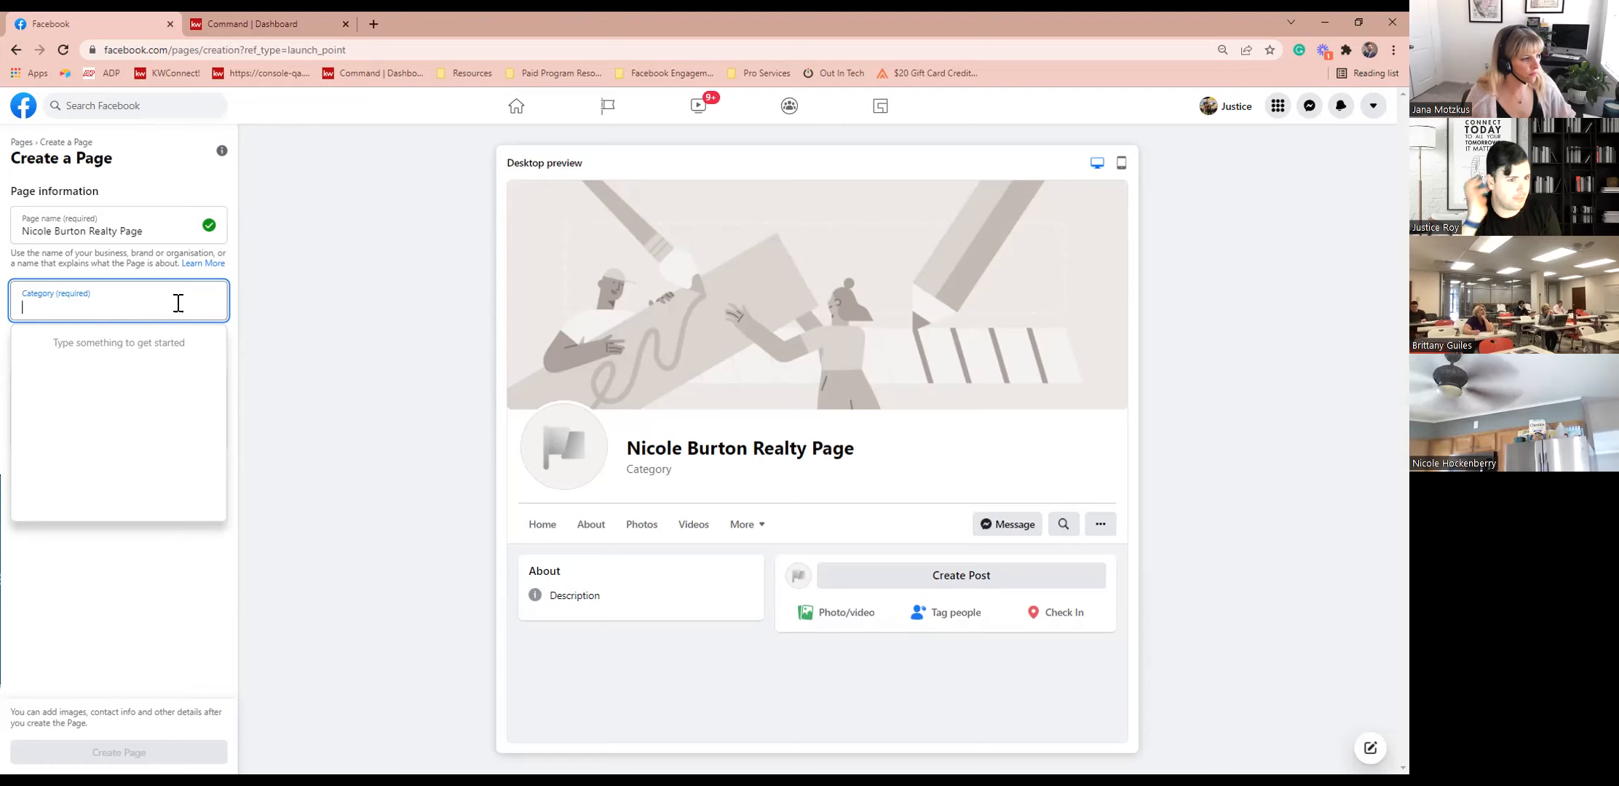
{"action": "type", "text": "E"}
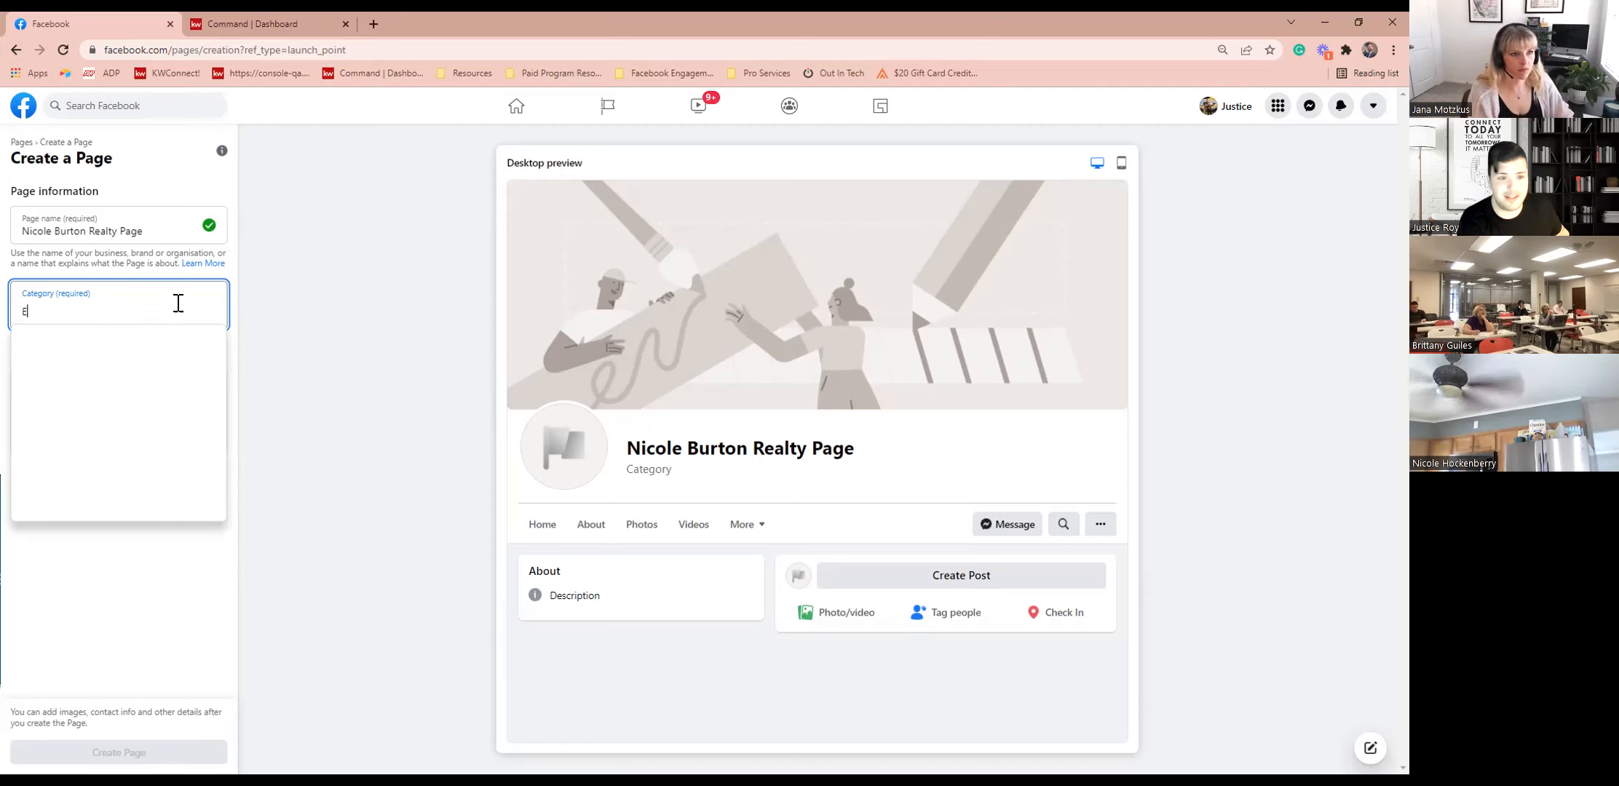
{"action": "type", "text": "s"}
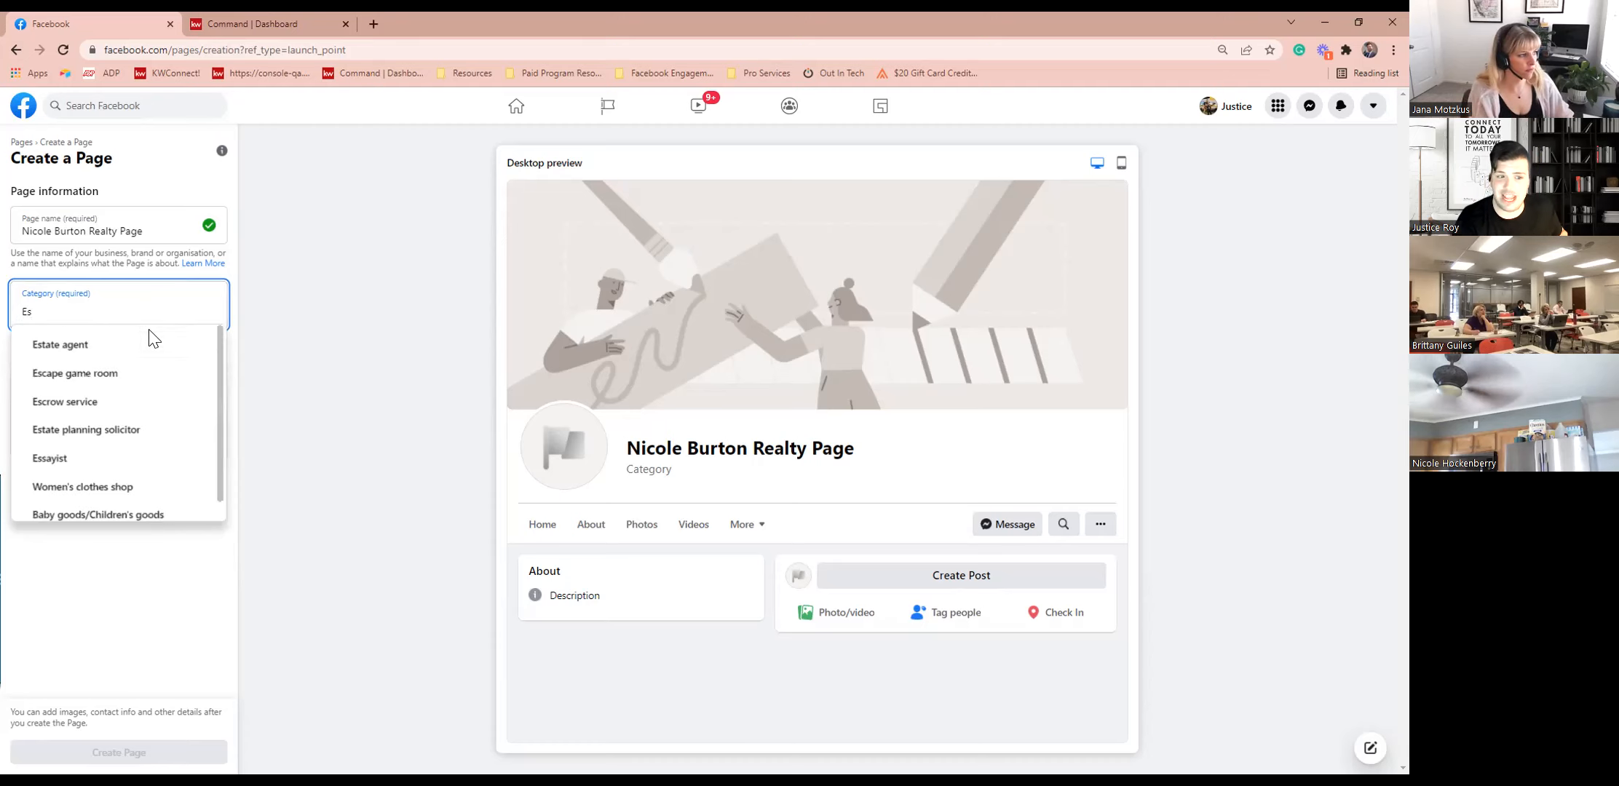
{"action": "left_click", "coordinate": [84, 358]}
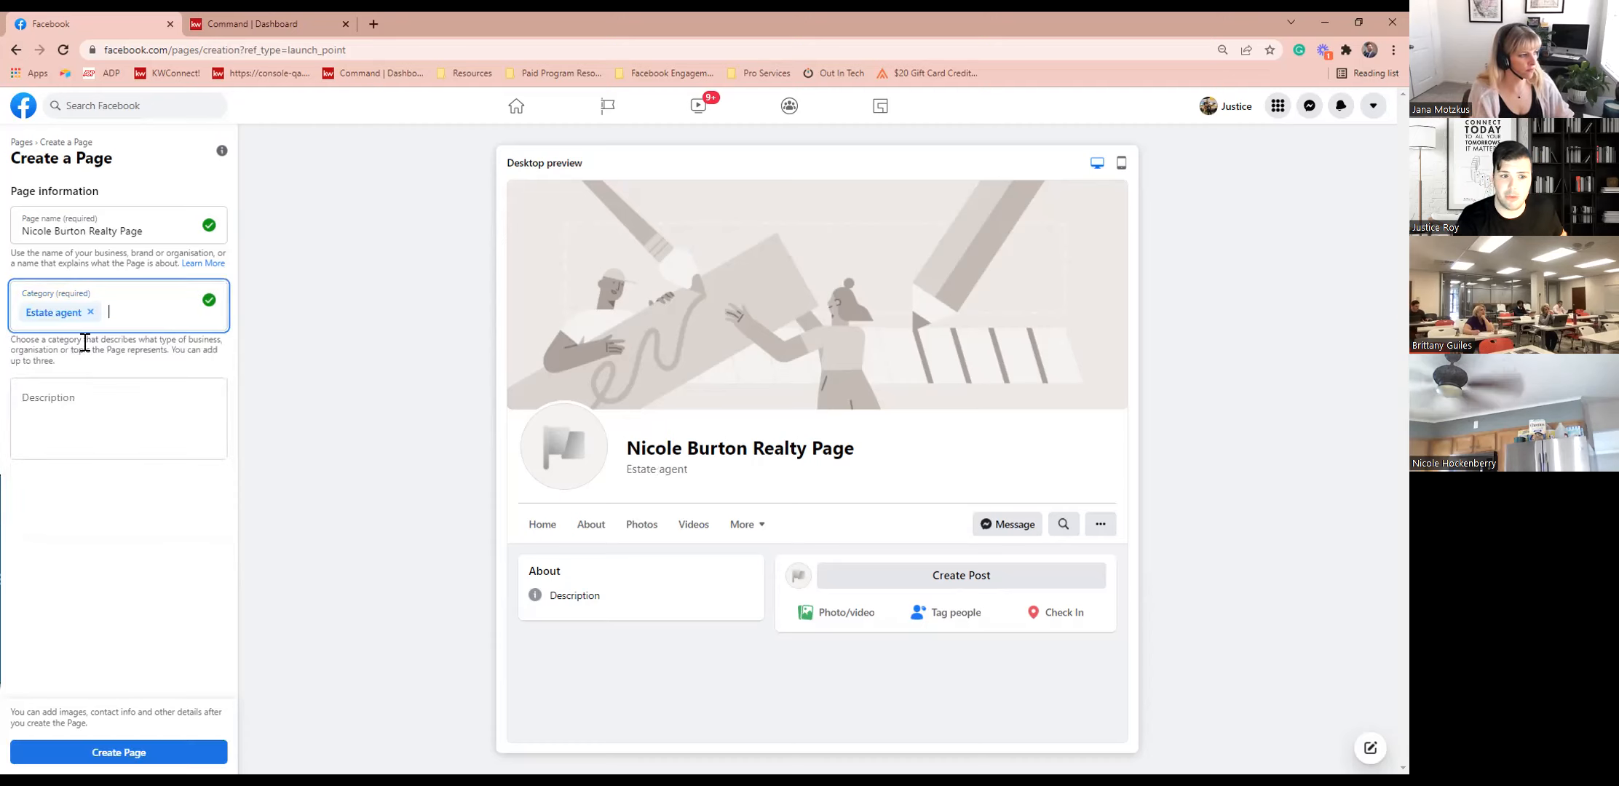
{"action": "type", "text": "Comm"}
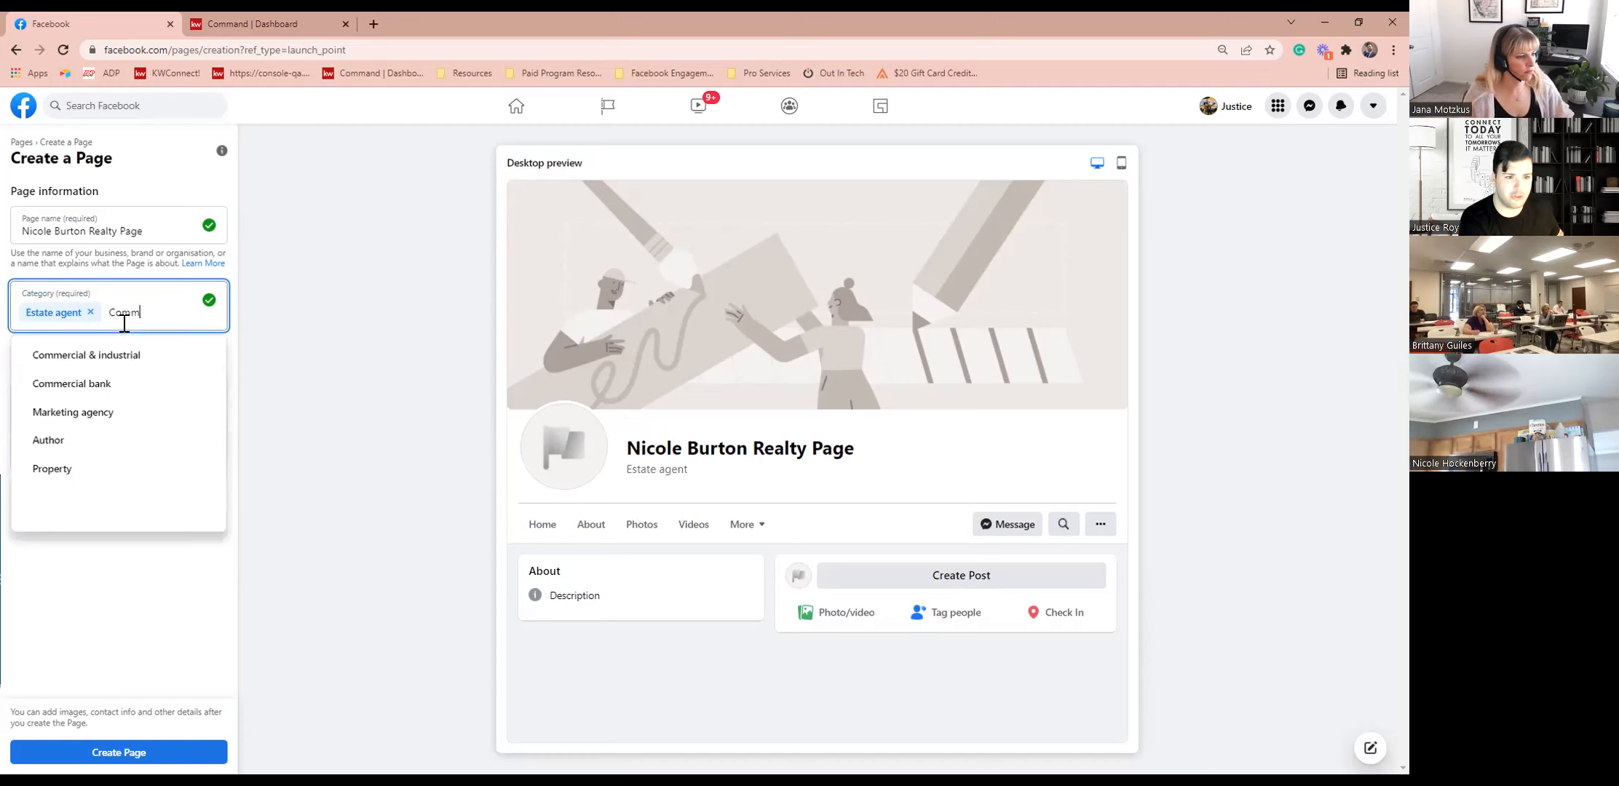
{"action": "type", "text": "e"}
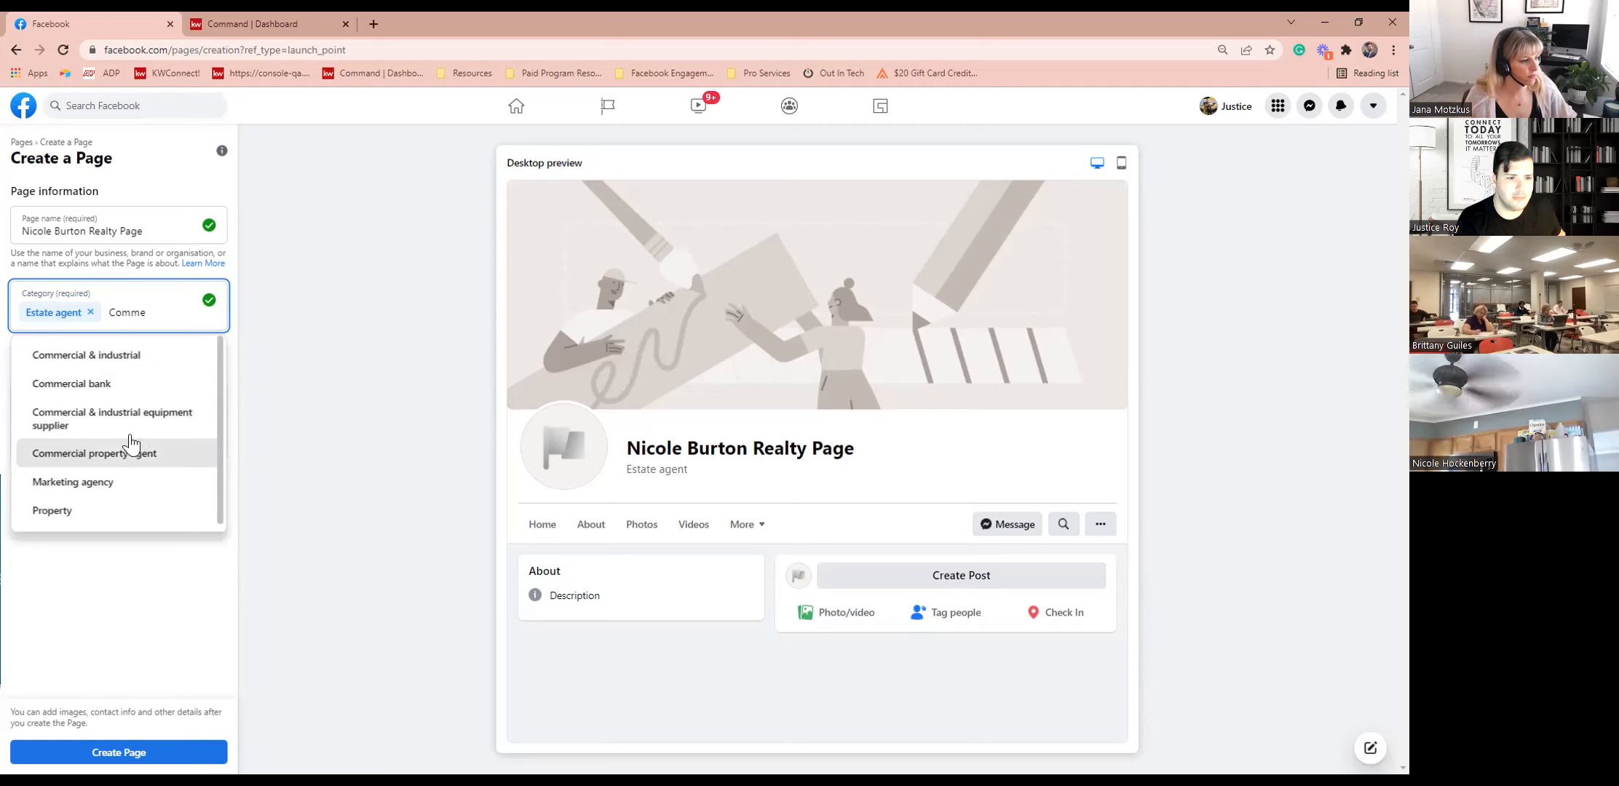
{"action": "left_click", "coordinate": [131, 453]}
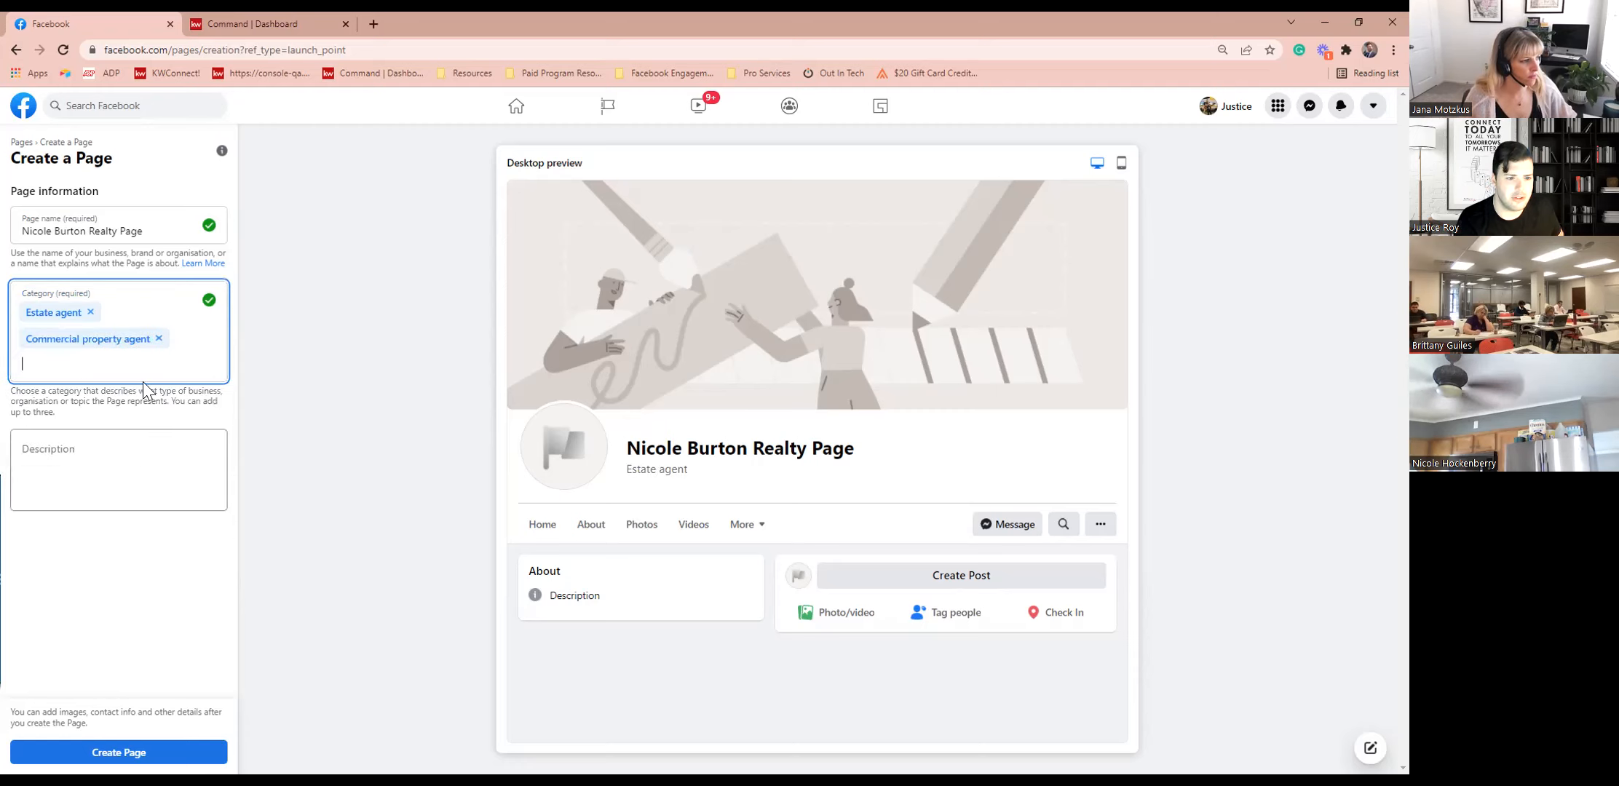
{"action": "type", "text": "prop"}
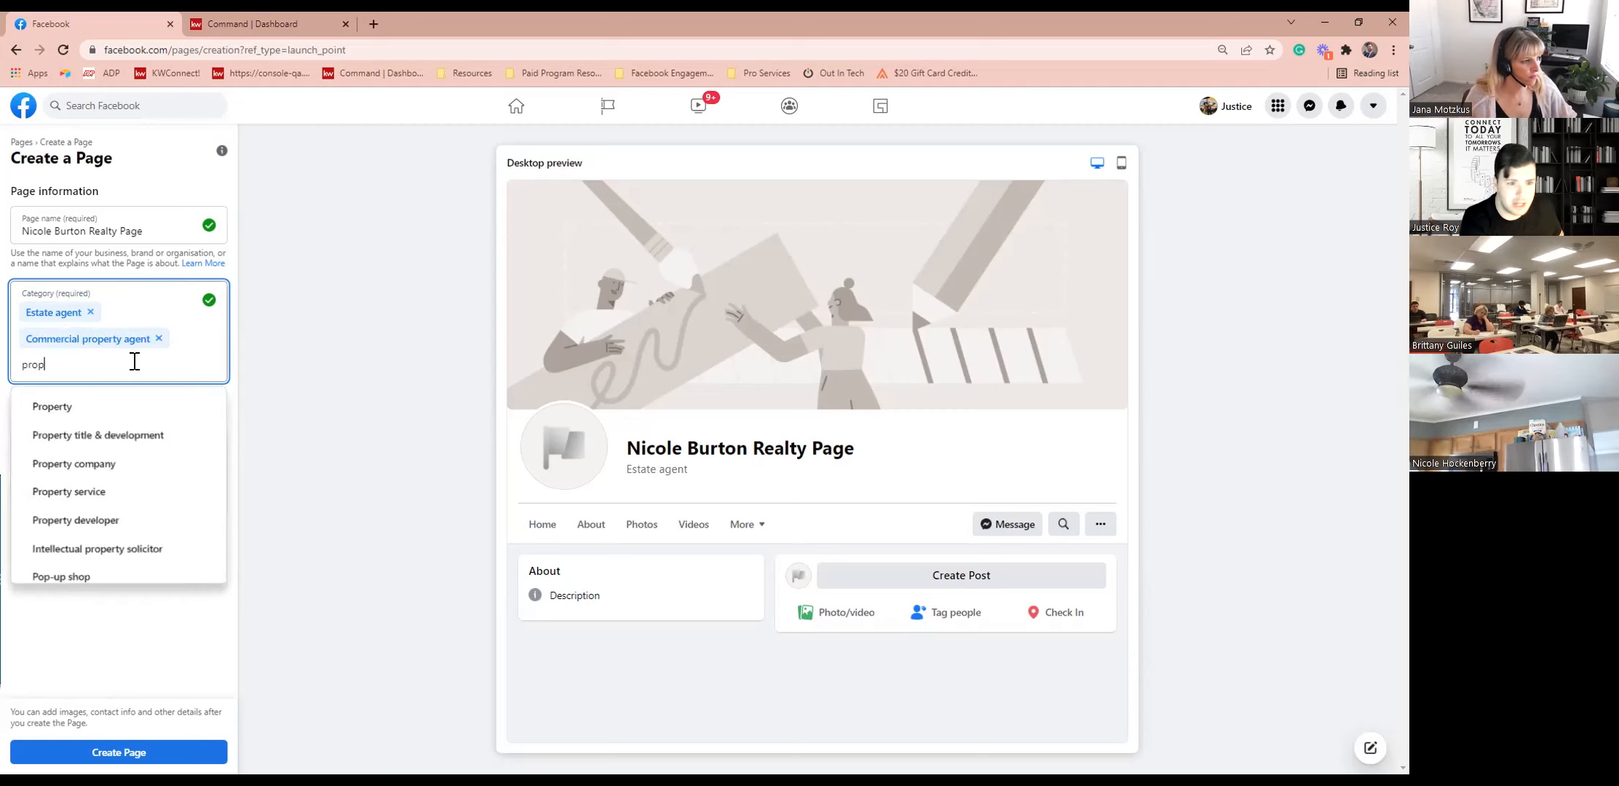
{"action": "left_click", "coordinate": [145, 407]}
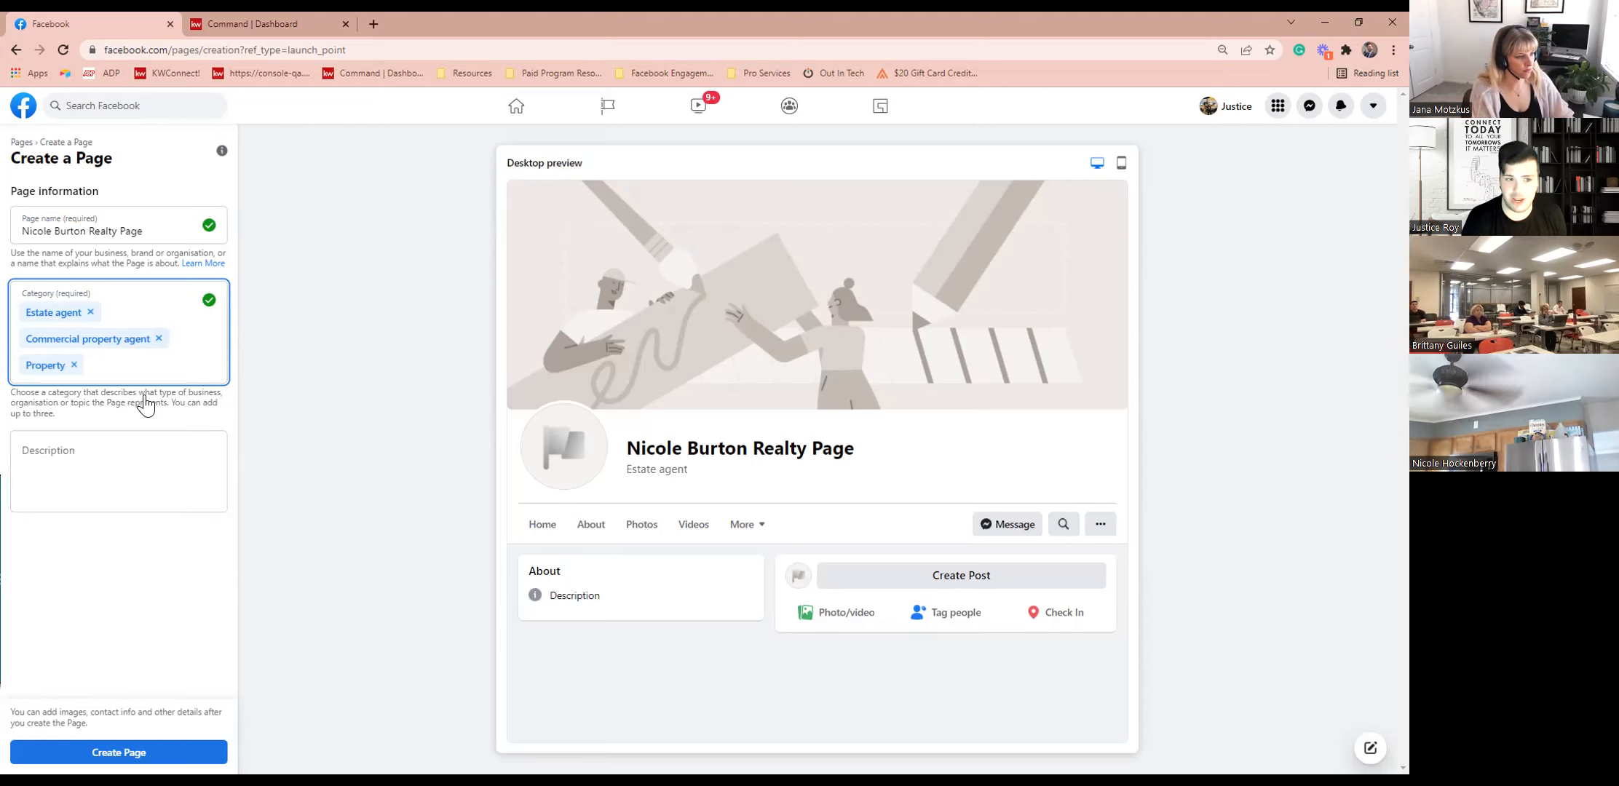
Begin the page description with "Always ready to support my clients day or night.".
{"action": "left_click", "coordinate": [134, 457]}
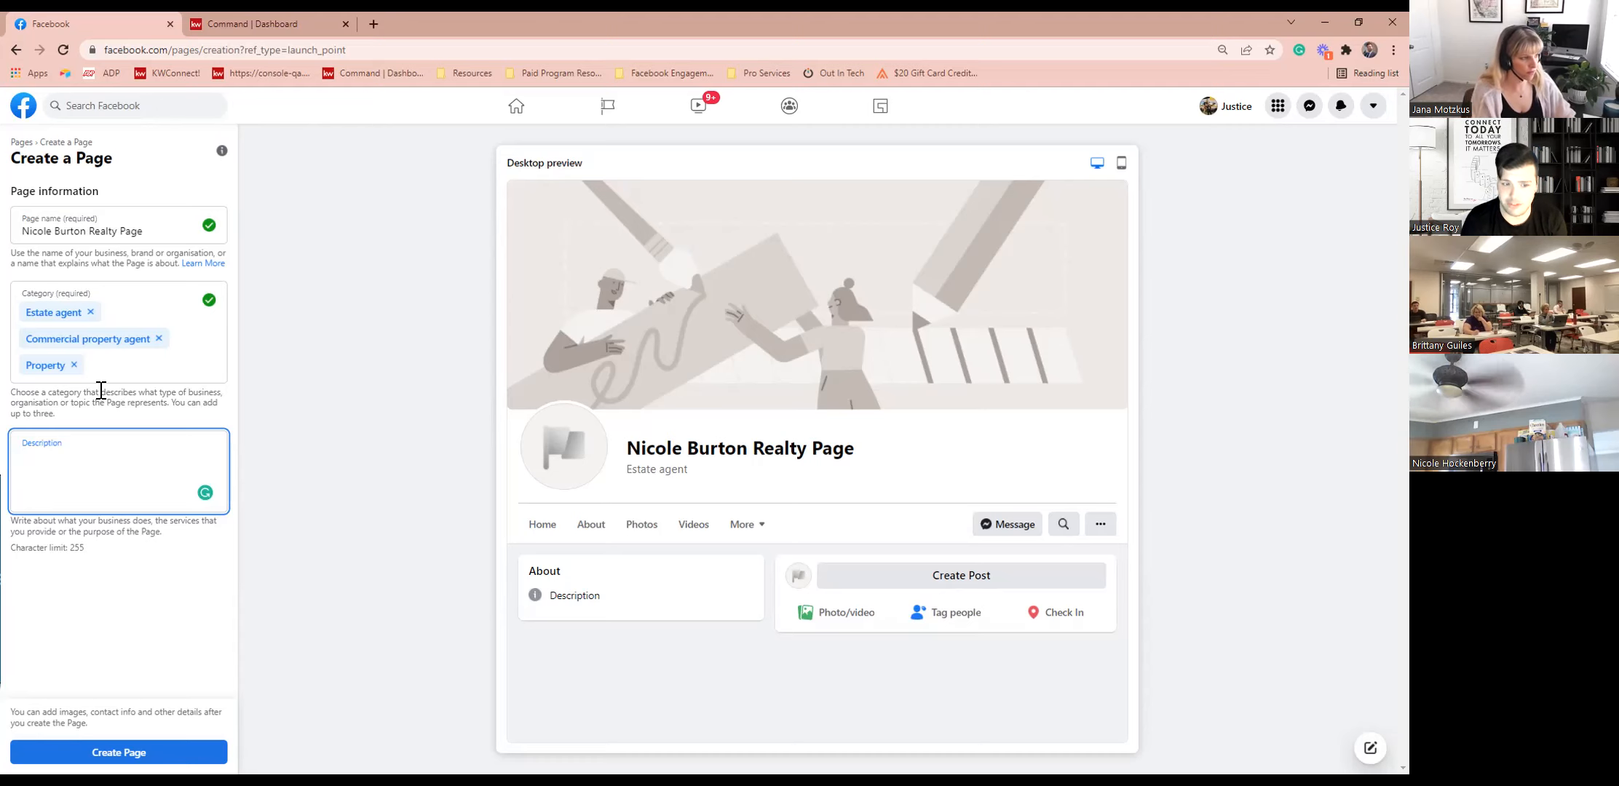
{"action": "type", "text": "Always ready"}
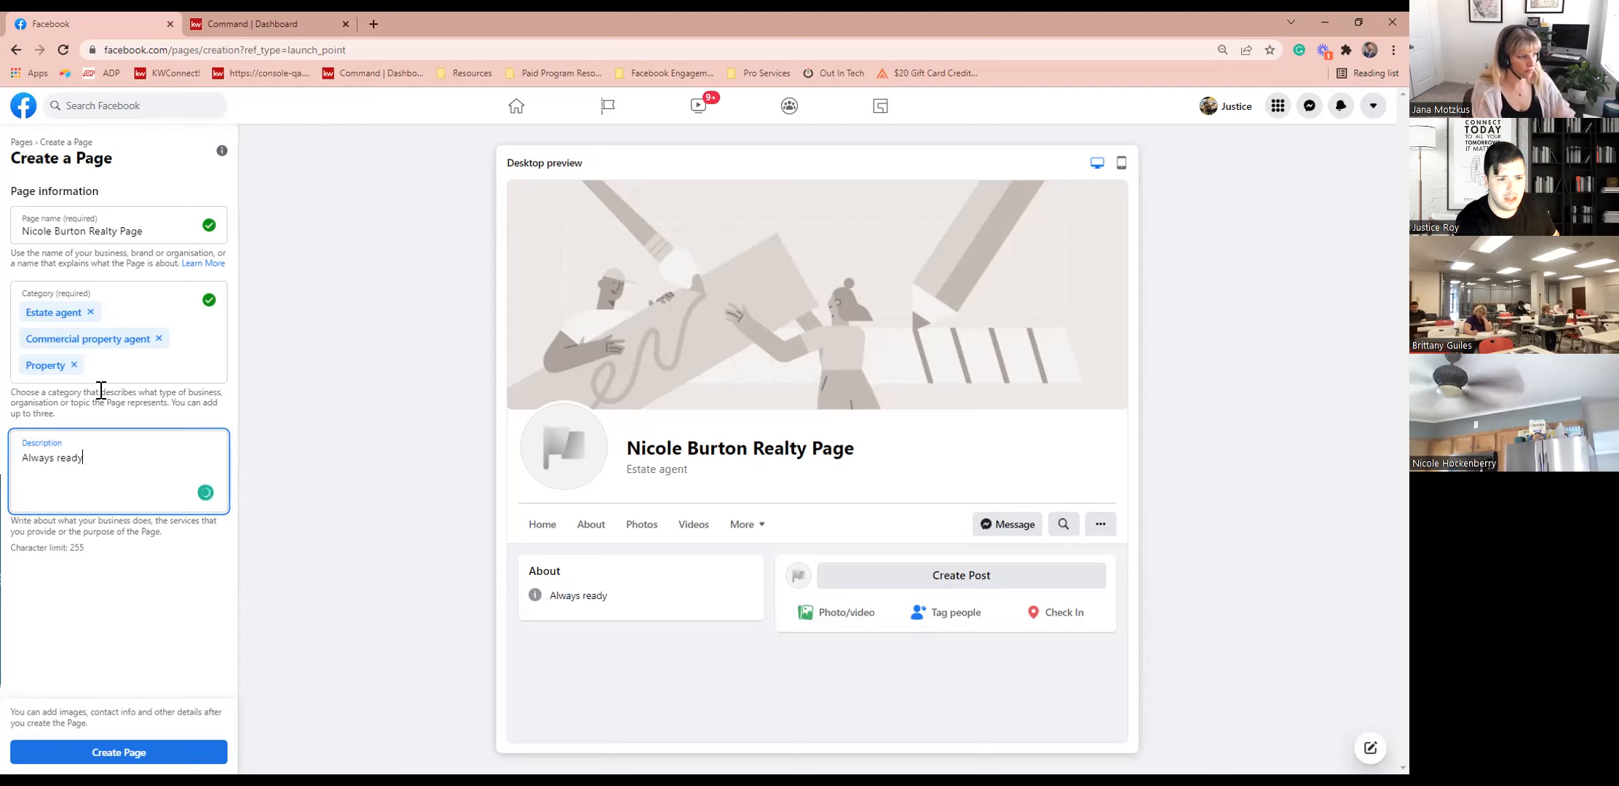
{"action": "type", "text": " to support my "}
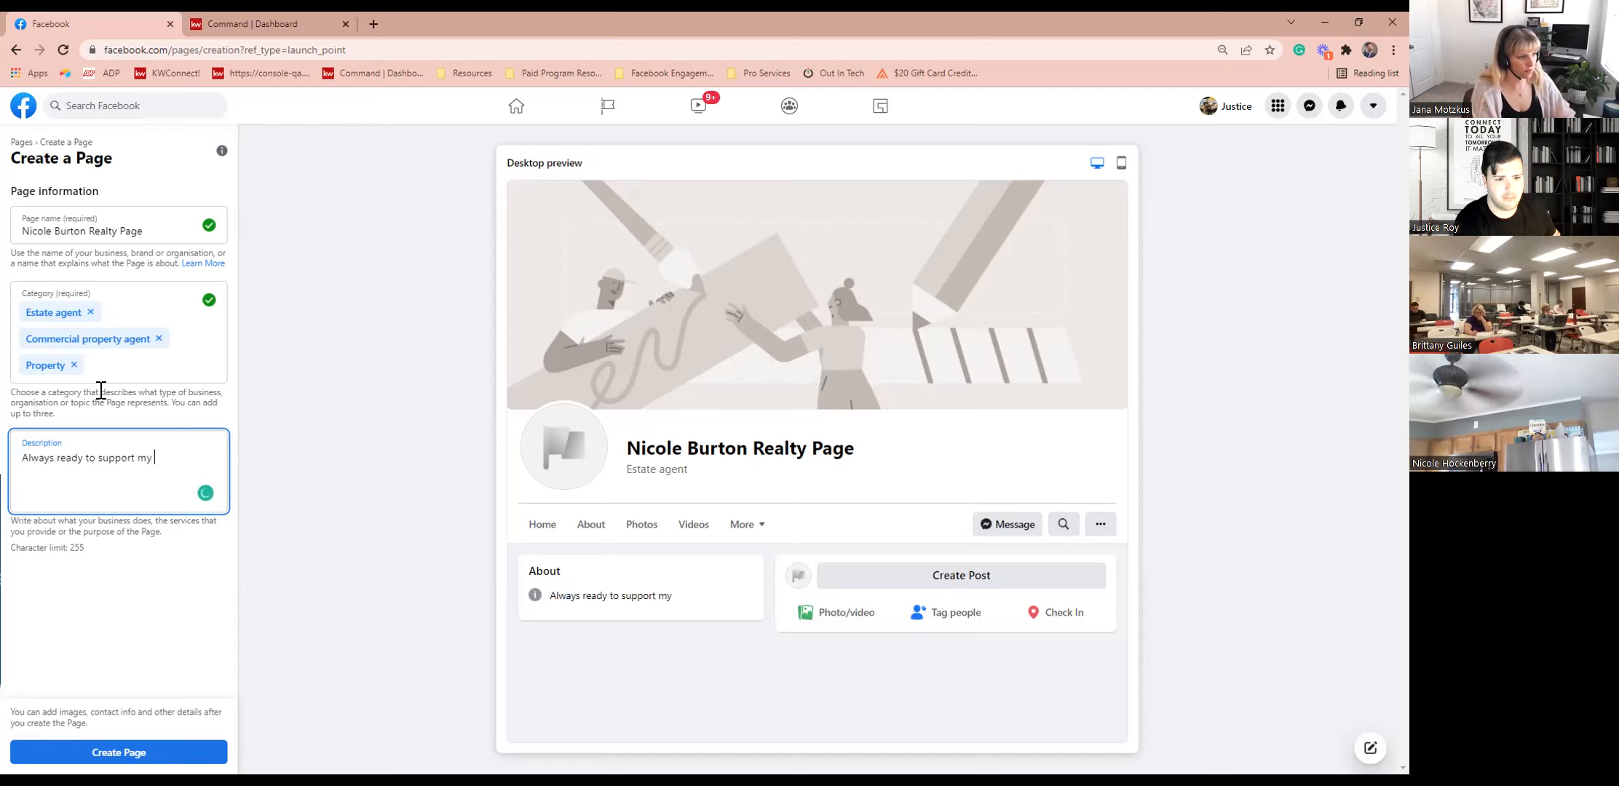
{"action": "type", "text": "clients day "}
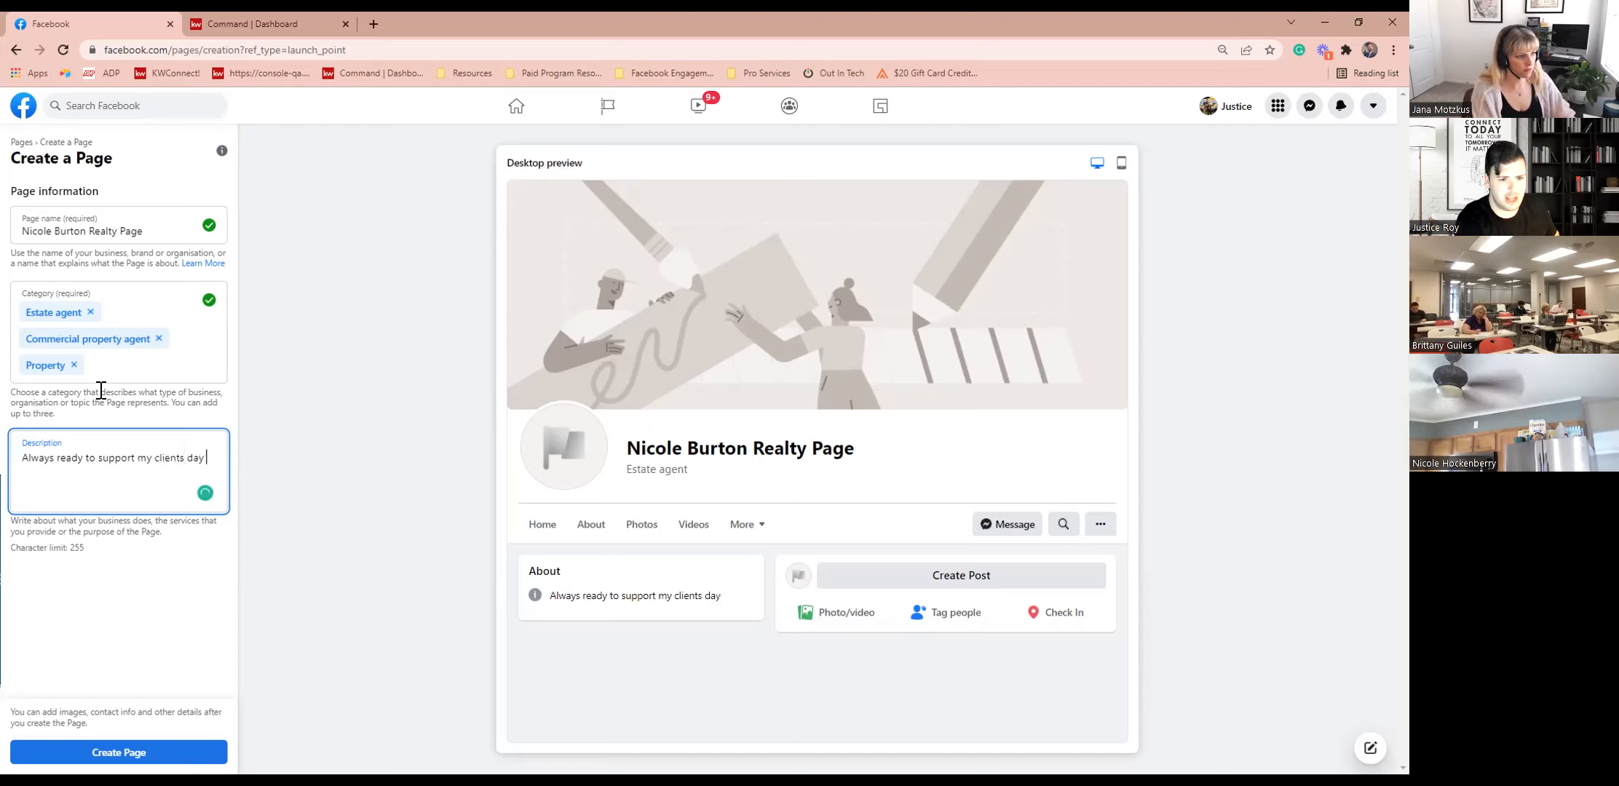
{"action": "type", "text": "or night. Even if you are no"}
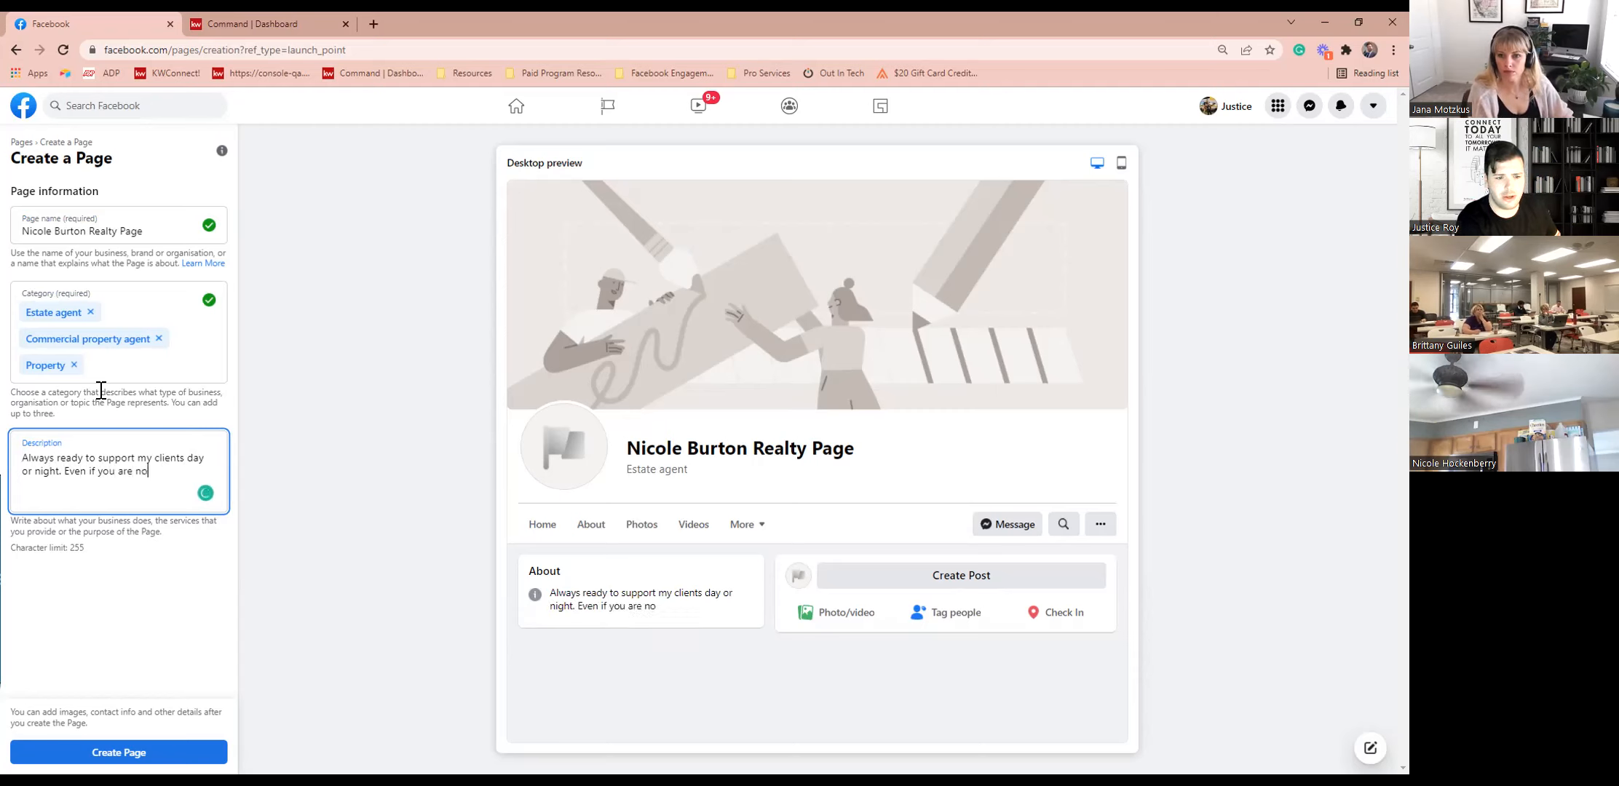
{"action": "type", "text": "t ready to buy"}
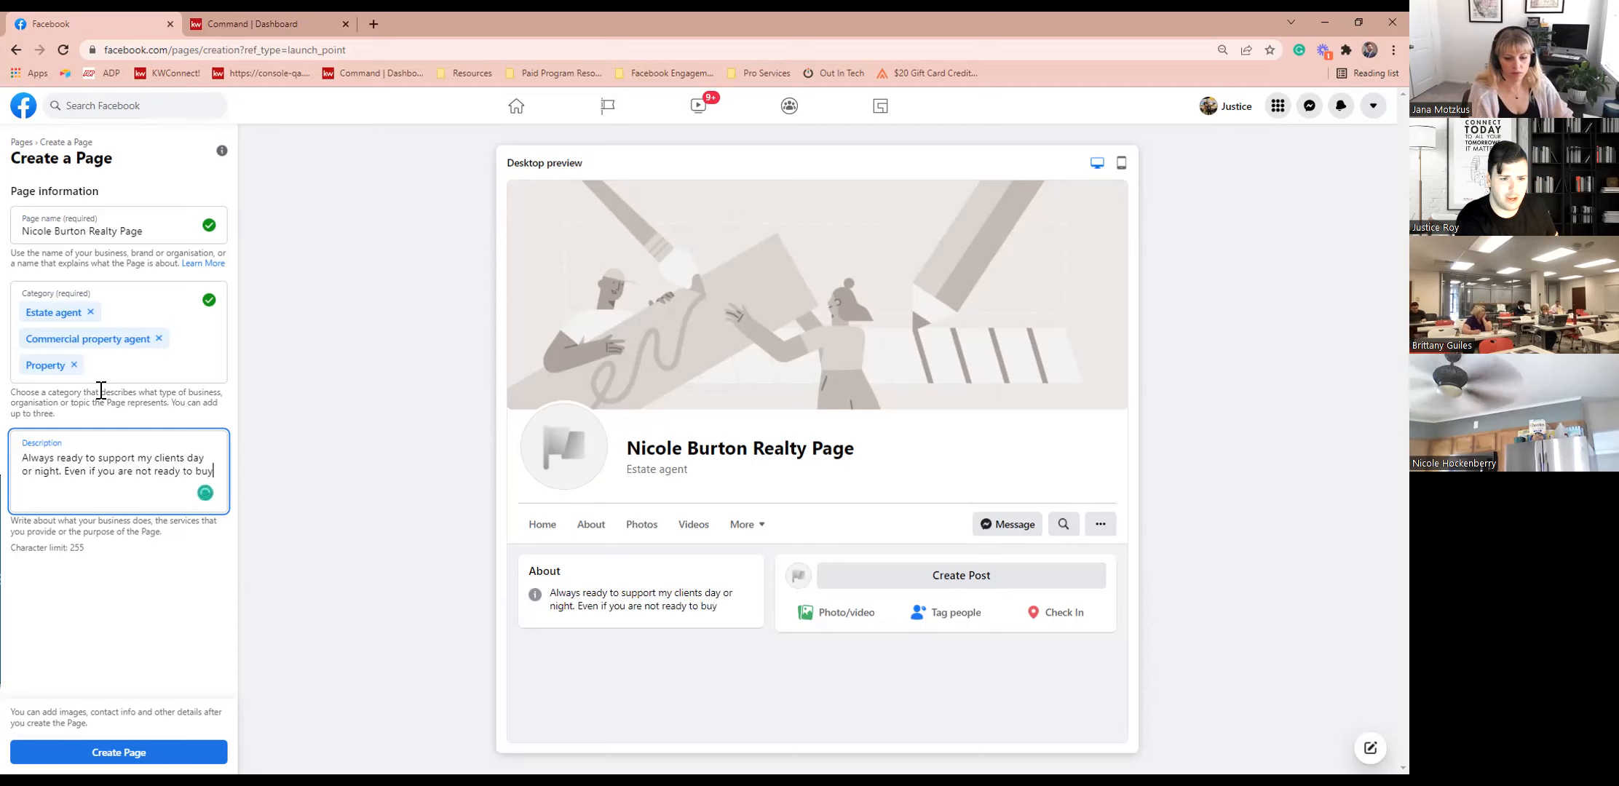
{"action": "type", "text": " or sell thi"}
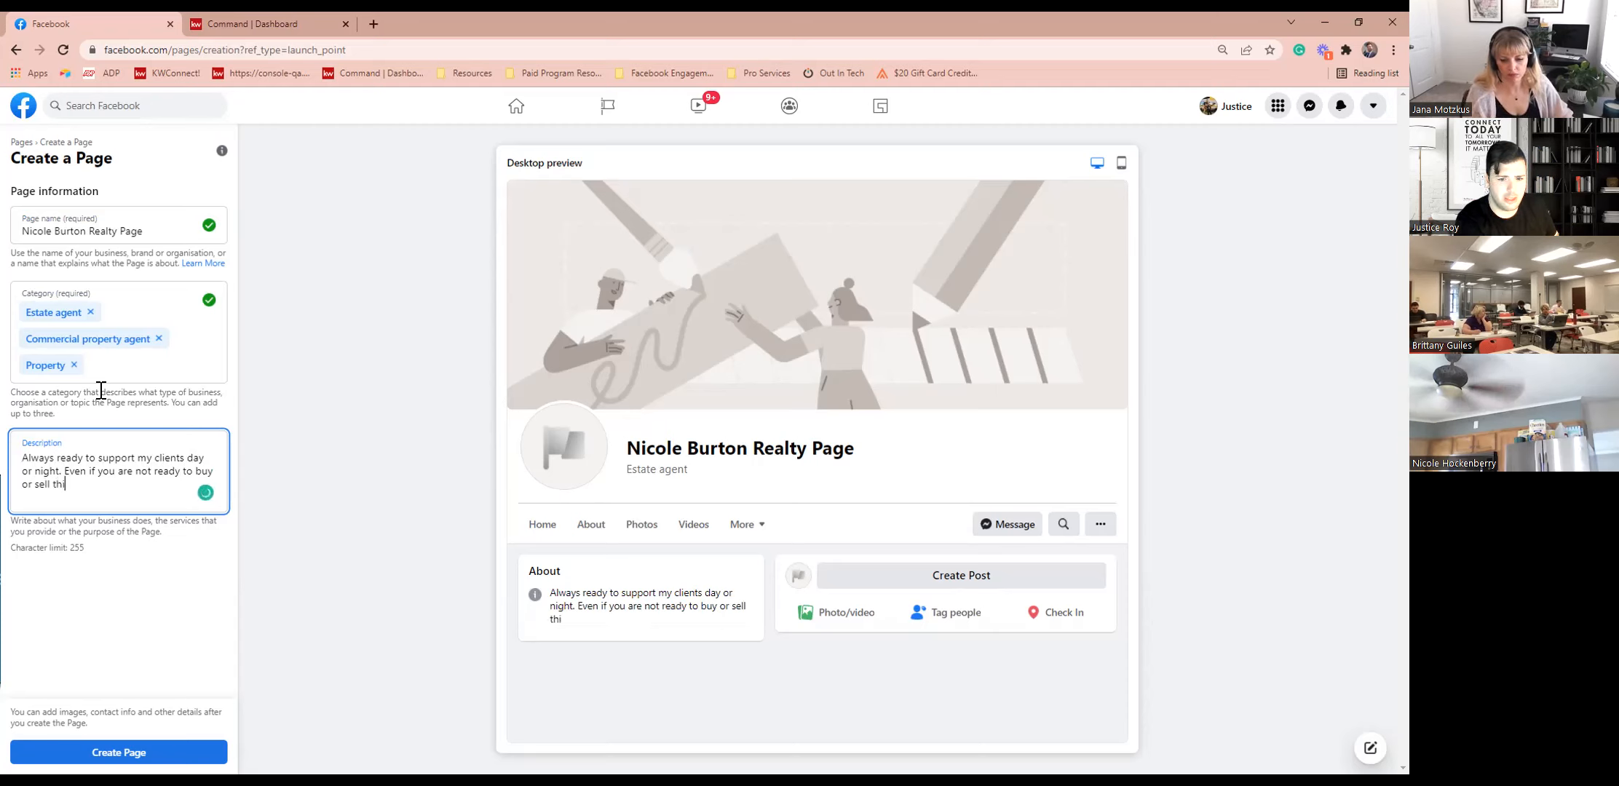
{"action": "type", "text": "nk of me when yo"}
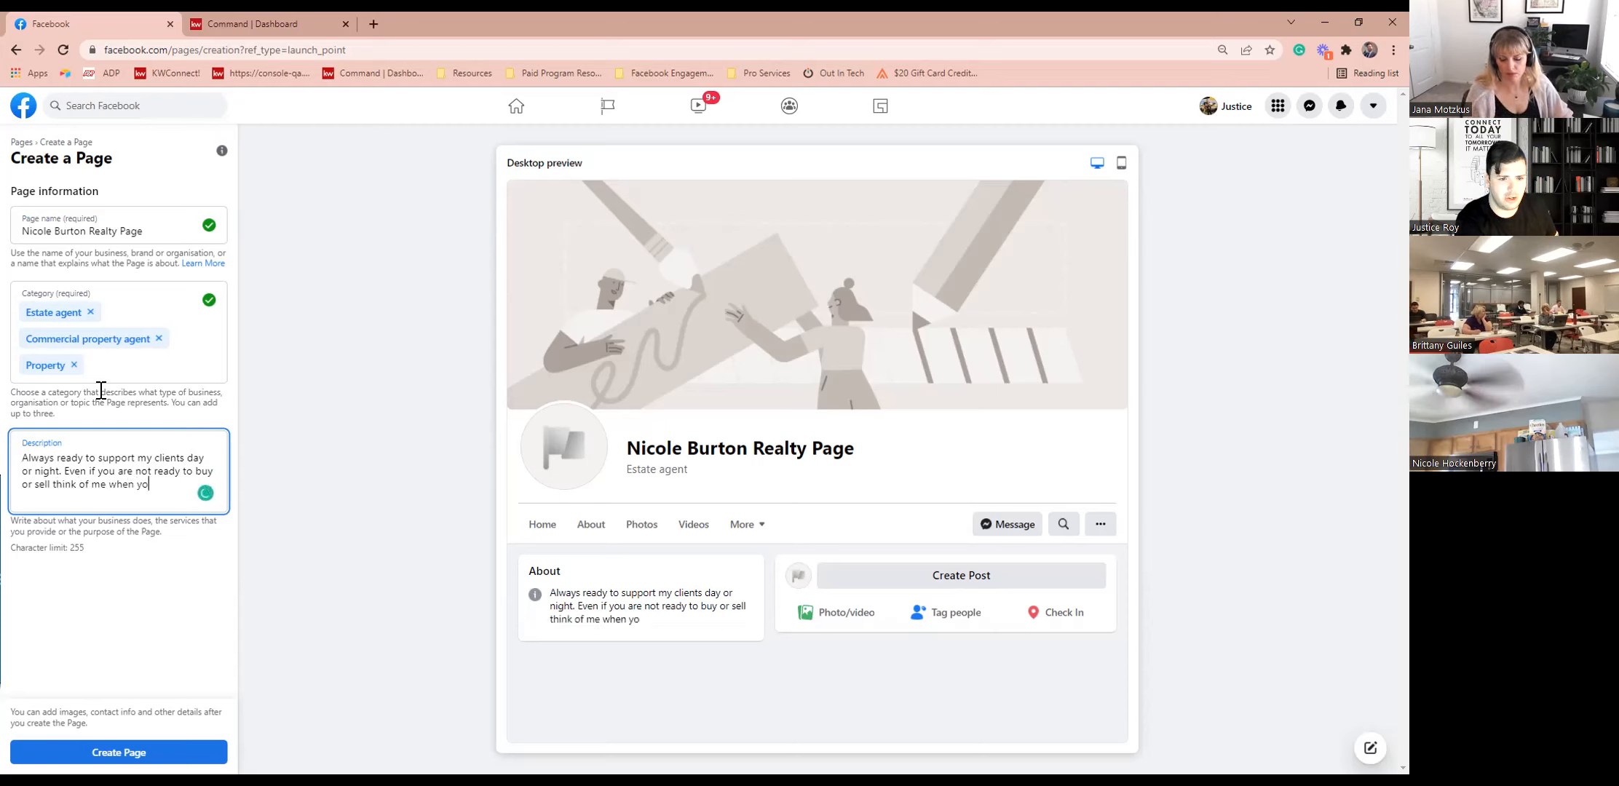
{"action": "type", "text": "ur family ne"}
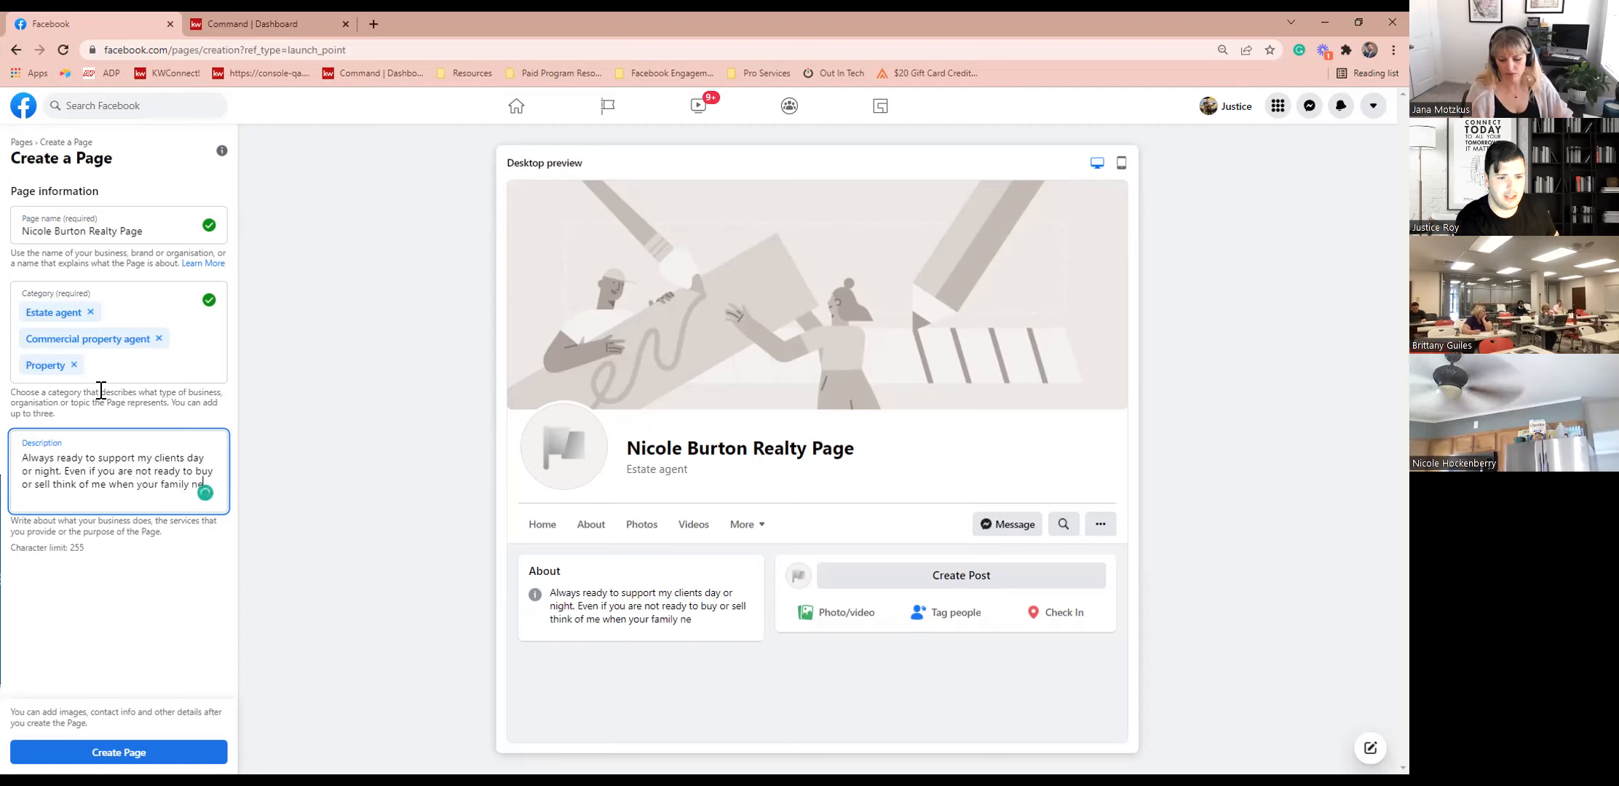
{"action": "type", "text": "eds Real Estate support!"}
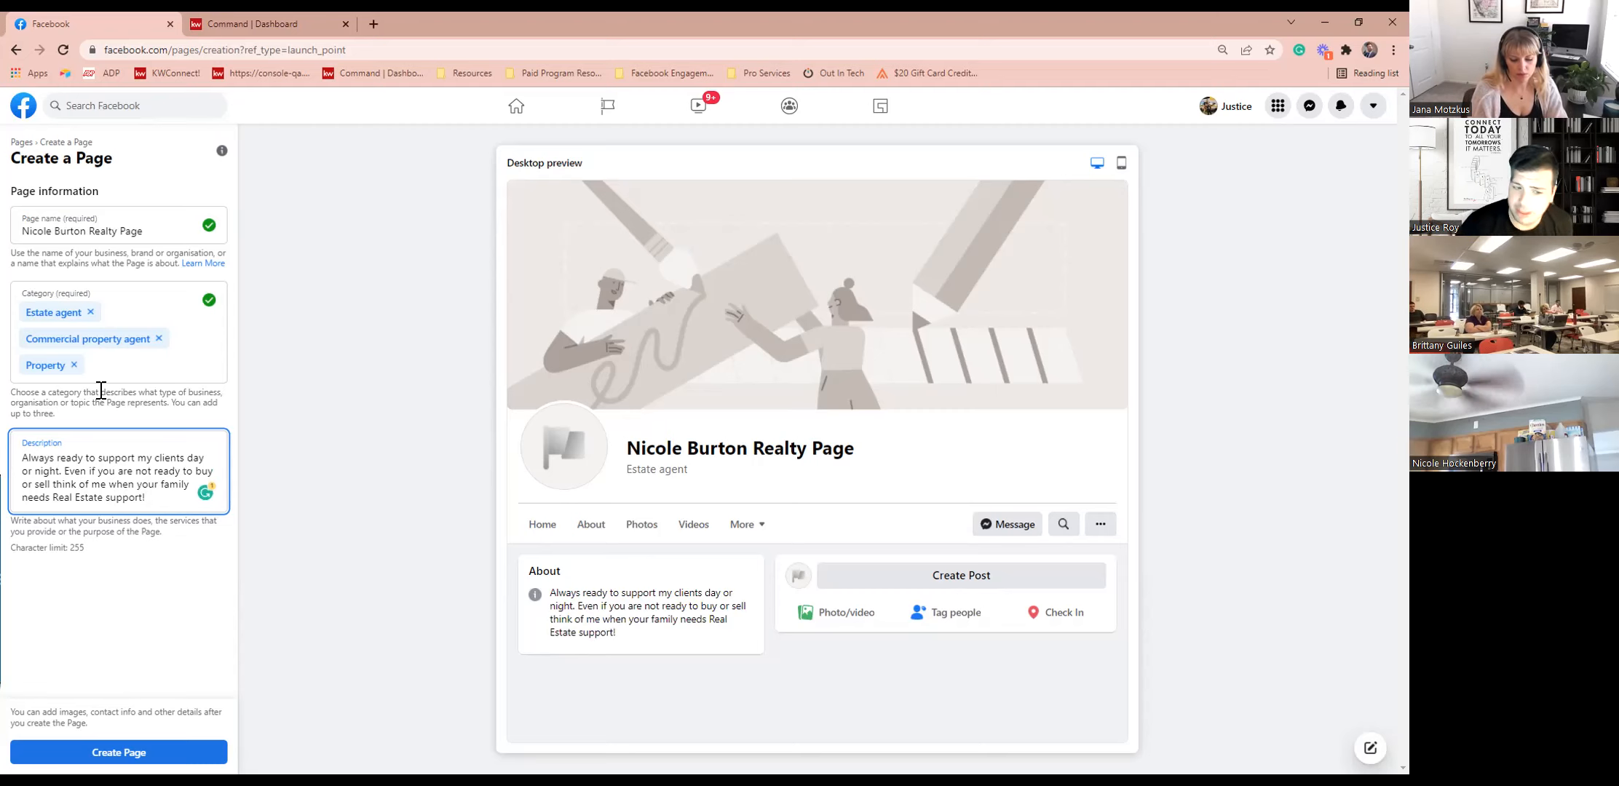
Finish the description with "Even if you are not ready to buy or sell think of me when your family needs Real Estate support!" and create the page.
{"action": "left_click", "coordinate": [146, 599]}
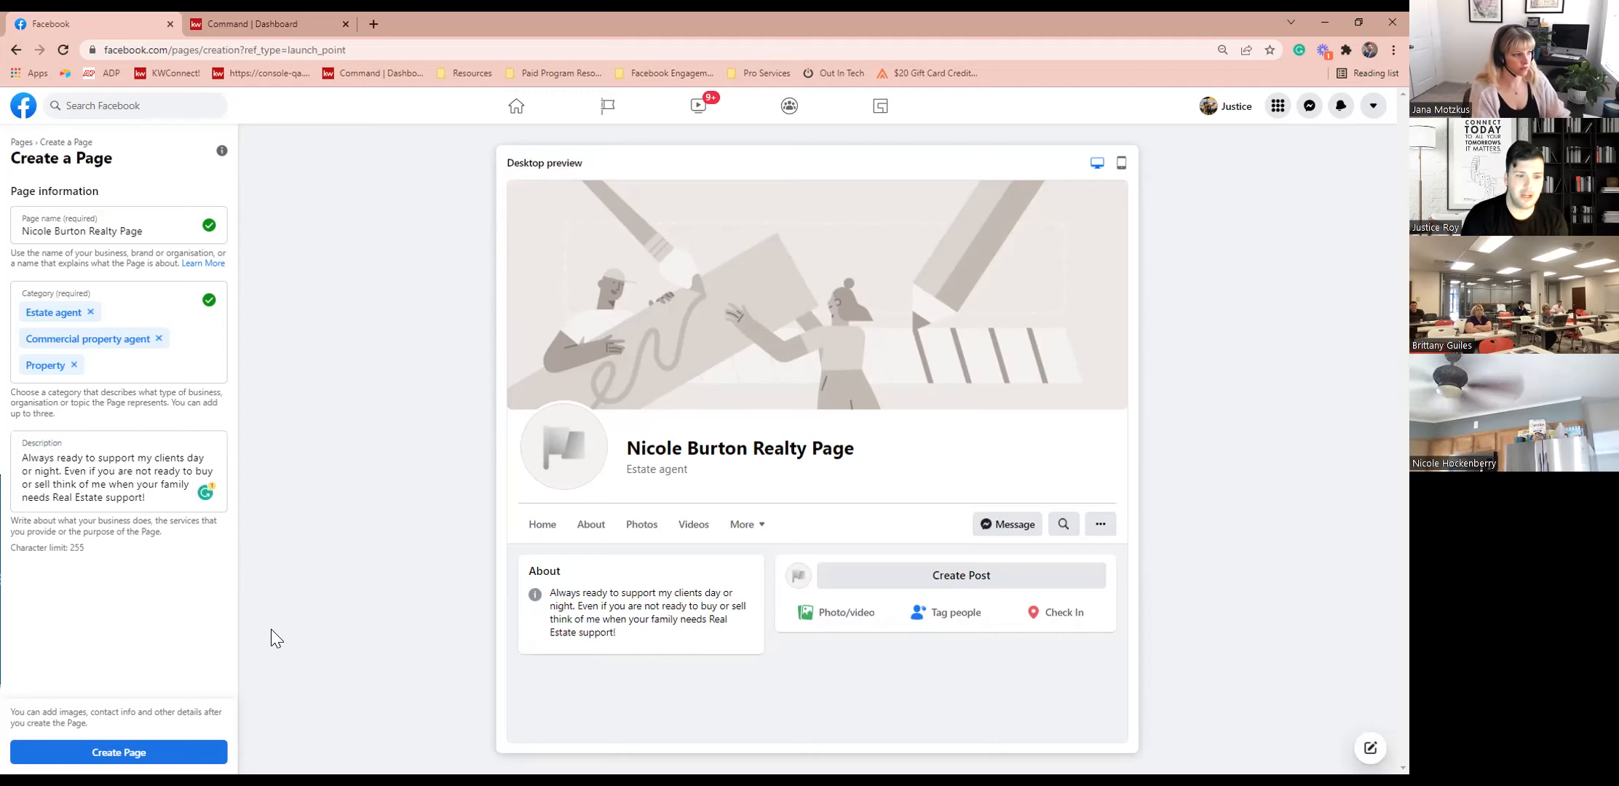
{"action": "left_click", "coordinate": [207, 751]}
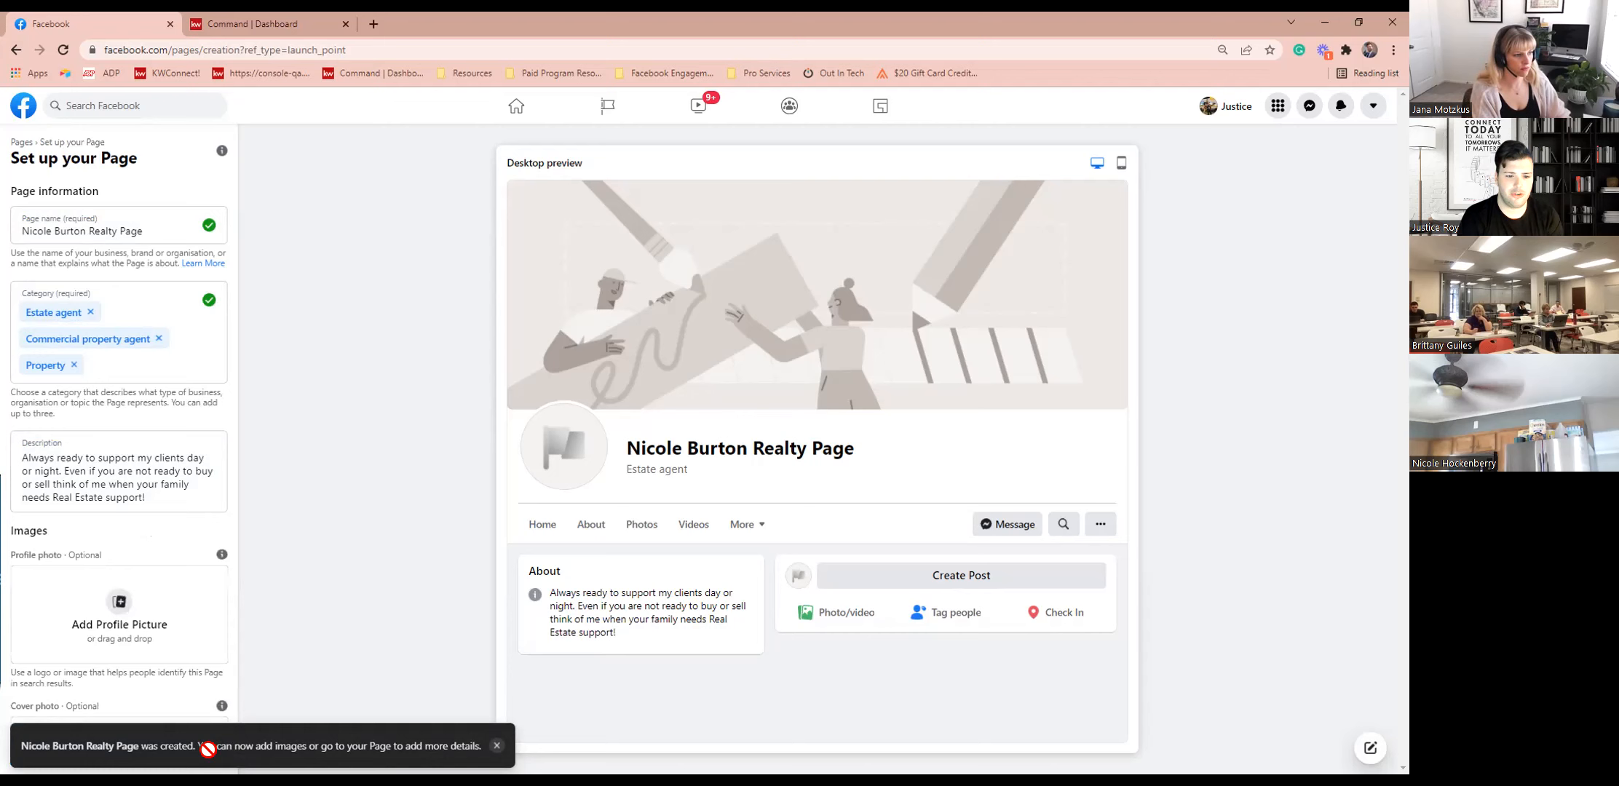
Add the JPG photo named after the agent from the Desktop folder as the page's profile picture.
{"action": "scroll", "coordinate": [168, 655], "scroll_direction": "down", "scroll_amount": 2}
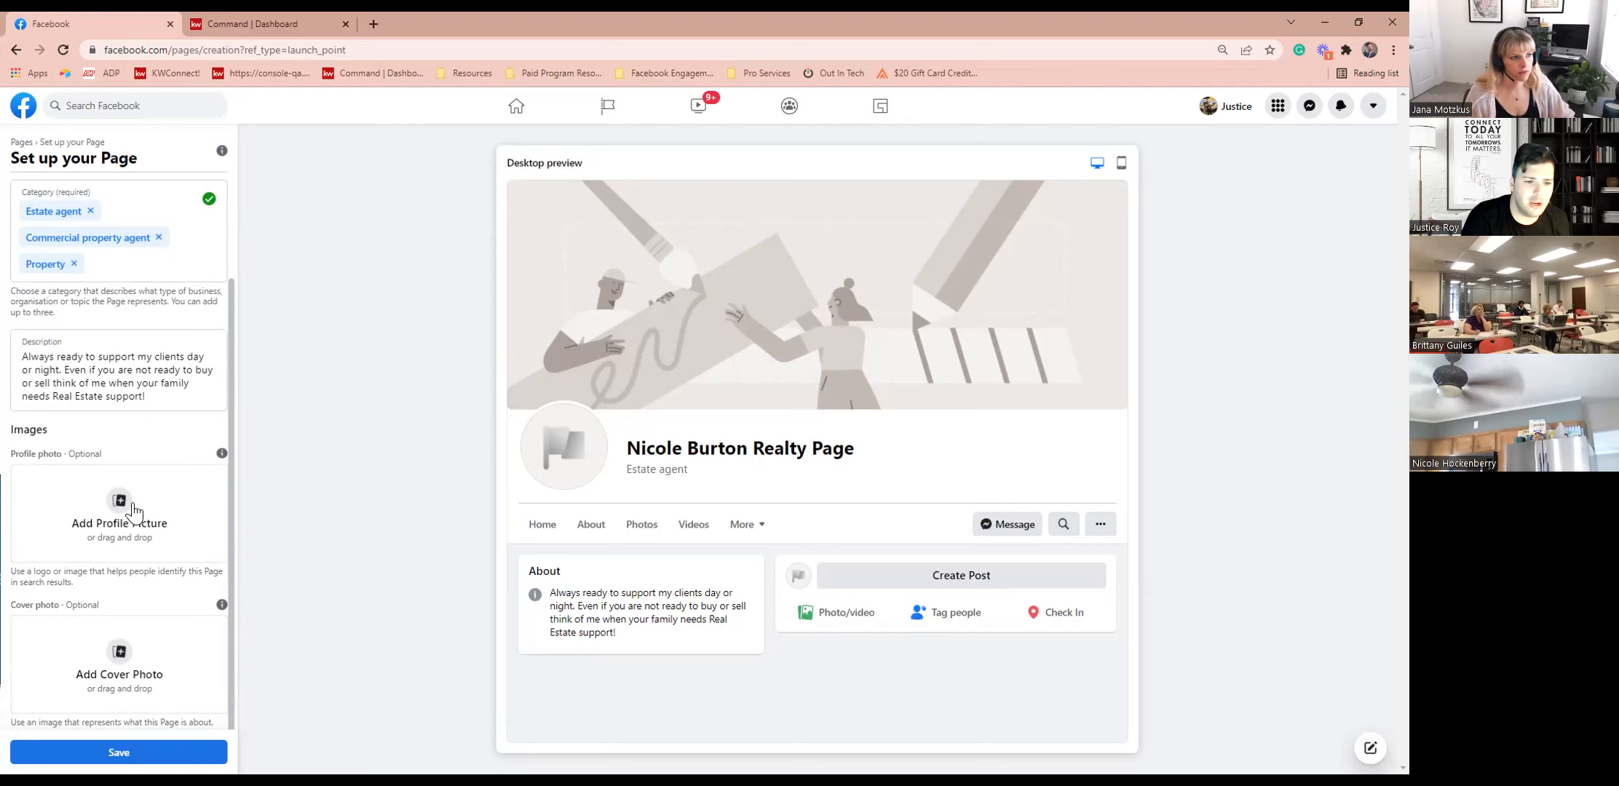
{"action": "left_click", "coordinate": [201, 521]}
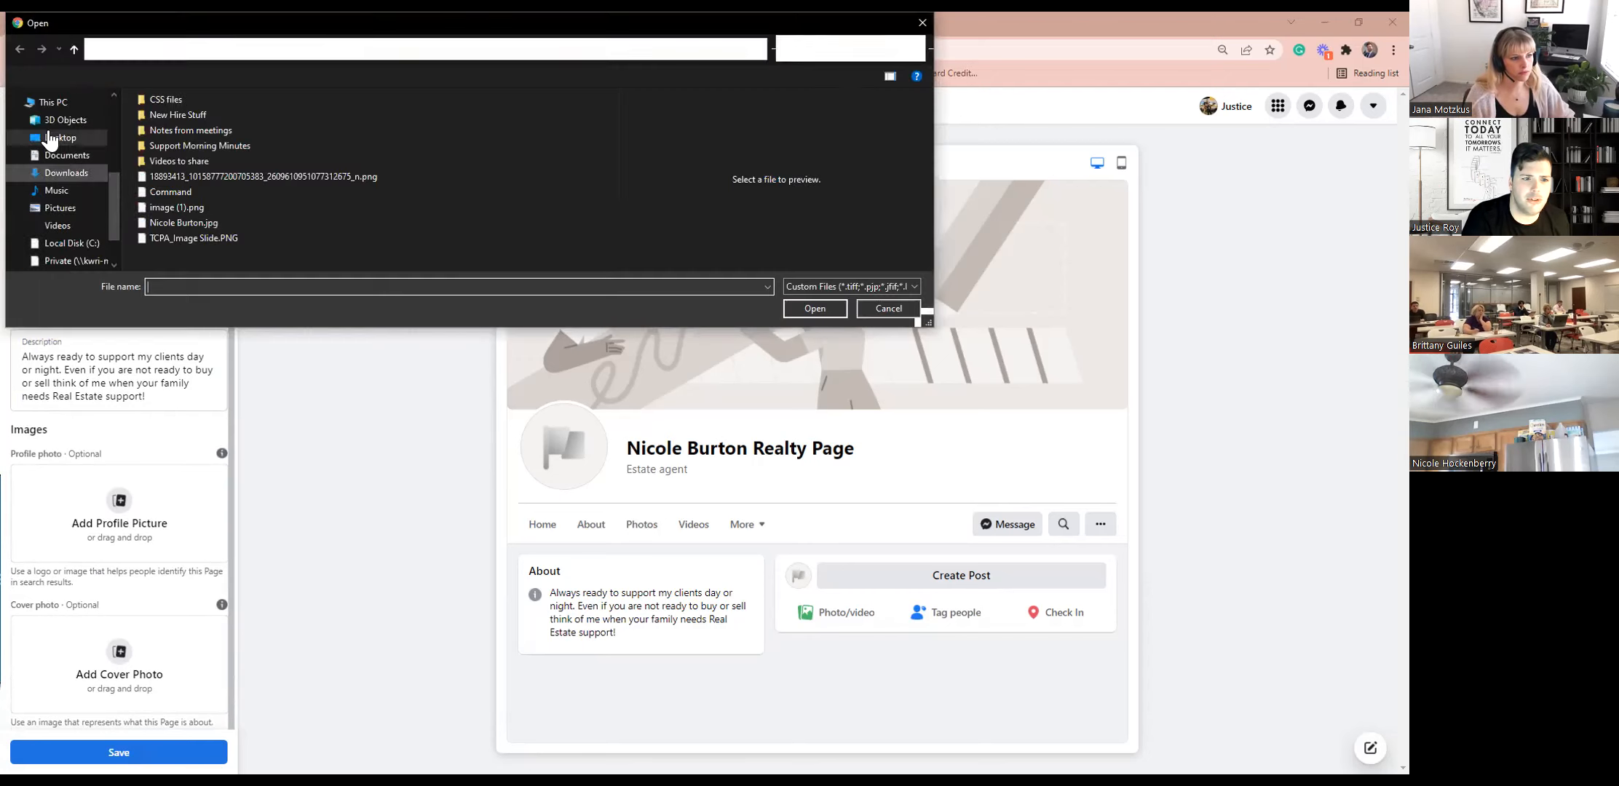
{"action": "double_click", "coordinate": [212, 223]}
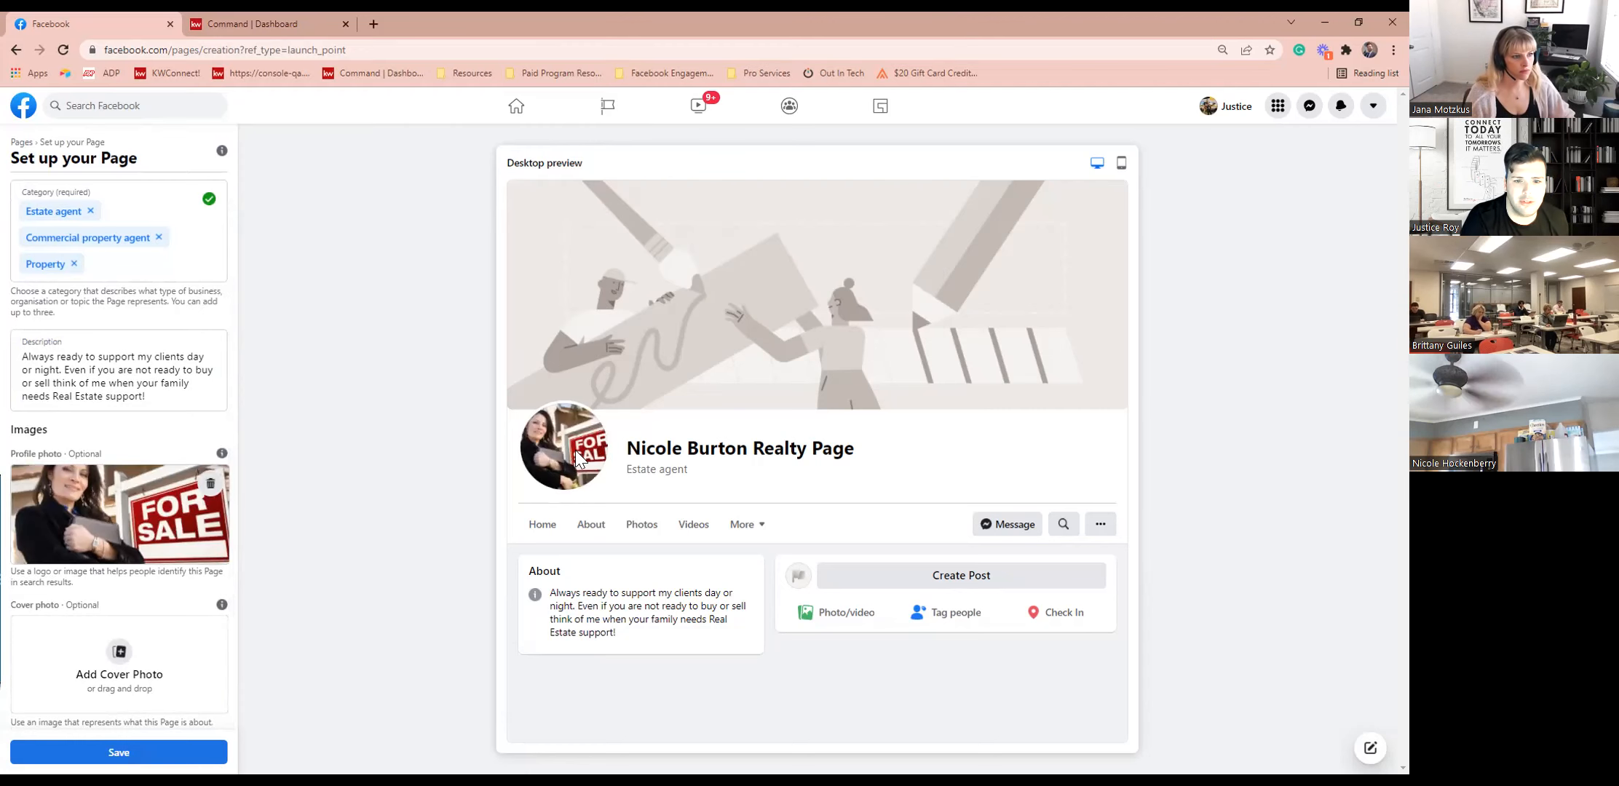
{"action": "left_click", "coordinate": [141, 681]}
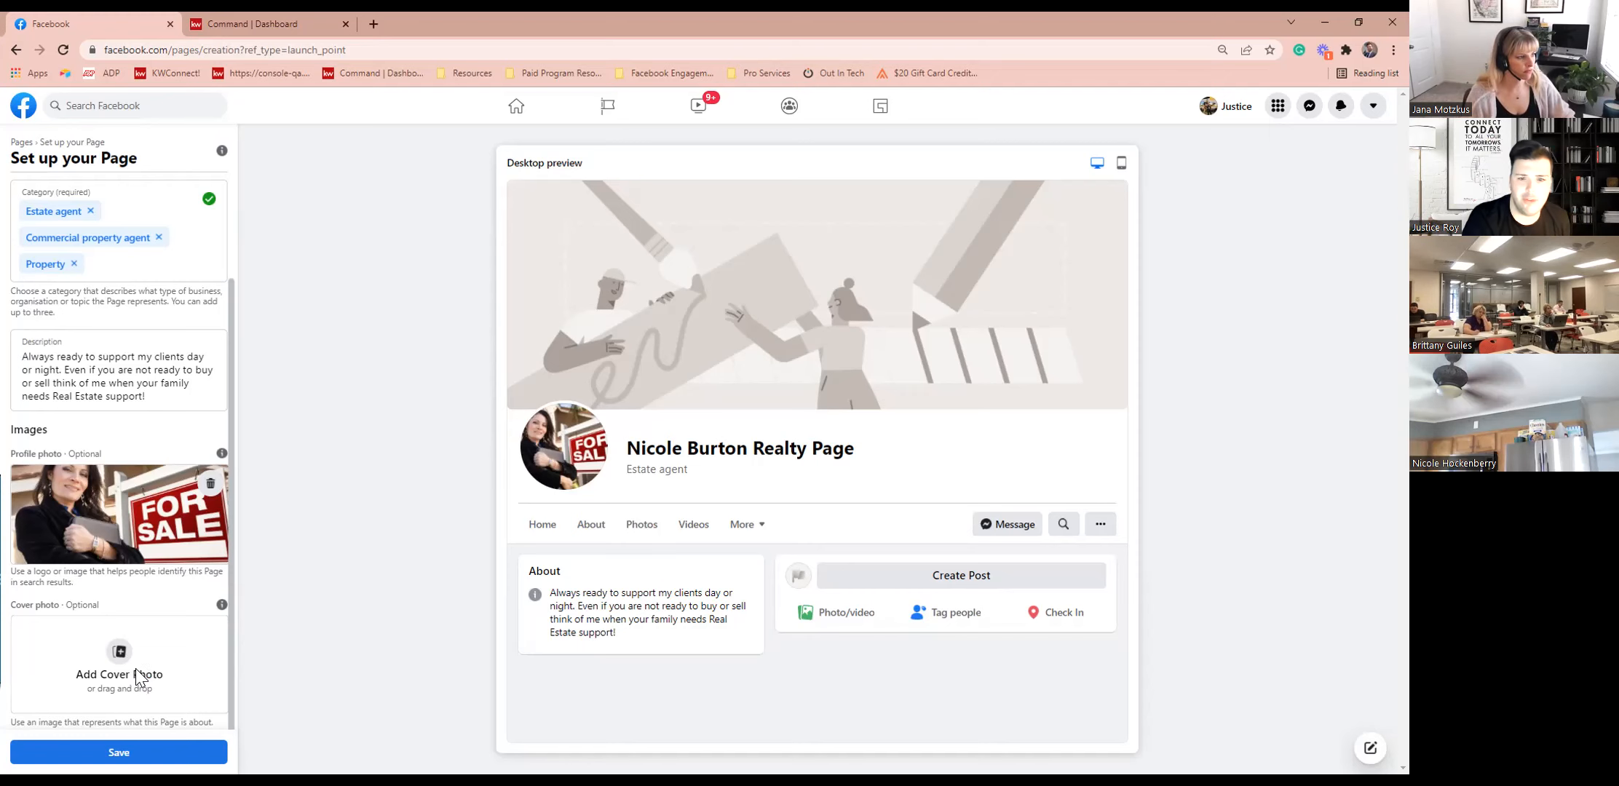
{"action": "left_click", "coordinate": [218, 204]}
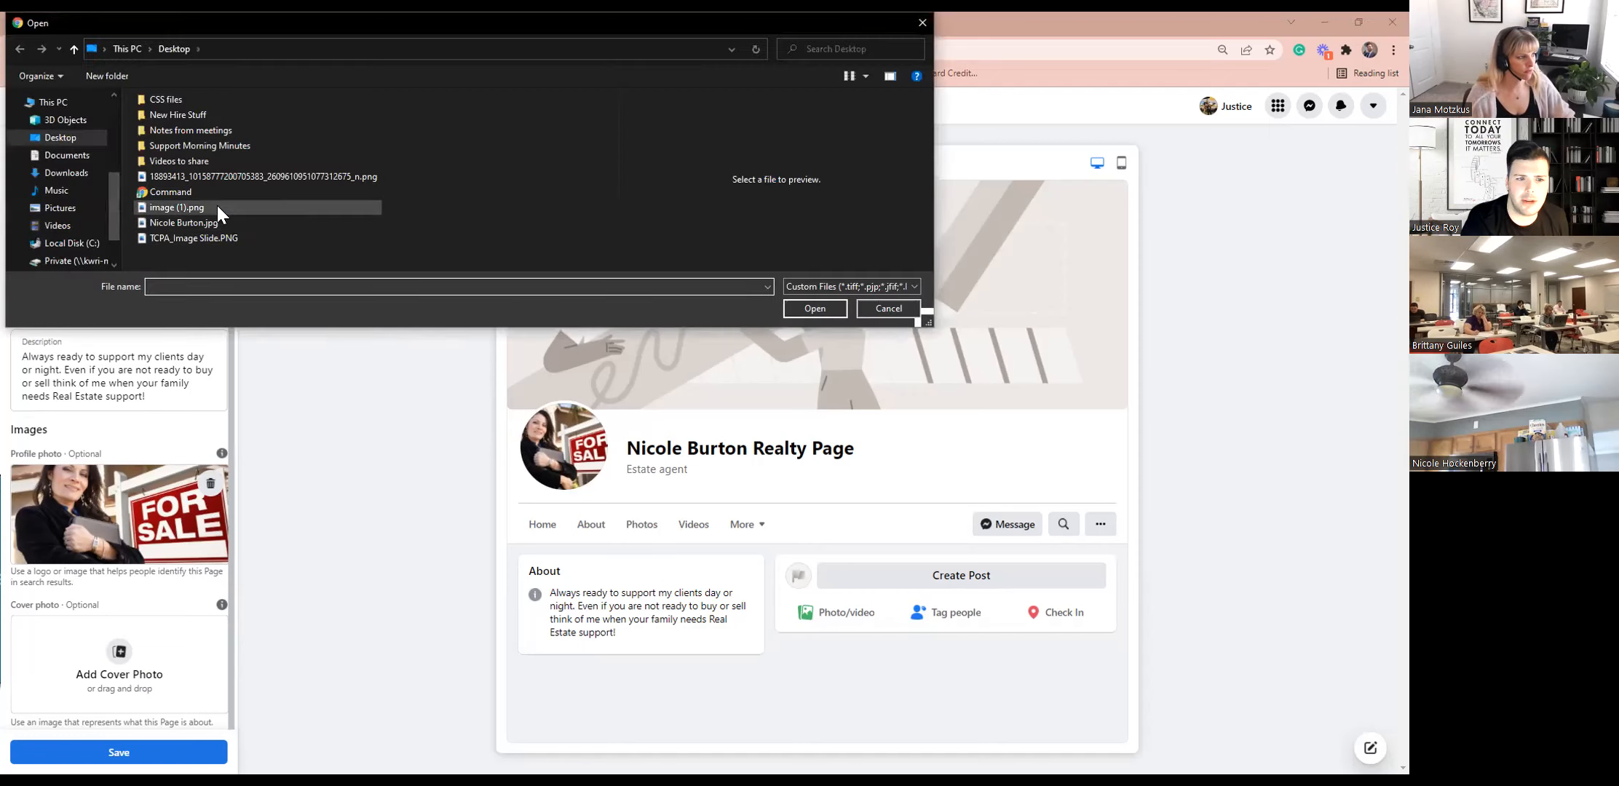
{"action": "double_click", "coordinate": [218, 207]}
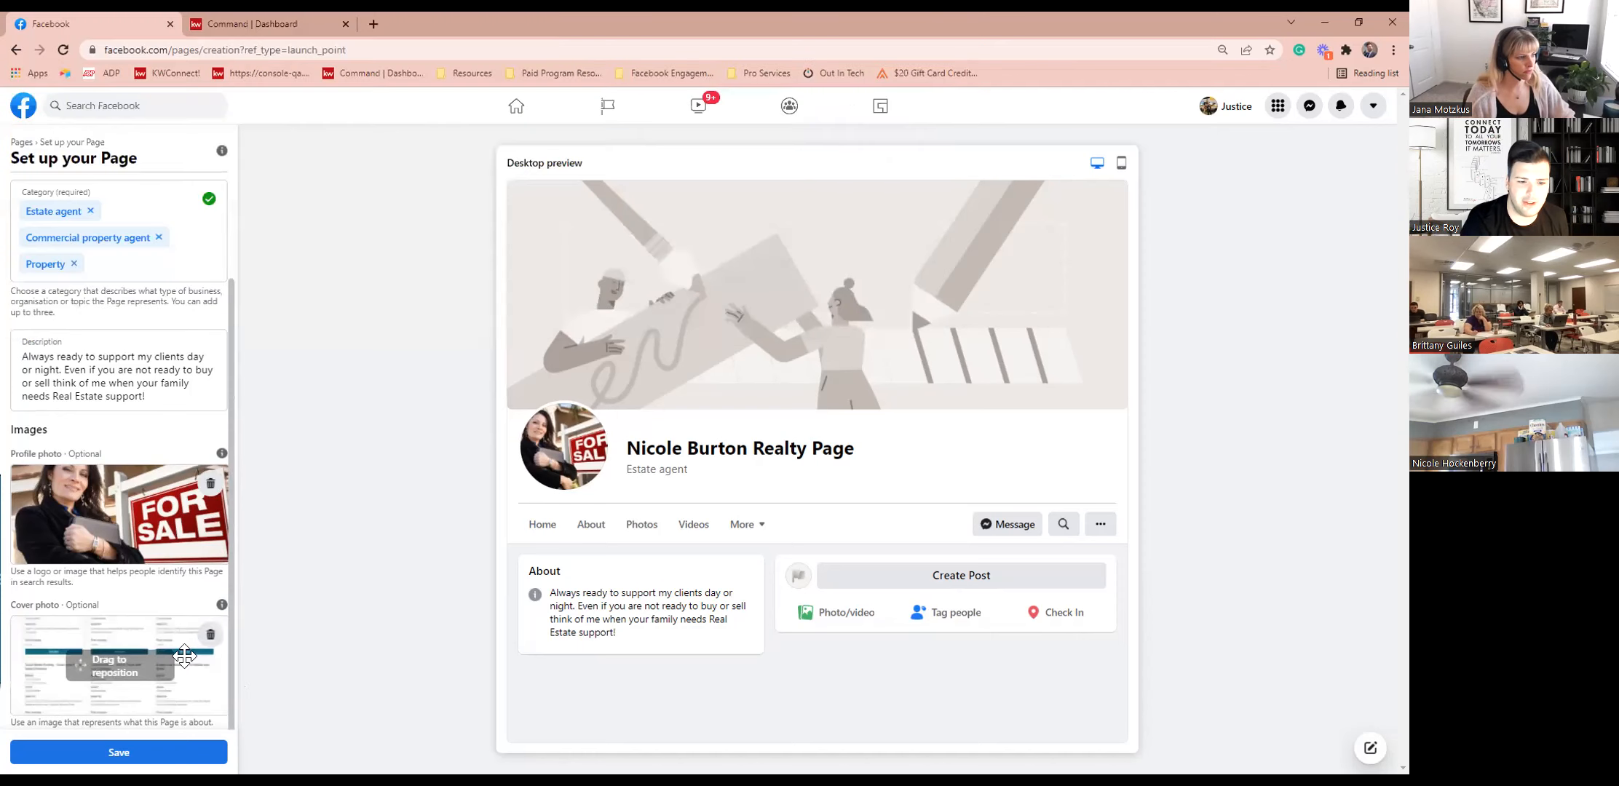
{"action": "left_click", "coordinate": [211, 641]}
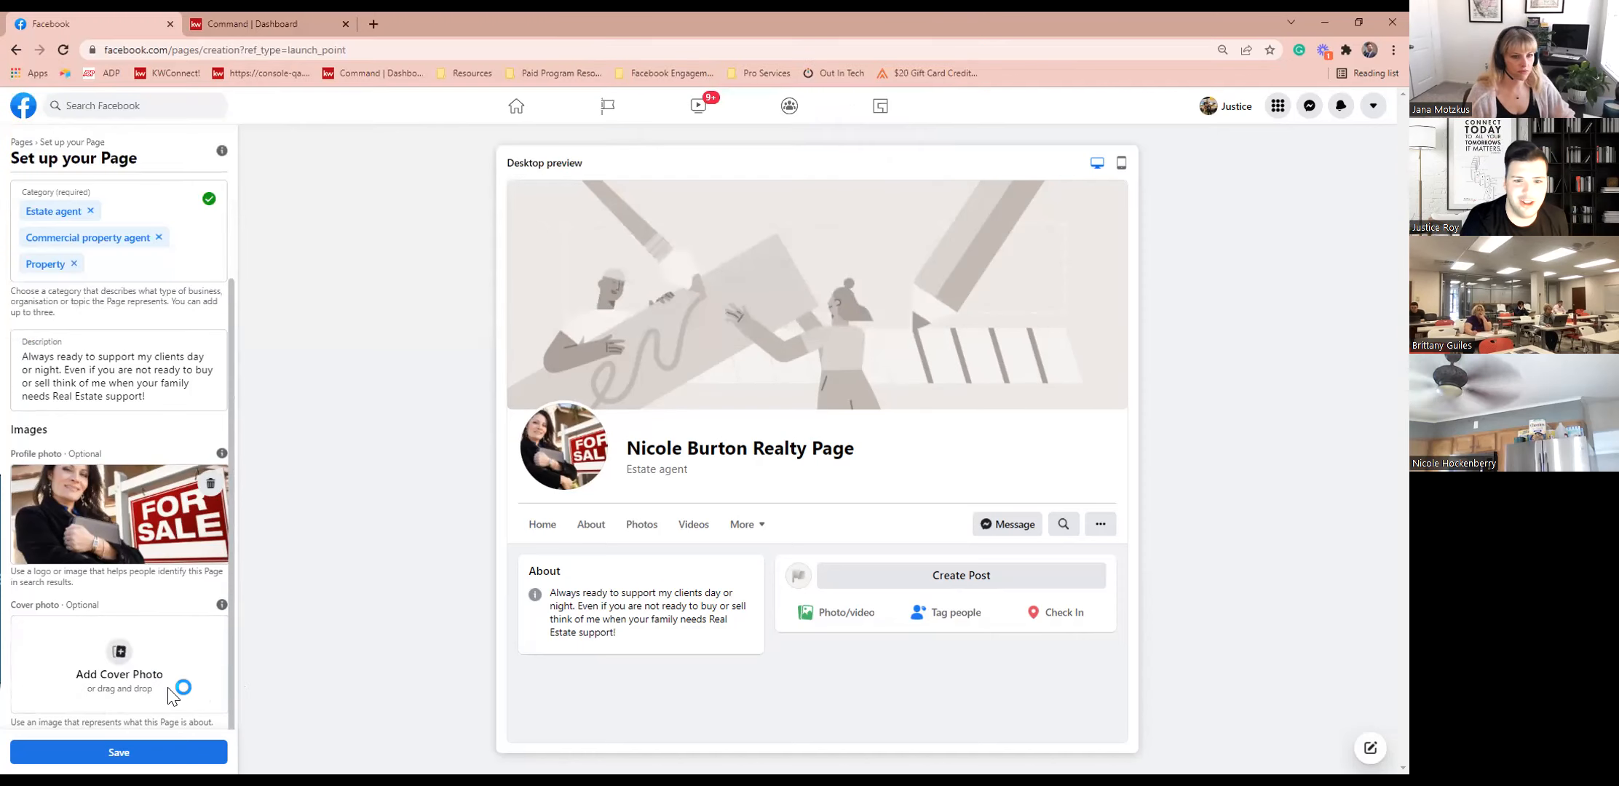
Add the PNG with the KW Austin SW skyline from the Desktop folder as the cover photo and save the page setup.
{"action": "left_click", "coordinate": [173, 663]}
{"action": "left_click", "coordinate": [339, 176]}
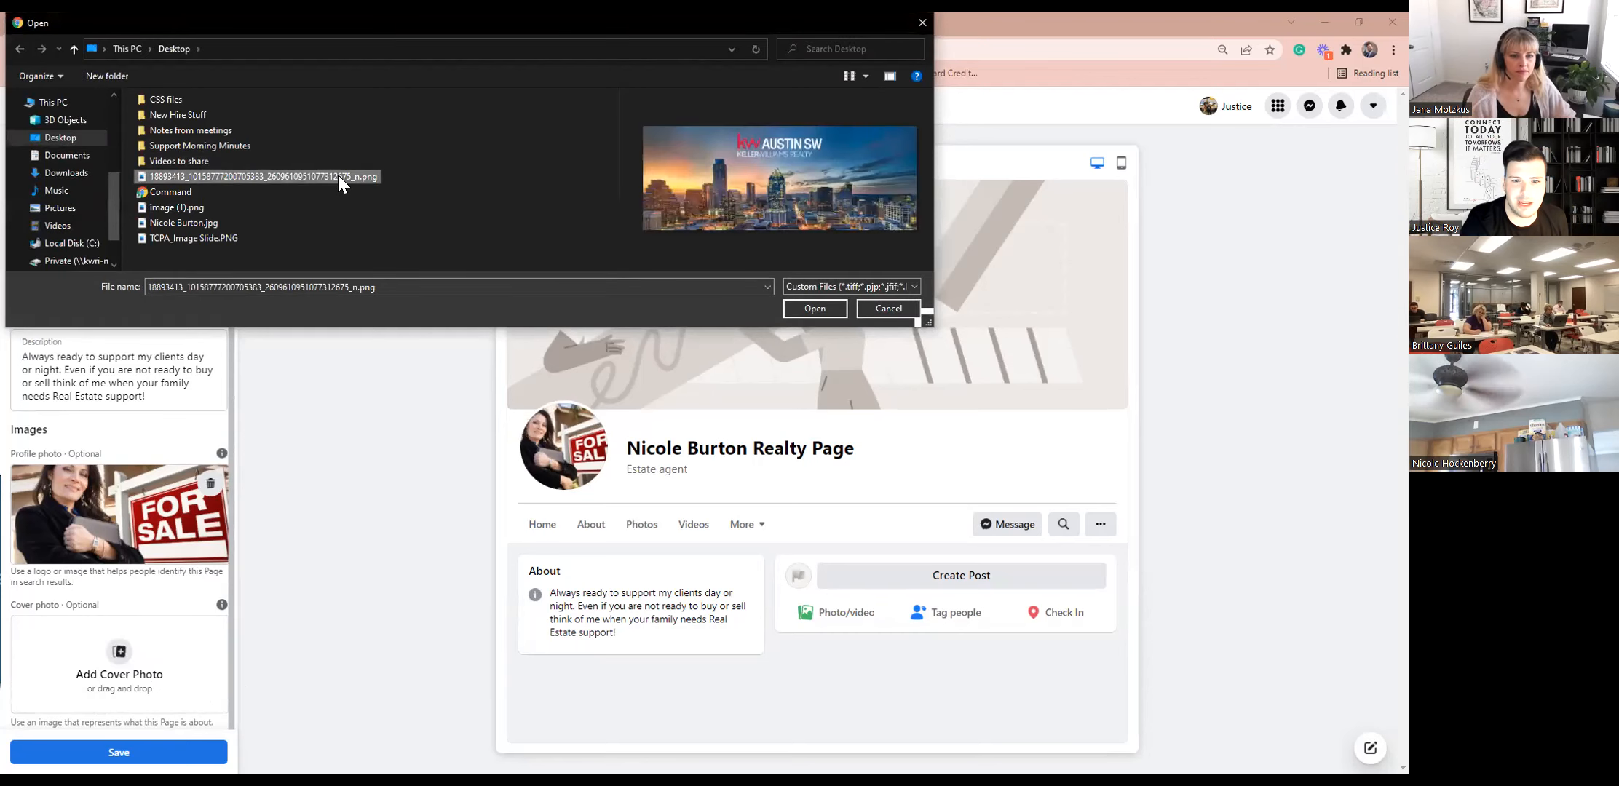
{"action": "double_click", "coordinate": [338, 177]}
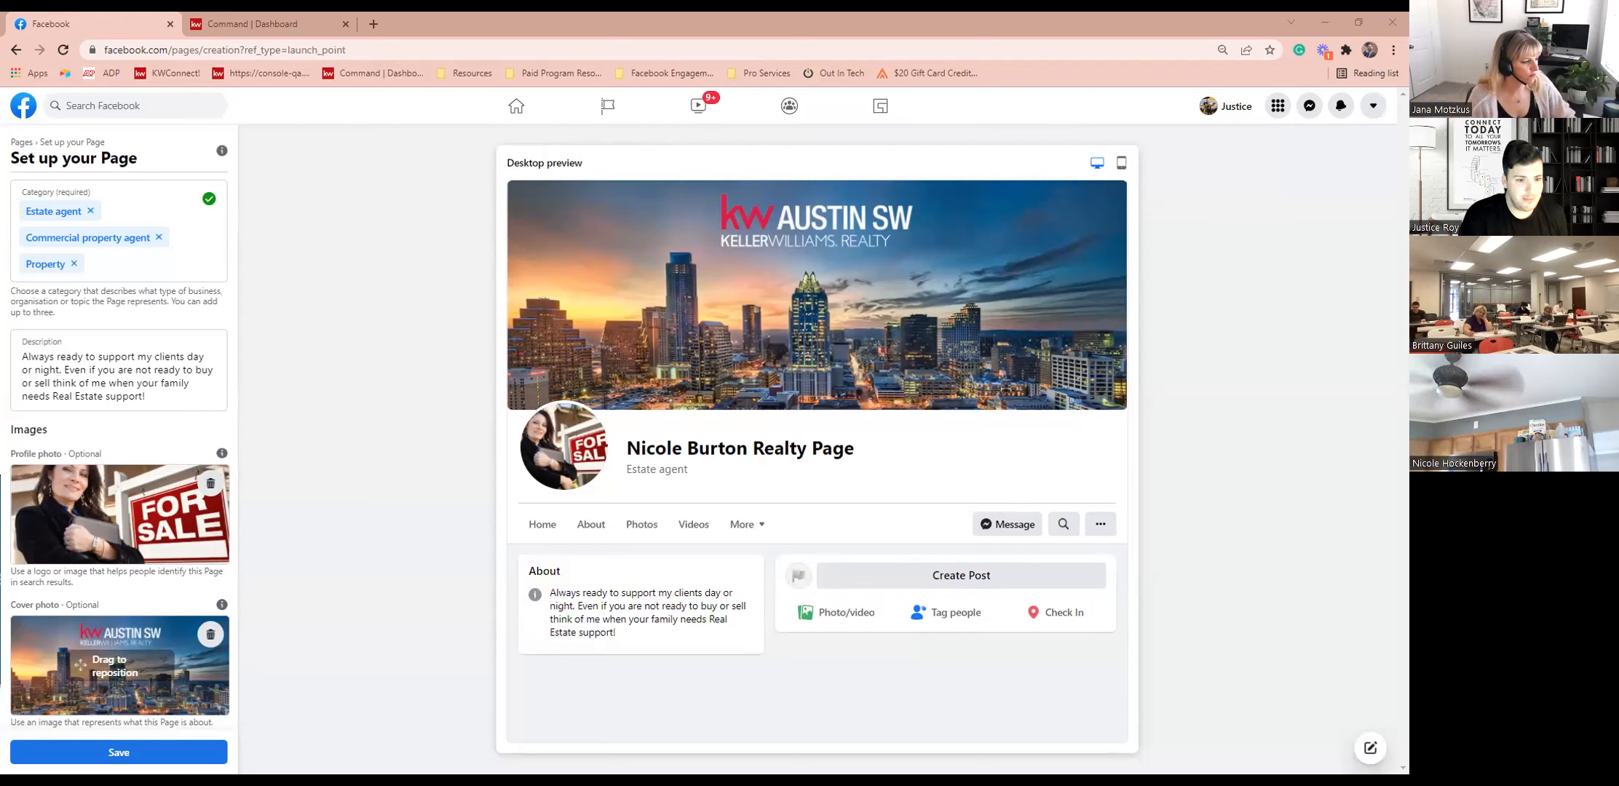
{"action": "left_click", "coordinate": [116, 754]}
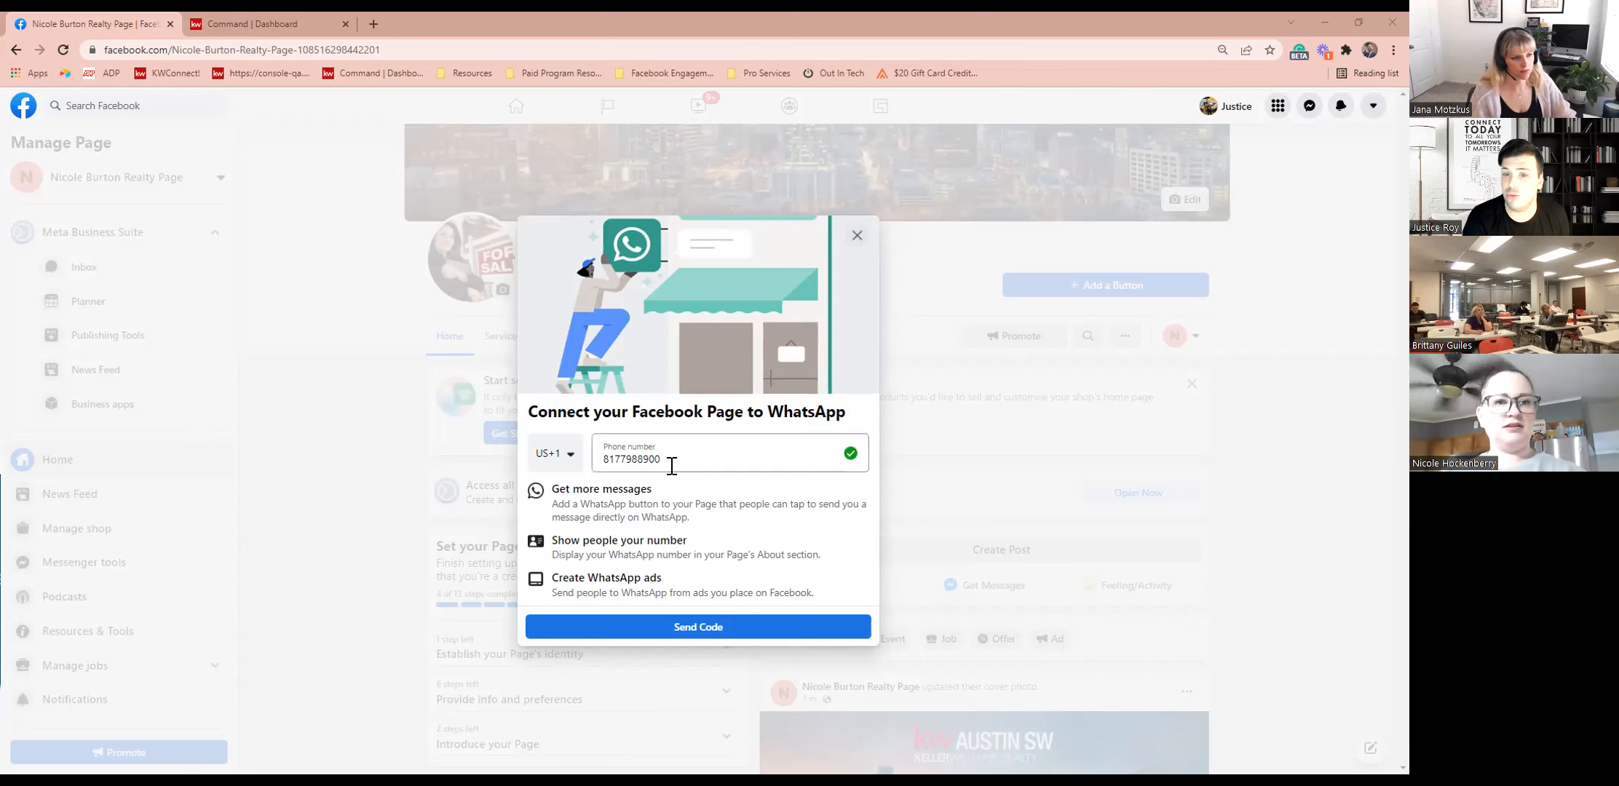
Connect the page to WhatsApp by requesting and entering the verification code, and add a WhatsApp button to the page.
{"action": "left_click", "coordinate": [711, 618]}
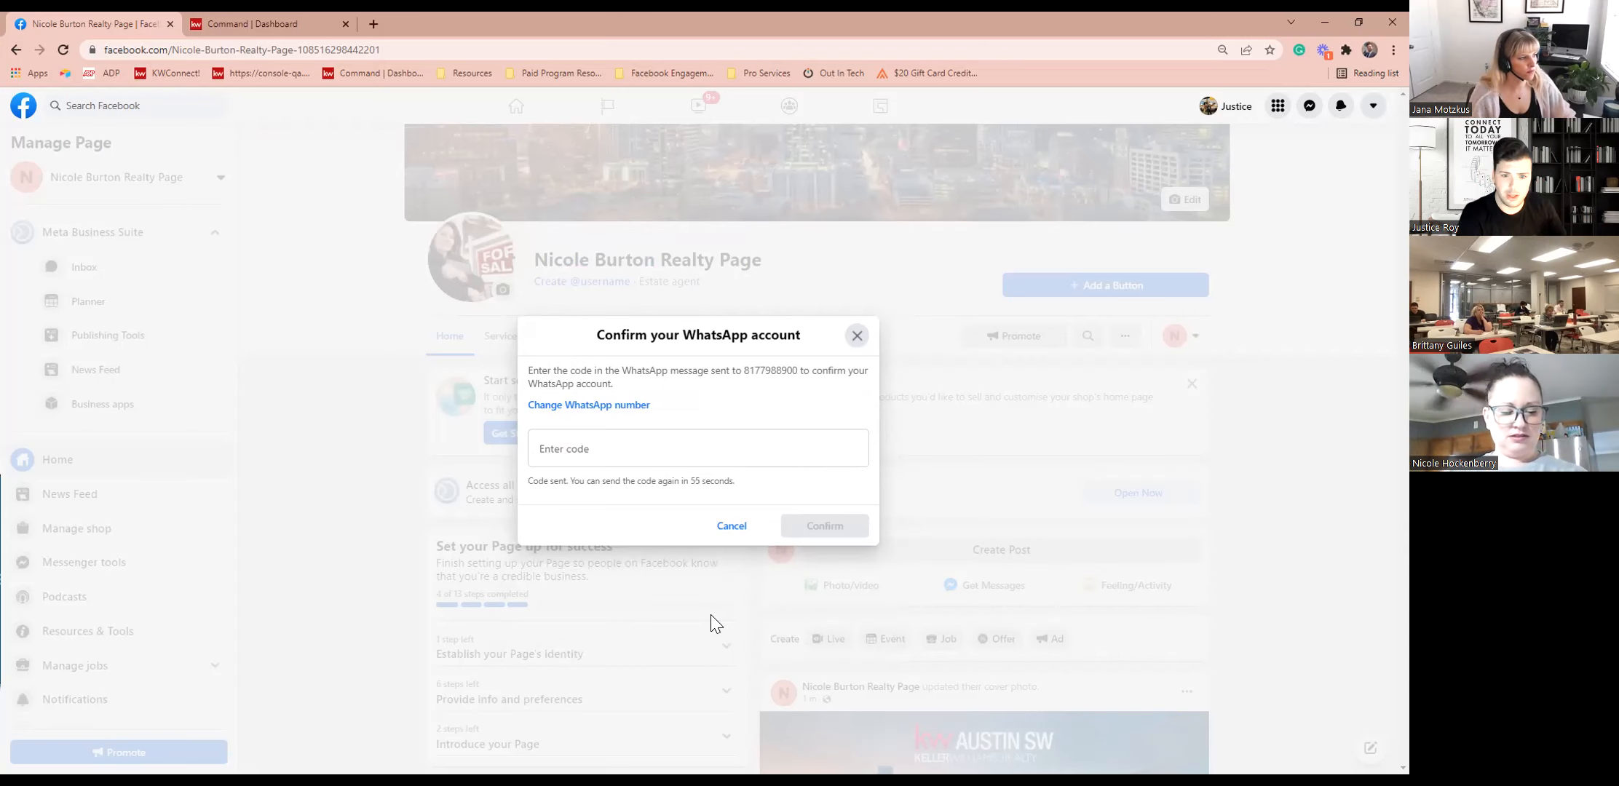
{"action": "left_click", "coordinate": [589, 456]}
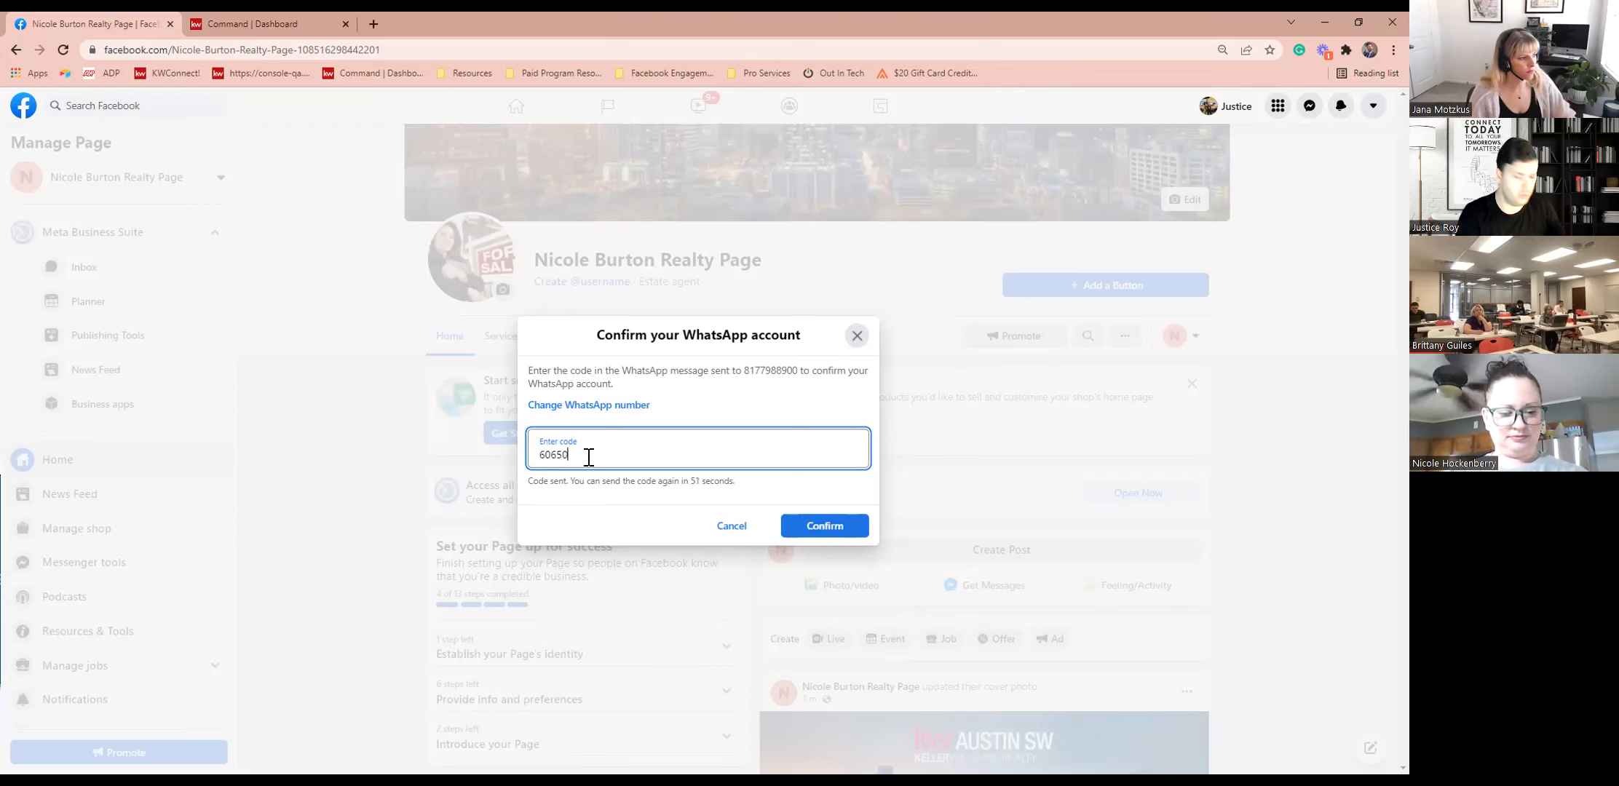
{"action": "left_click", "coordinate": [798, 526]}
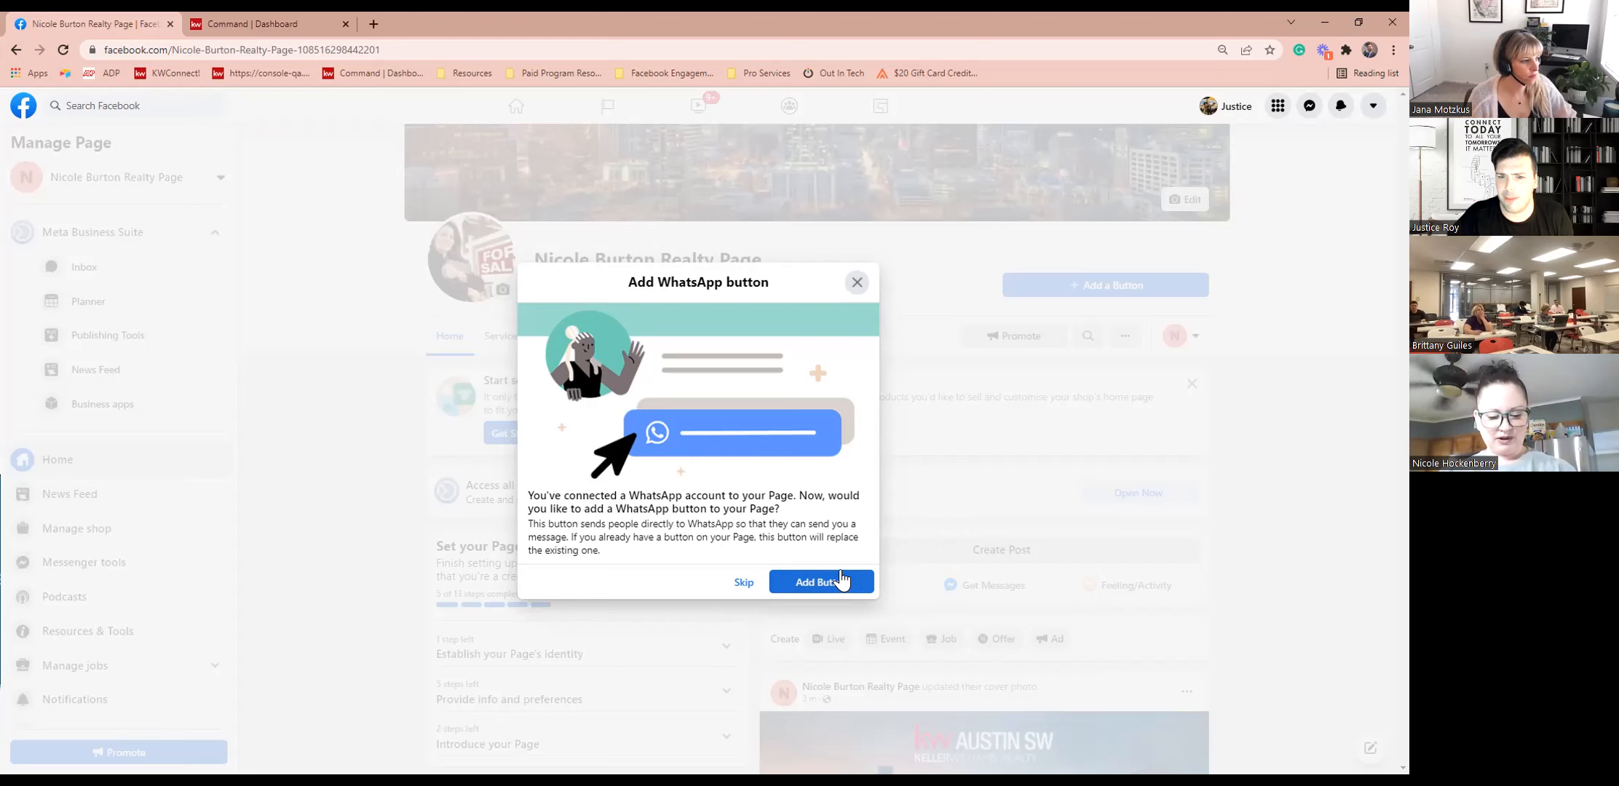
{"action": "left_click", "coordinate": [841, 580]}
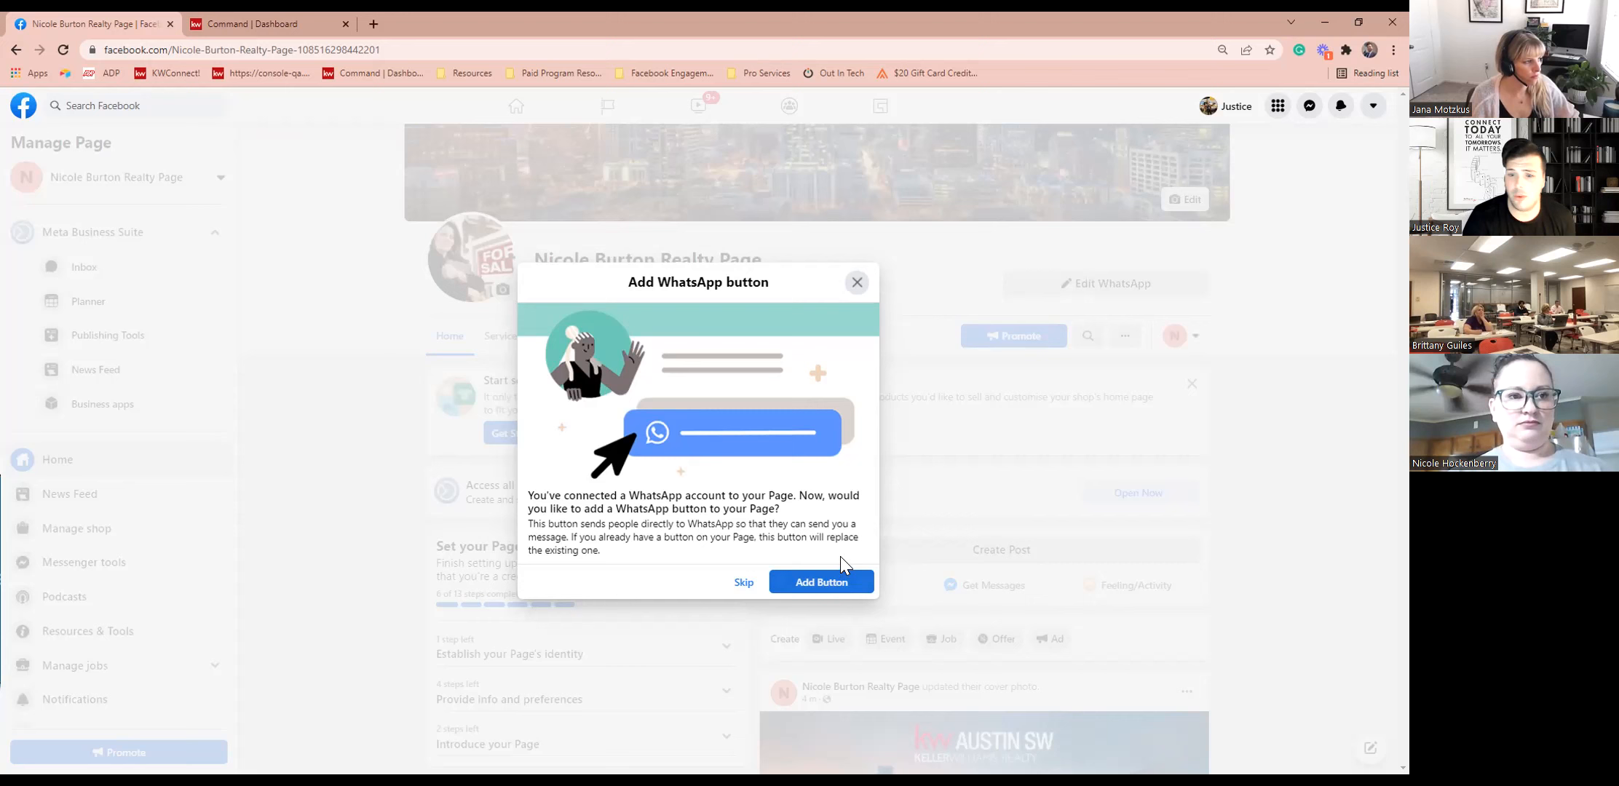
{"action": "left_click", "coordinate": [858, 284]}
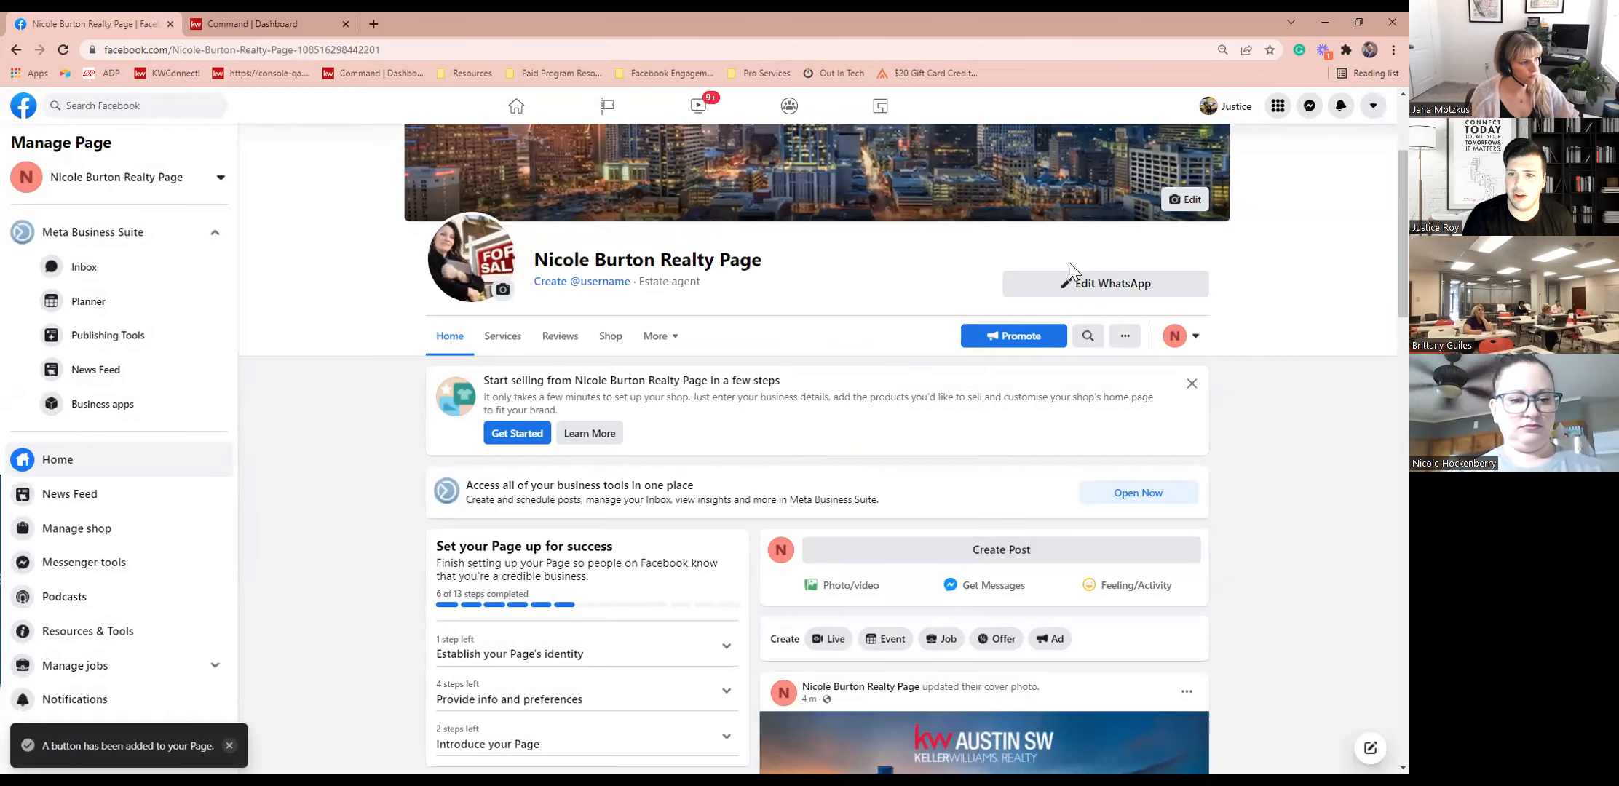
View the page as the personal profile, test its WhatsApp button, and return to the Facebook page.
{"action": "left_click", "coordinate": [1187, 341]}
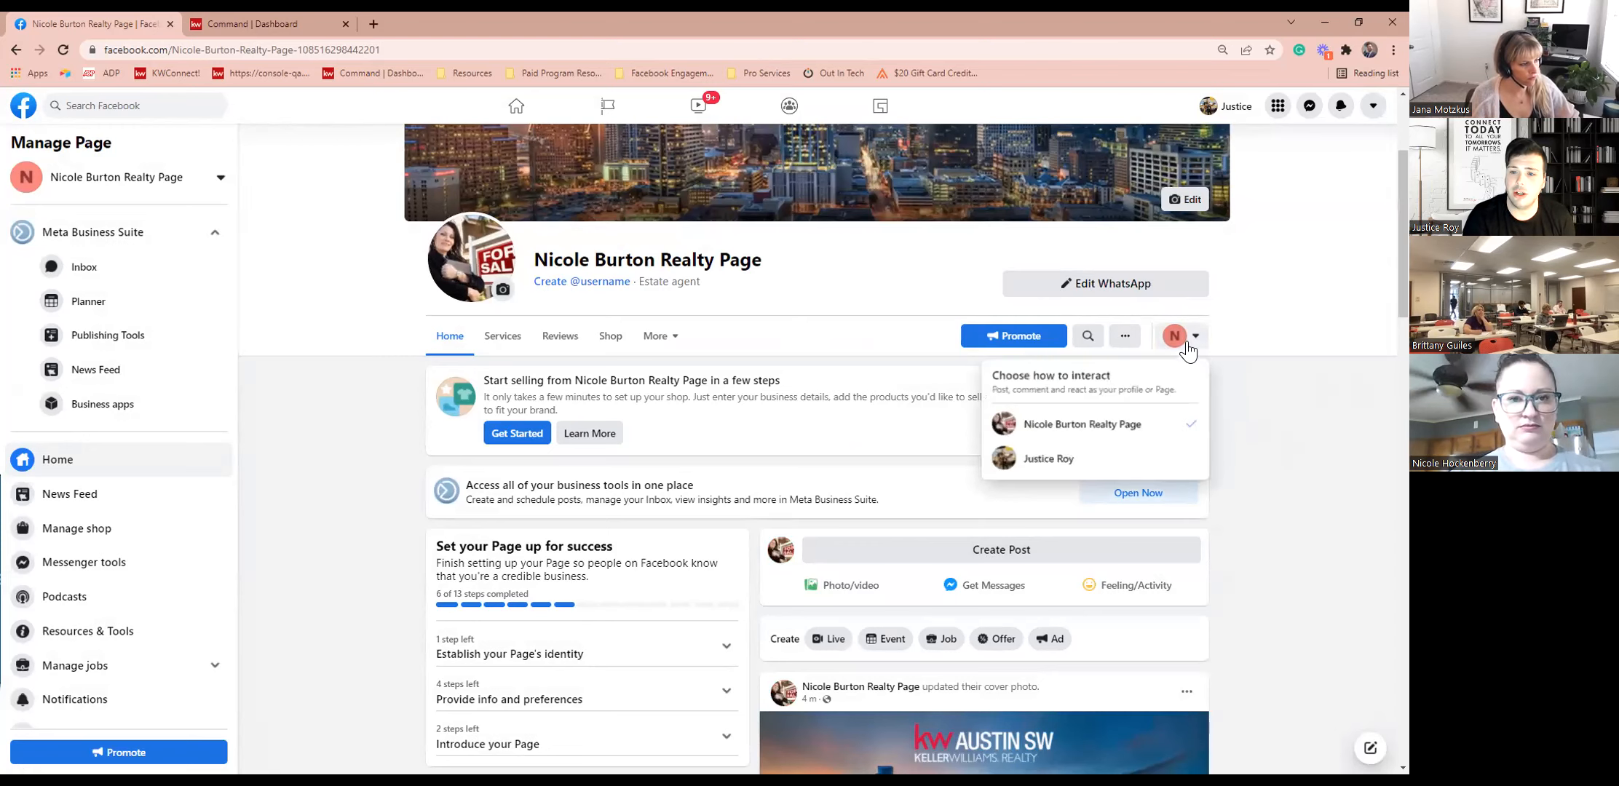
{"action": "right_click", "coordinate": [1151, 431]}
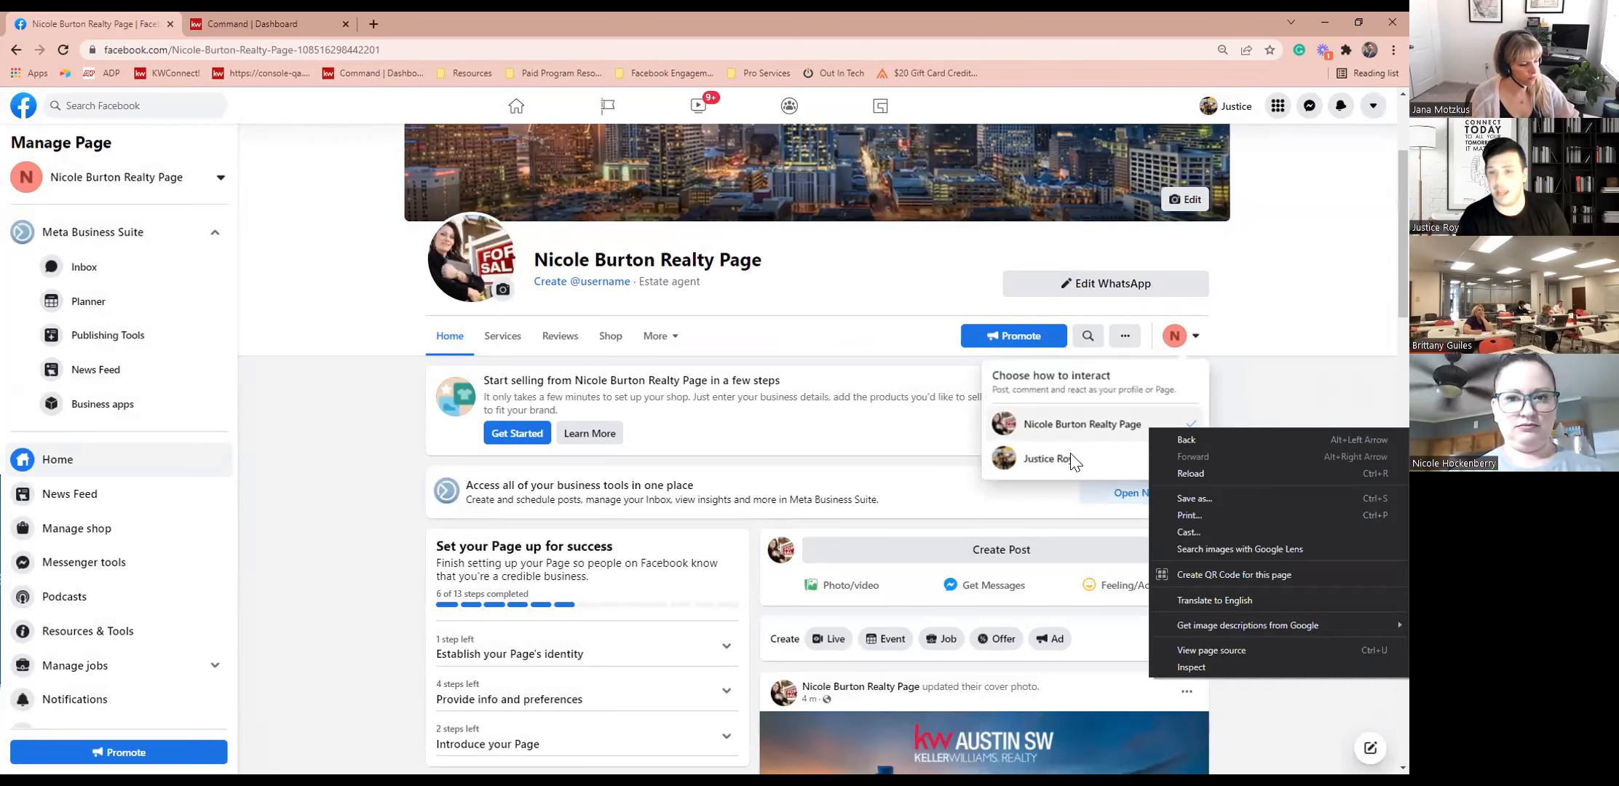
{"action": "left_click", "coordinate": [1071, 460]}
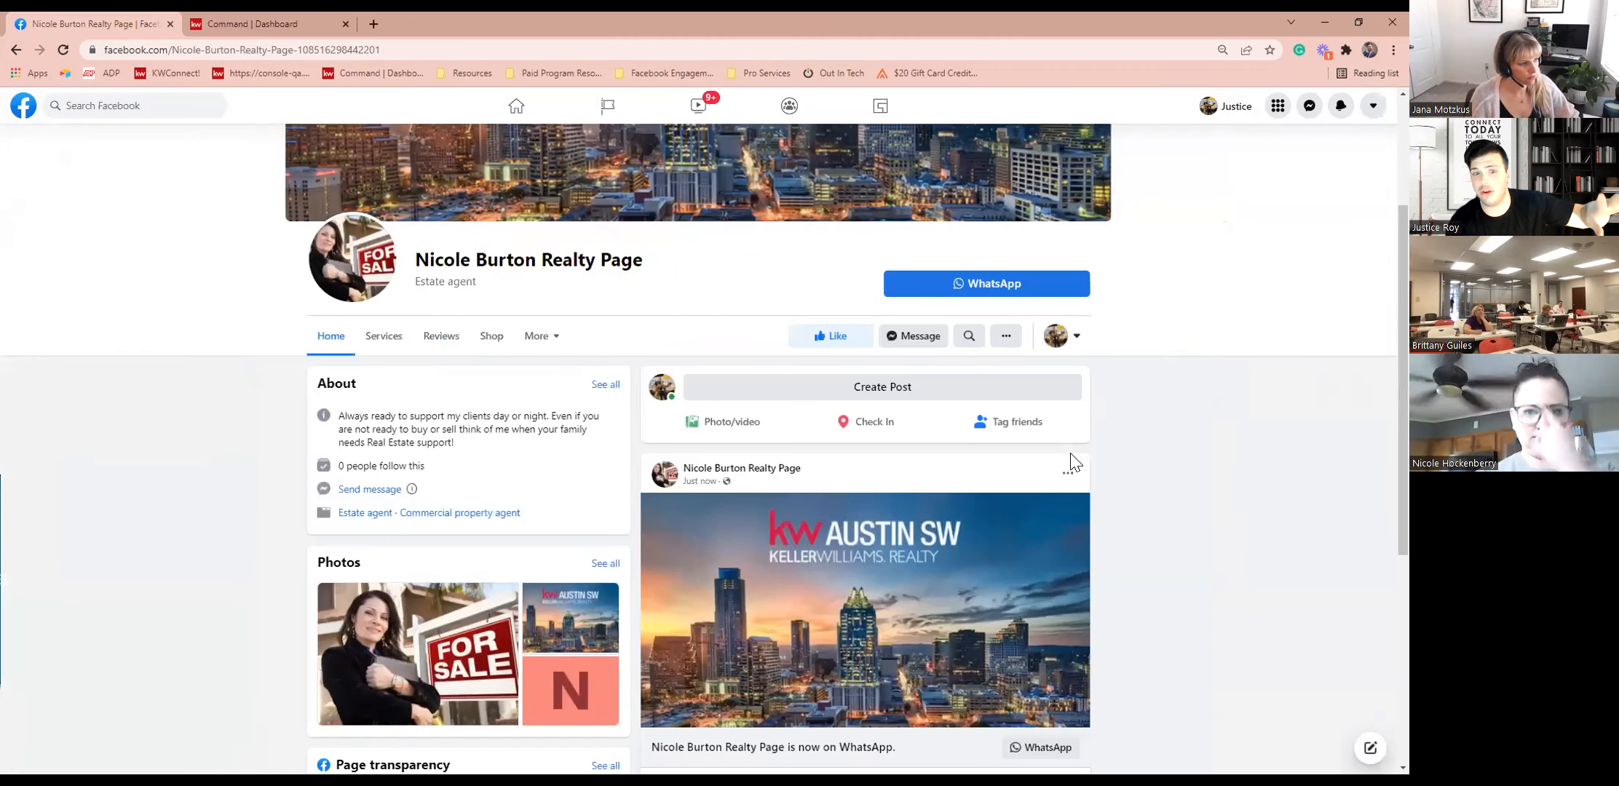
{"action": "left_click", "coordinate": [996, 287]}
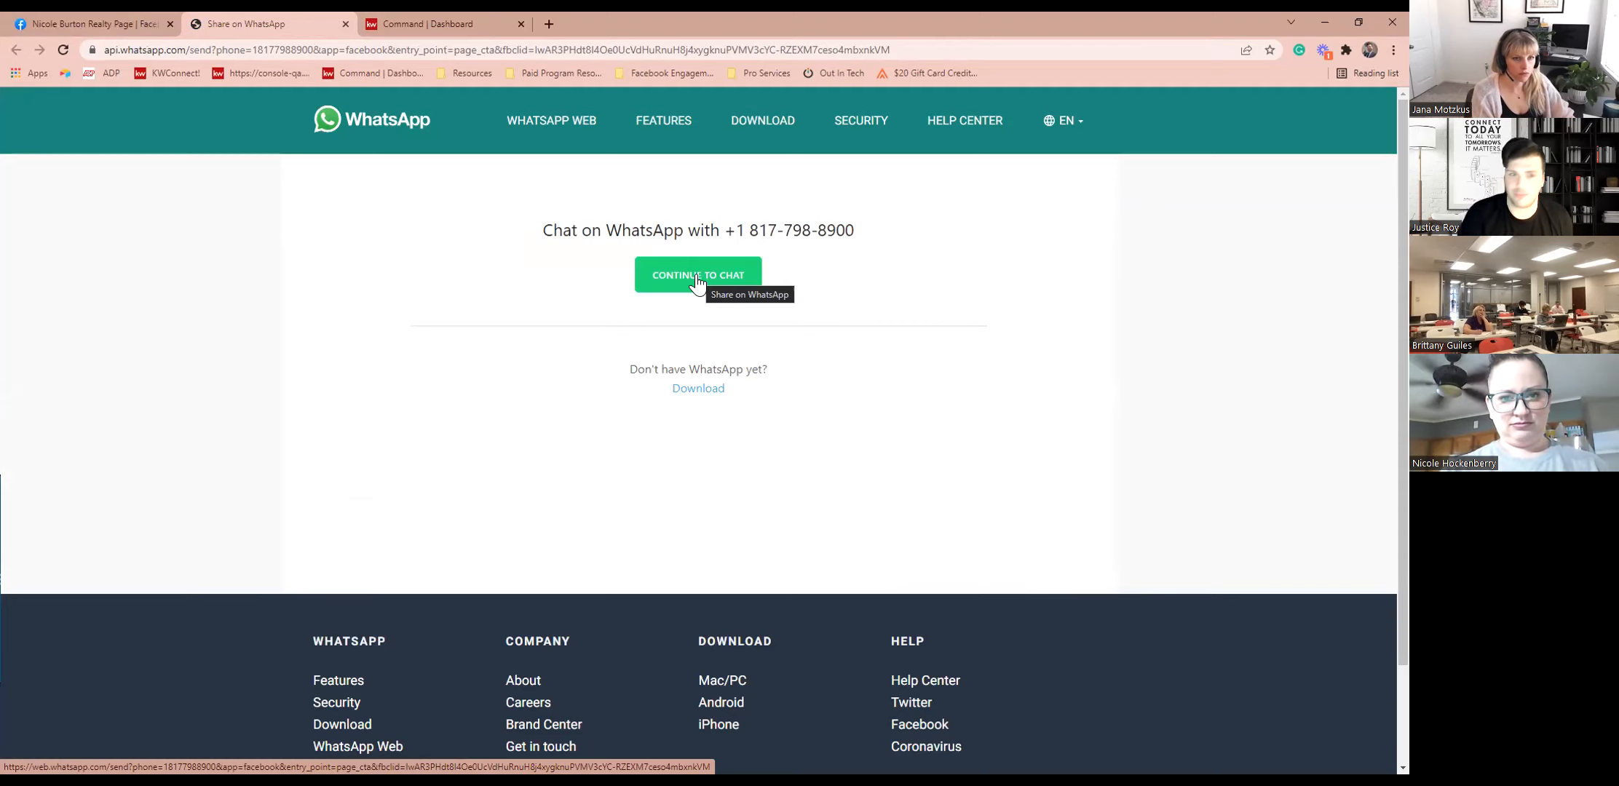
{"action": "left_click", "coordinate": [58, 15]}
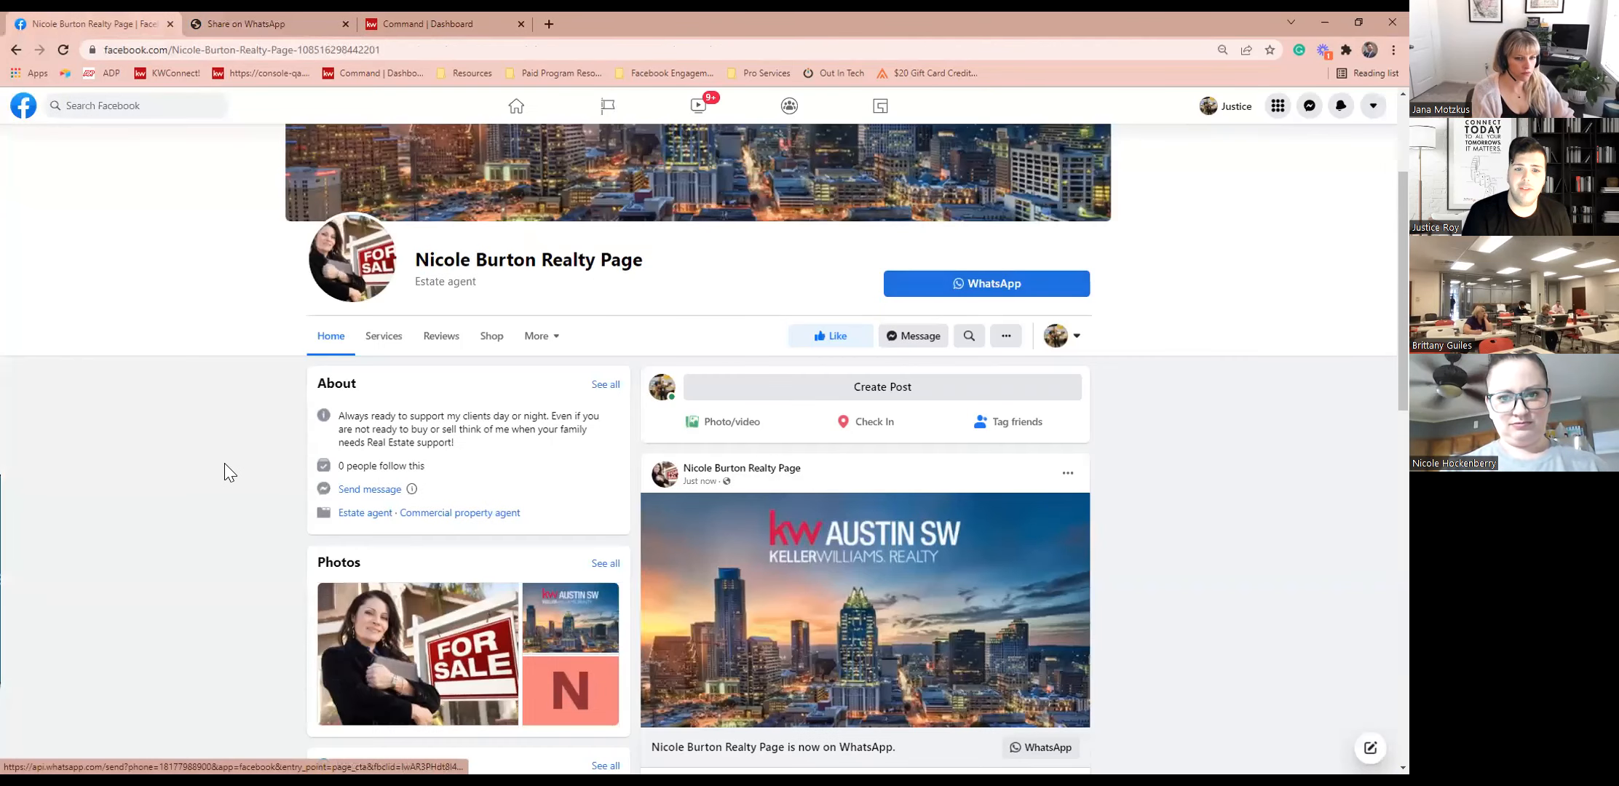
Switch the interacting identity from the personal profile back to the business page.
{"action": "left_click", "coordinate": [1077, 332]}
{"action": "scroll", "coordinate": [1079, 328], "scroll_direction": "down", "scroll_amount": 1}
{"action": "left_click", "coordinate": [968, 354]}
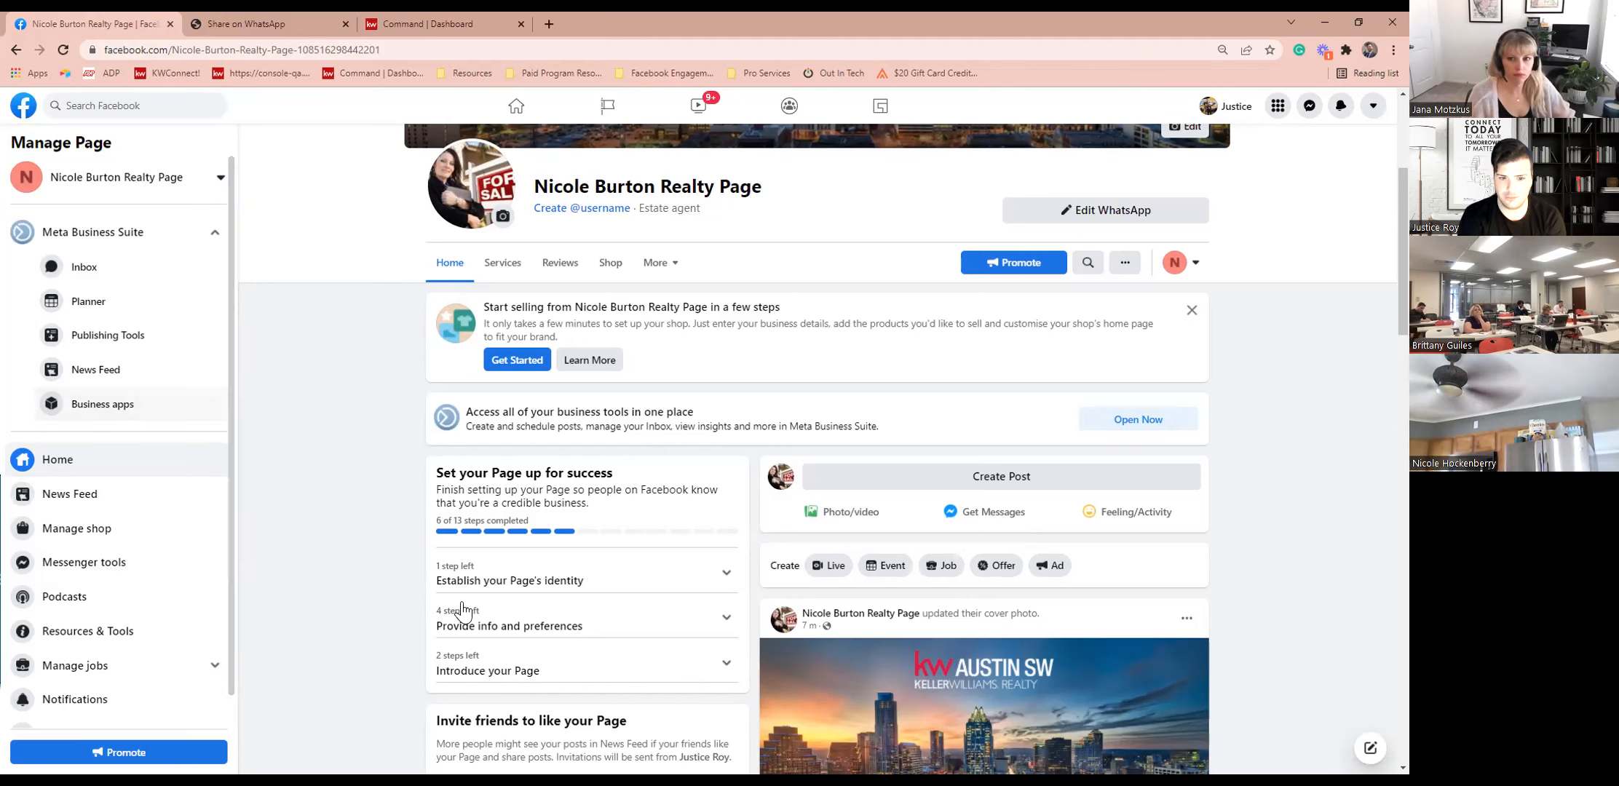
{"action": "scroll", "coordinate": [365, 541], "scroll_direction": "down", "scroll_amount": 1}
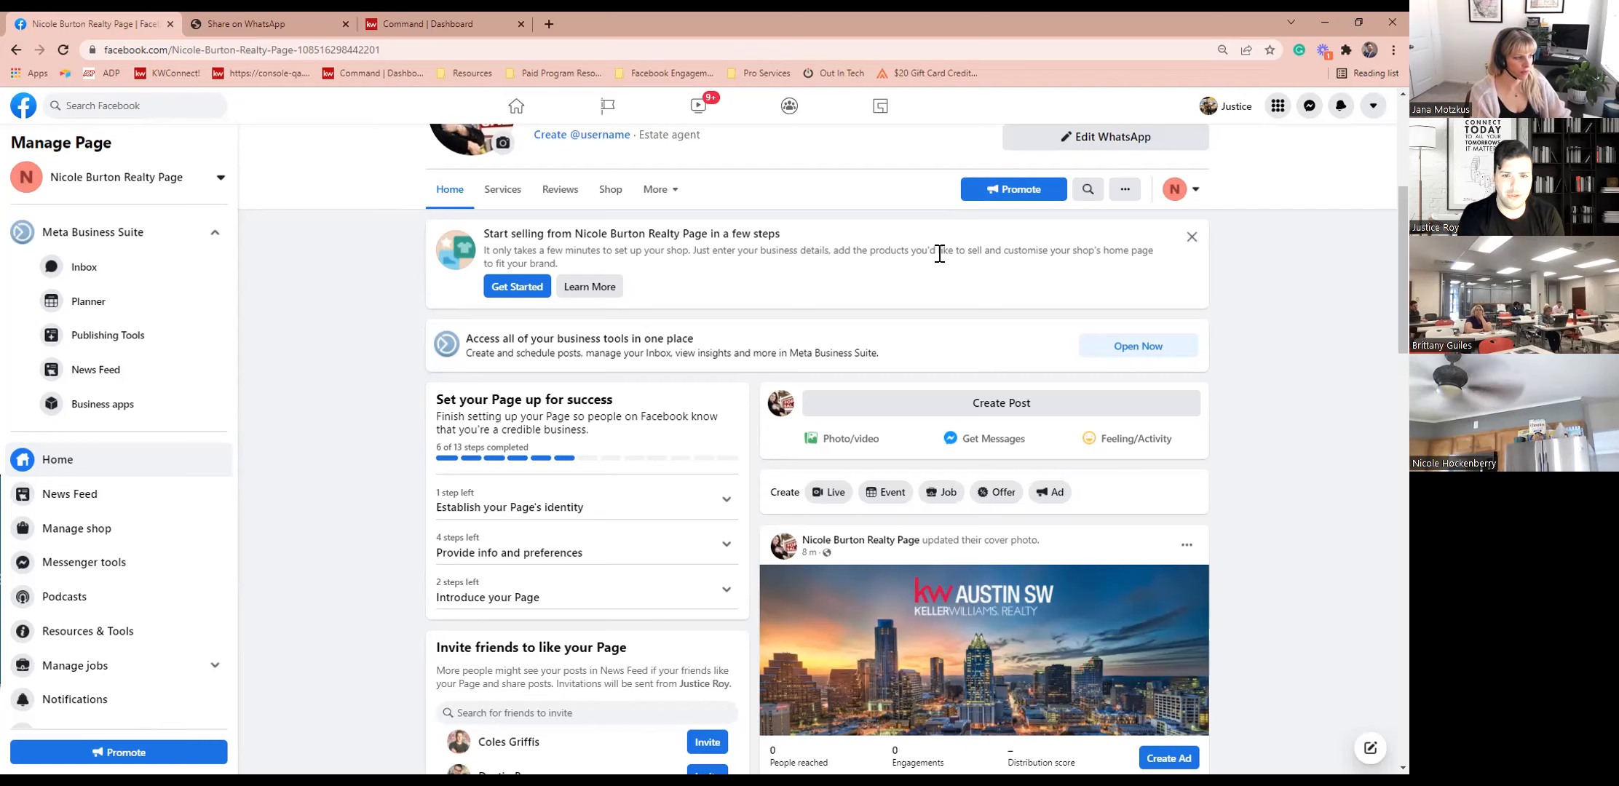
{"action": "scroll", "coordinate": [881, 319], "scroll_direction": "up", "scroll_amount": 2}
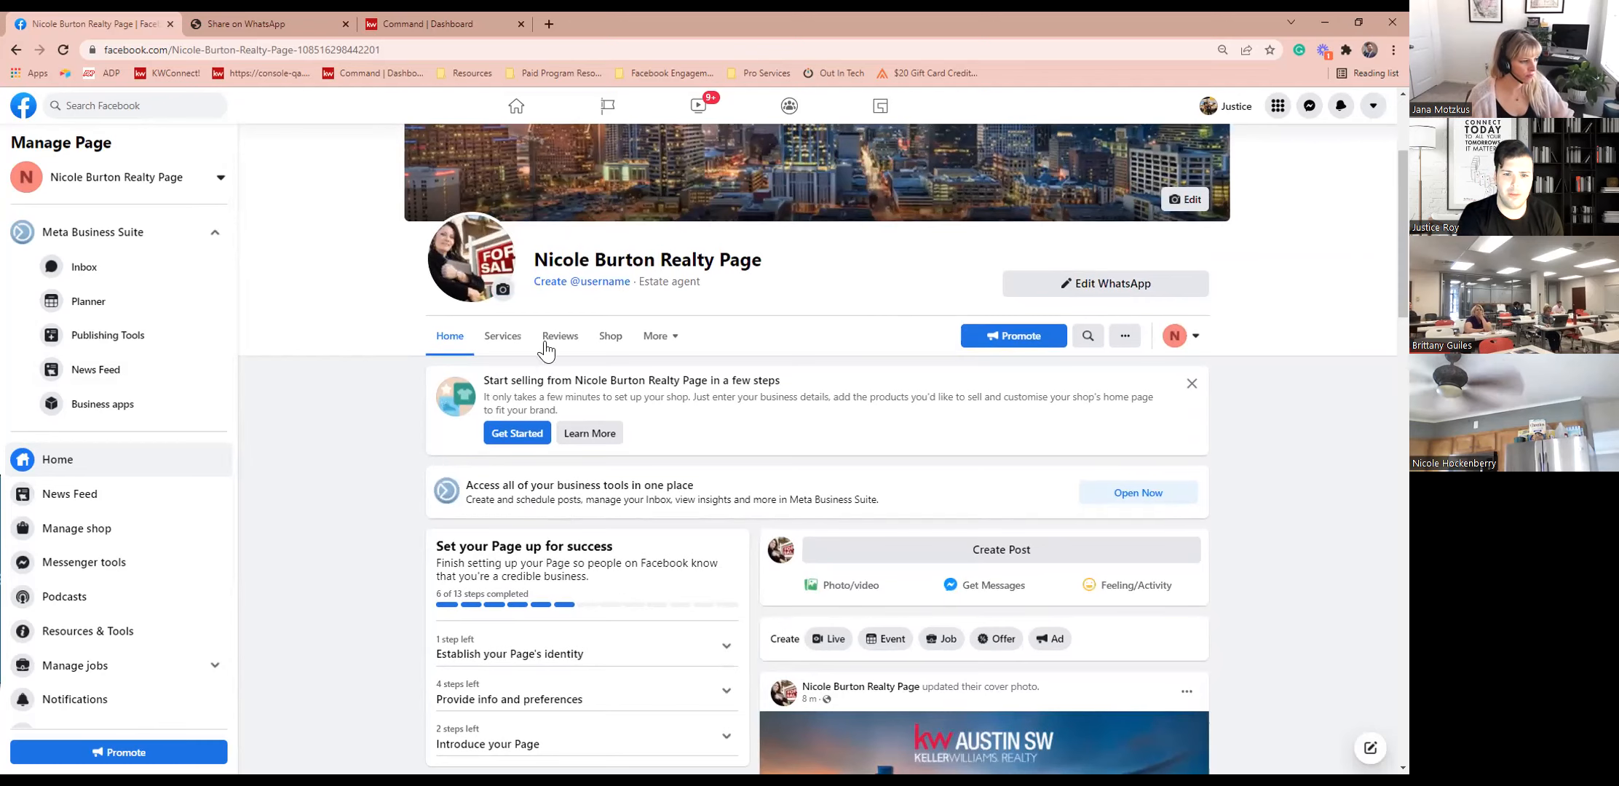
{"action": "scroll", "coordinate": [176, 446], "scroll_direction": "down", "scroll_amount": 1}
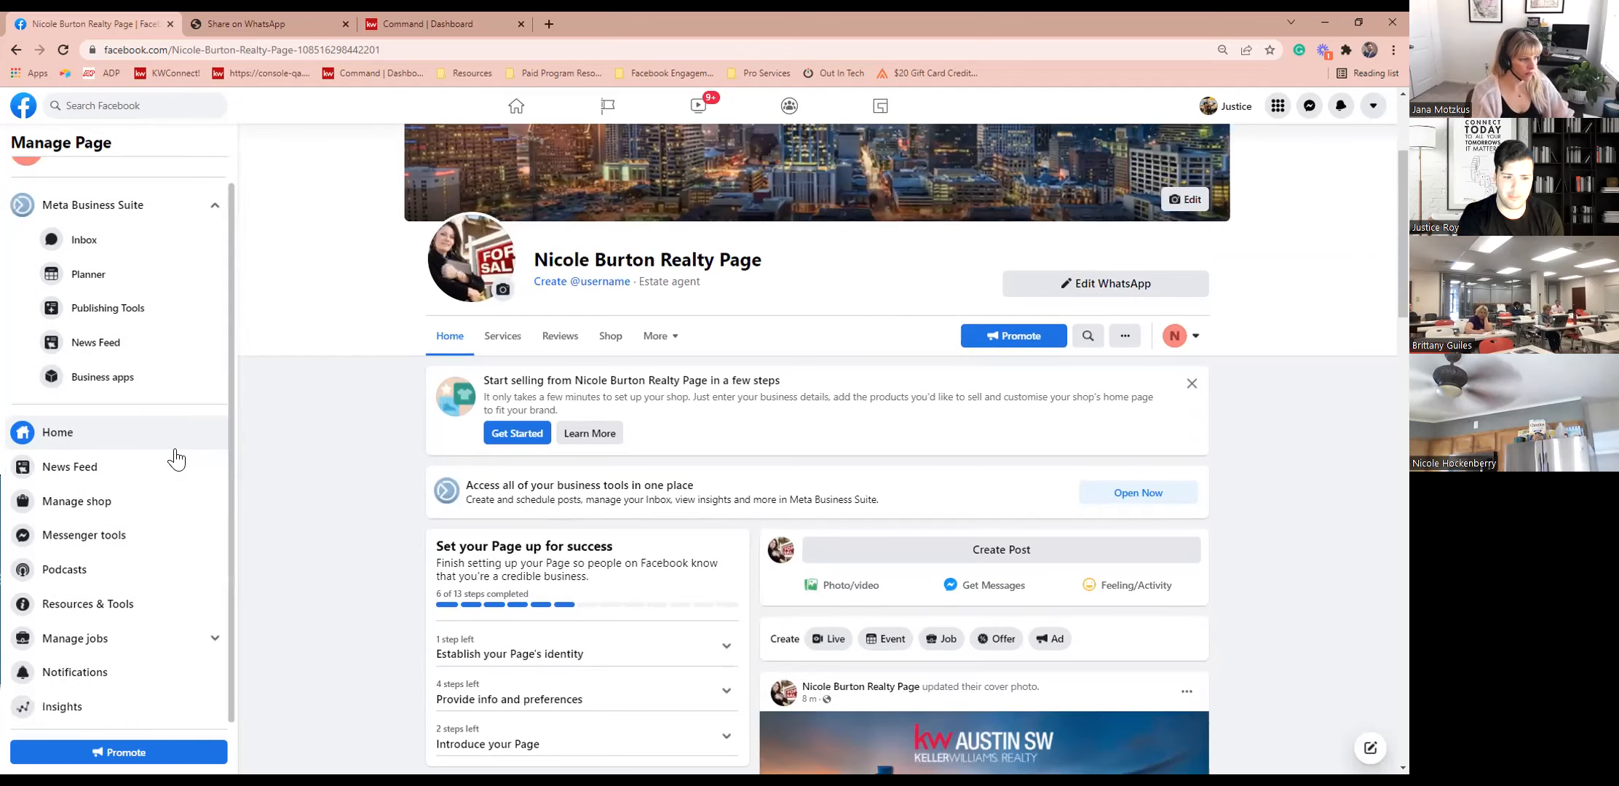
{"action": "scroll", "coordinate": [175, 458], "scroll_direction": "down", "scroll_amount": 2}
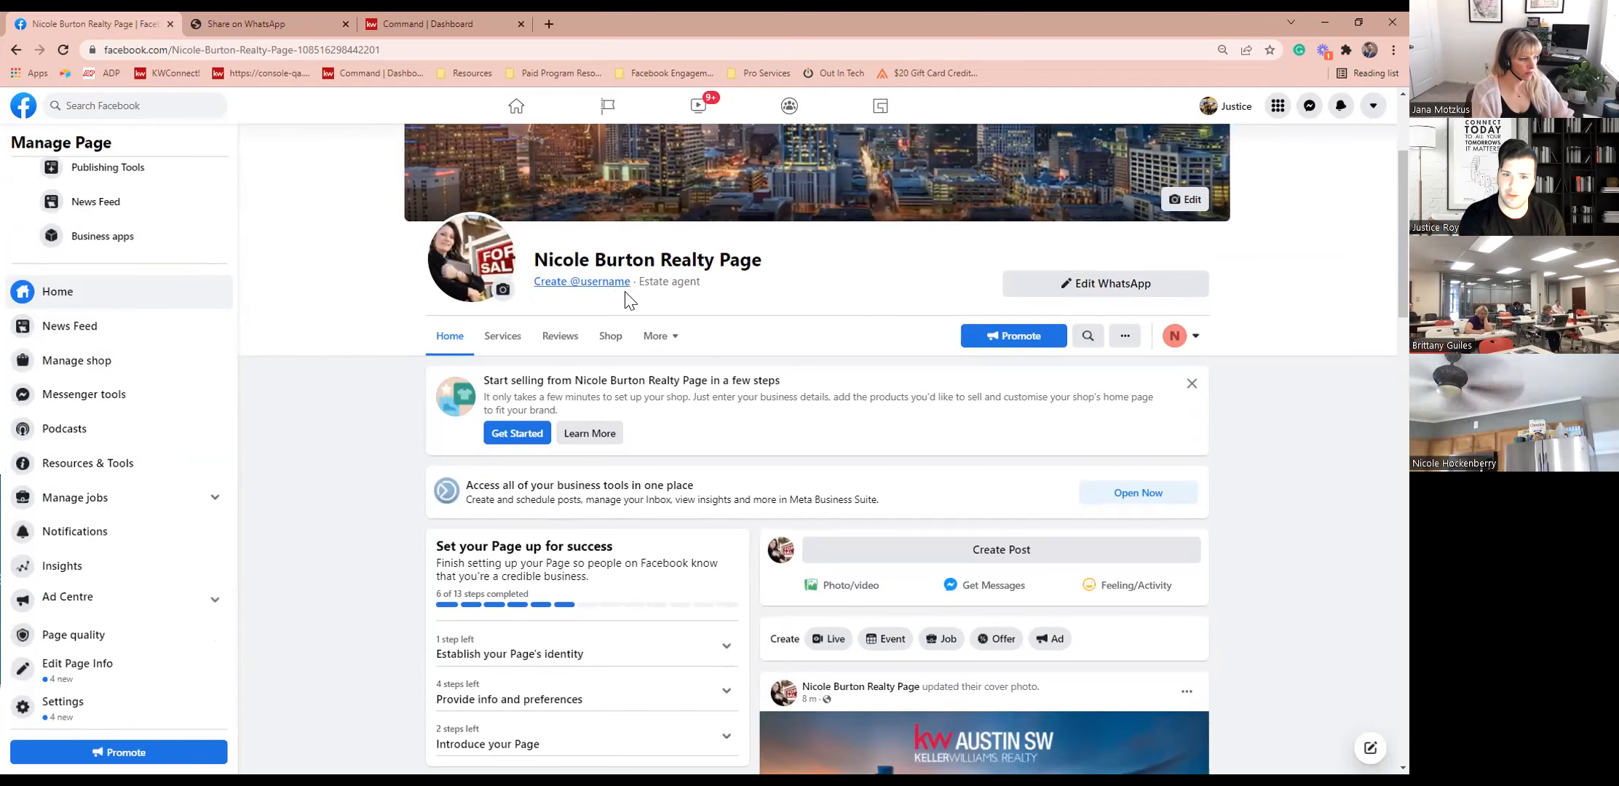
{"action": "scroll", "coordinate": [623, 302], "scroll_direction": "up", "scroll_amount": 1}
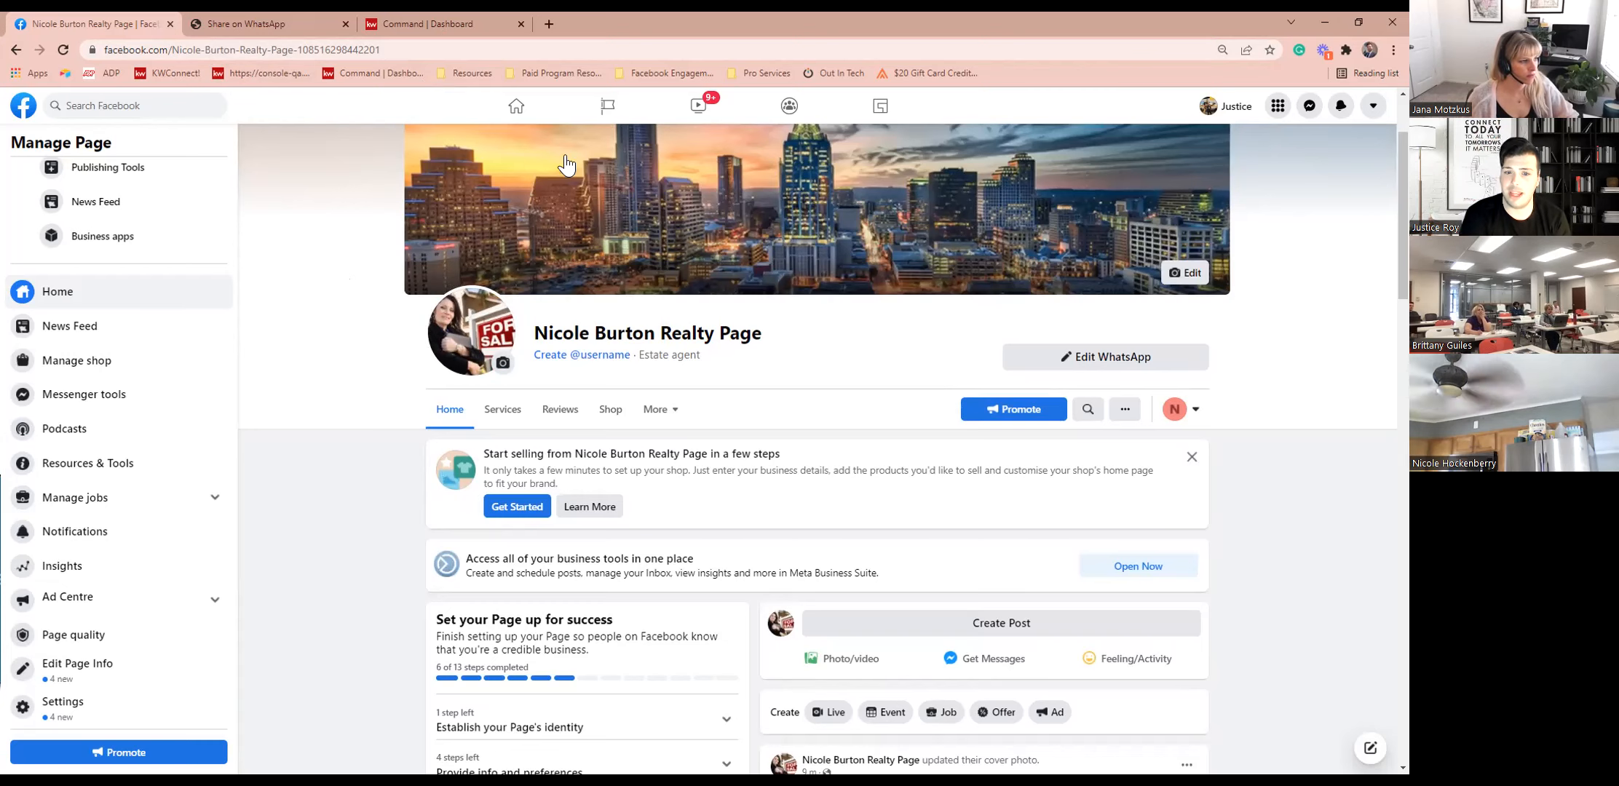
Create a page username made of the agent's full name followed by SellsinAustin, and reload the page.
{"action": "left_click", "coordinate": [597, 354]}
{"action": "left_click", "coordinate": [596, 480]}
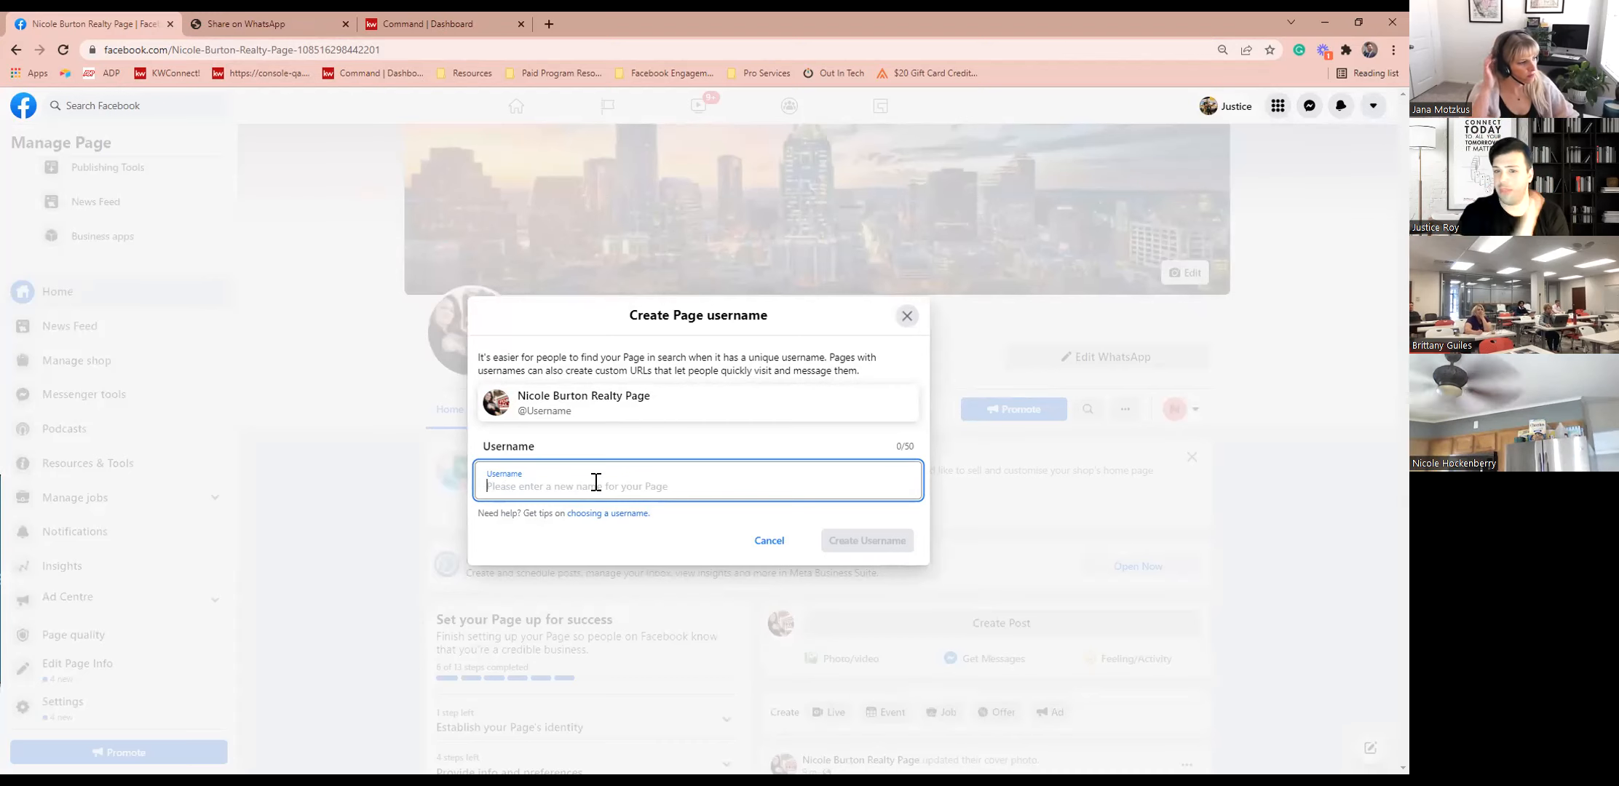
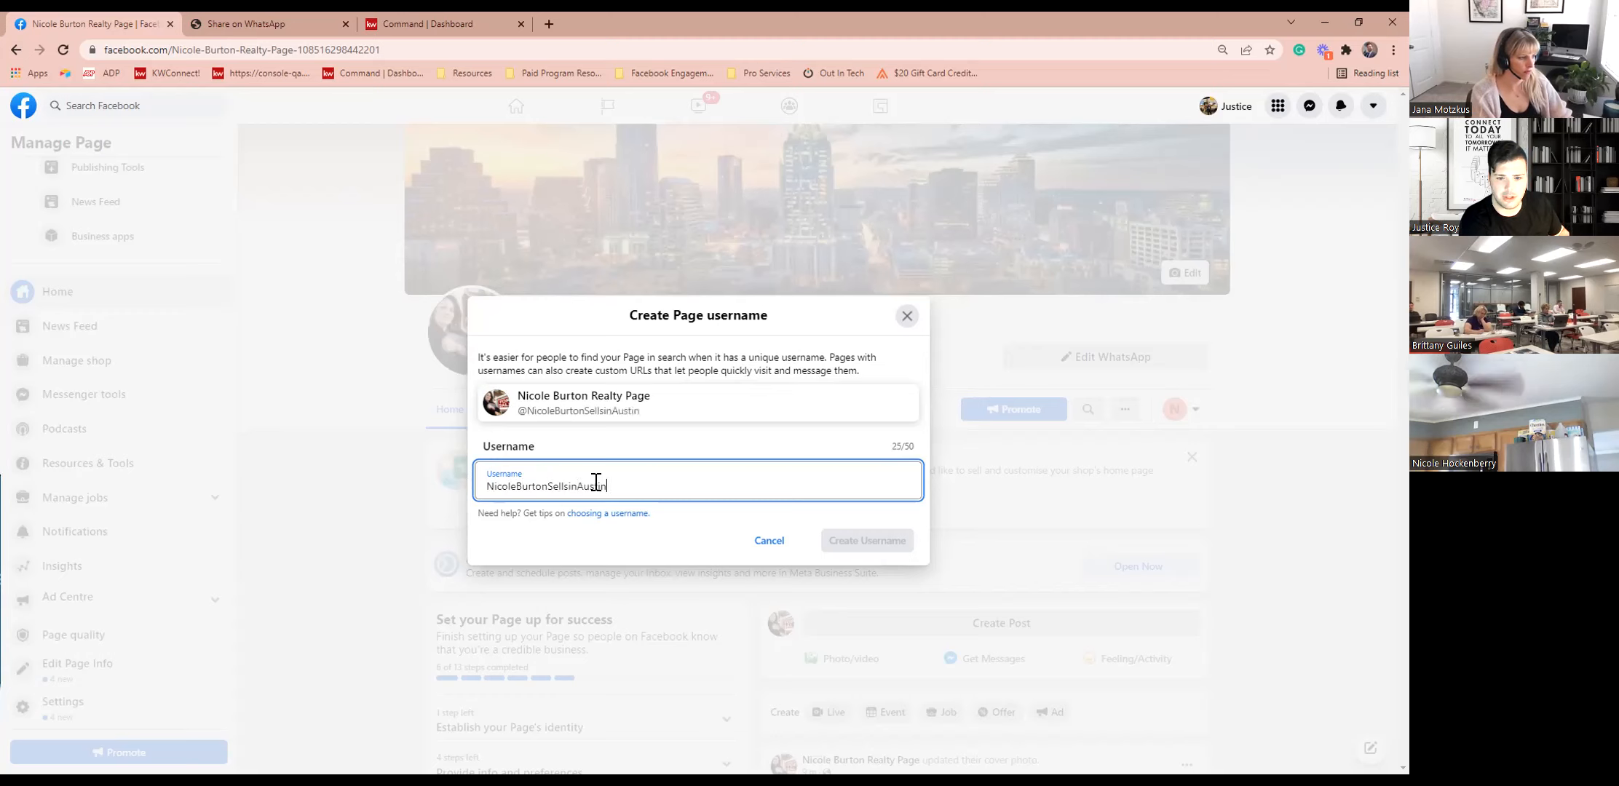
{"action": "left_click", "coordinate": [669, 544]}
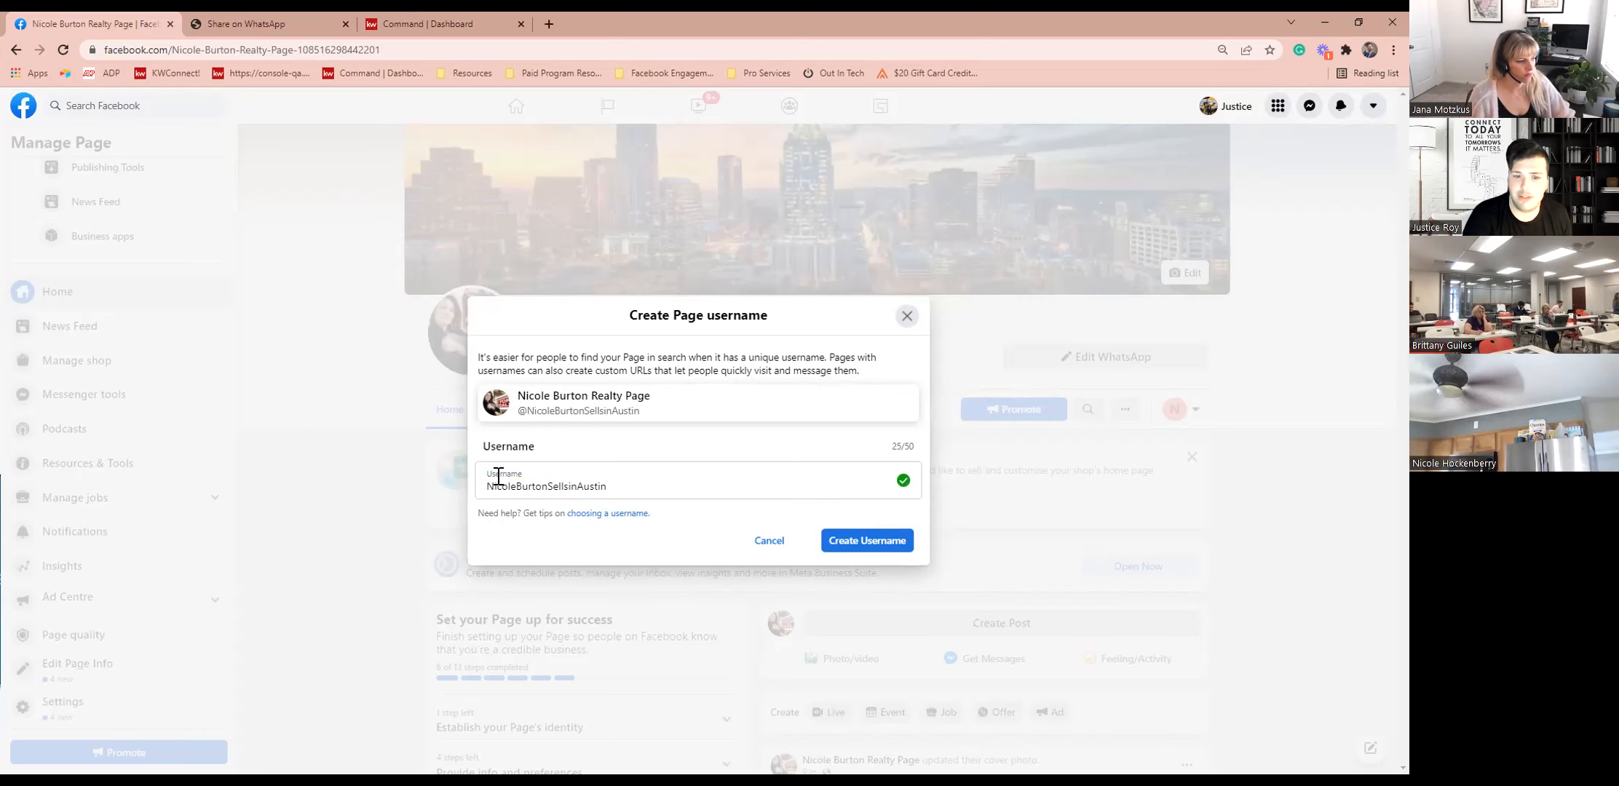
{"action": "left_click", "coordinate": [877, 544]}
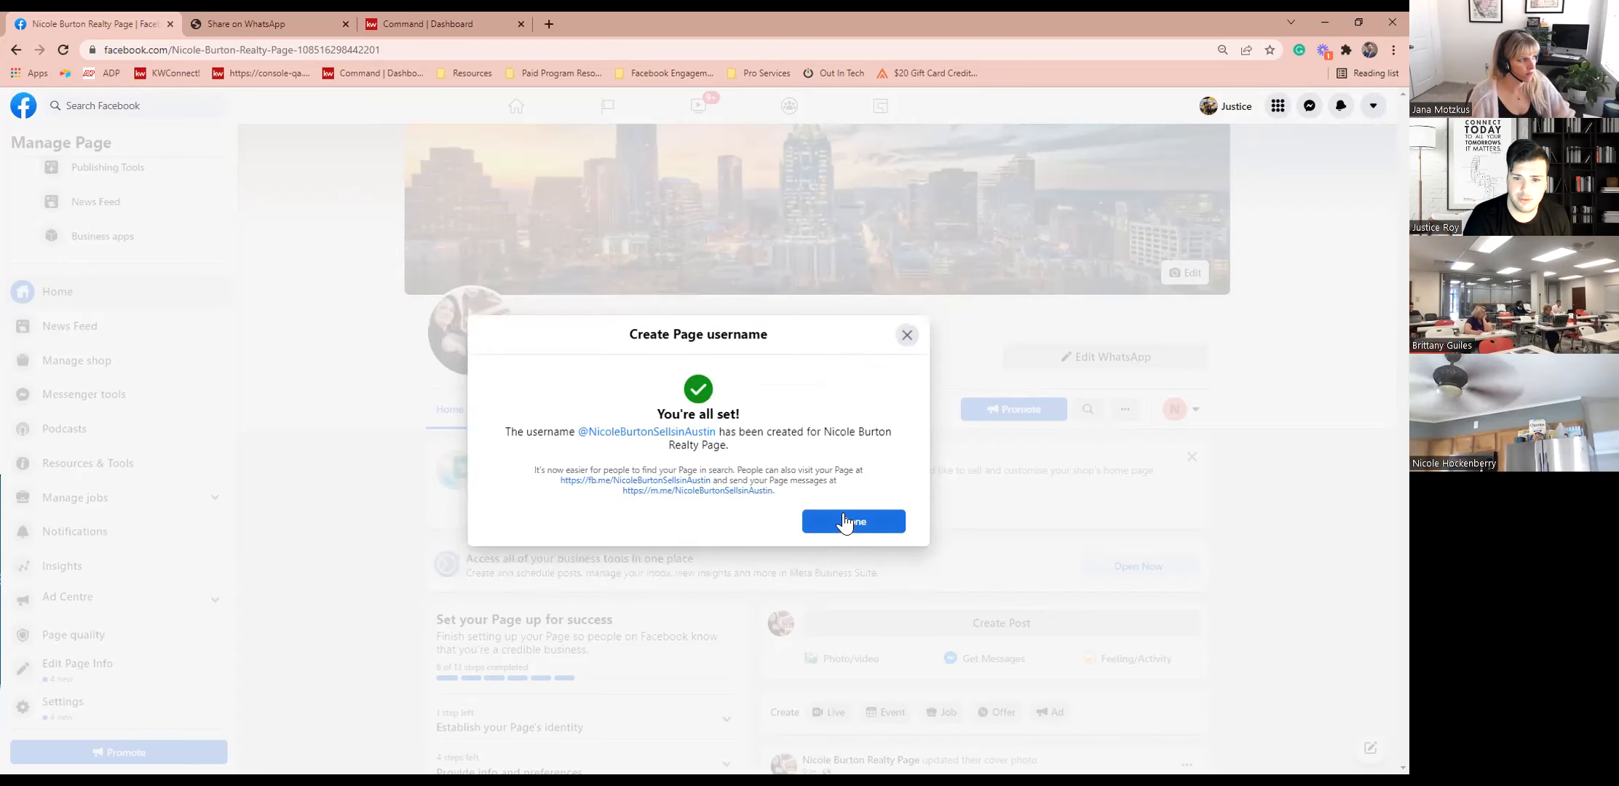
{"action": "left_click", "coordinate": [847, 533]}
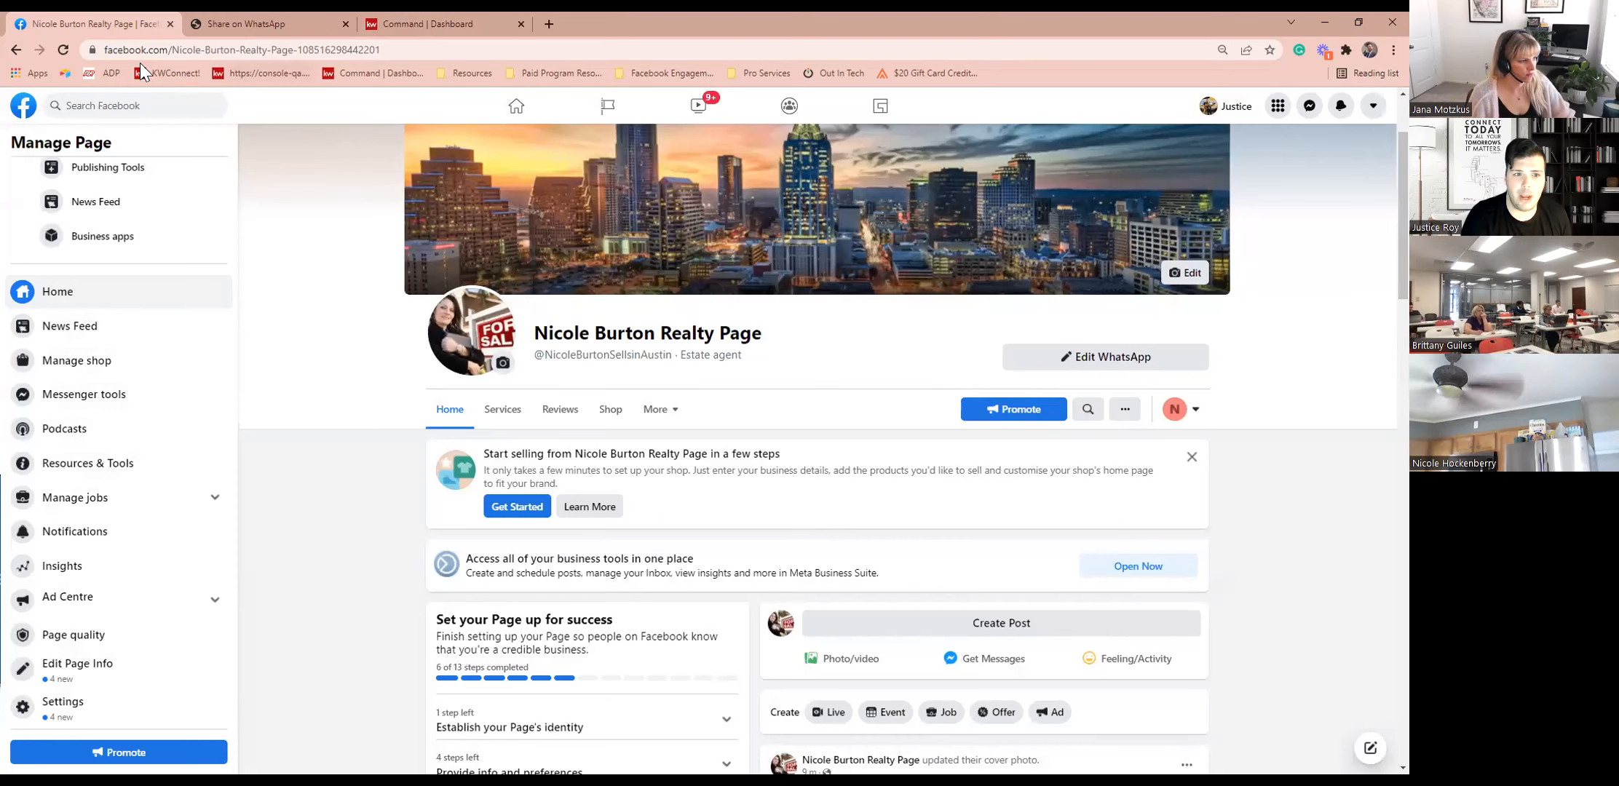
{"action": "left_click", "coordinate": [64, 48]}
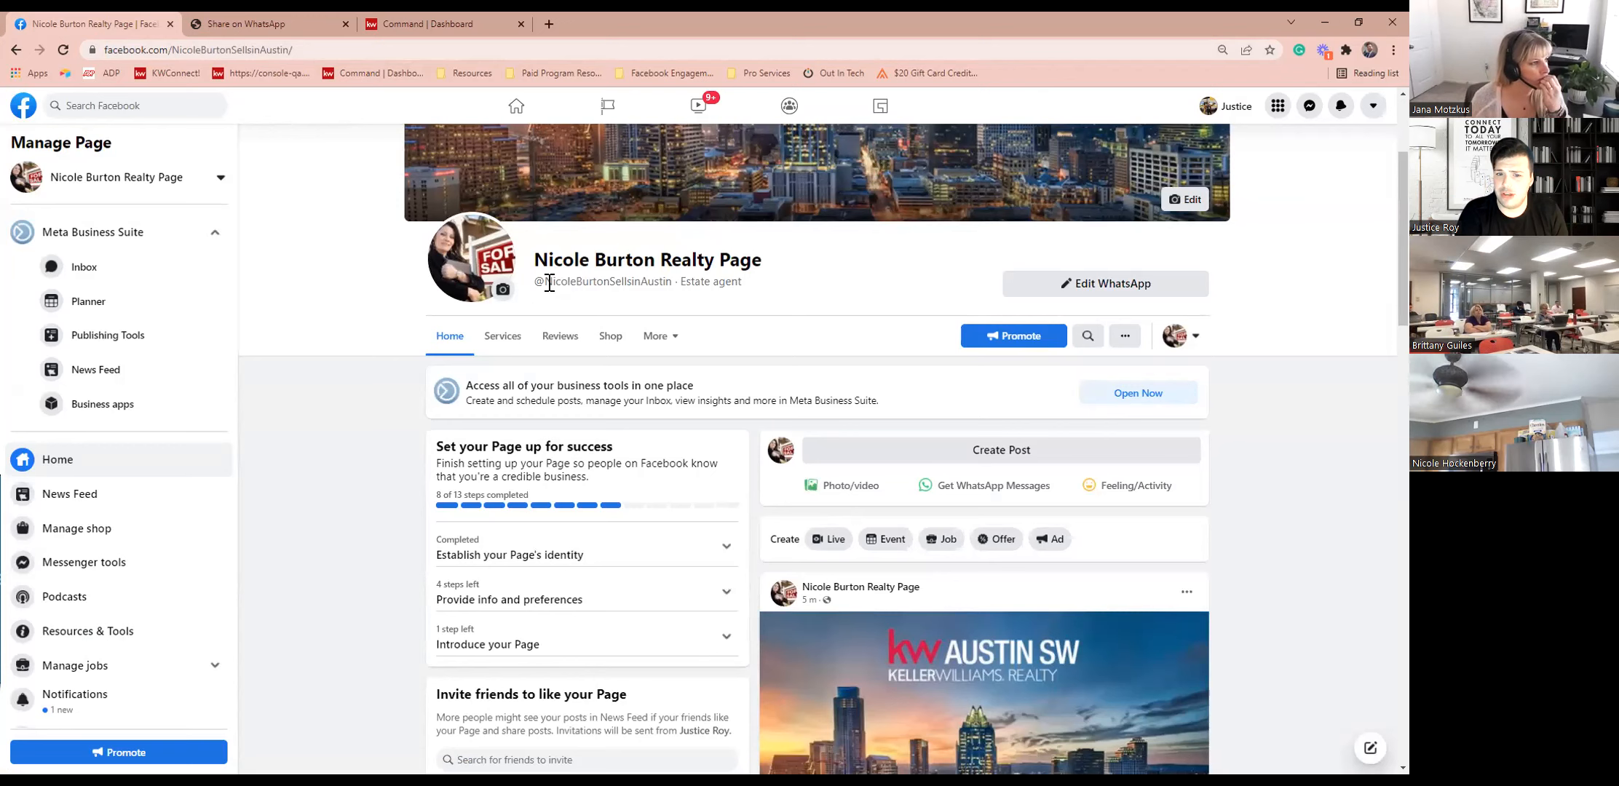
{"action": "mouse_move", "coordinate": [547, 284]}
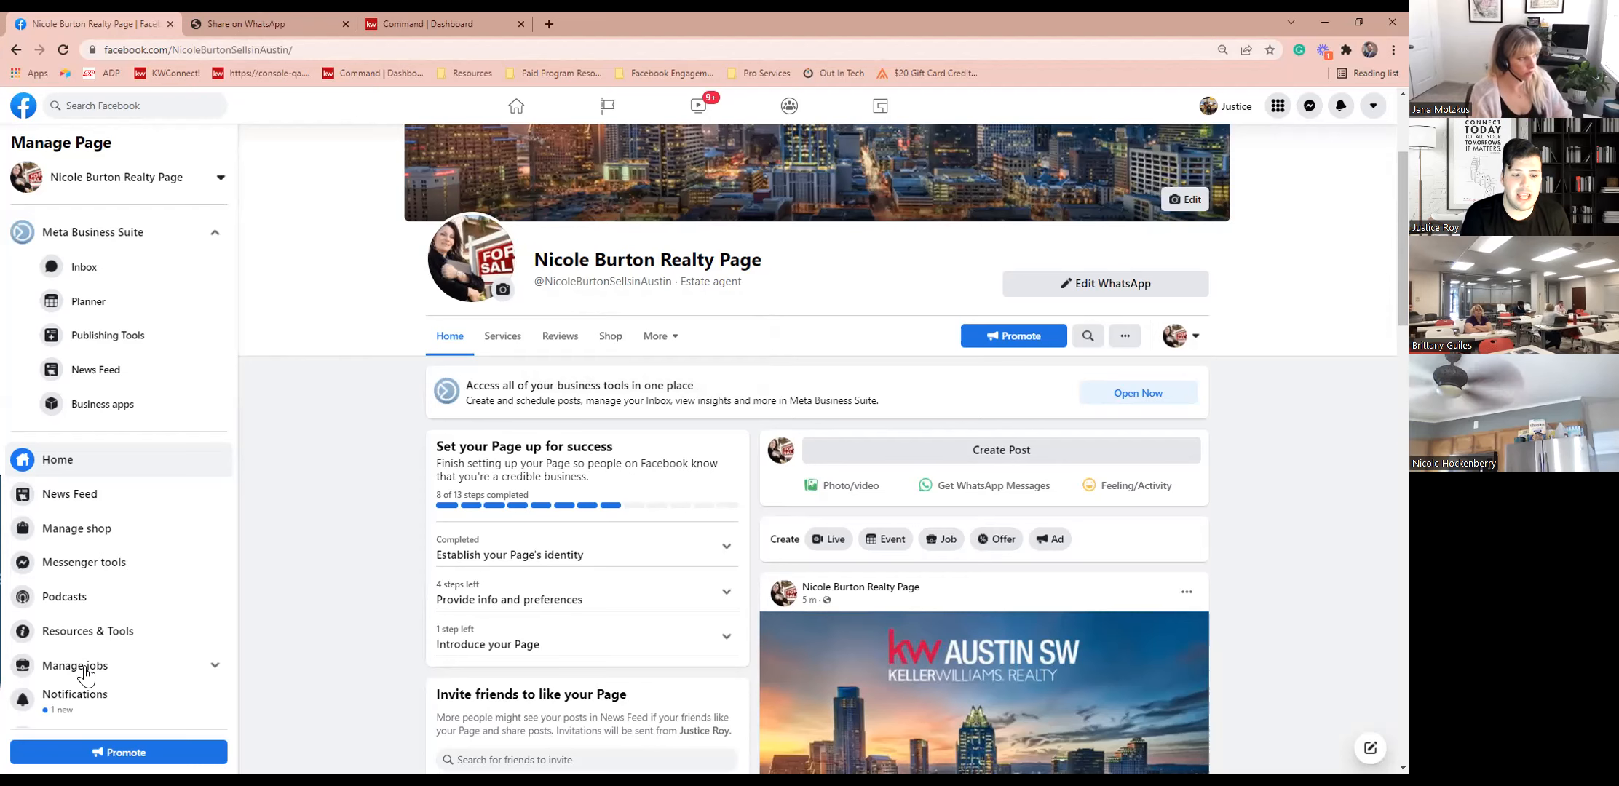
{"action": "scroll", "coordinate": [120, 655], "scroll_direction": "down", "scroll_amount": 2}
{"action": "left_click", "coordinate": [115, 680]}
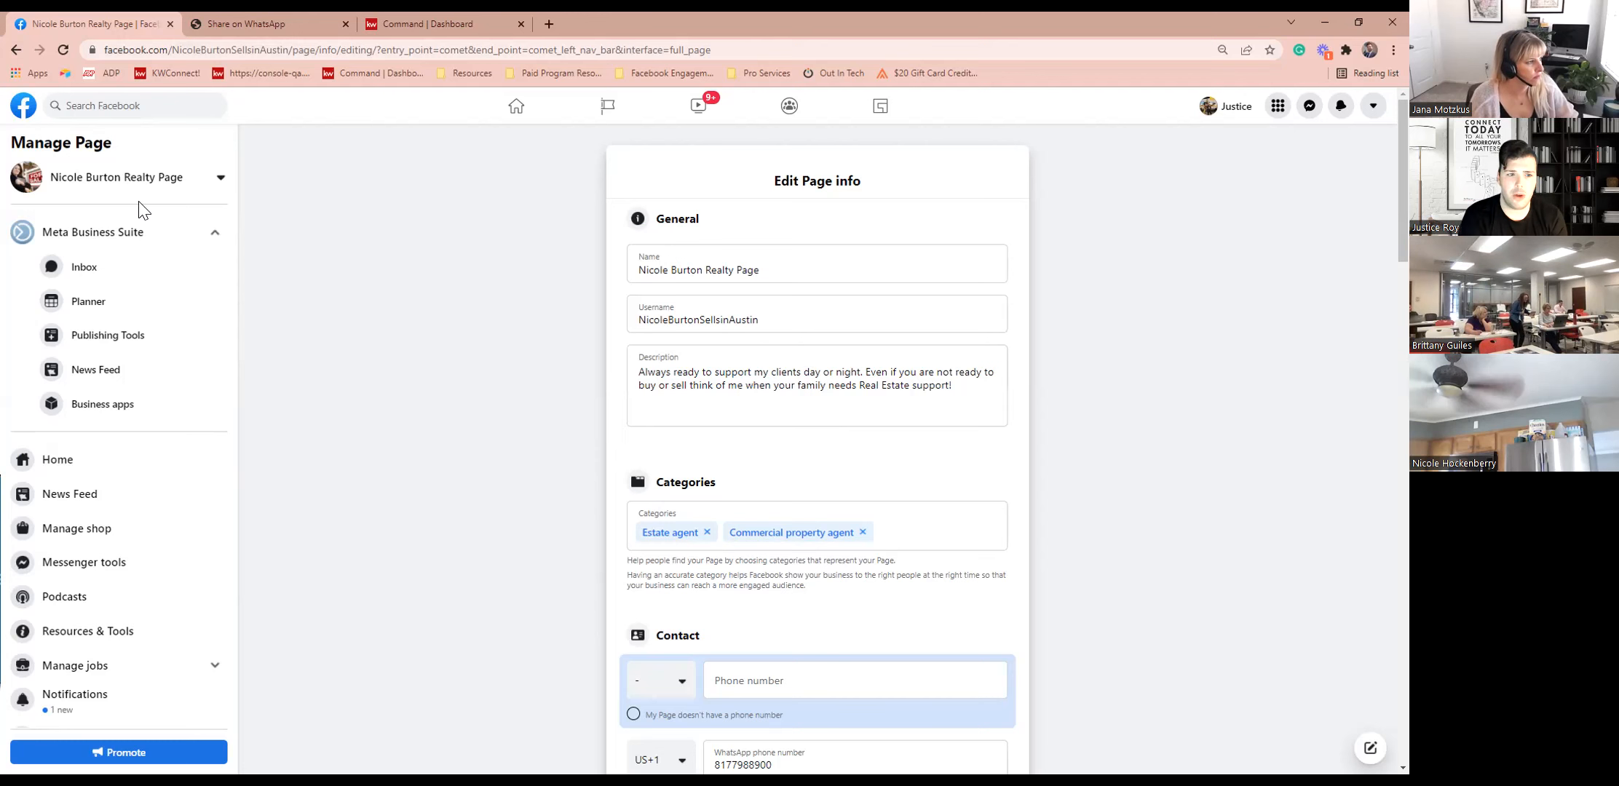
{"action": "left_click", "coordinate": [60, 459]}
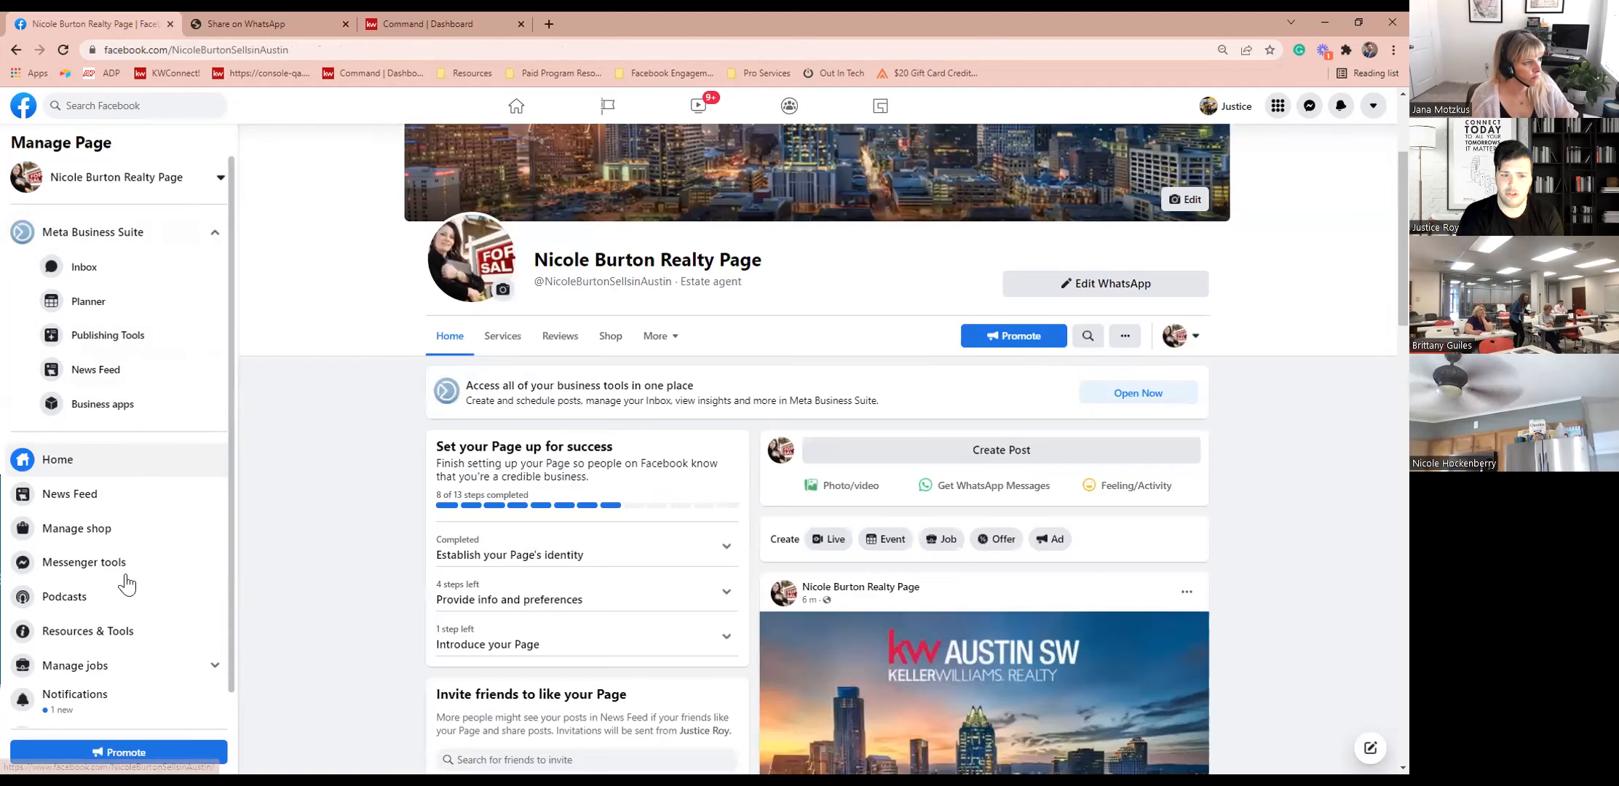
Open the business page's information for editing and review its general details and categories.
{"action": "scroll", "coordinate": [145, 378], "scroll_direction": "down", "scroll_amount": 3}
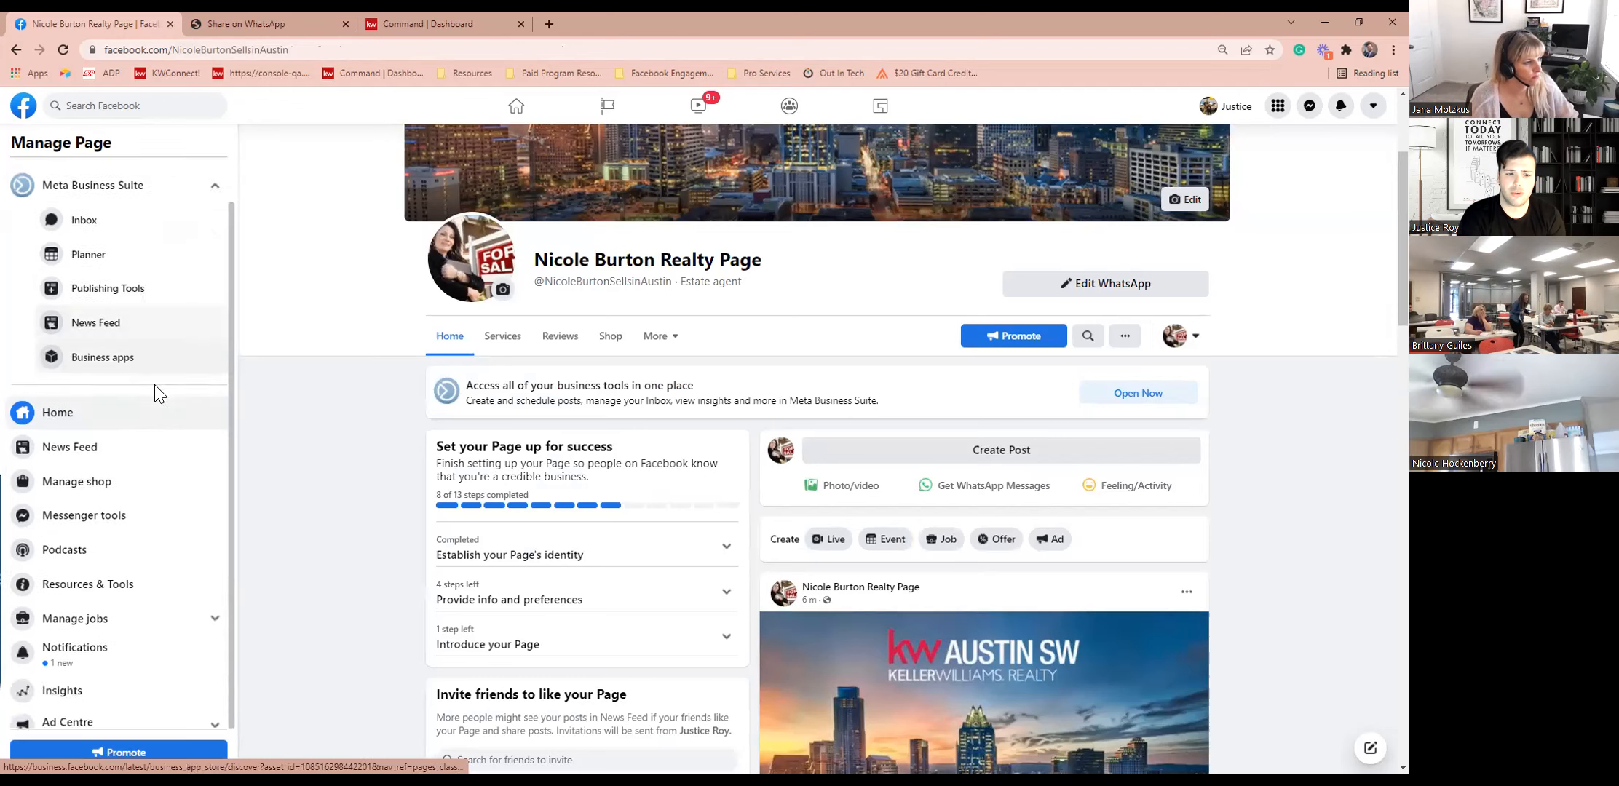
{"action": "scroll", "coordinate": [129, 681], "scroll_direction": "down", "scroll_amount": 1}
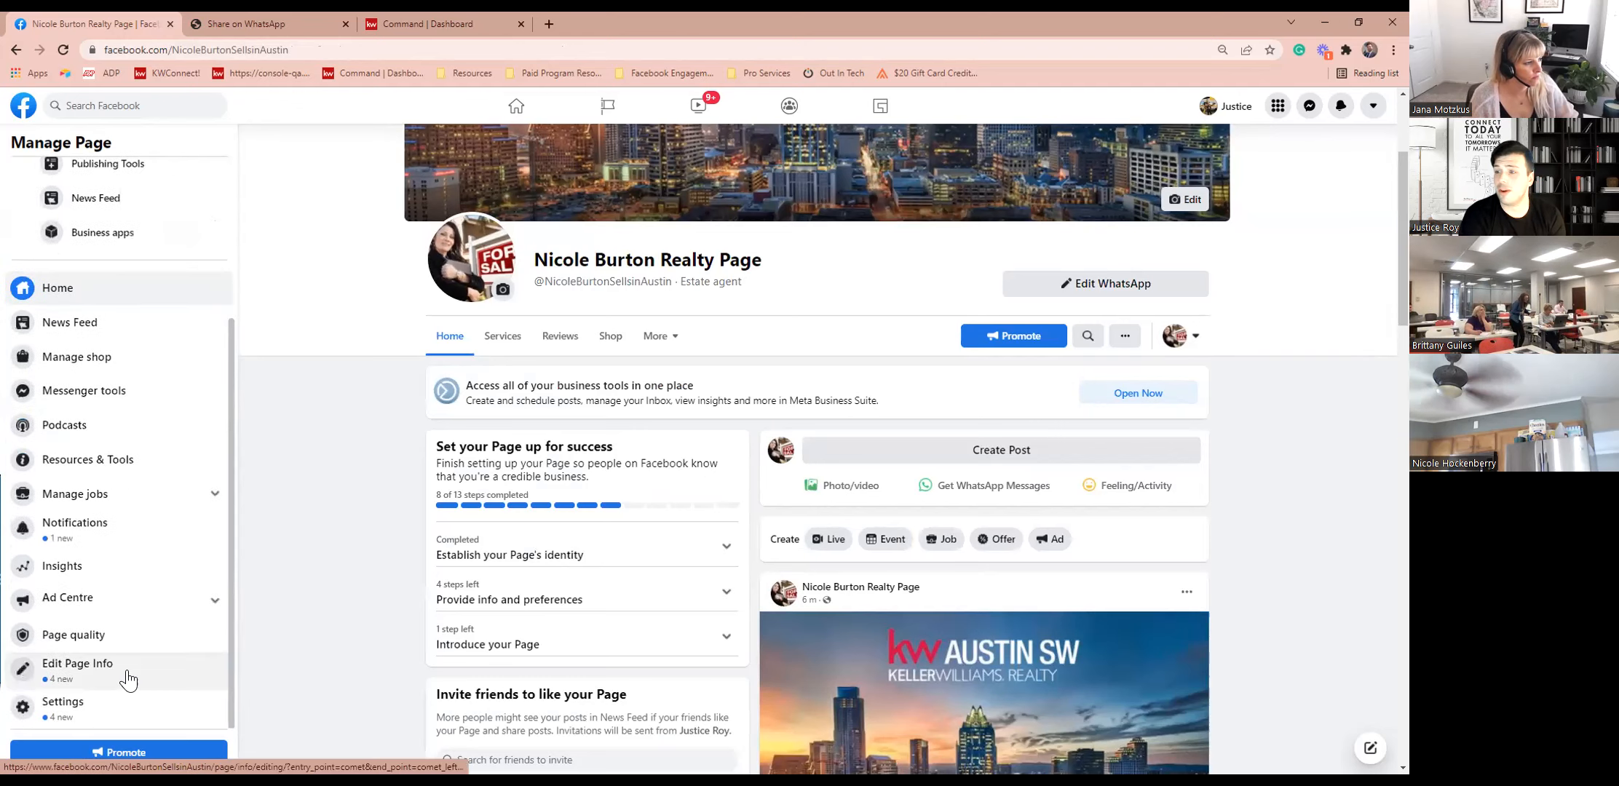
{"action": "left_click", "coordinate": [129, 681]}
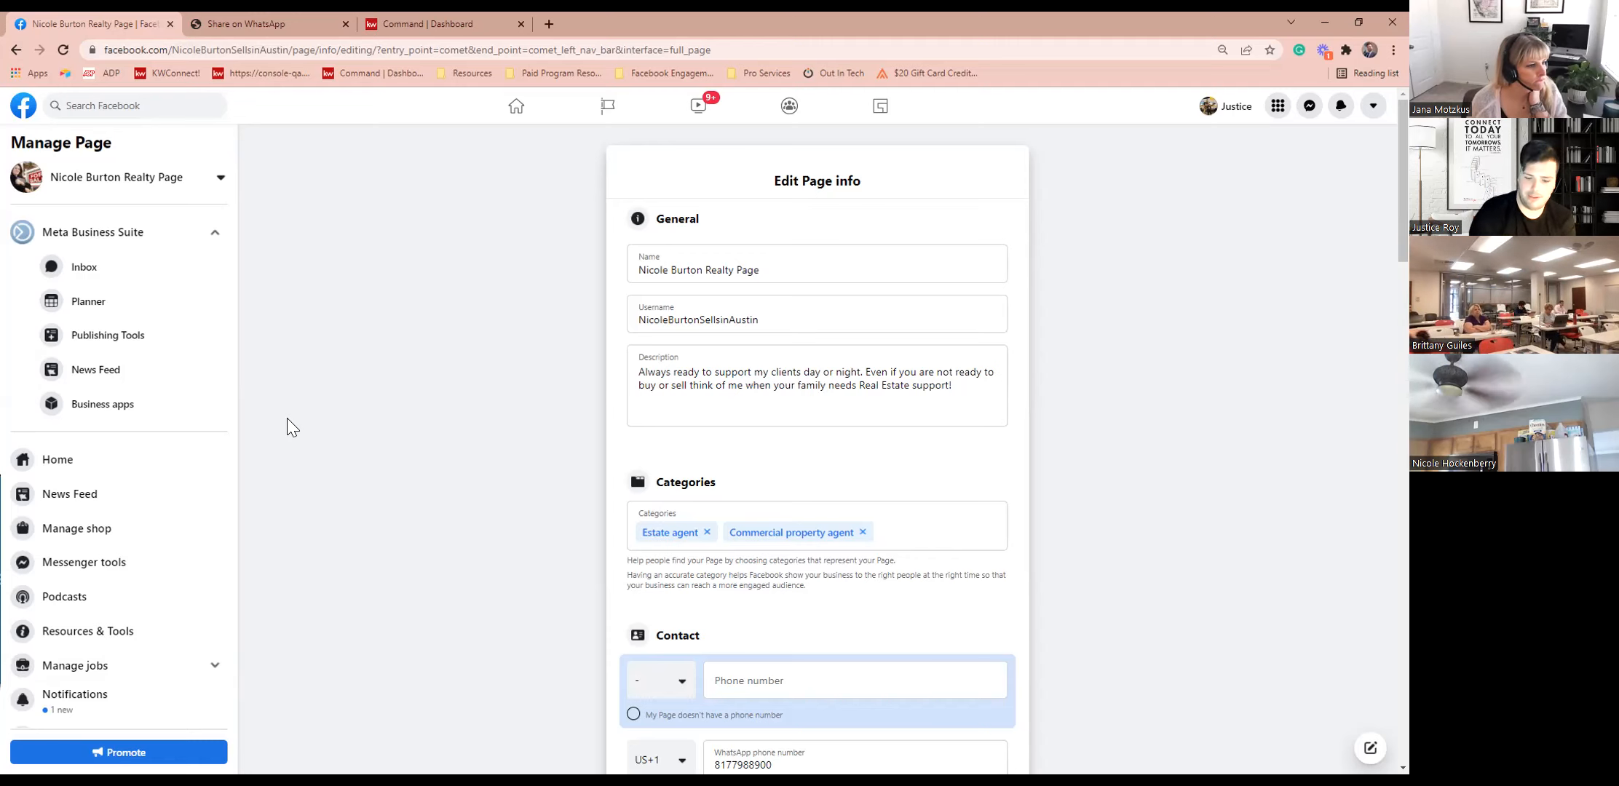
{"action": "scroll", "coordinate": [466, 430], "scroll_direction": "down", "scroll_amount": 1}
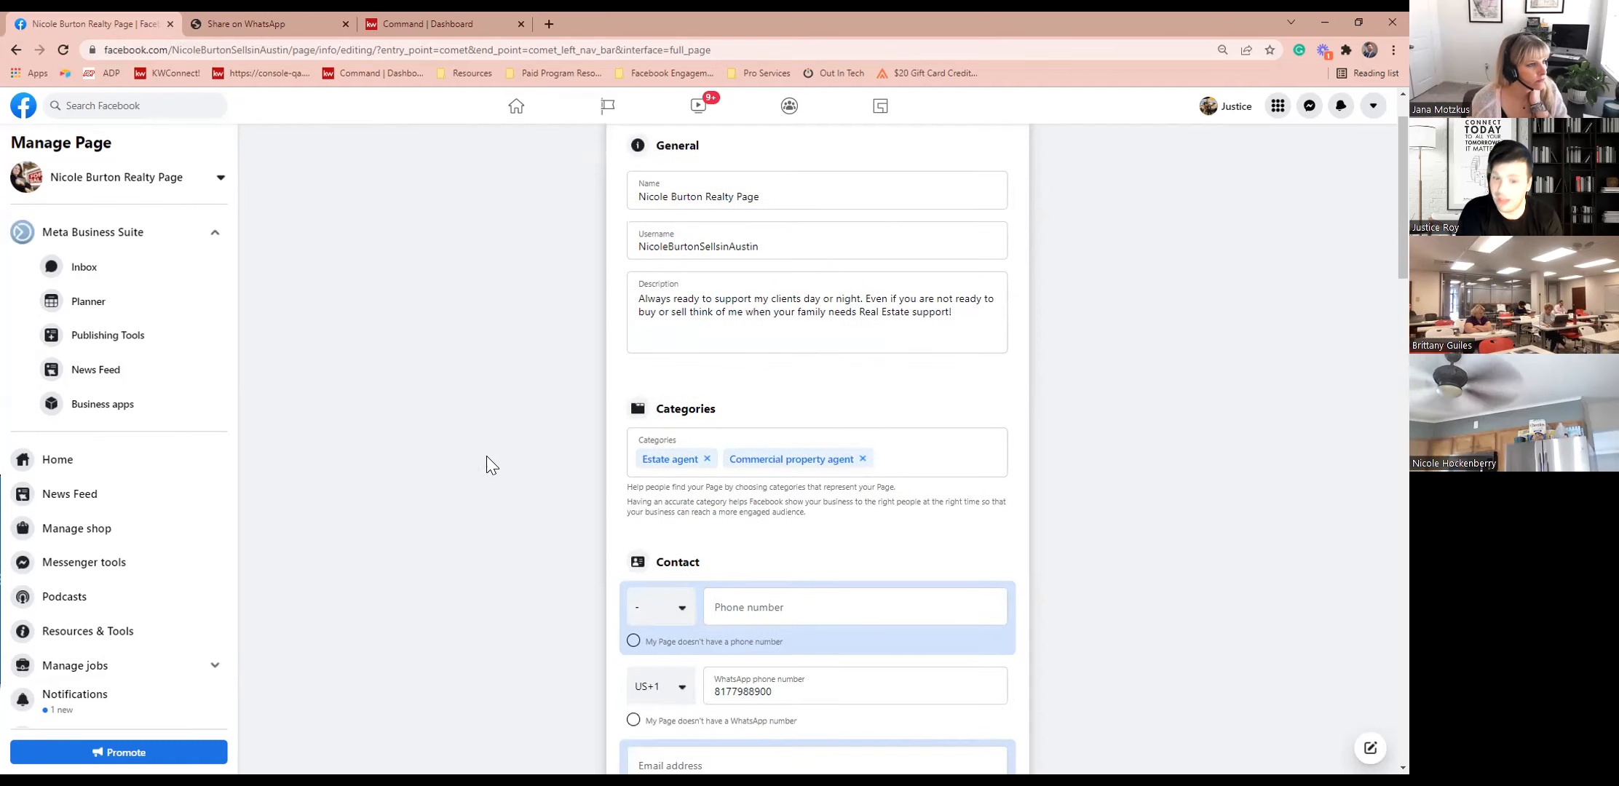
{"action": "scroll", "coordinate": [523, 374], "scroll_direction": "down", "scroll_amount": 1}
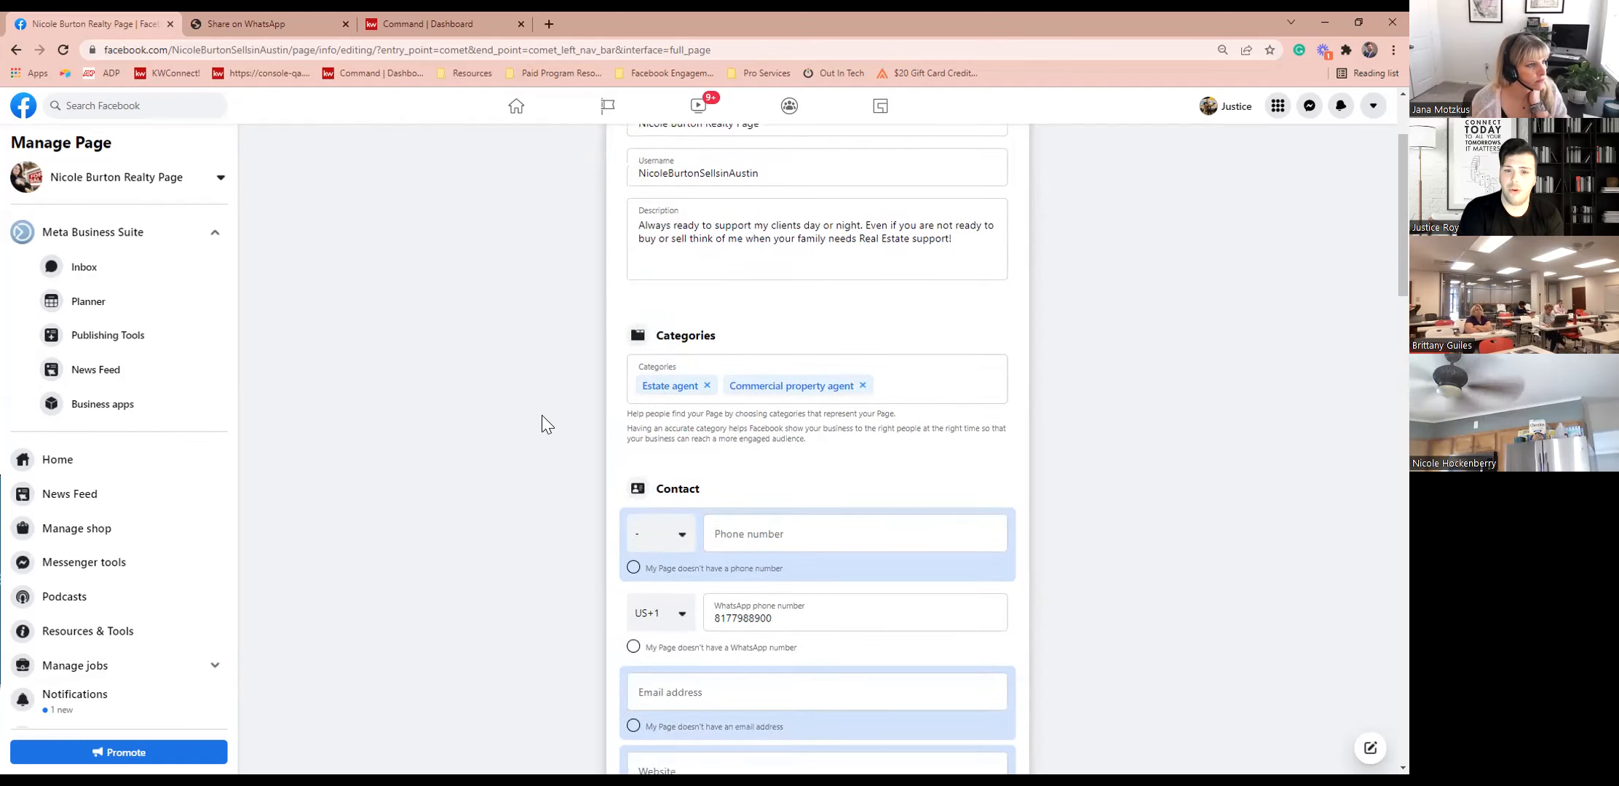
{"action": "scroll", "coordinate": [721, 400], "scroll_direction": "up", "scroll_amount": 3}
{"action": "scroll", "coordinate": [734, 441], "scroll_direction": "down", "scroll_amount": 4}
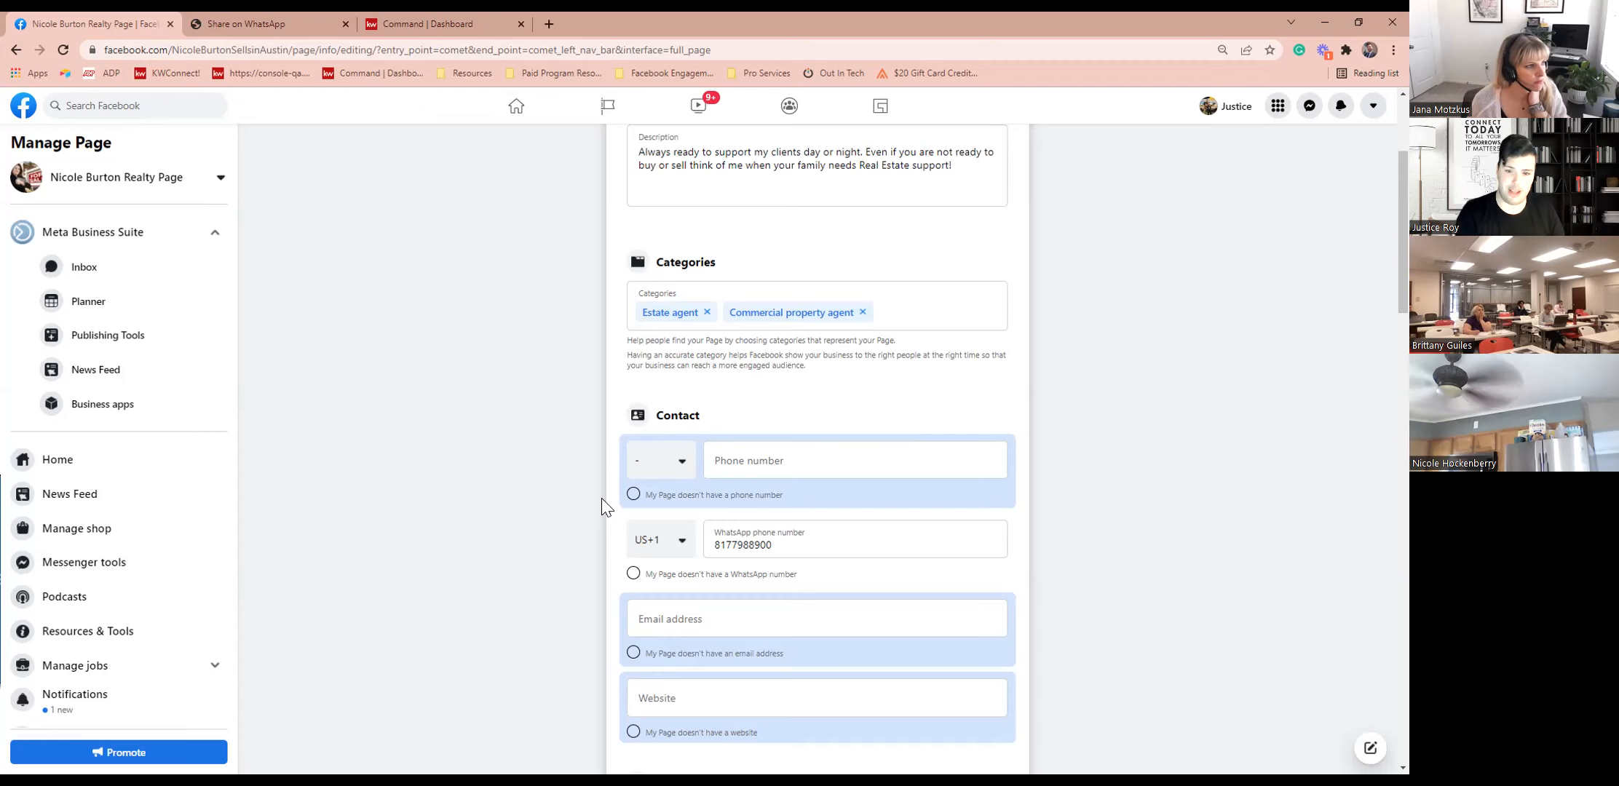
Enter the page's contact phone number without choosing a country code.
{"action": "left_click", "coordinate": [730, 455]}
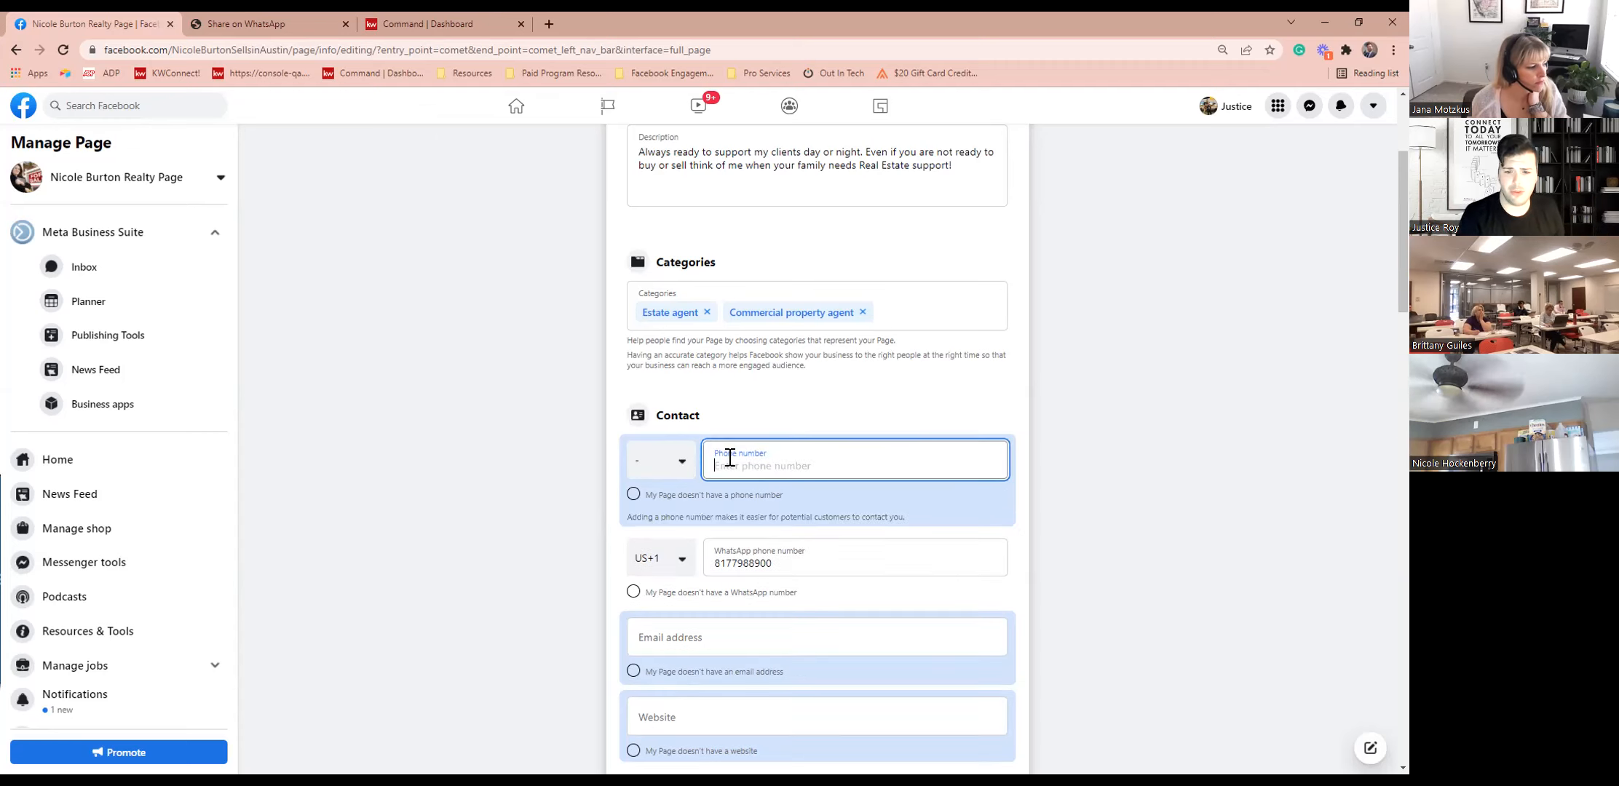
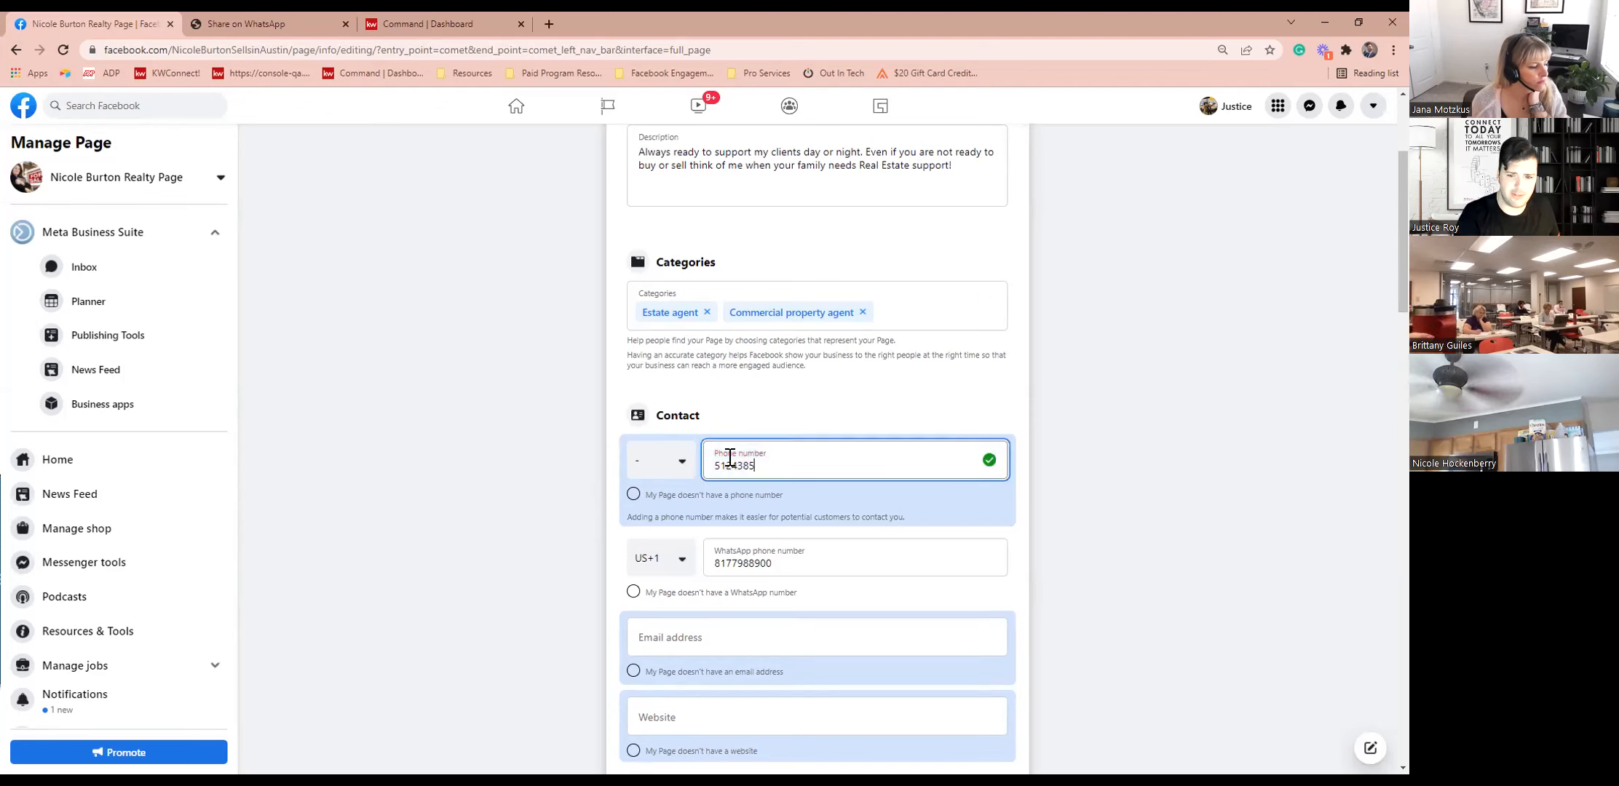
Set the country code of the page's phone number to United States (+1).
{"action": "left_click", "coordinate": [672, 463]}
{"action": "left_click", "coordinate": [673, 472]}
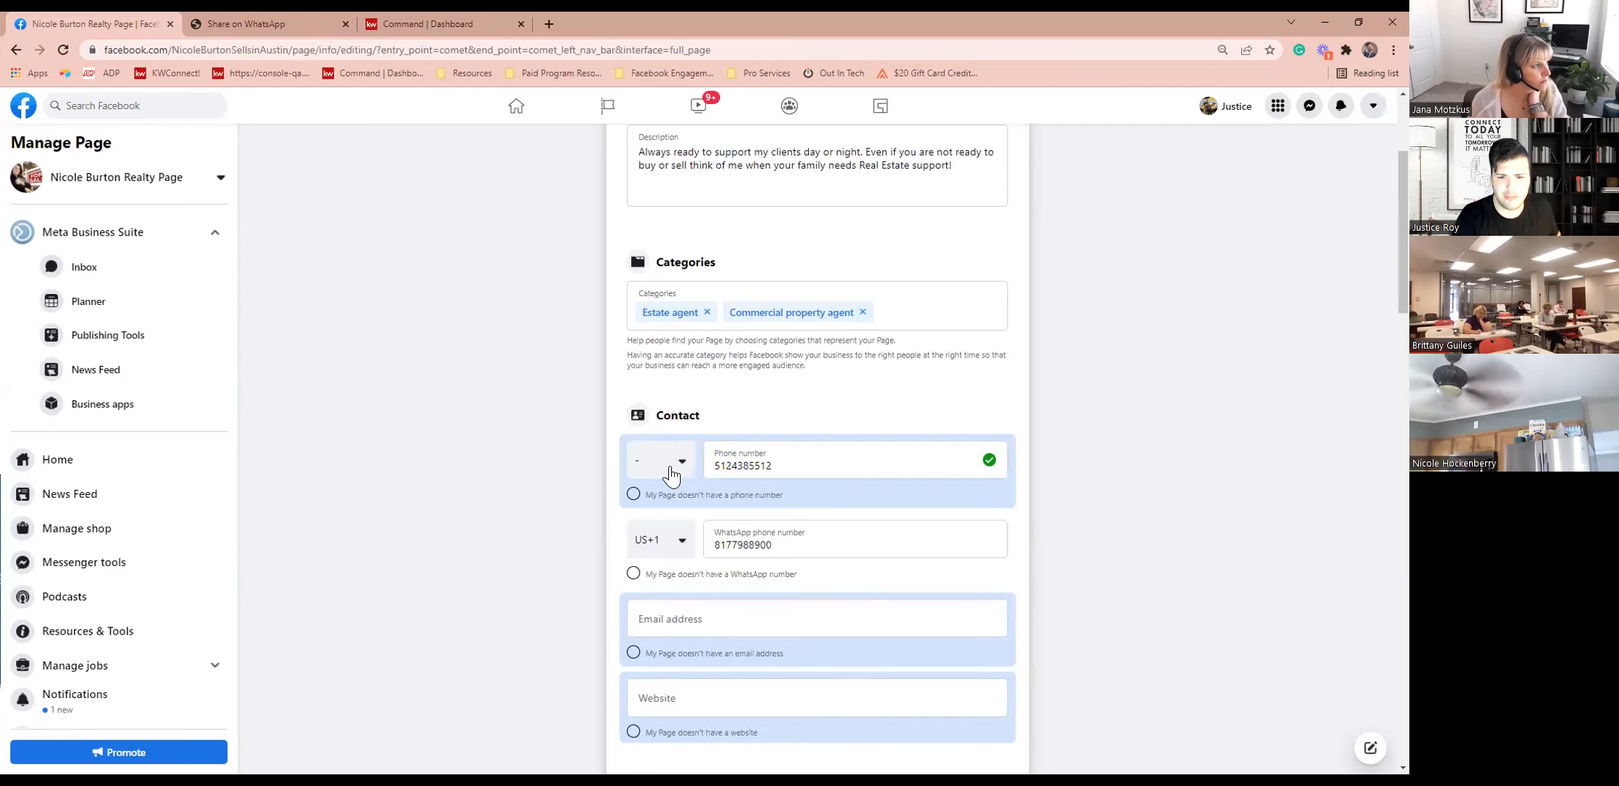
{"action": "left_click", "coordinate": [670, 473]}
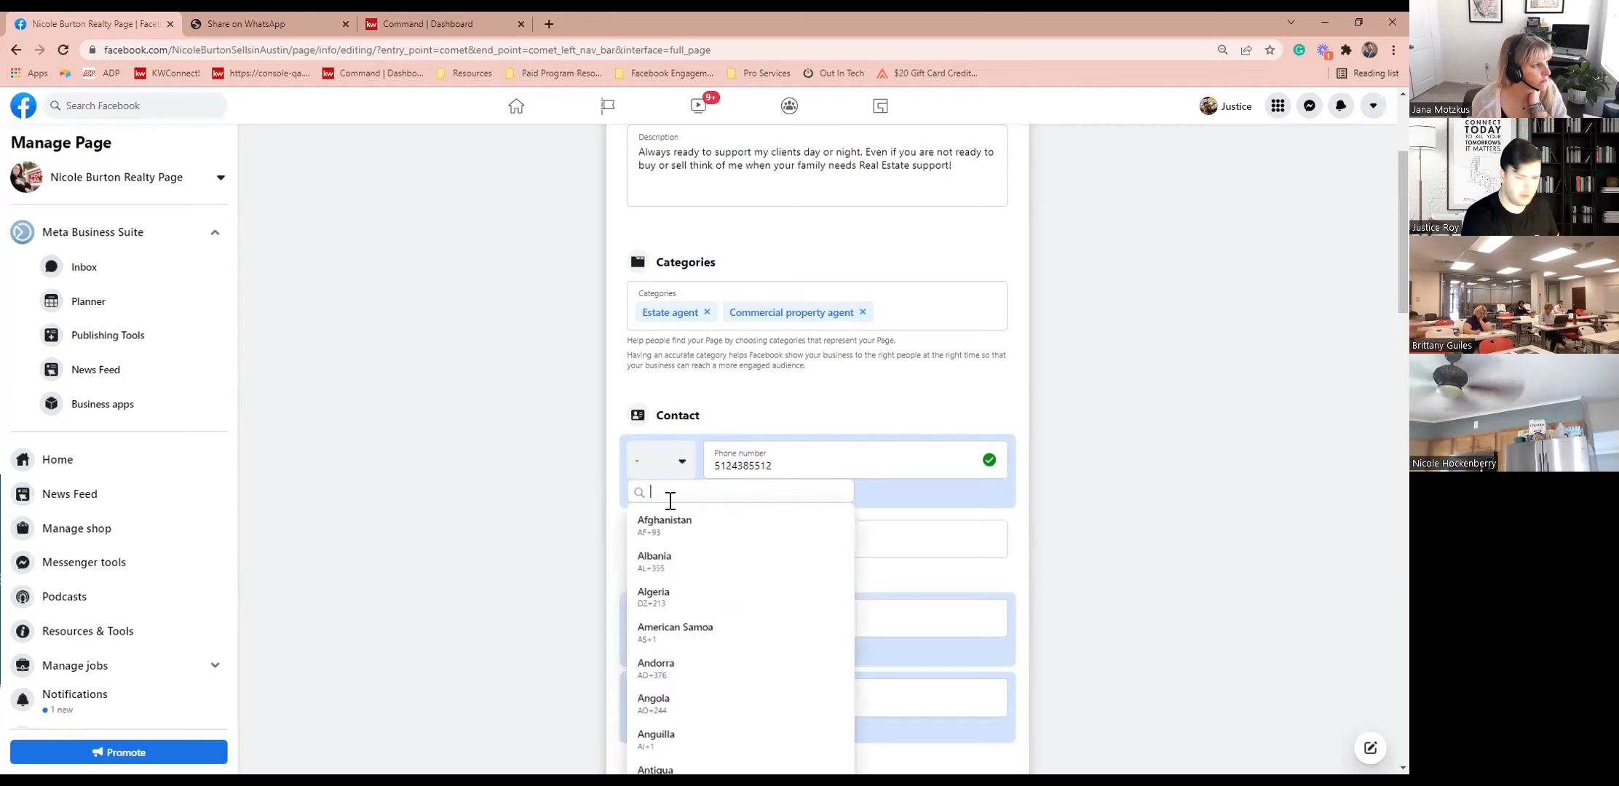
{"action": "type", "text": "us"}
{"action": "key", "text": "BackSpace"}
{"action": "key", "text": "BackSpace"}
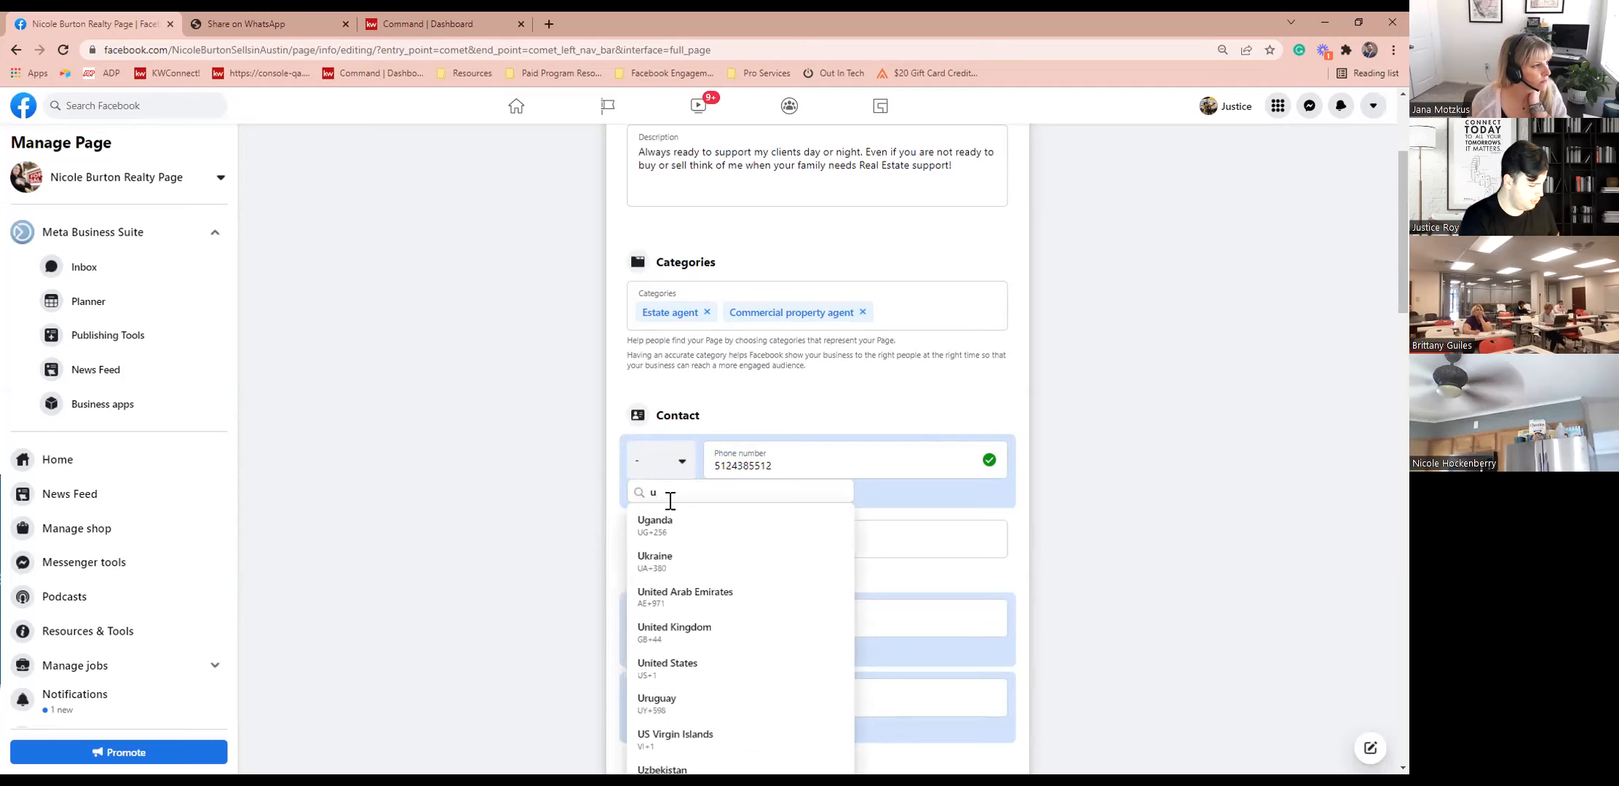
{"action": "type", "text": "+1"}
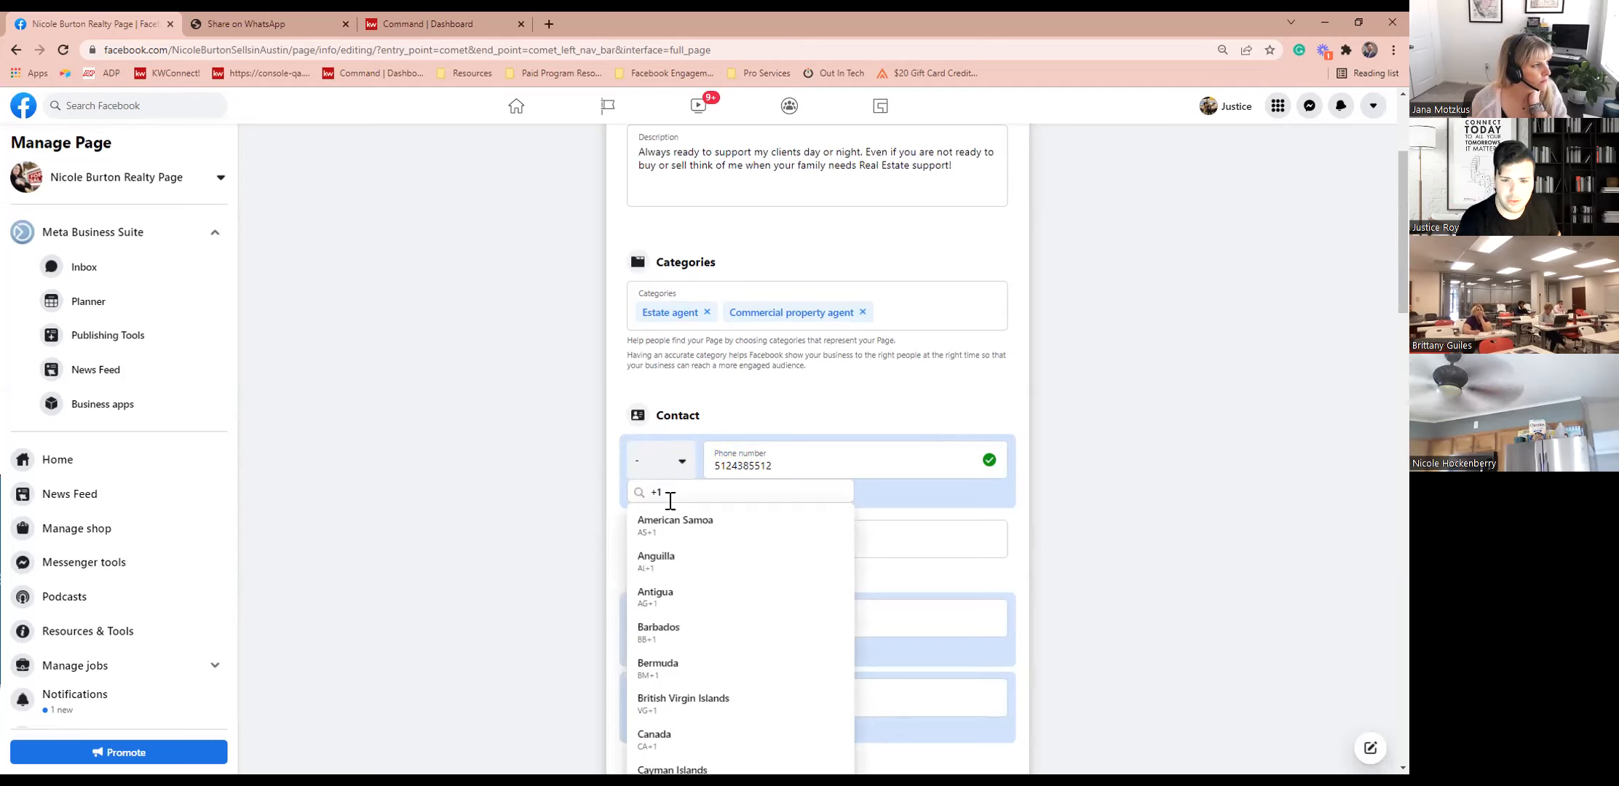
{"action": "scroll", "coordinate": [713, 615], "scroll_direction": "down", "scroll_amount": 5}
{"action": "scroll", "coordinate": [717, 620], "scroll_direction": "down", "scroll_amount": 4}
{"action": "left_click", "coordinate": [688, 732]}
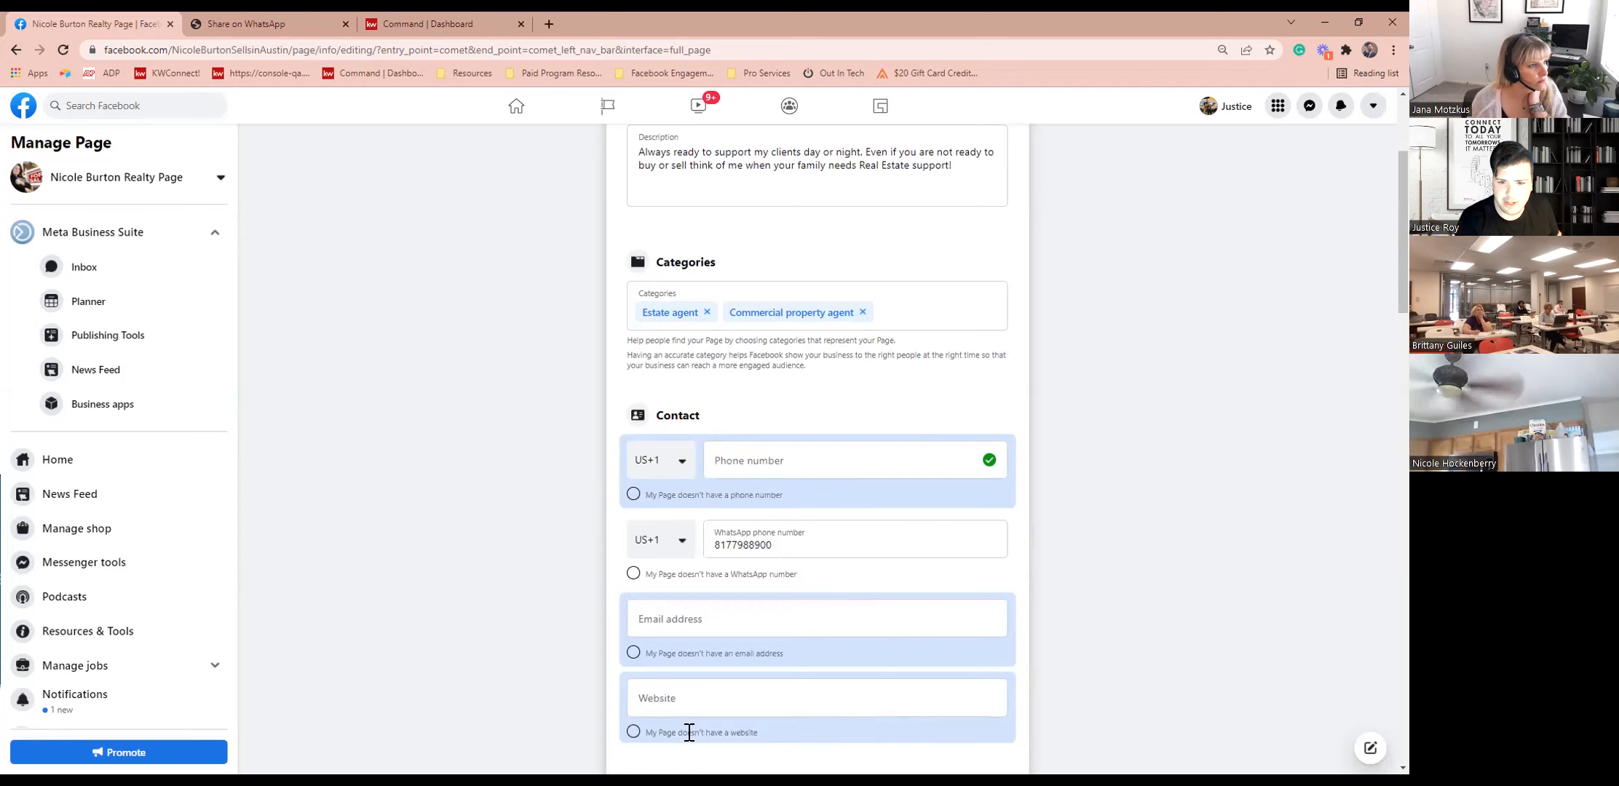
Enter the business phone number in the contact details and save it.
{"action": "left_click", "coordinate": [739, 460]}
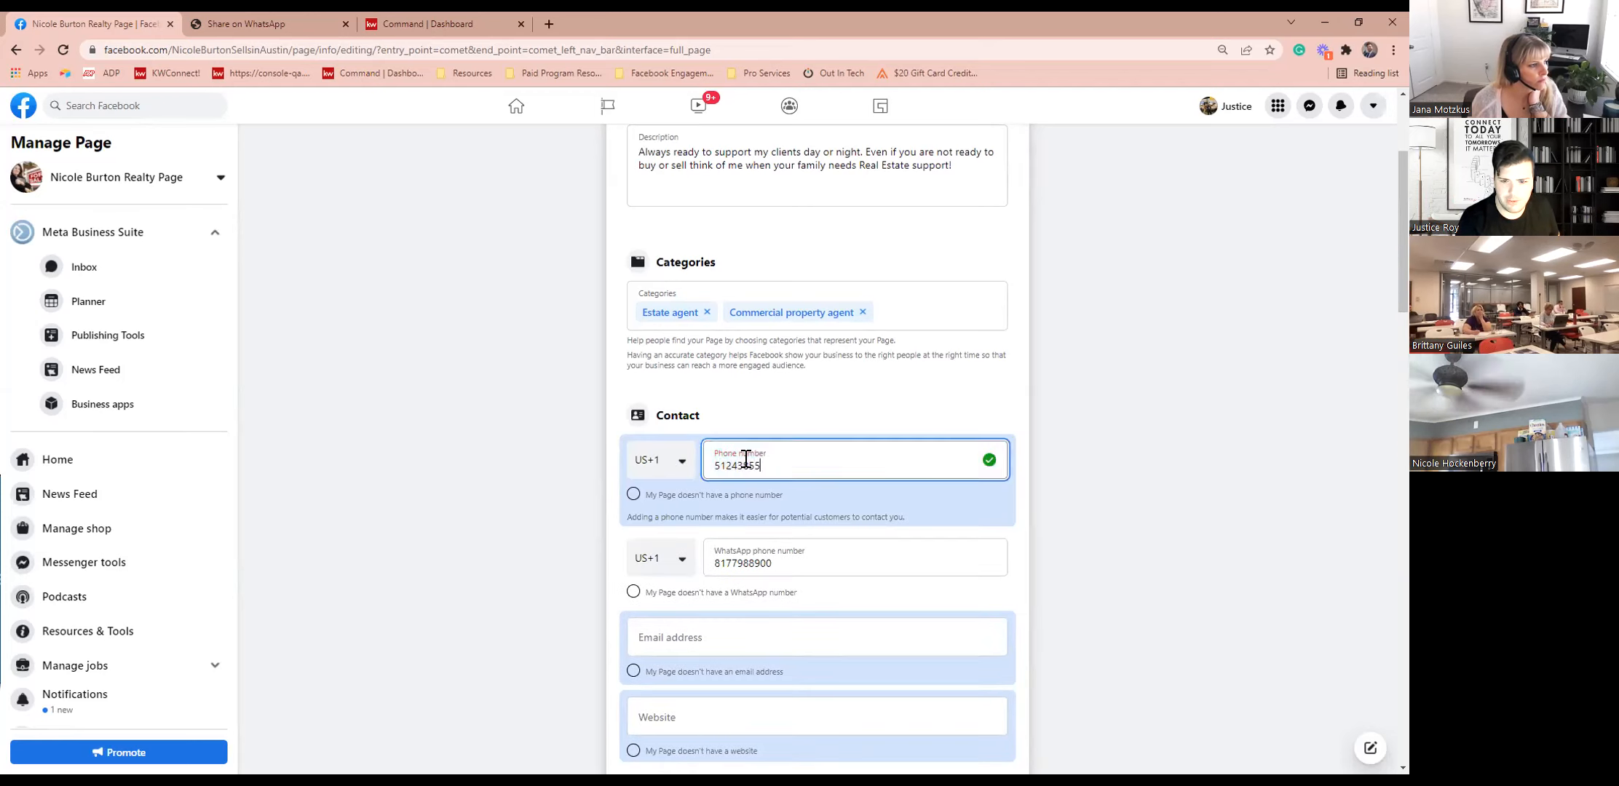
{"action": "left_click", "coordinate": [631, 515]}
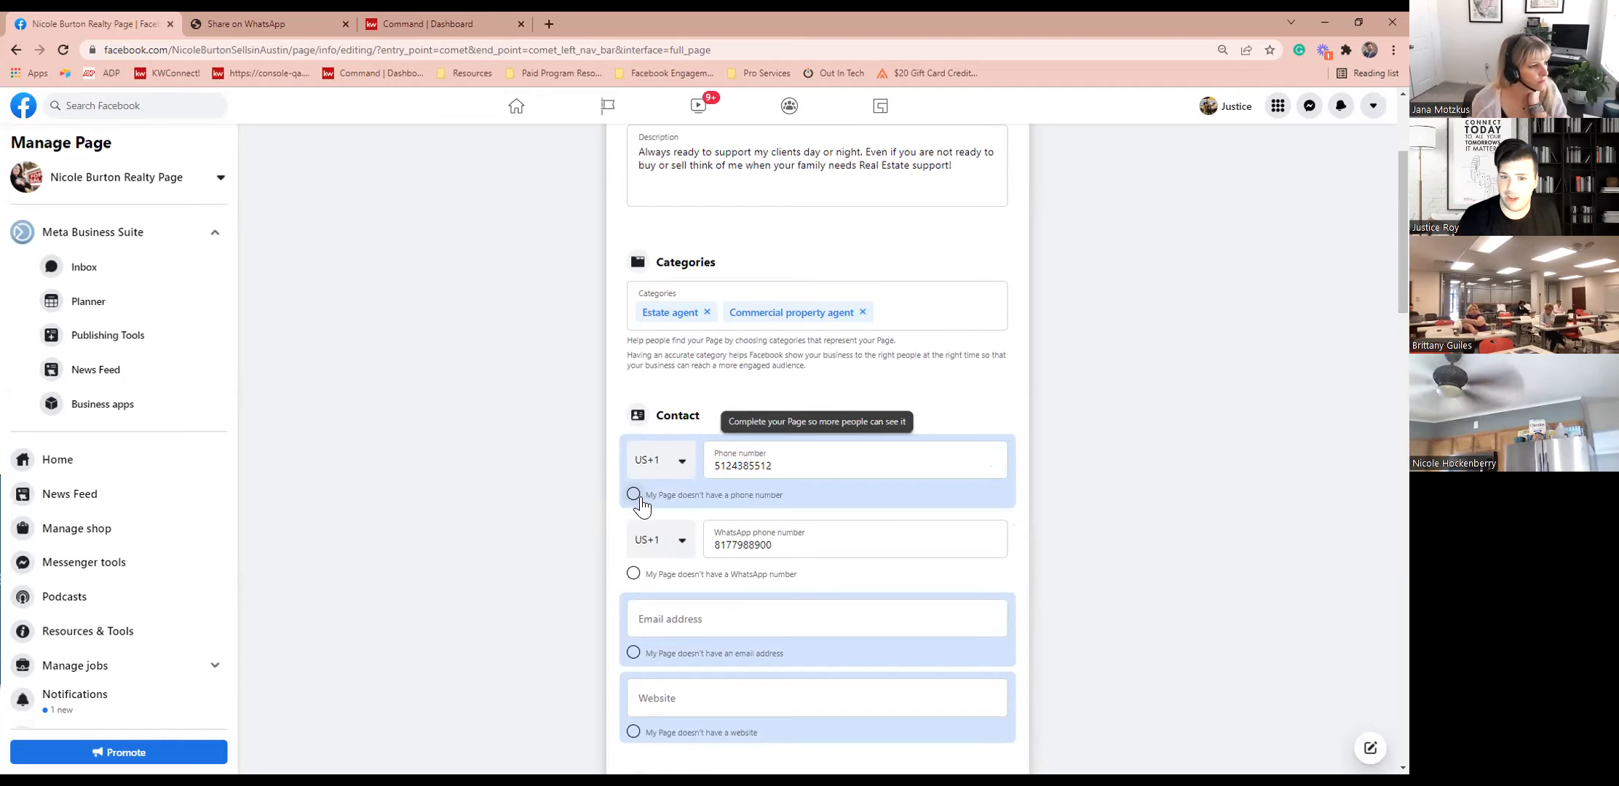
Fill in the page's contact email address and save the change.
{"action": "scroll", "coordinate": [564, 504], "scroll_direction": "down", "scroll_amount": 1}
{"action": "scroll", "coordinate": [564, 504], "scroll_direction": "down", "scroll_amount": 1}
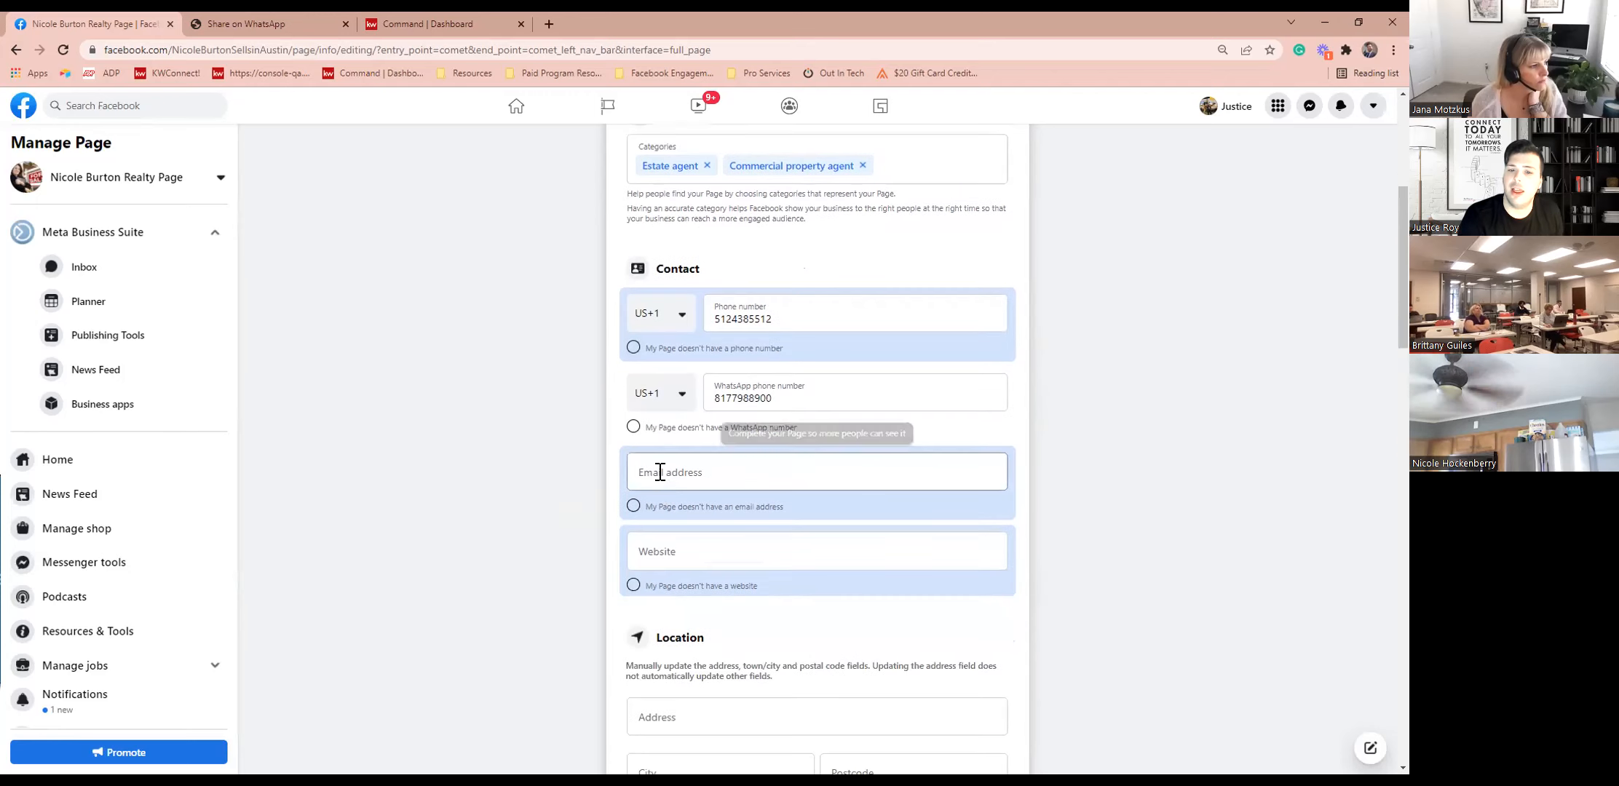
{"action": "left_click", "coordinate": [650, 475]}
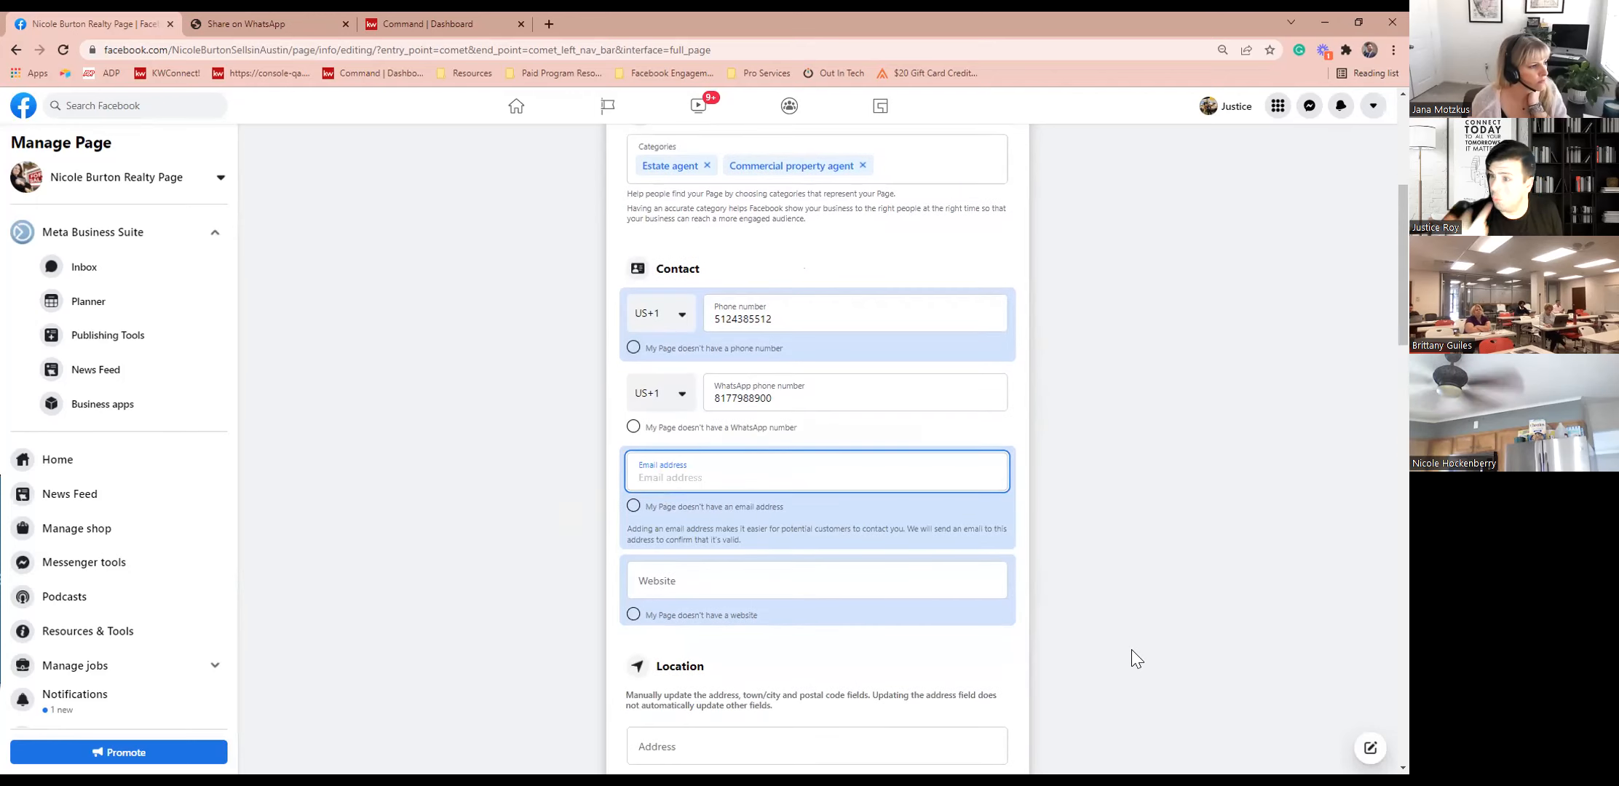
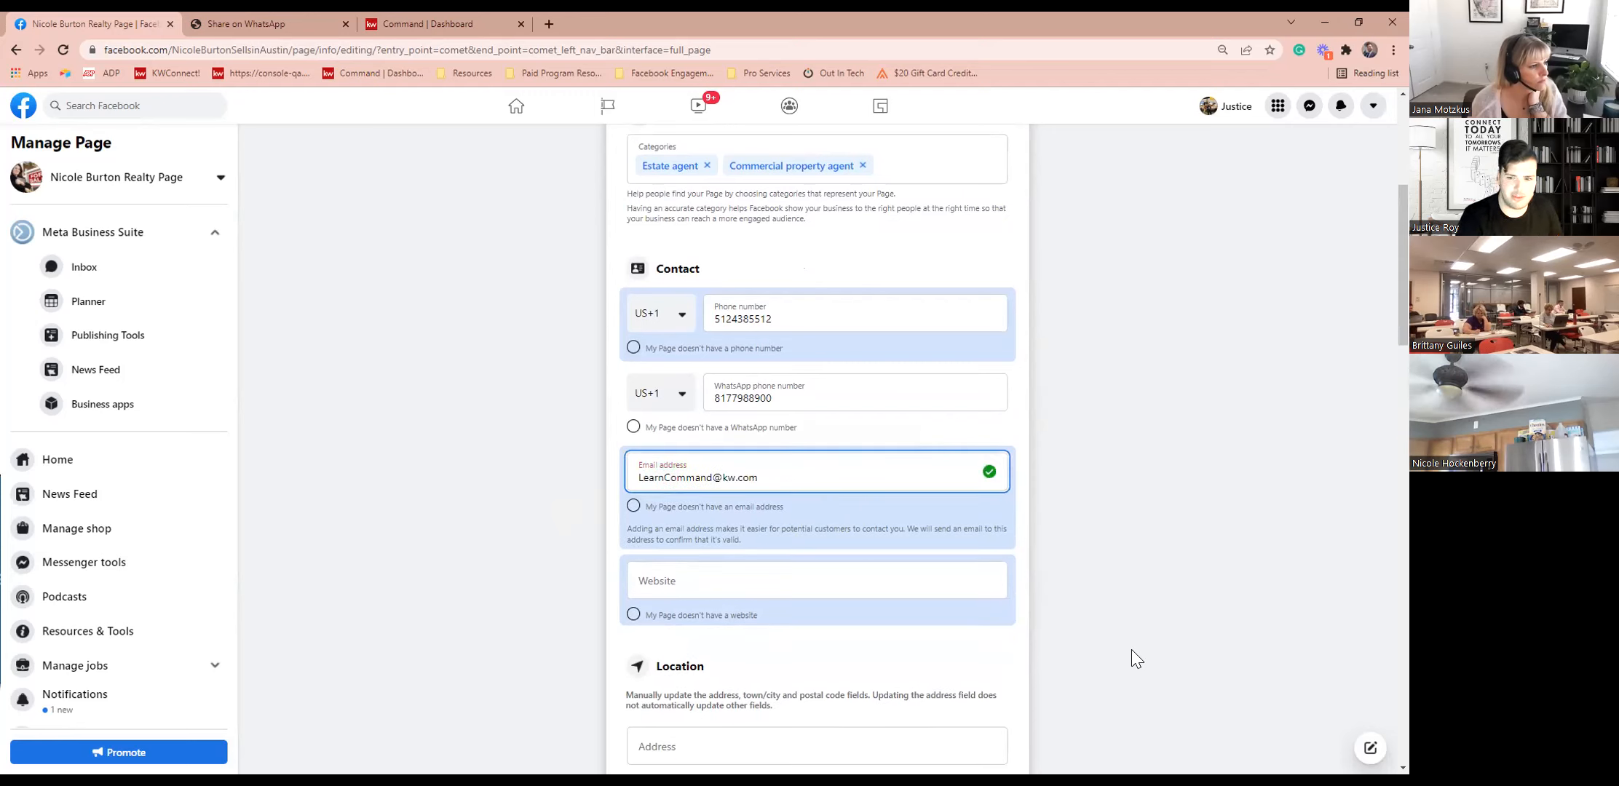
{"action": "left_click", "coordinate": [1132, 650]}
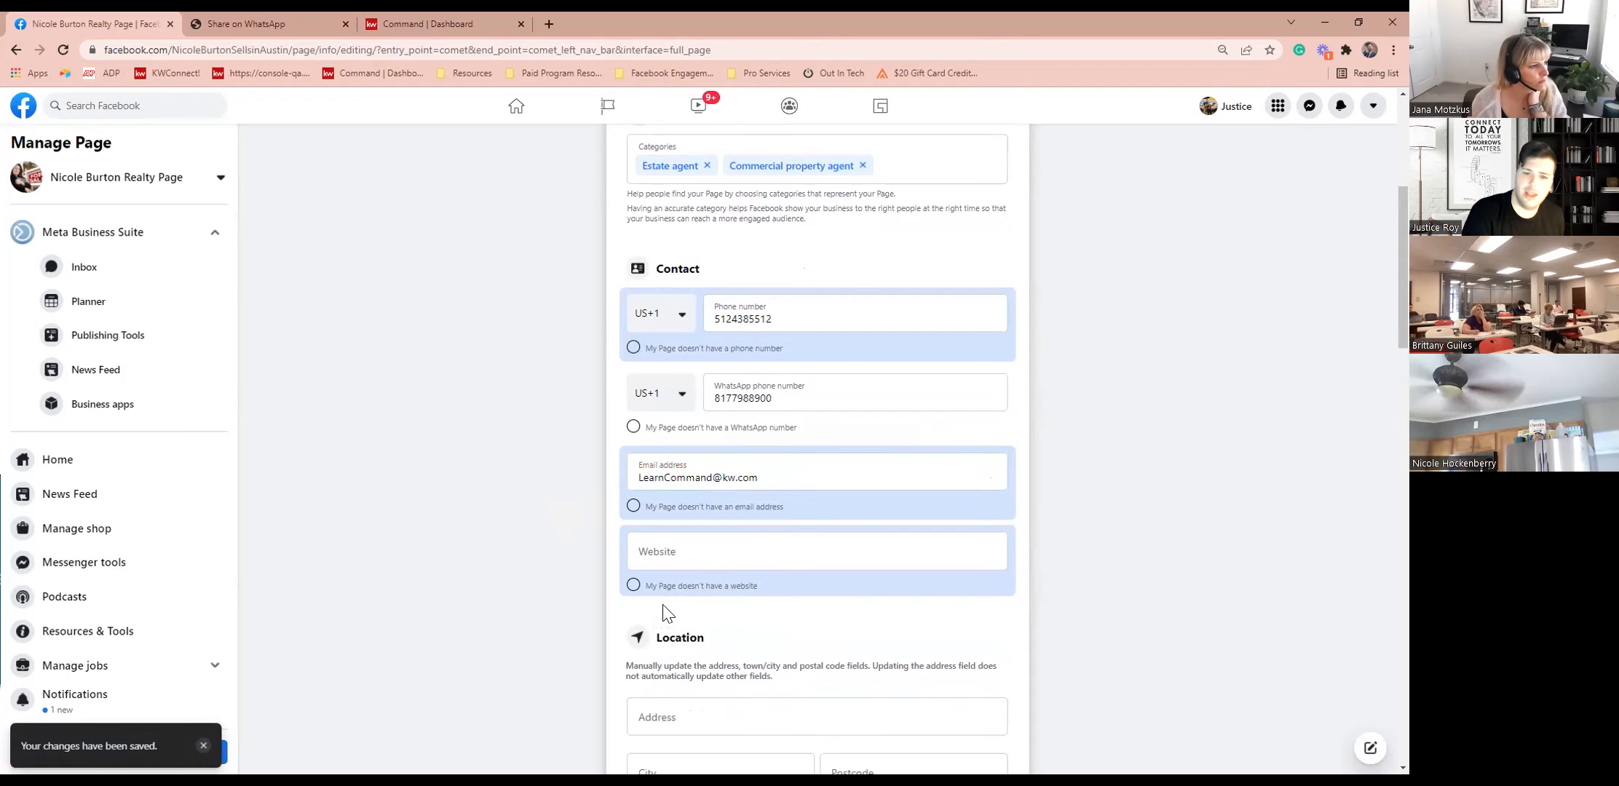
Set the page's website to LearnCommand.kw.com and save the change.
{"action": "left_click", "coordinate": [691, 558]}
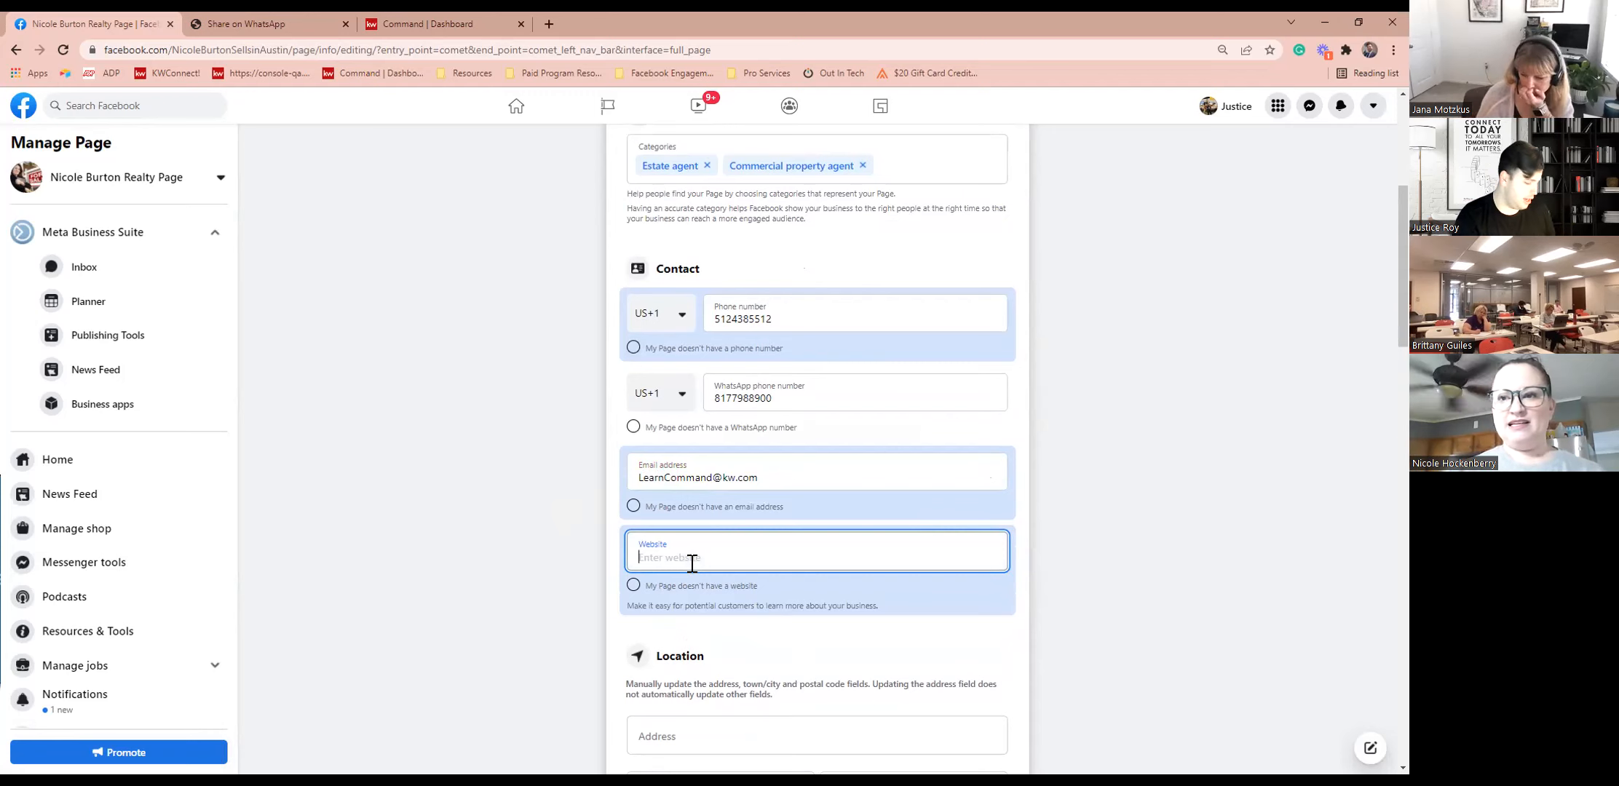
{"action": "type", "text": "LearnCommand"}
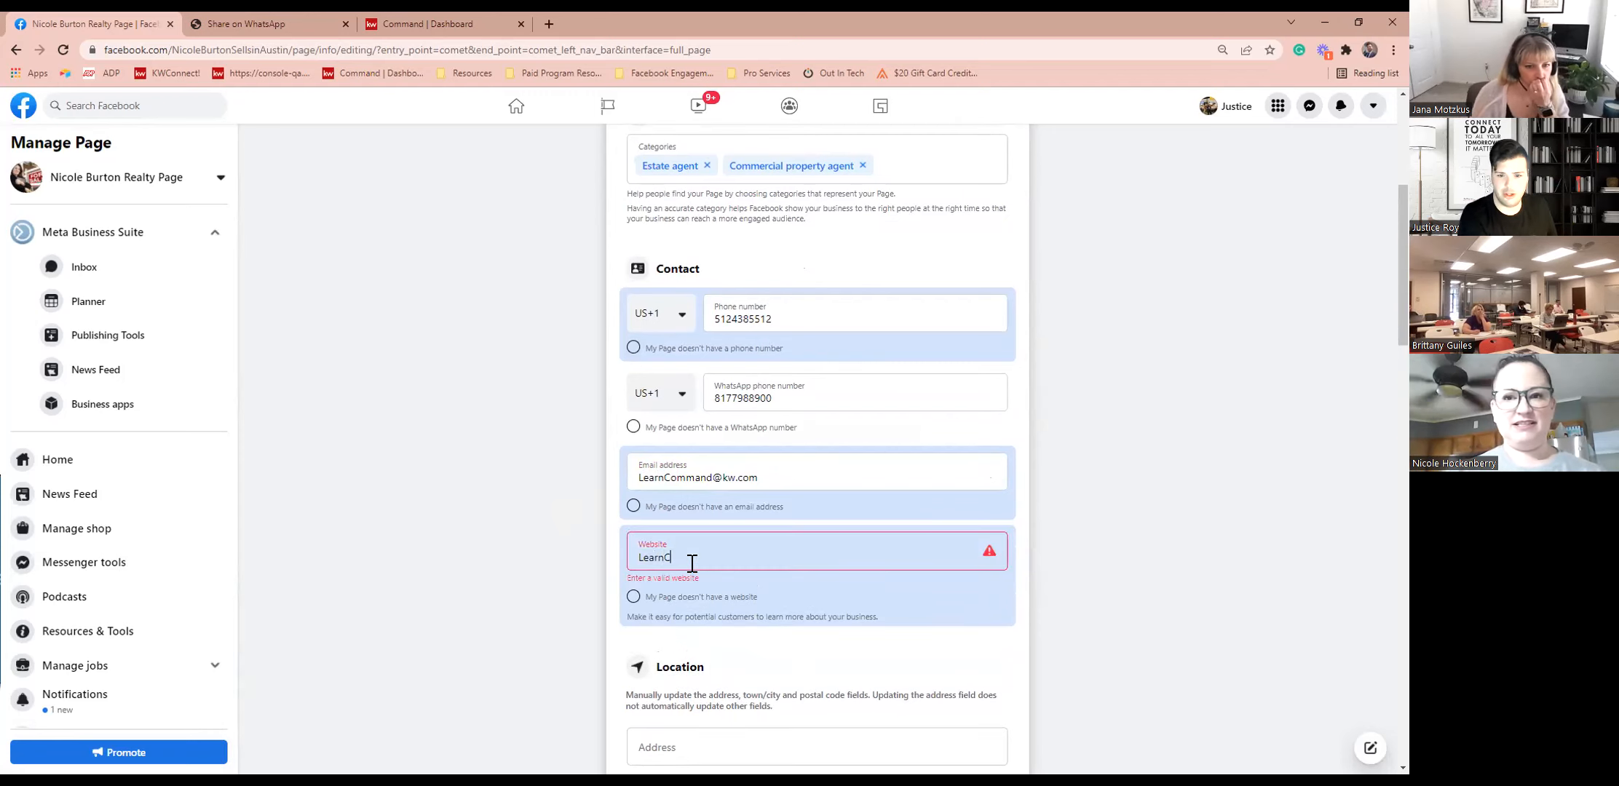
{"action": "type", "text": ".kw.com"}
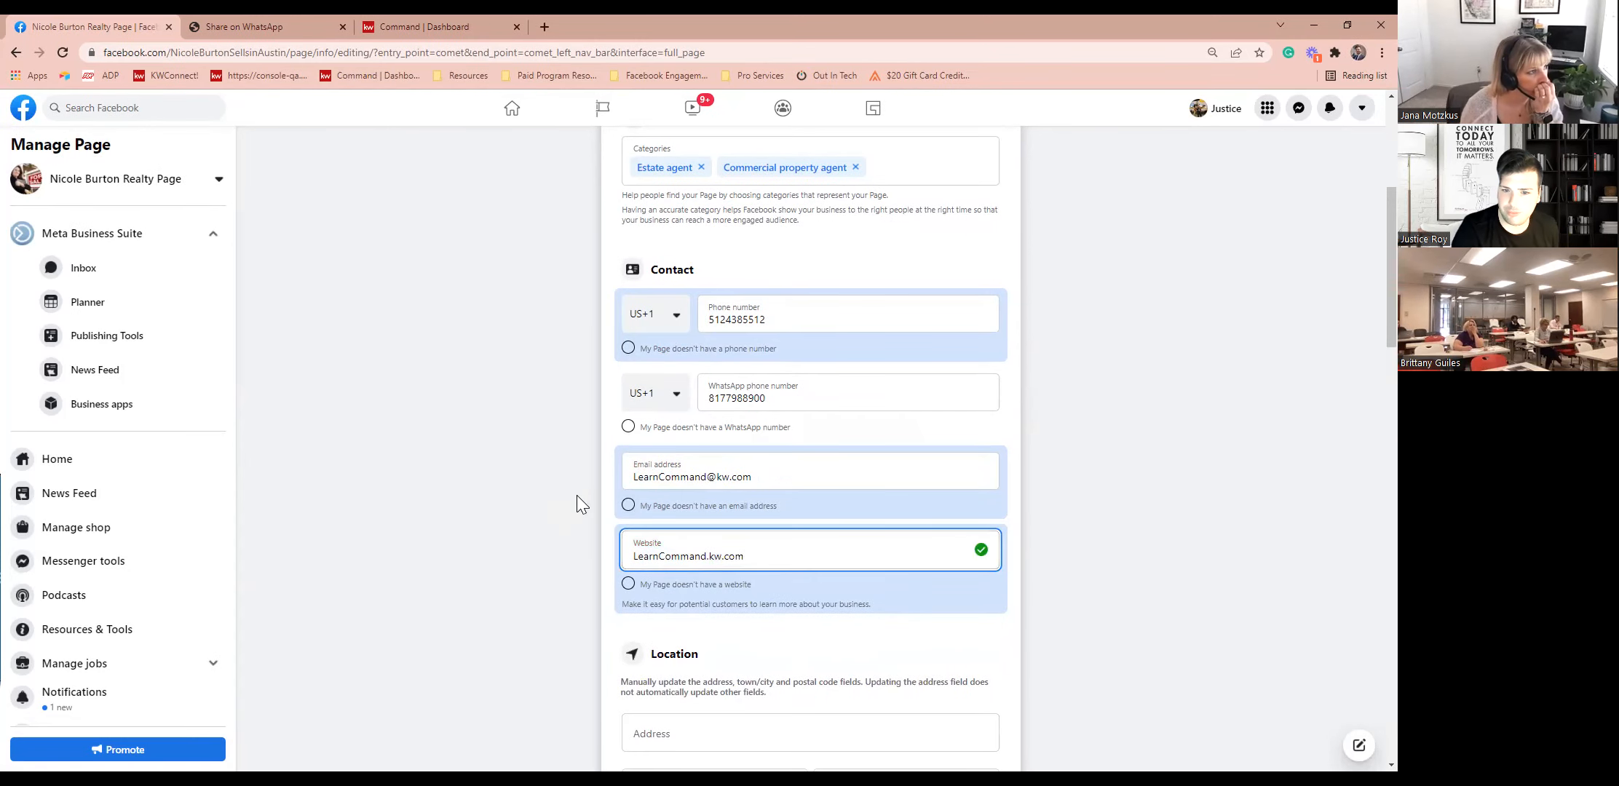
{"action": "left_click", "coordinate": [577, 496]}
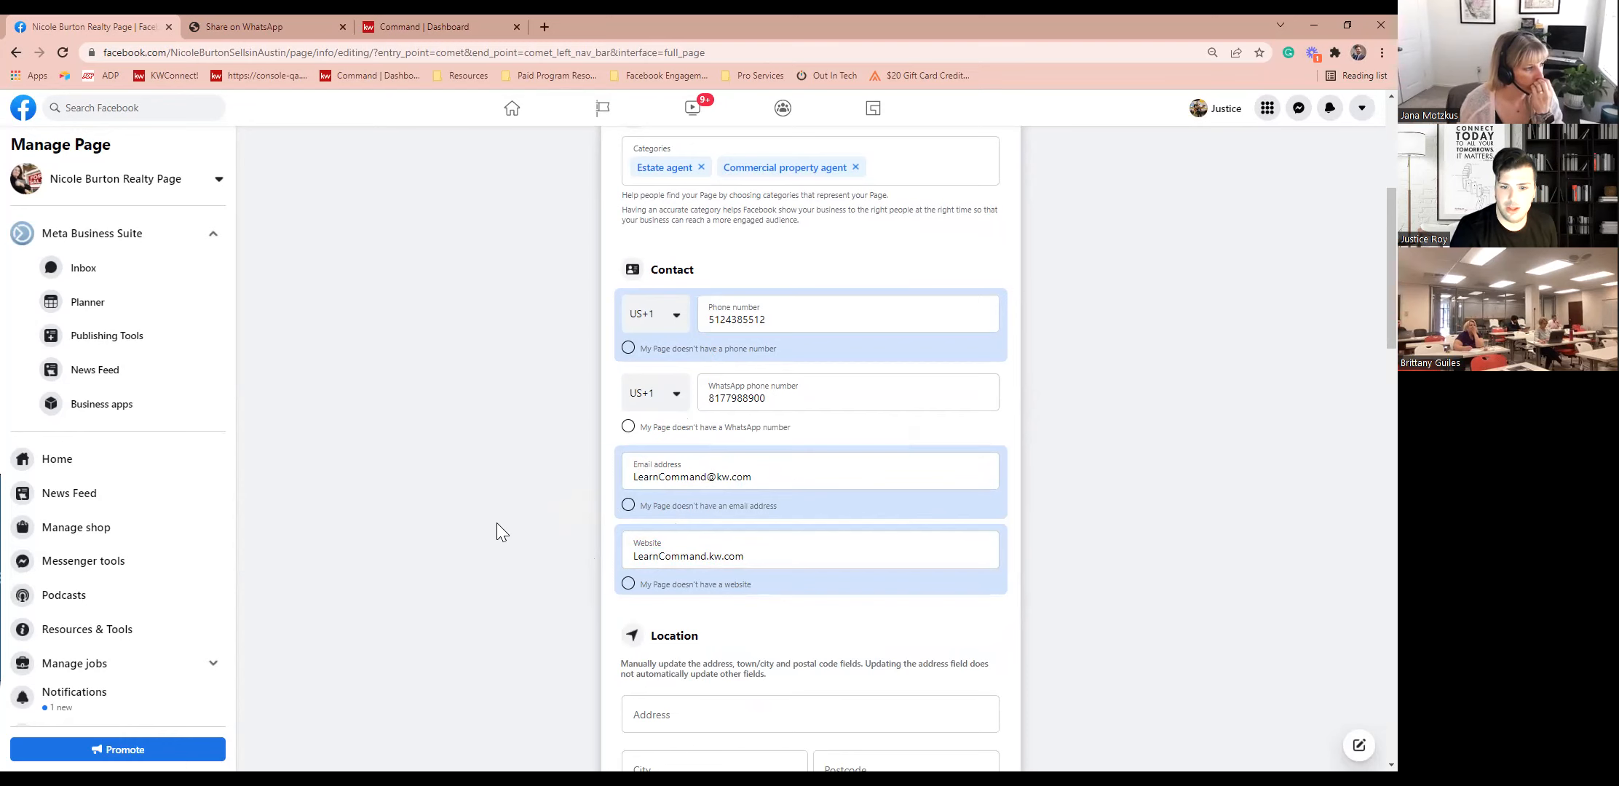
Enter the business's street address in the location details.
{"action": "scroll", "coordinate": [397, 506], "scroll_direction": "down", "scroll_amount": 1}
{"action": "scroll", "coordinate": [396, 504], "scroll_direction": "down", "scroll_amount": 3}
{"action": "left_click", "coordinate": [765, 498]}
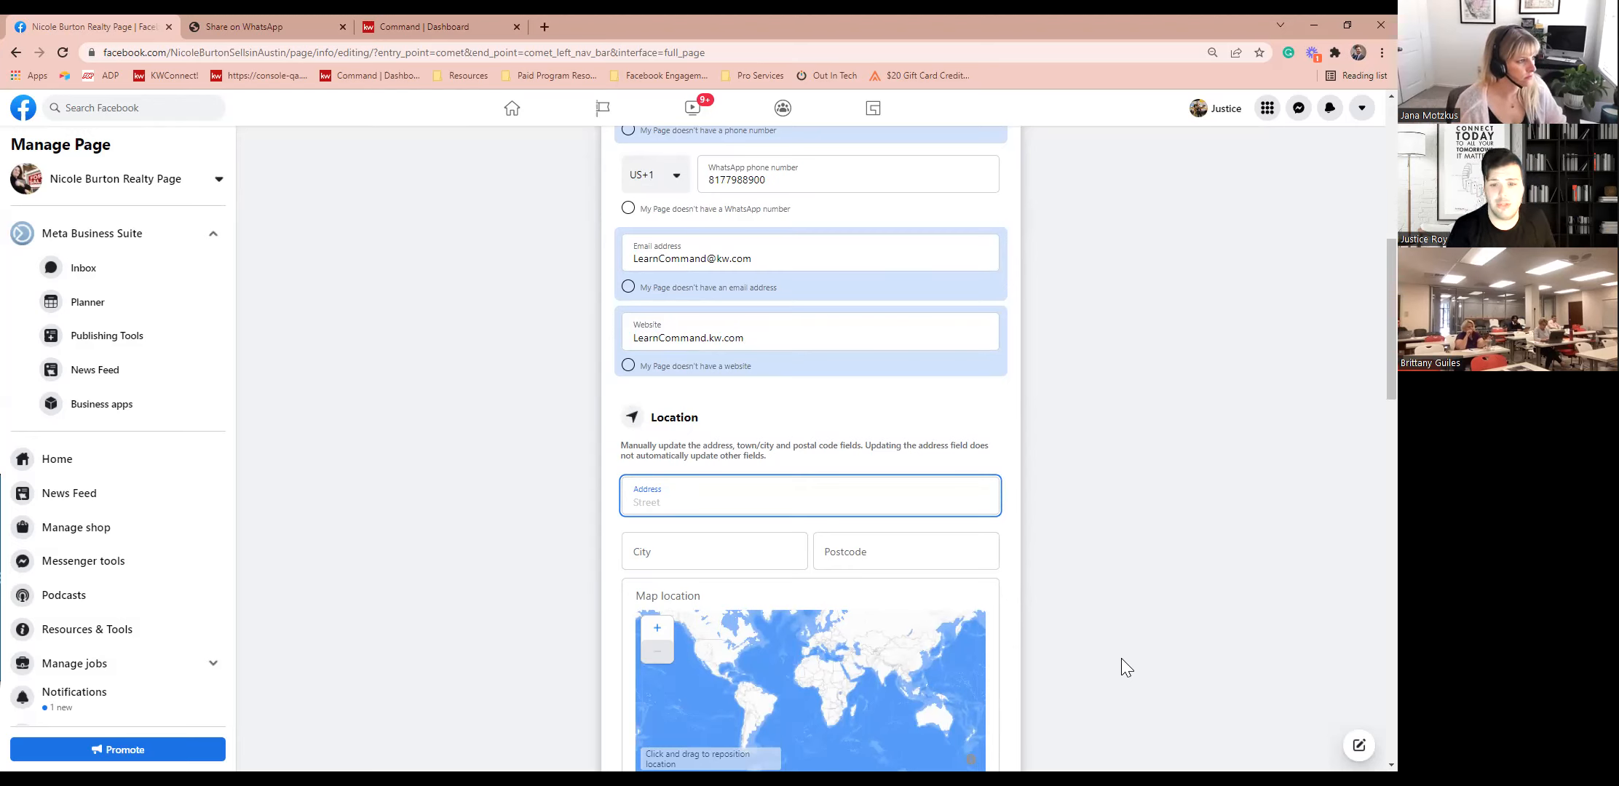
{"action": "type", "text": "1221"}
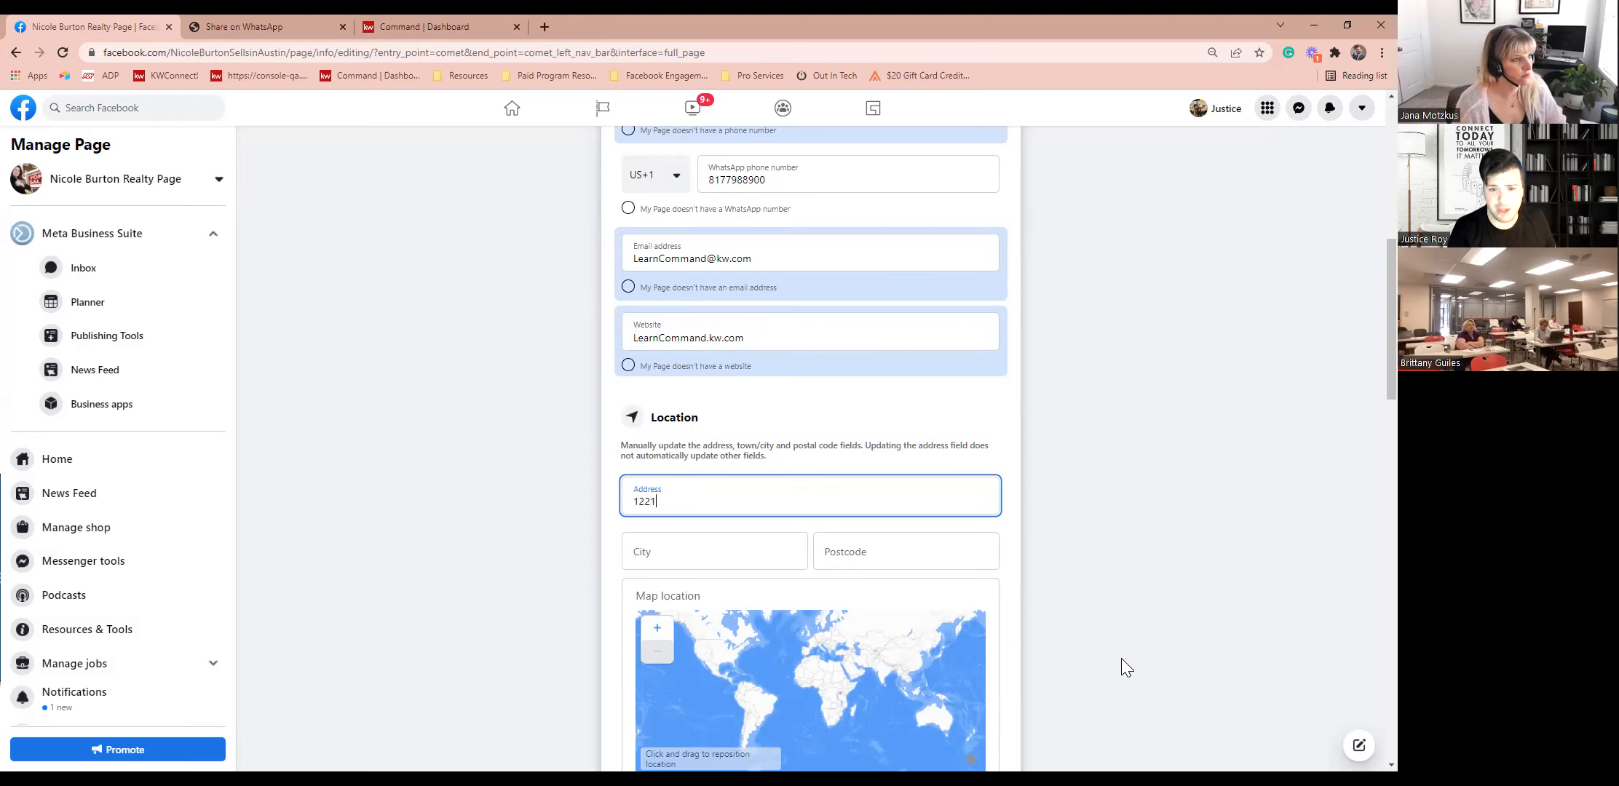
{"action": "type", "text": " South Mopac"}
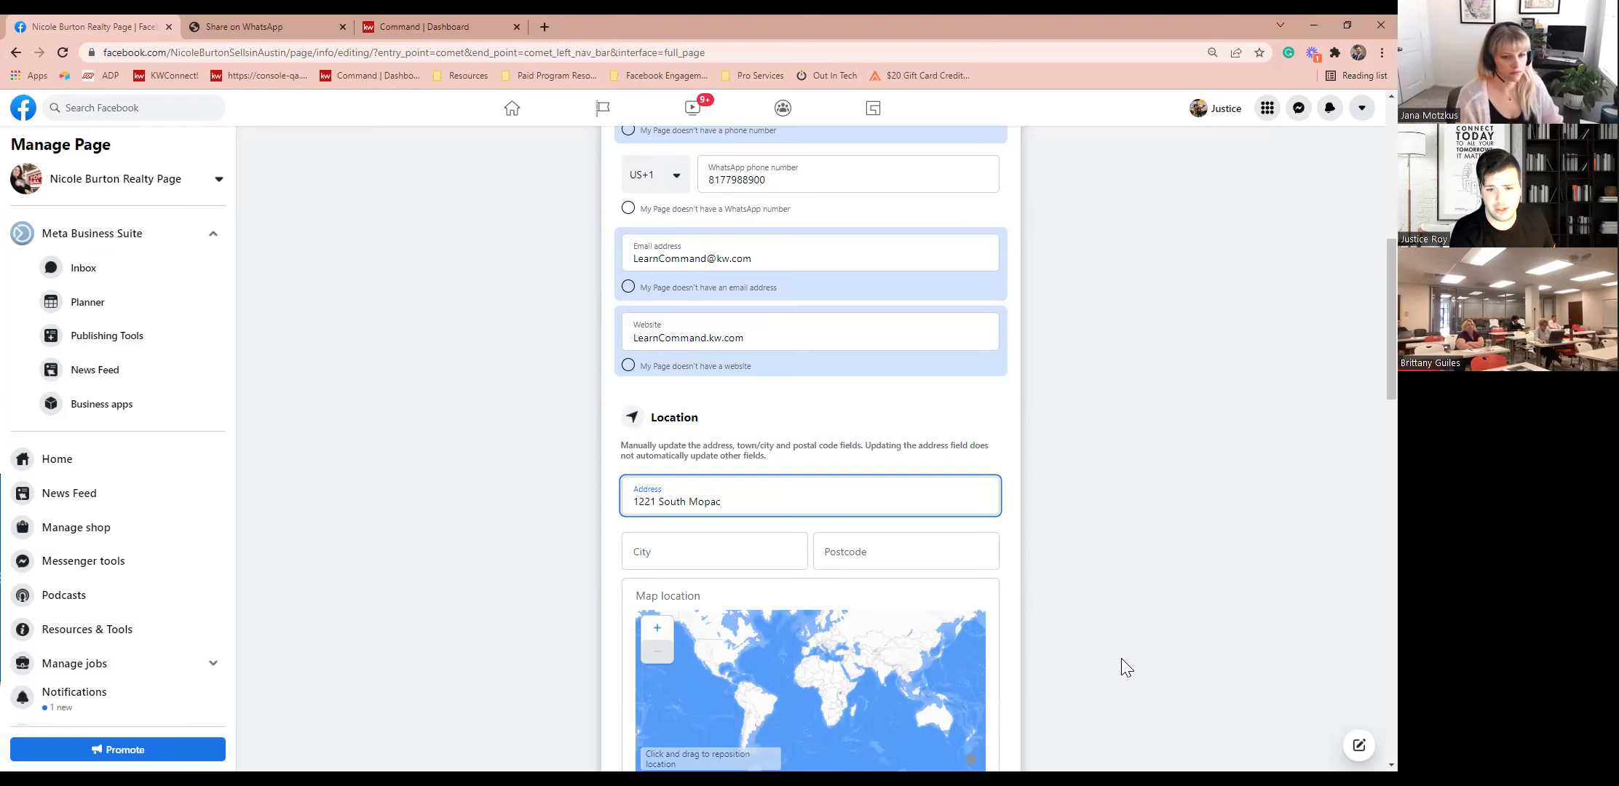
Fill in the city and postcode of the business location and save the changes.
{"action": "key", "text": "Tab"}
{"action": "type", "text": "Ausi"}
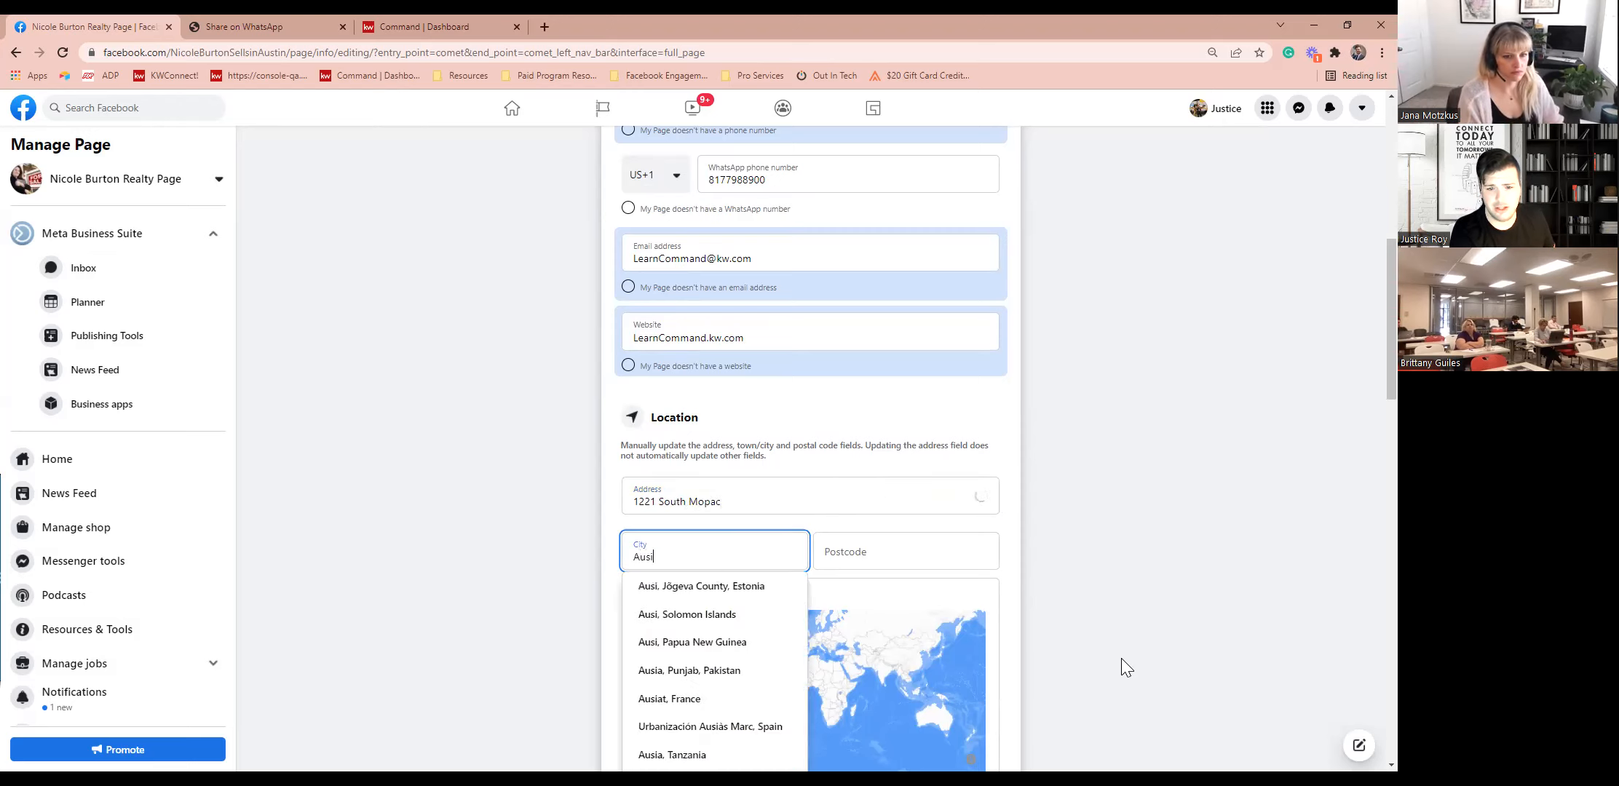
{"action": "key", "text": "BackSpace"}
{"action": "type", "text": "tin"}
{"action": "key", "text": "Tab"}
{"action": "type", "text": "76748"}
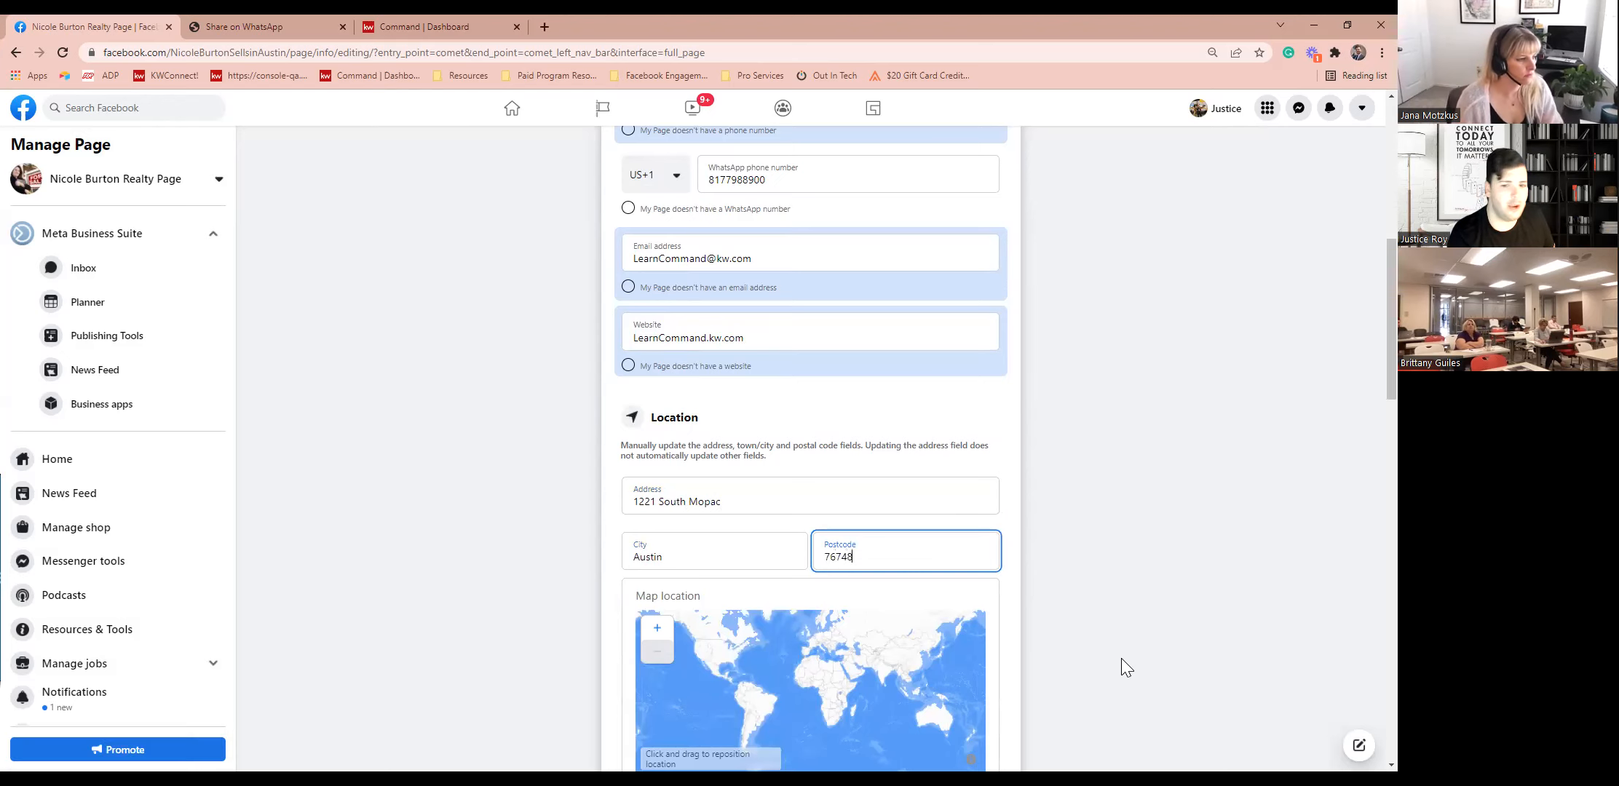
{"action": "left_click", "coordinate": [1120, 658]}
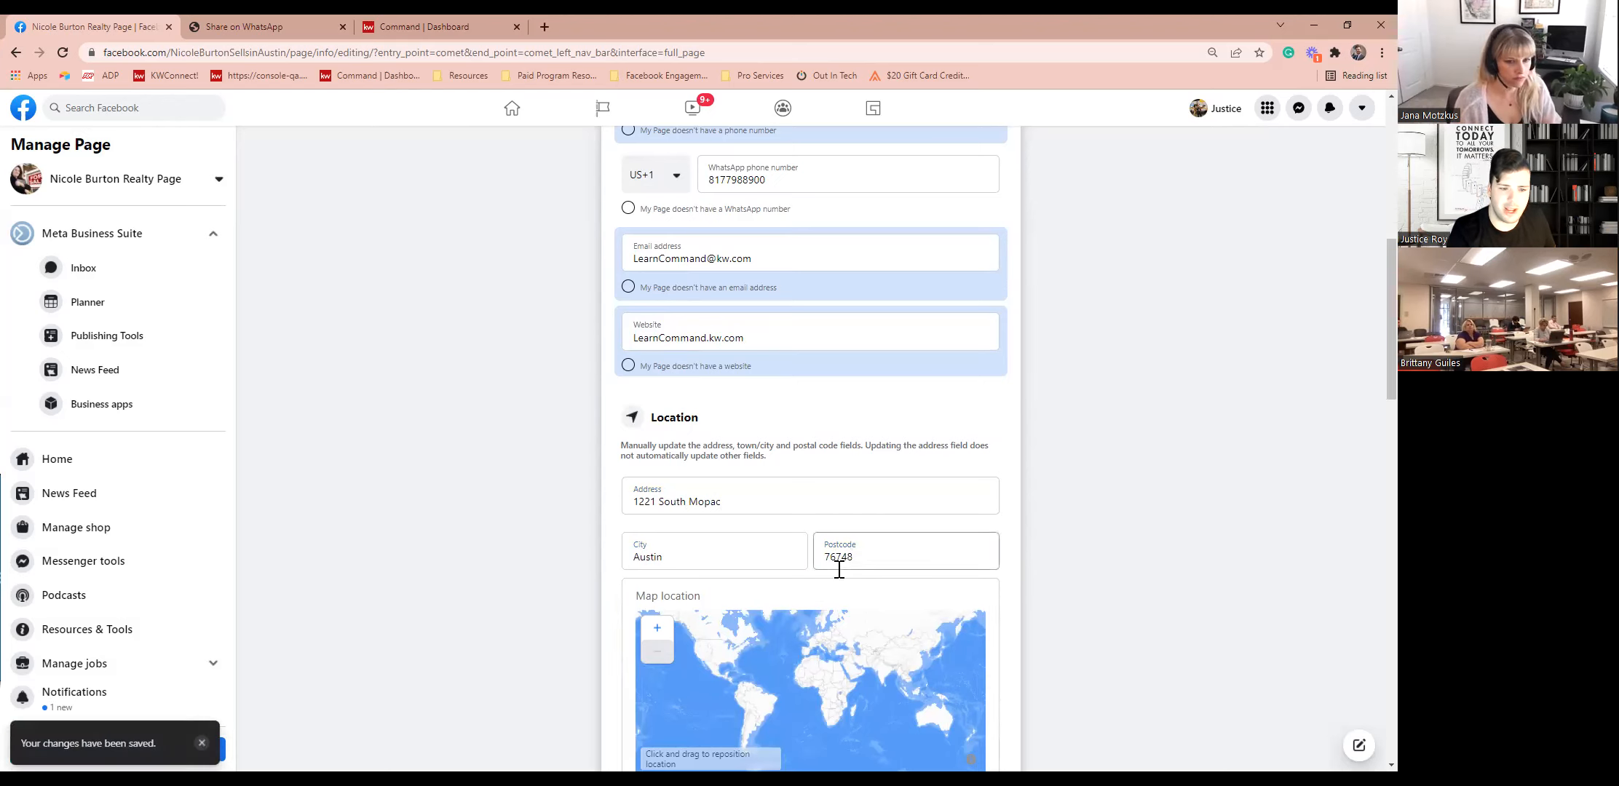
Review the page's service area, location, contact and category information.
{"action": "scroll", "coordinate": [837, 560], "scroll_direction": "down", "scroll_amount": 1}
{"action": "scroll", "coordinate": [786, 568], "scroll_direction": "down", "scroll_amount": 2}
{"action": "scroll", "coordinate": [580, 662], "scroll_direction": "down", "scroll_amount": 1}
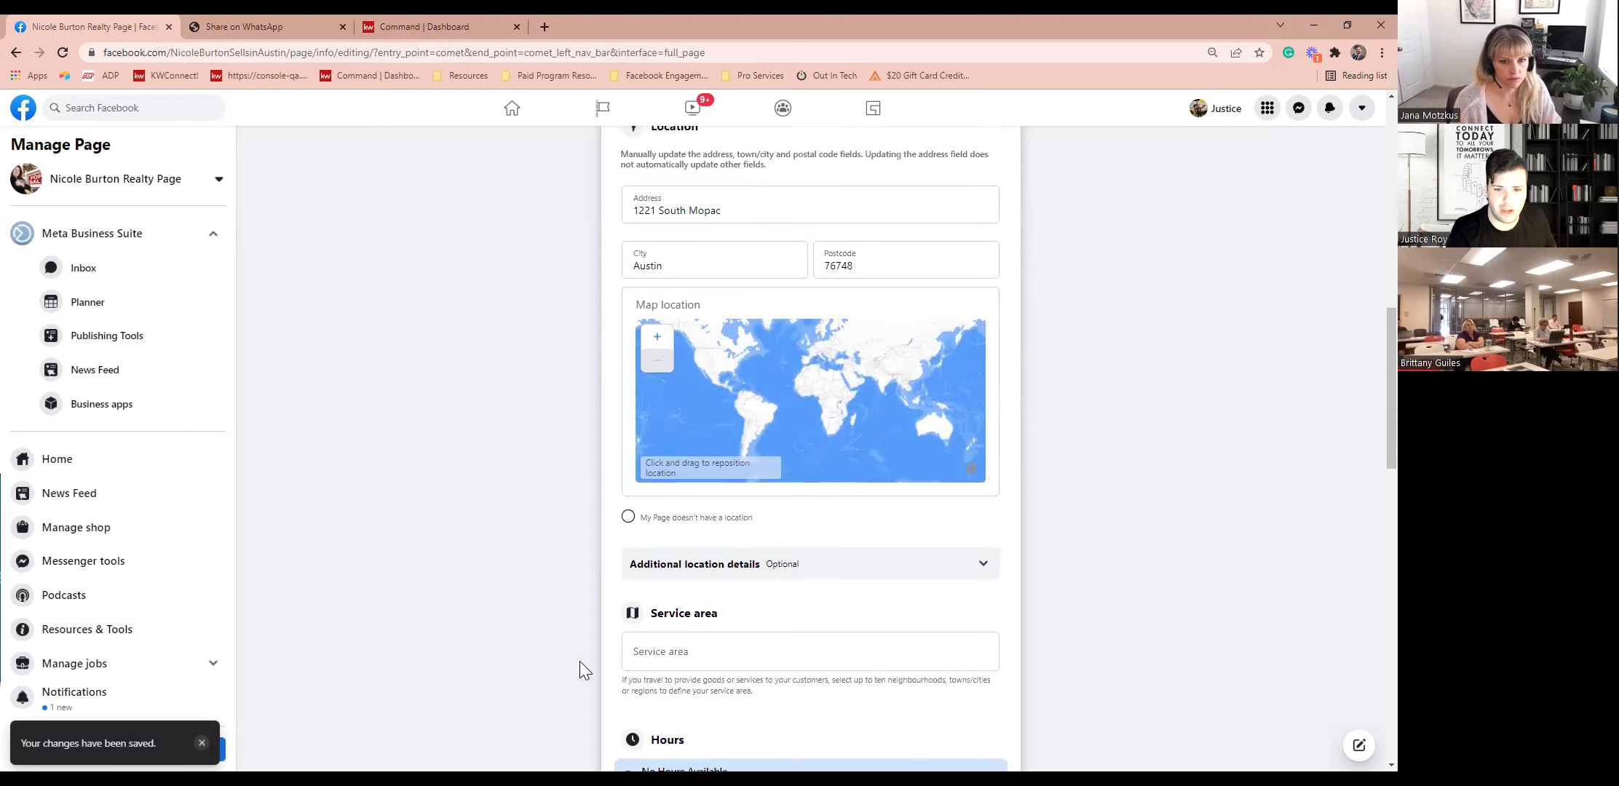
{"action": "scroll", "coordinate": [575, 645], "scroll_direction": "up", "scroll_amount": 6}
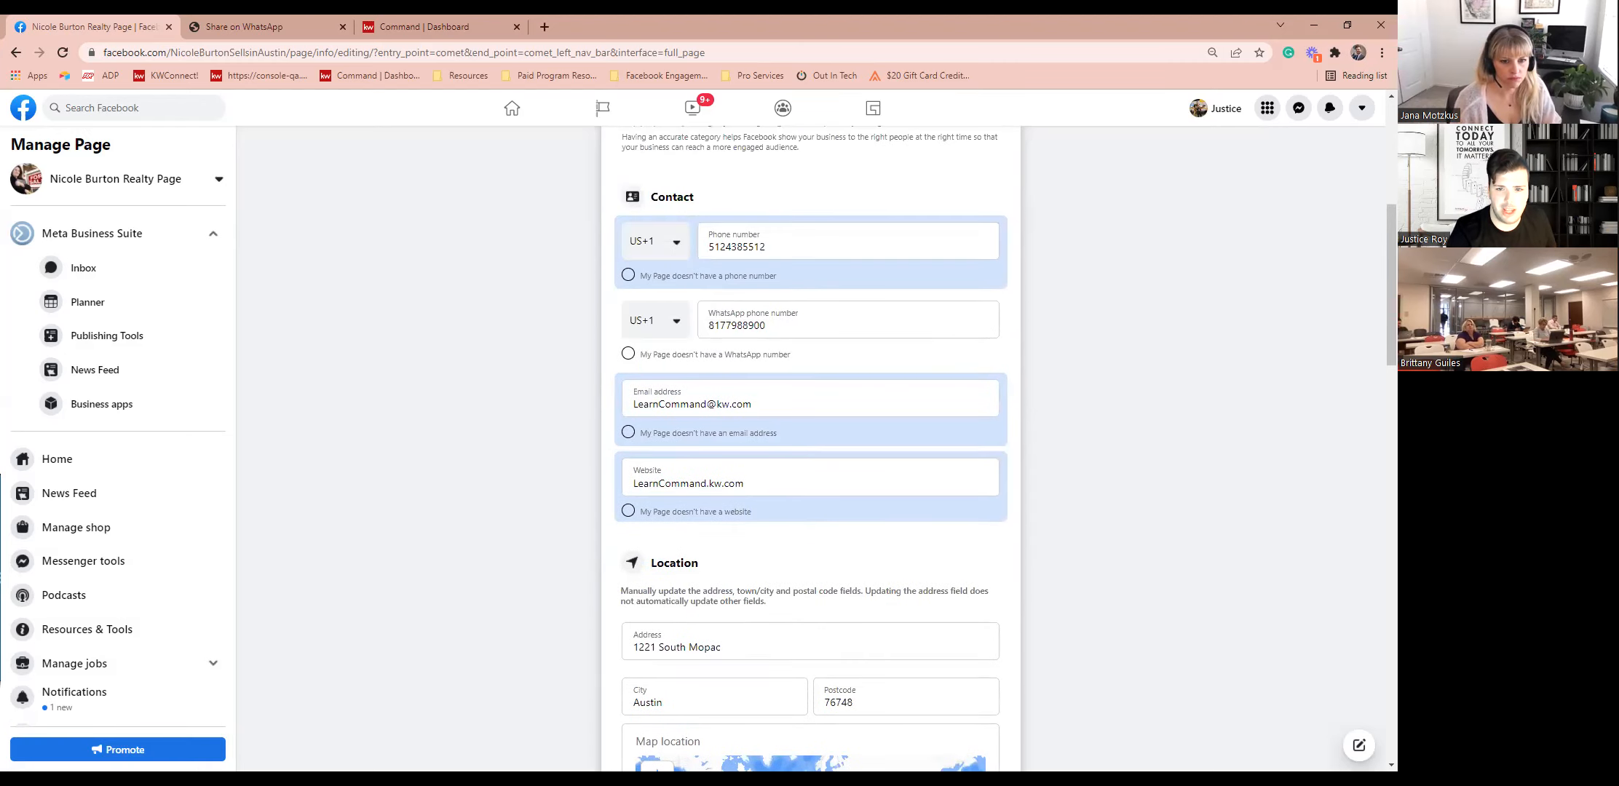
{"action": "scroll", "coordinate": [960, 318], "scroll_direction": "up", "scroll_amount": 3}
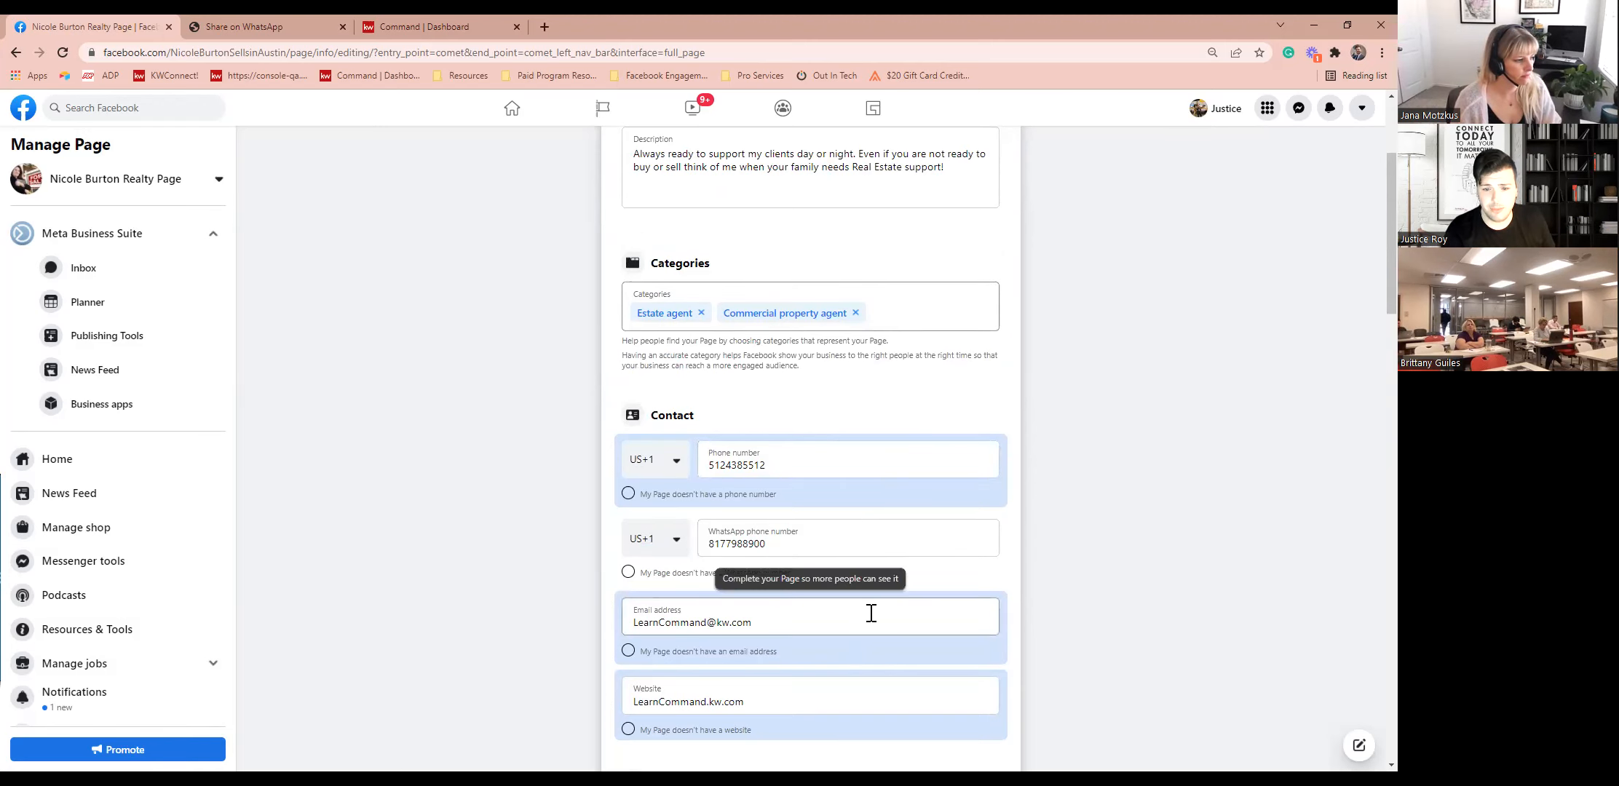
{"action": "scroll", "coordinate": [855, 615], "scroll_direction": "down", "scroll_amount": 1}
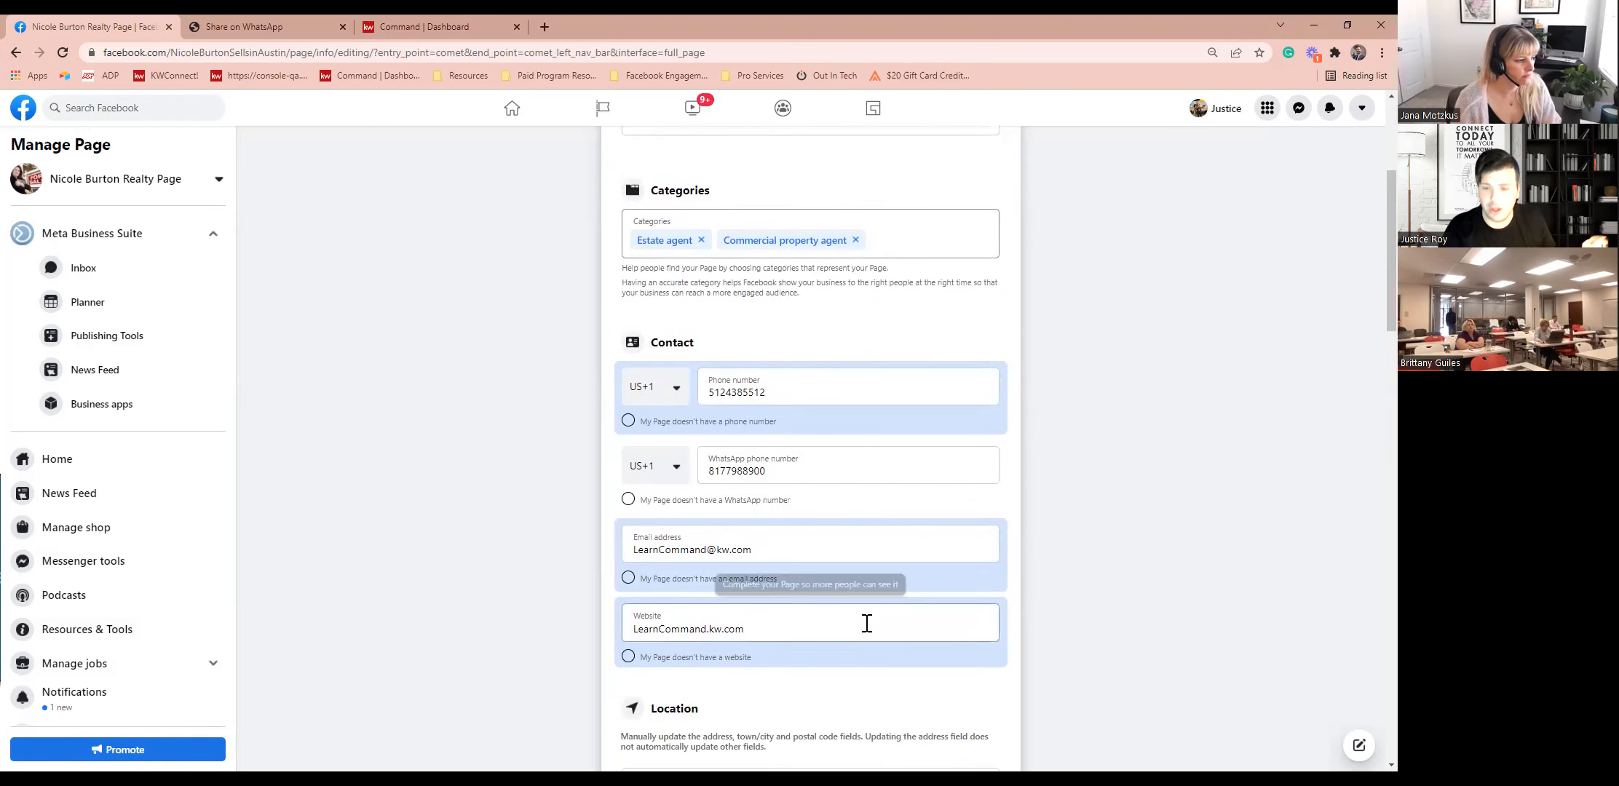
{"action": "scroll", "coordinate": [1008, 668], "scroll_direction": "down", "scroll_amount": 1}
{"action": "scroll", "coordinate": [1012, 677], "scroll_direction": "down", "scroll_amount": 5}
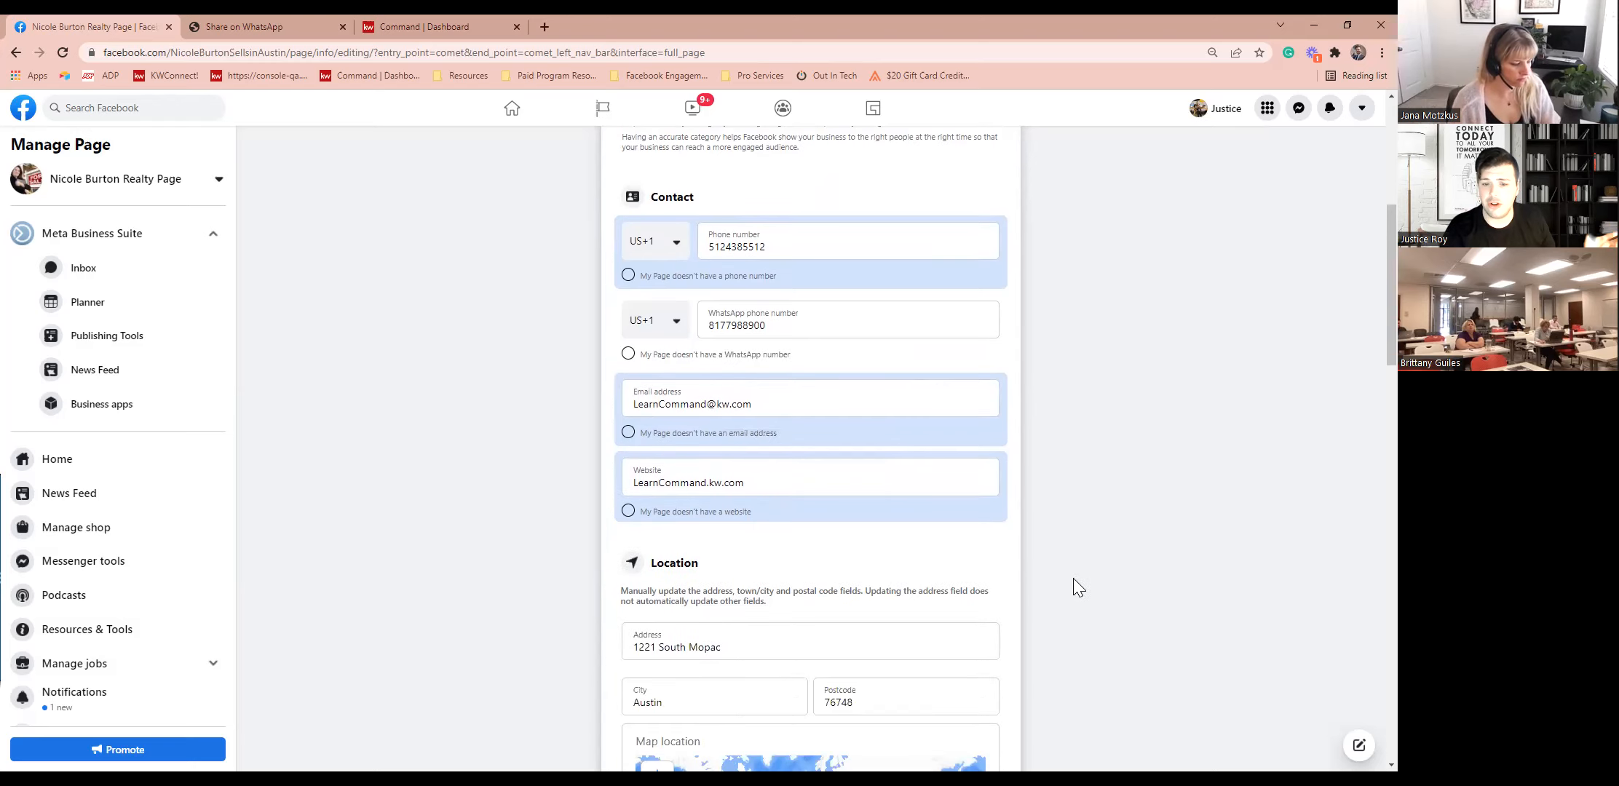
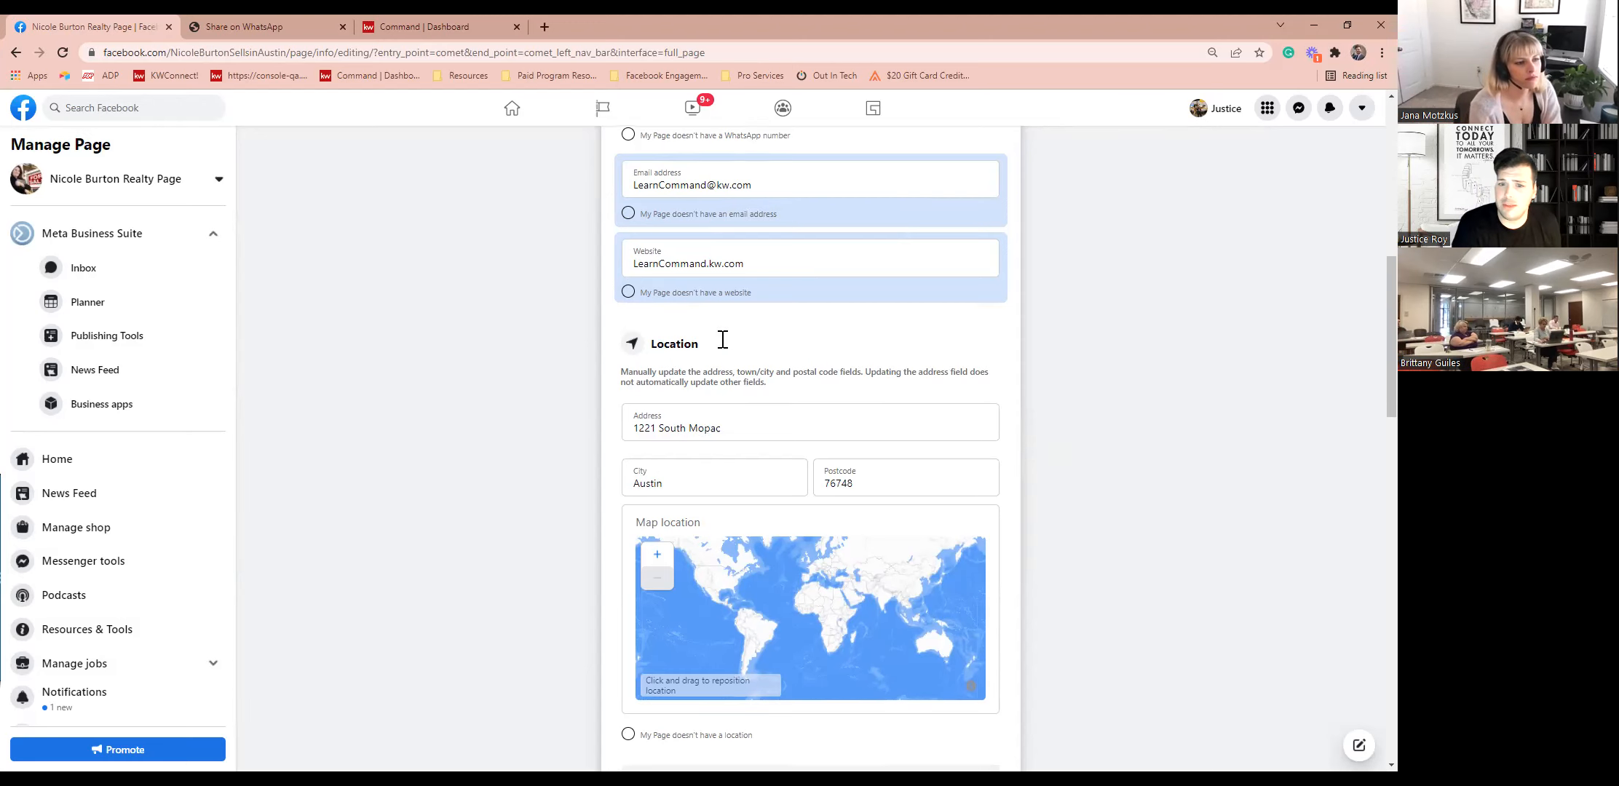
In the additional location details, answer Yes to a visitable physical location, Yes to travelling to customers, and No to online purchases.
{"action": "scroll", "coordinate": [720, 331], "scroll_direction": "down", "scroll_amount": 4}
{"action": "scroll", "coordinate": [925, 586], "scroll_direction": "down", "scroll_amount": 3}
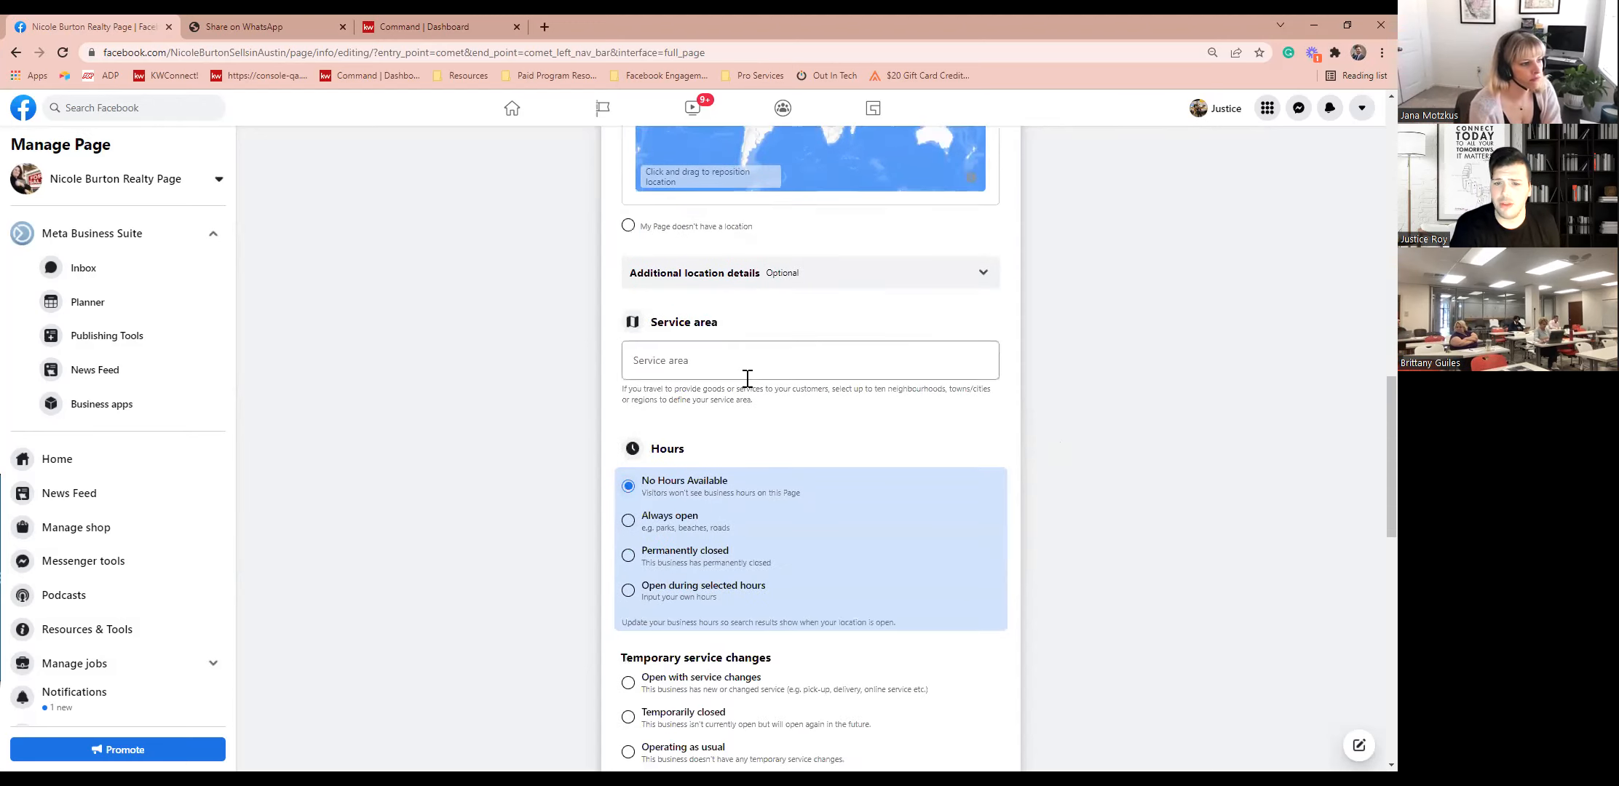
{"action": "left_click", "coordinate": [745, 376]}
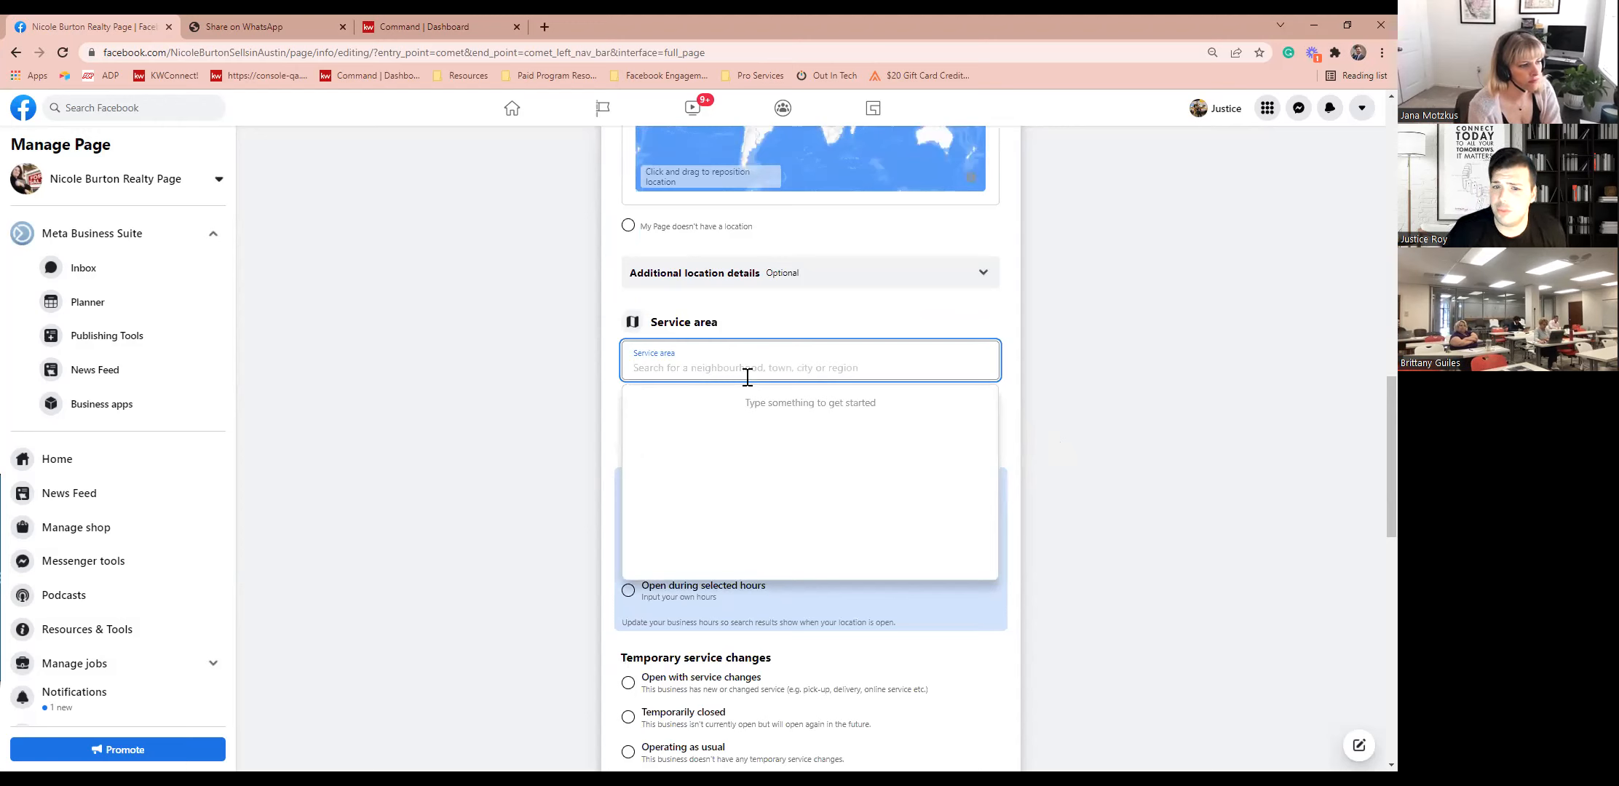
{"action": "left_click", "coordinate": [725, 280]}
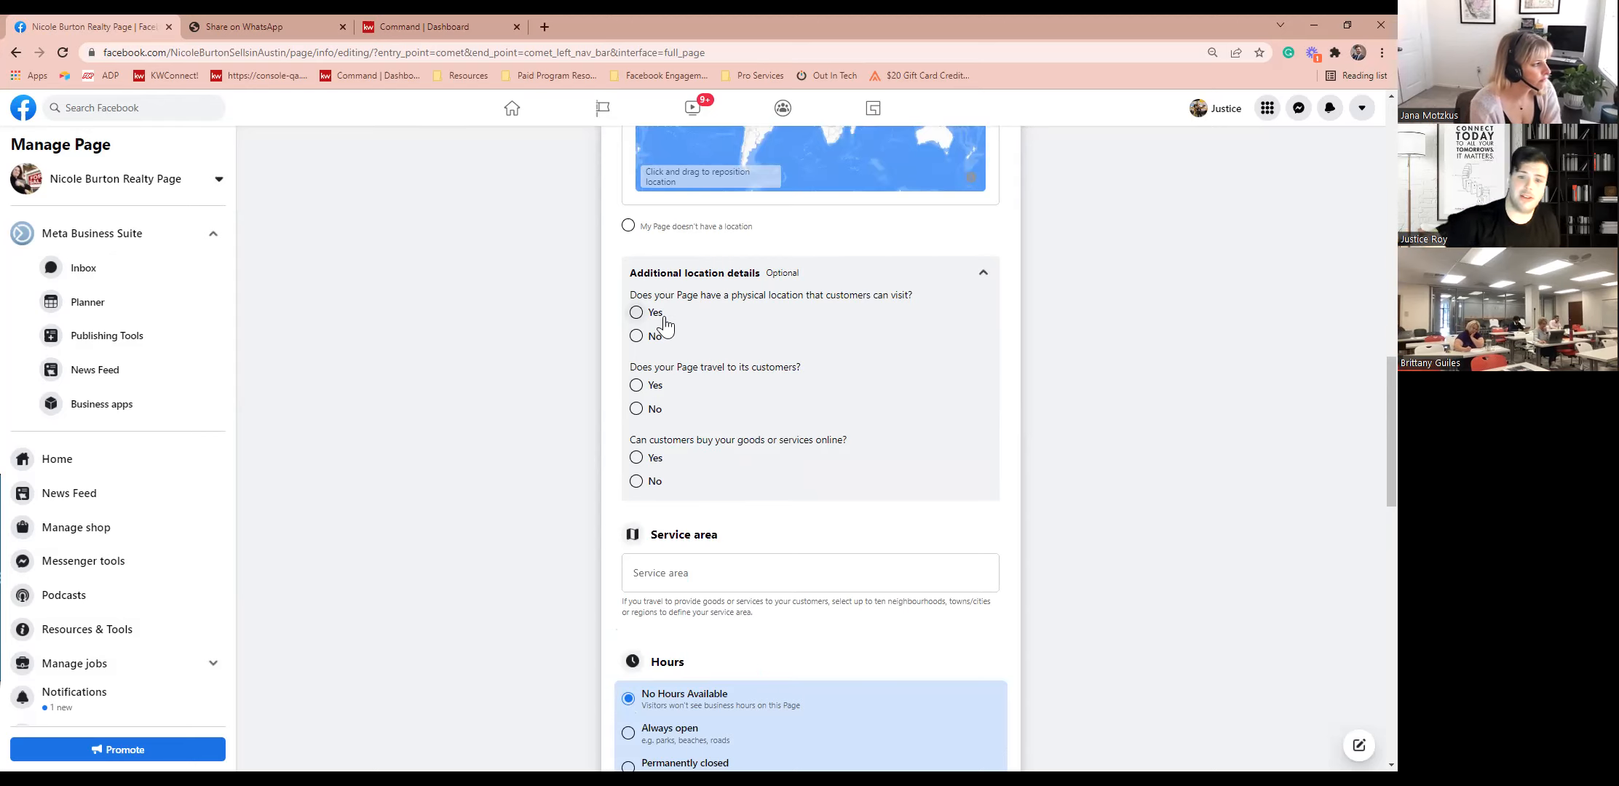
{"action": "scroll", "coordinate": [665, 326], "scroll_direction": "up", "scroll_amount": 1}
{"action": "left_click", "coordinate": [654, 384]}
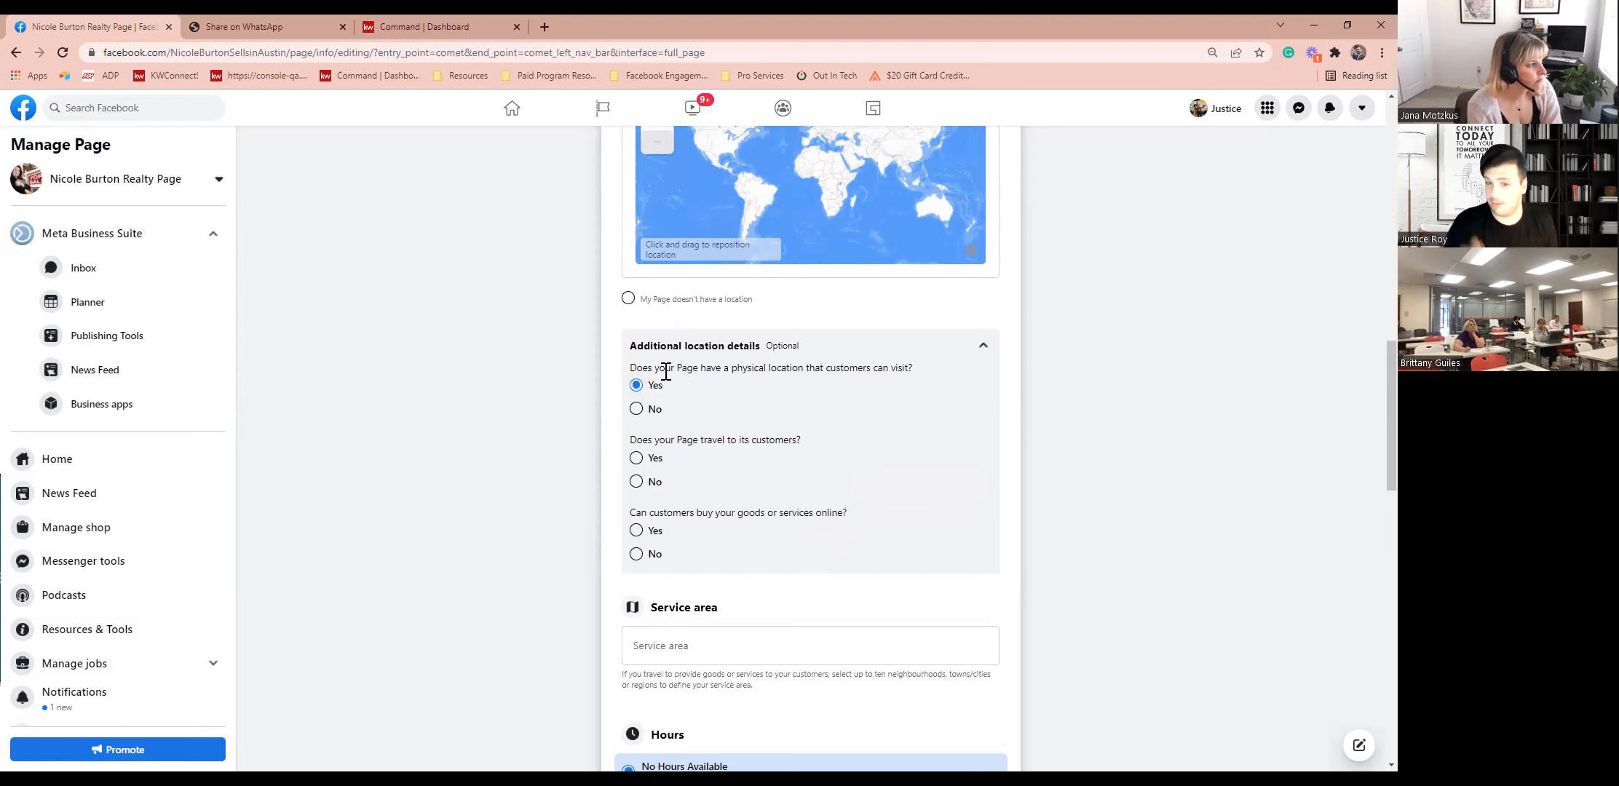
{"action": "left_click", "coordinate": [639, 458]}
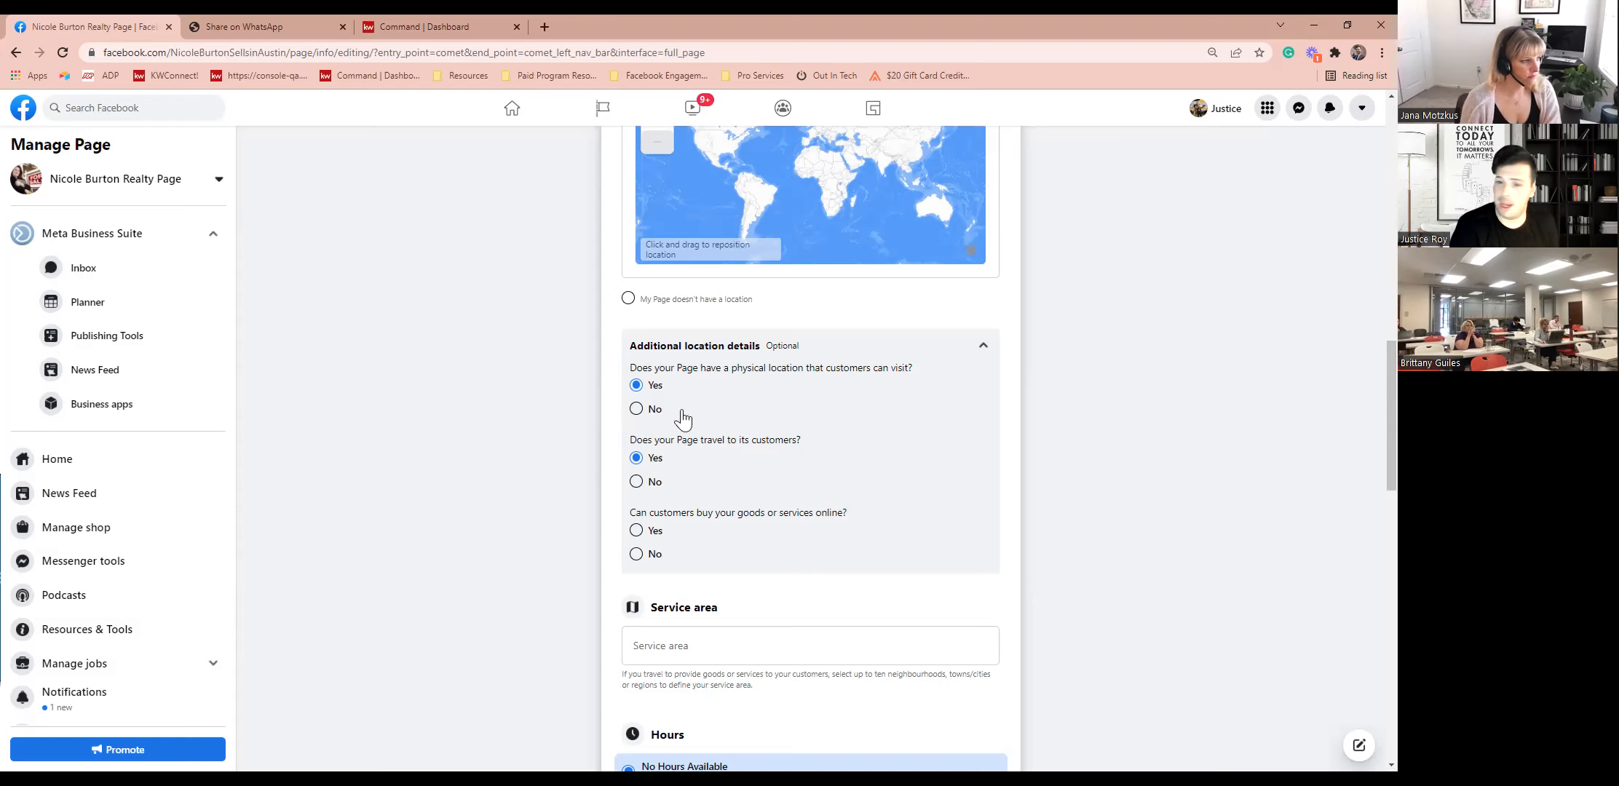
{"action": "left_click", "coordinate": [637, 555]}
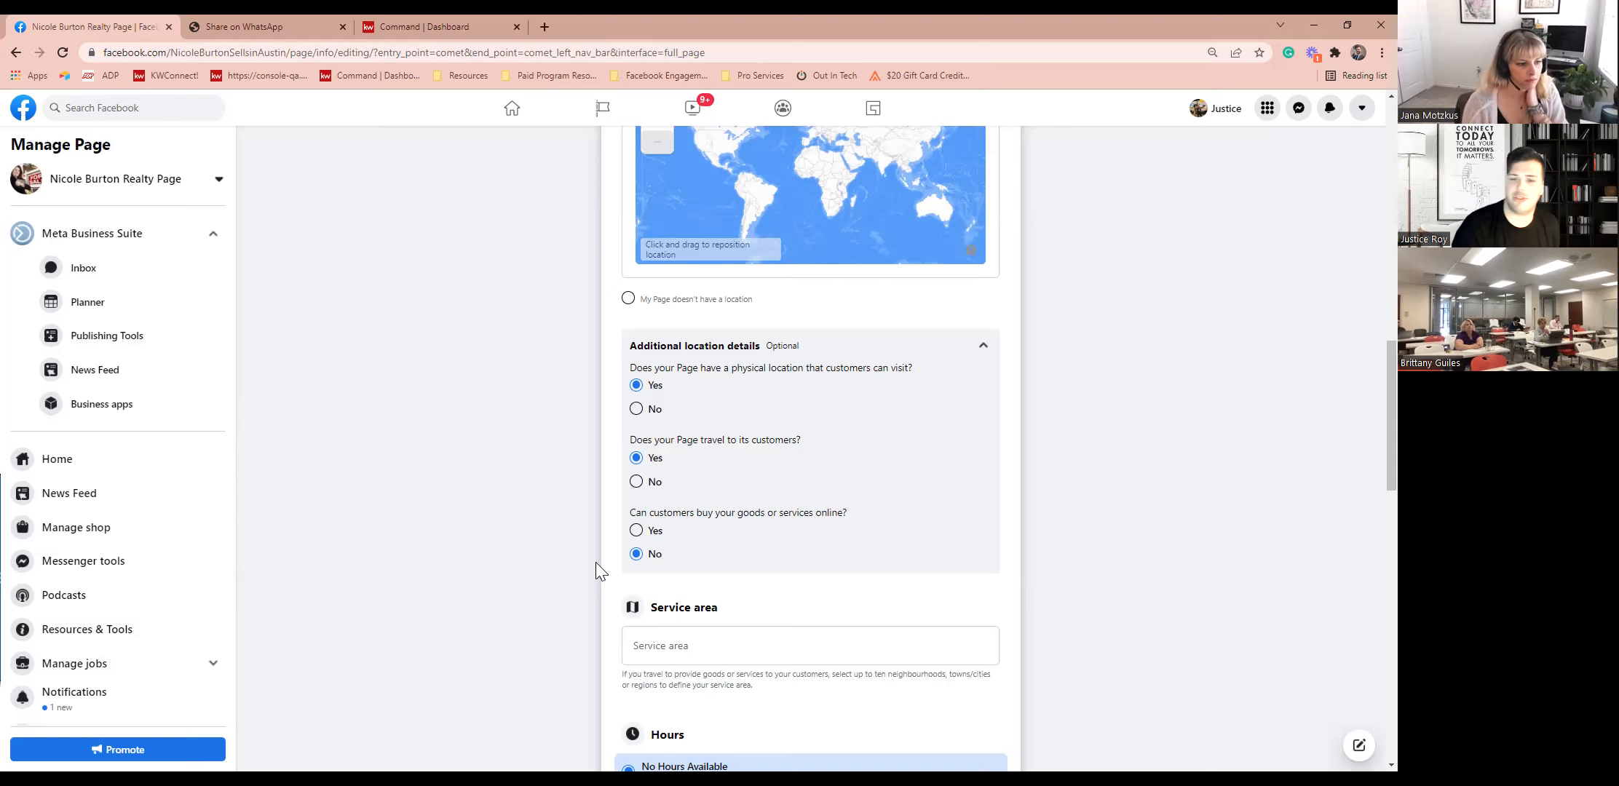
Add Downtown Austin, TX, US to the page's service area.
{"action": "scroll", "coordinate": [550, 455], "scroll_direction": "down", "scroll_amount": 1}
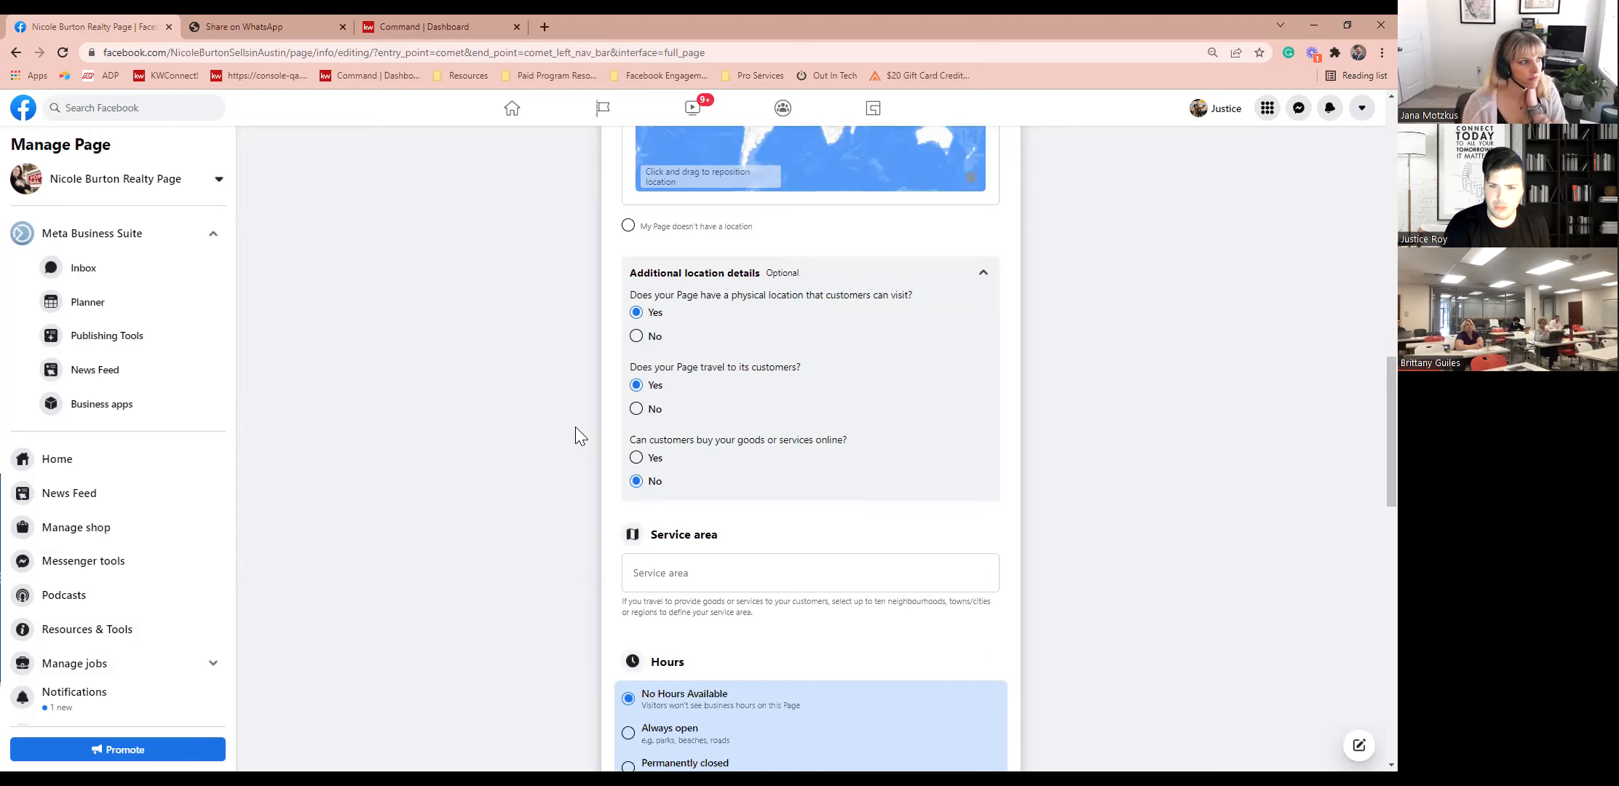
{"action": "left_click", "coordinate": [642, 575]}
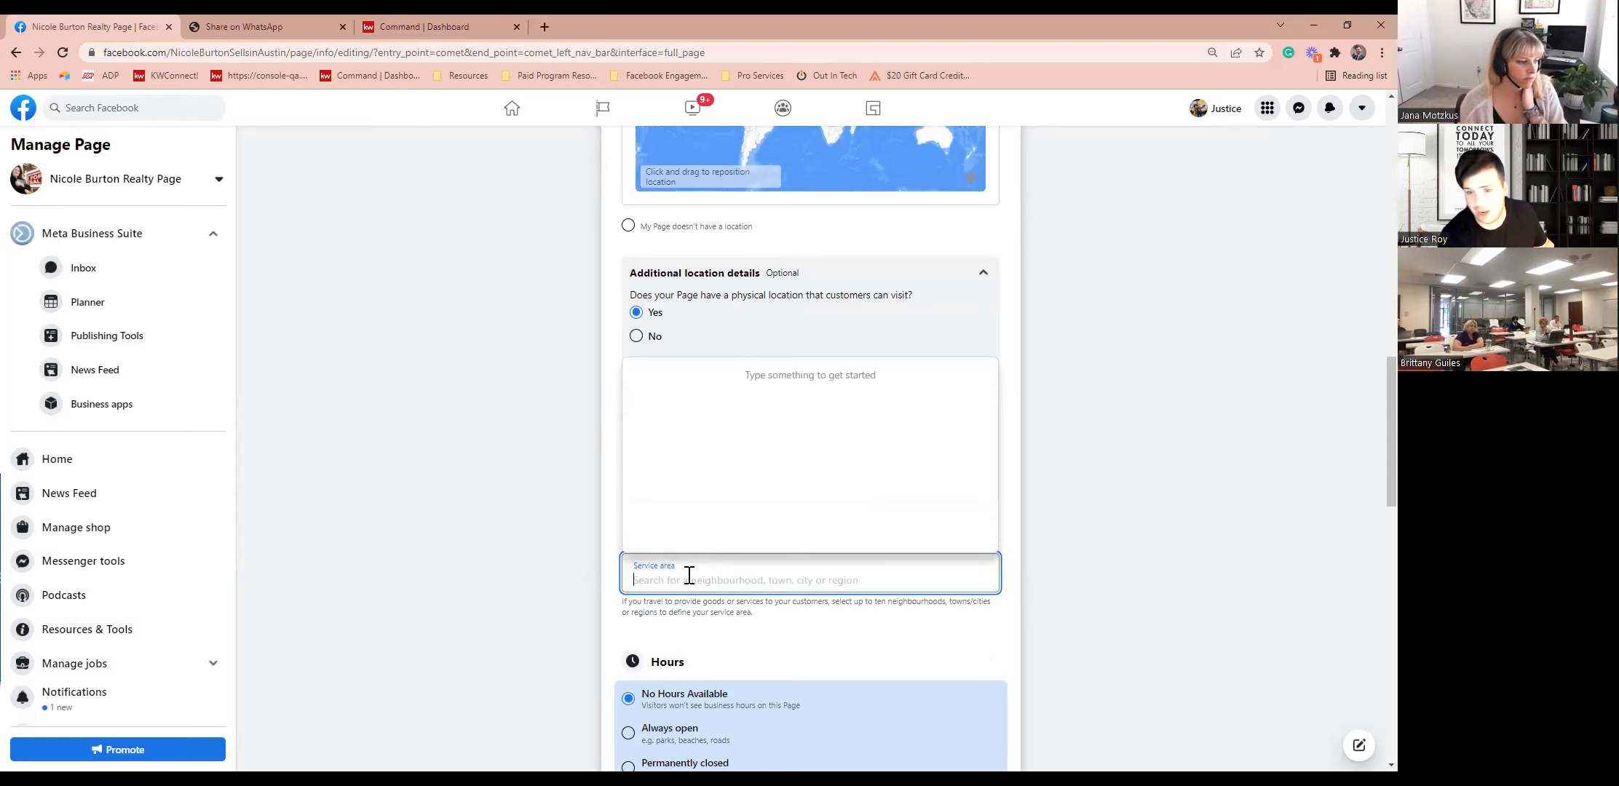
{"action": "type", "text": "Do"}
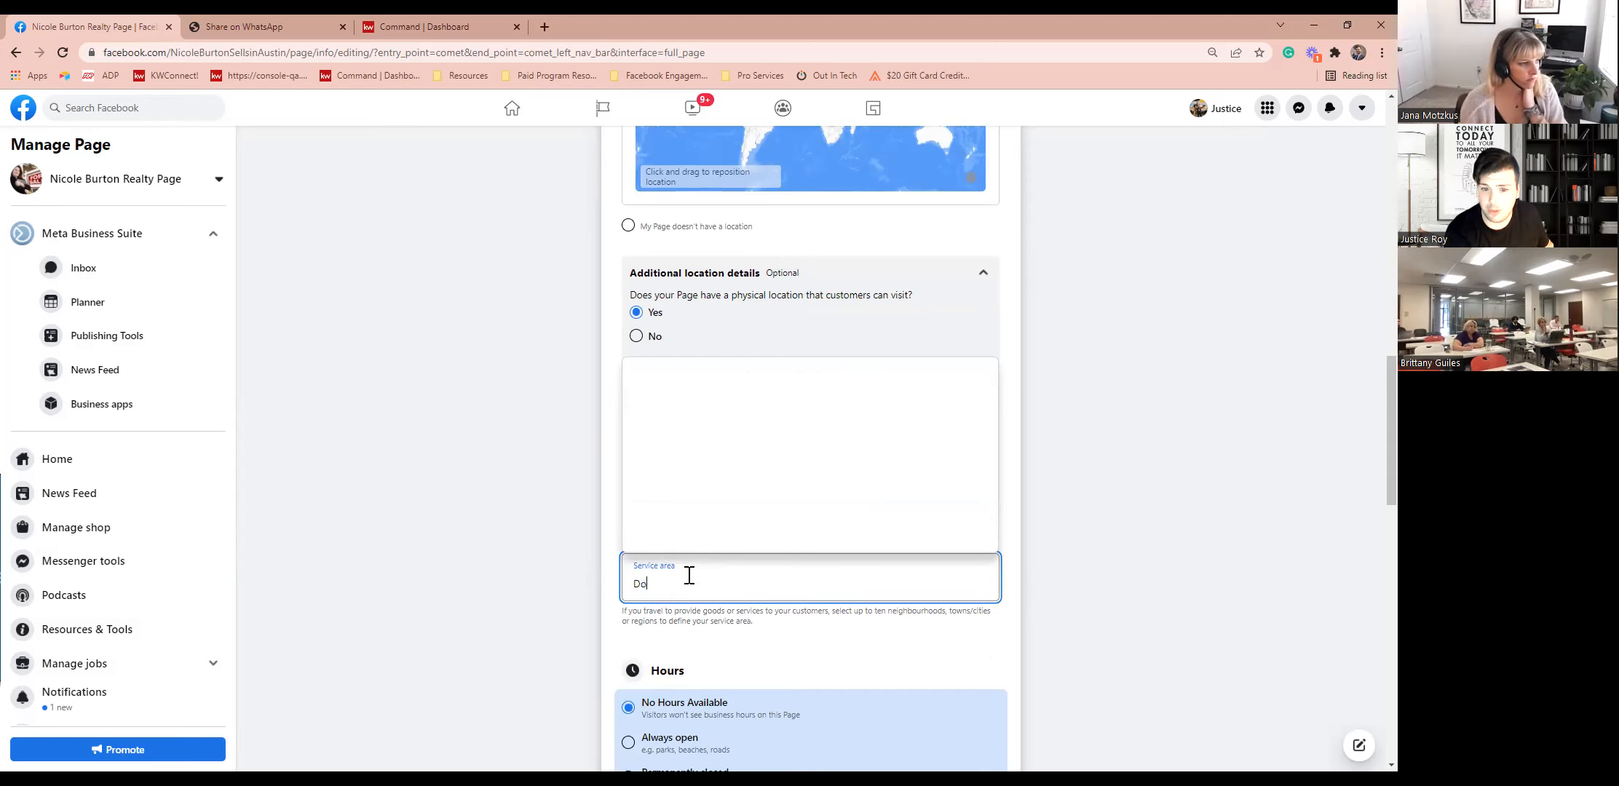
{"action": "type", "text": "wntown Austin"}
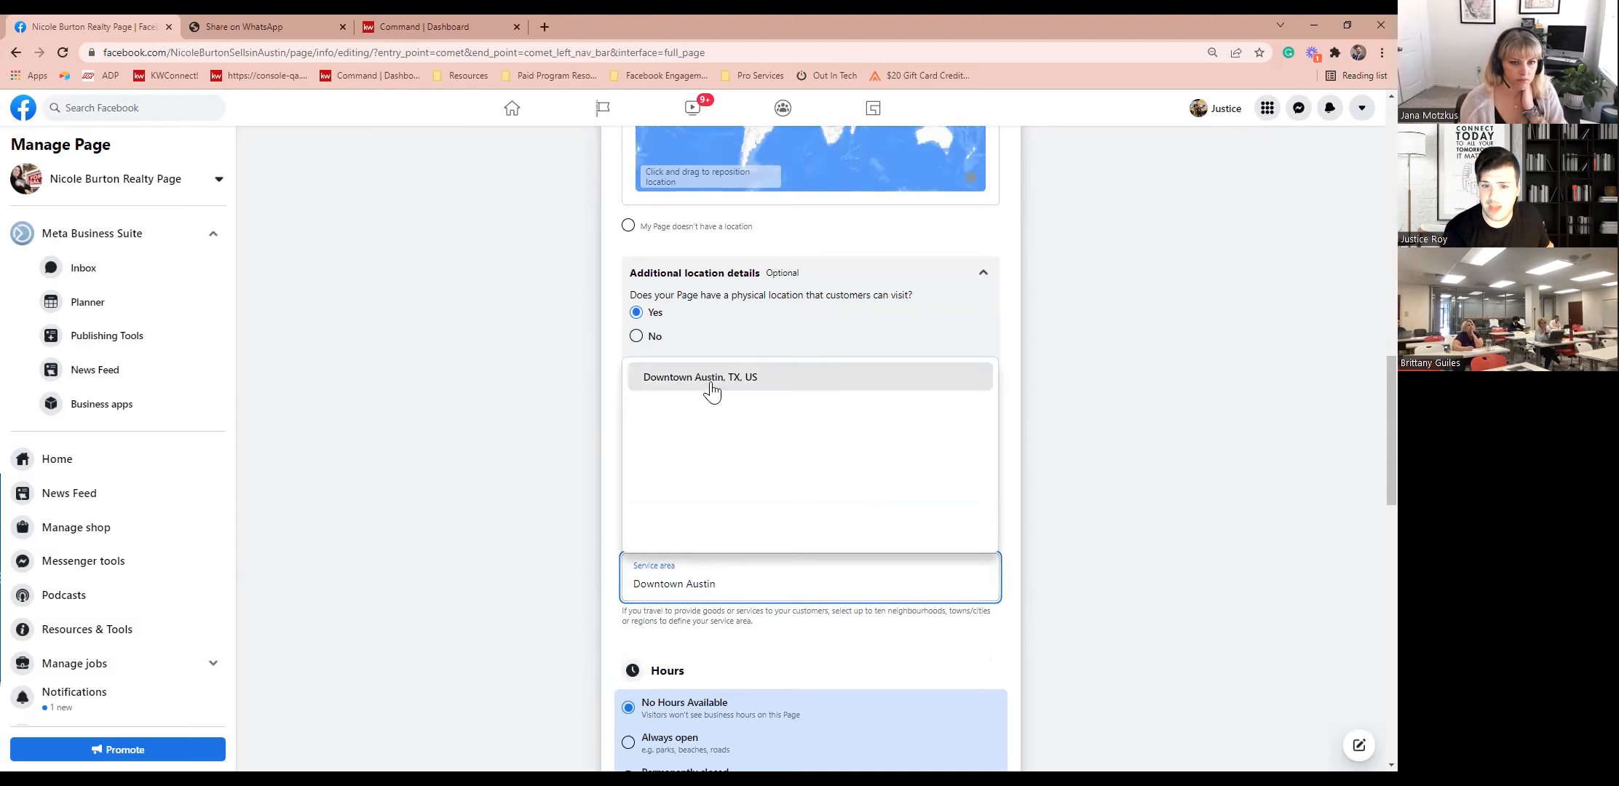
{"action": "left_click", "coordinate": [707, 386]}
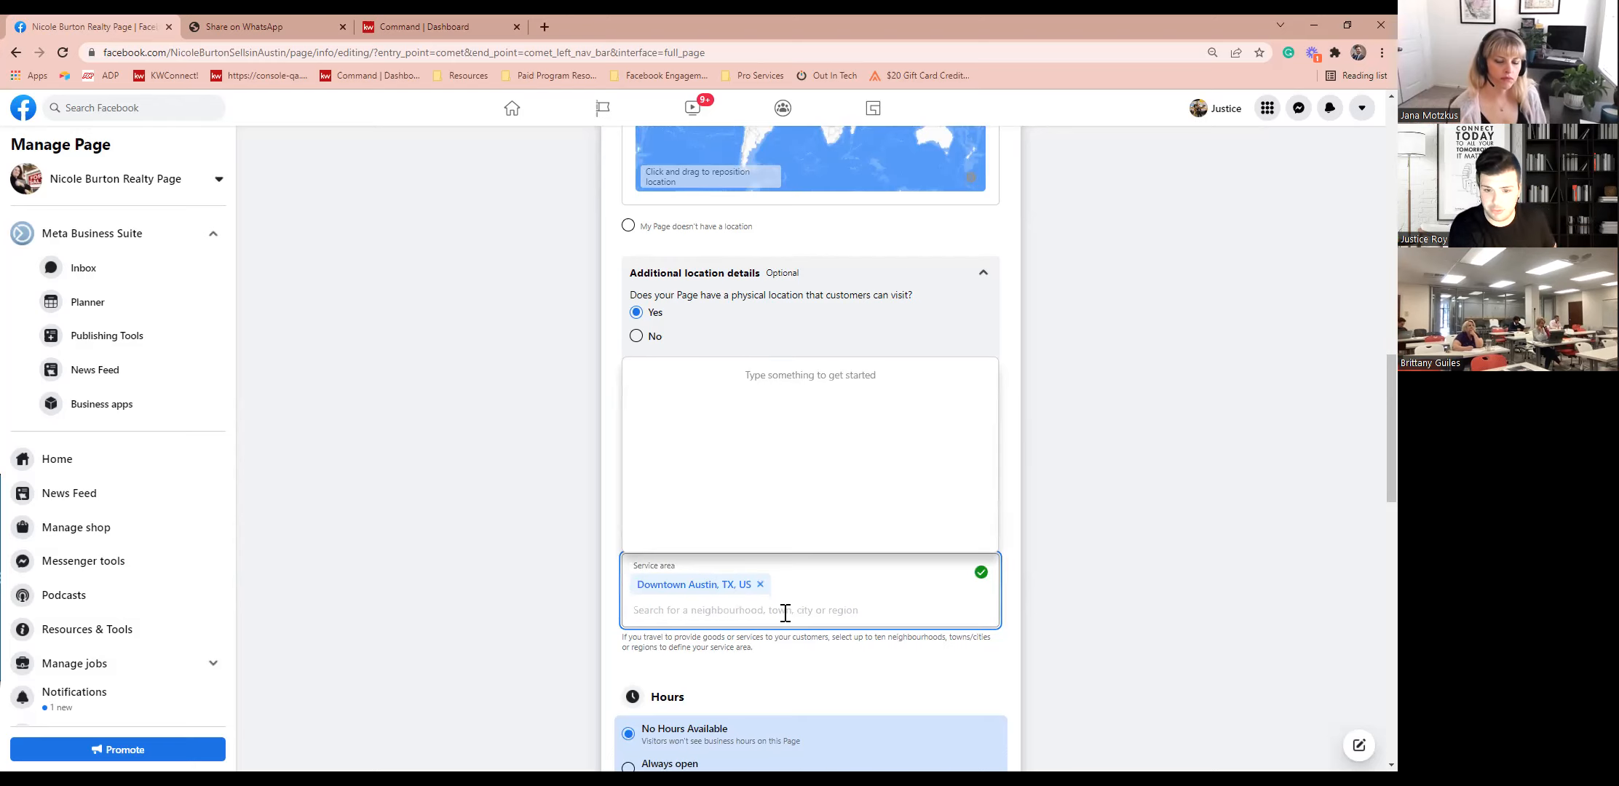
Try to add Southwest Austin to the service area, searching for both "Southwest Austin" and "SW Austin".
{"action": "type", "text": "Southw"}
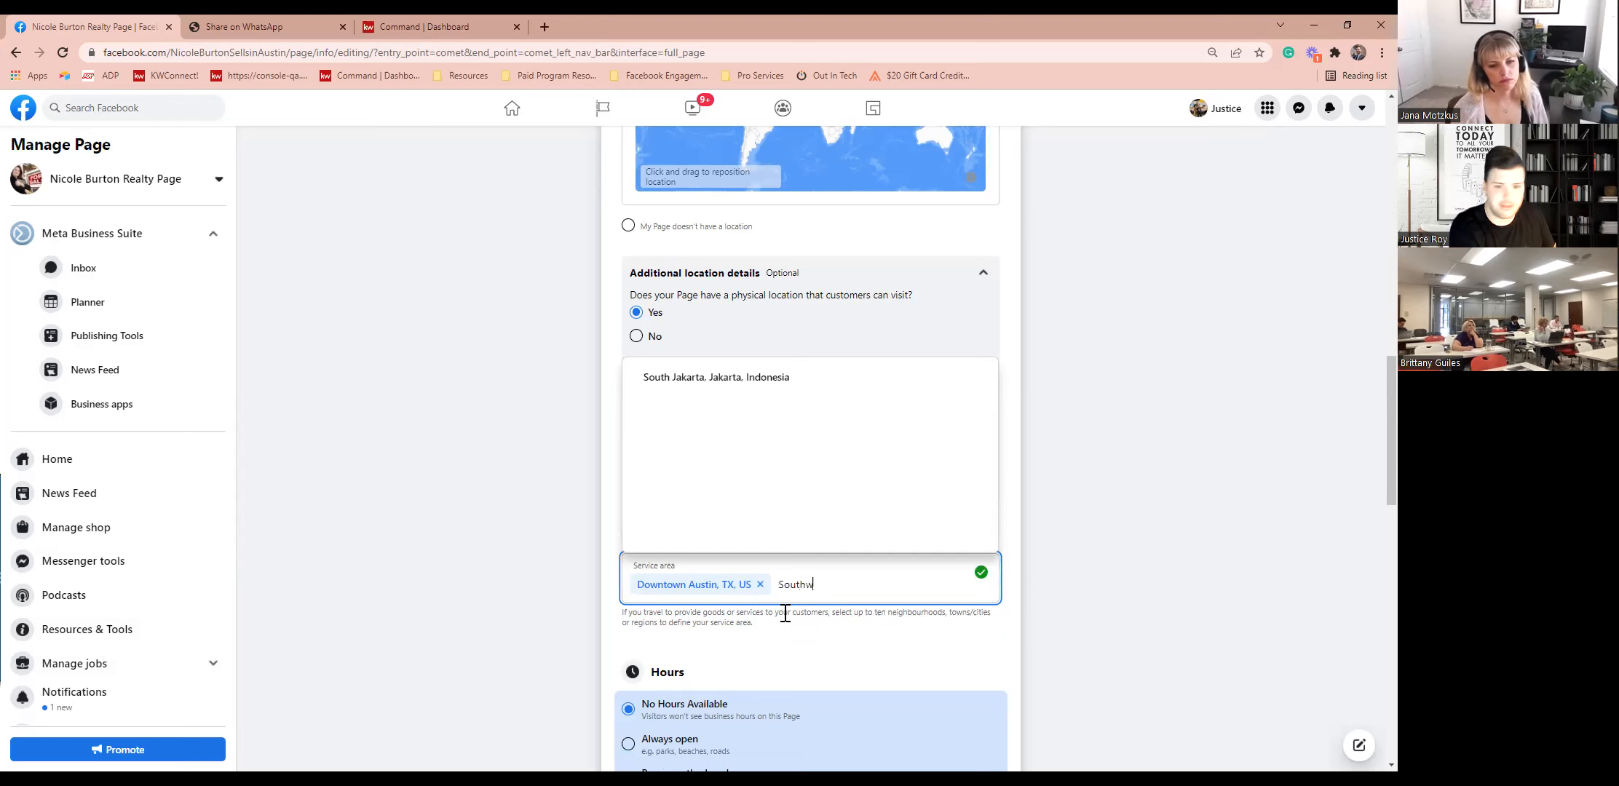
{"action": "type", "text": "est Austin"}
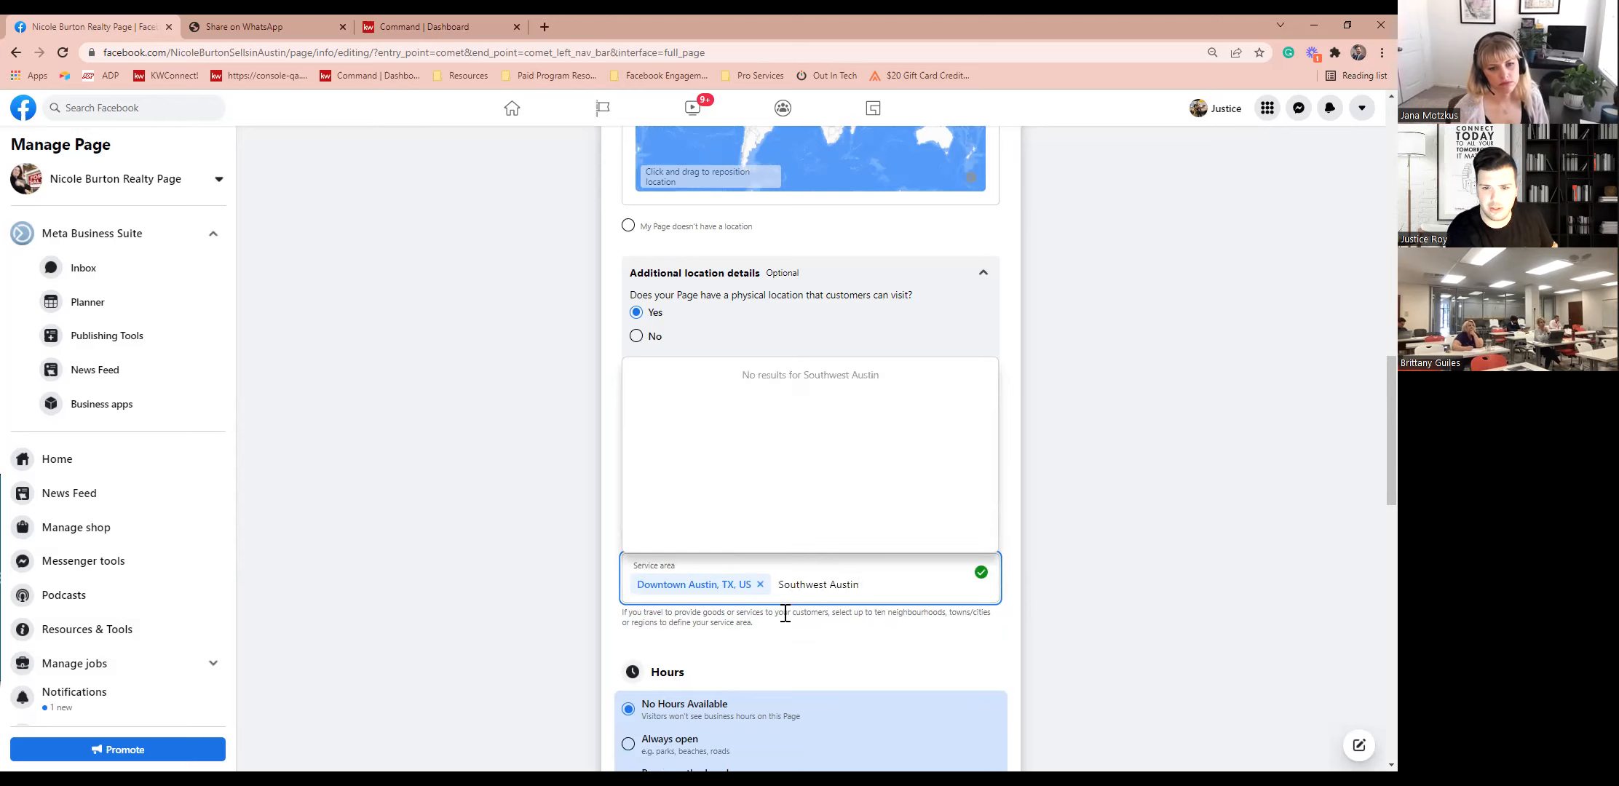
{"action": "key", "text": "BackSpace"}
{"action": "key", "text": "BackSpace"}
{"action": "key", "text": "BackSpace"}
{"action": "key", "text": "BackSpace"}
{"action": "key", "text": "BackSpace"}
{"action": "key", "text": "BackSpace"}
{"action": "key", "text": "BackSpace"}
{"action": "key", "text": "BackSpace"}
{"action": "key", "text": "BackSpace"}
{"action": "key", "text": "BackSpace"}
{"action": "key", "text": "BackSpace"}
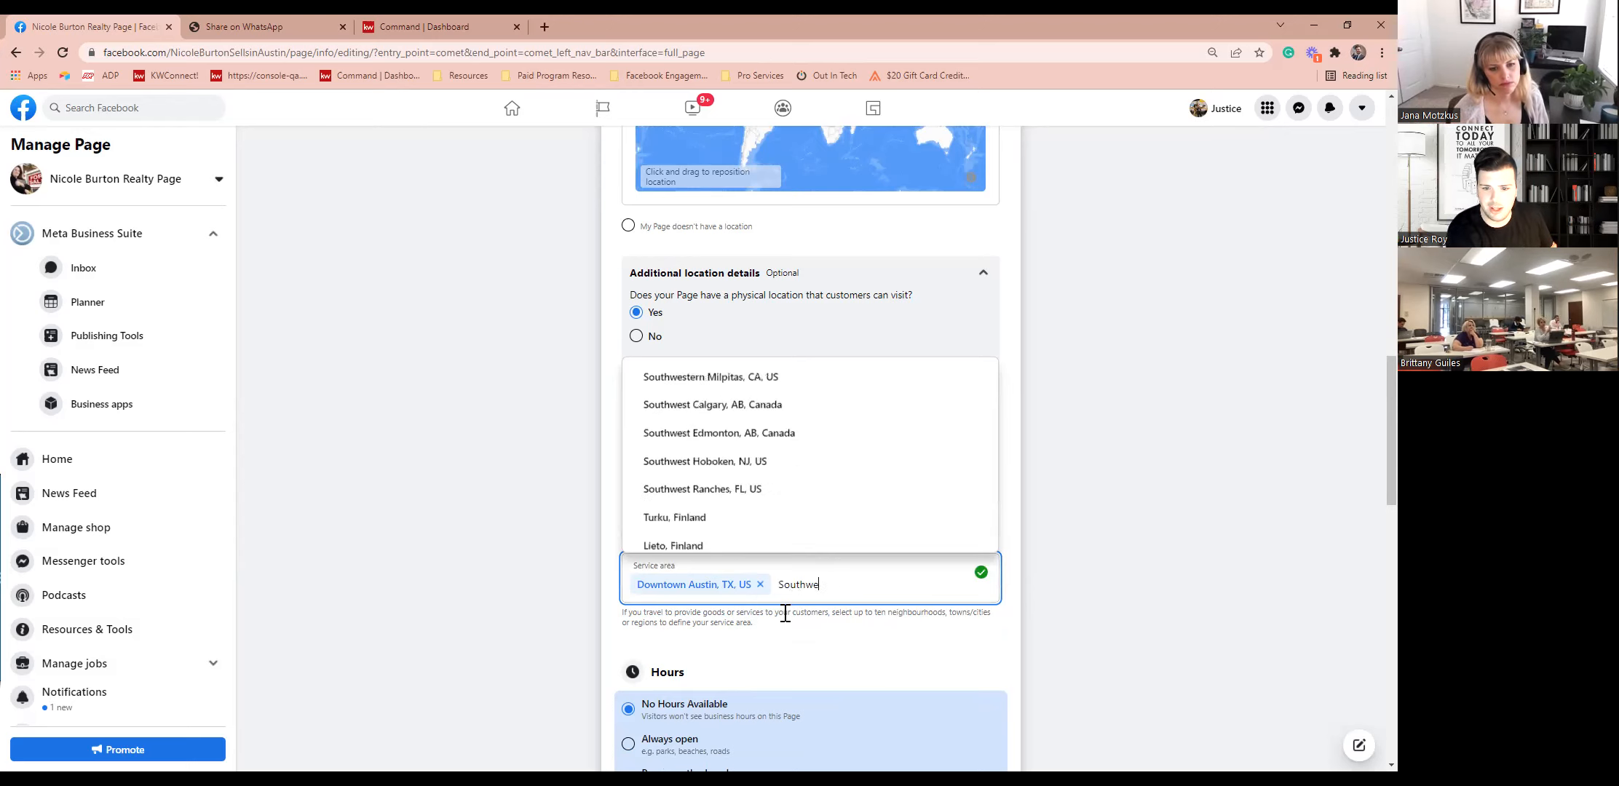
{"action": "type", "text": "W Austin"}
{"action": "key", "text": "BackSpace"}
{"action": "key", "text": "BackSpace"}
{"action": "key", "text": "BackSpace"}
{"action": "key", "text": "BackSpace"}
{"action": "key", "text": "BackSpace"}
{"action": "key", "text": "BackSpace"}
{"action": "key", "text": "BackSpace"}
{"action": "key", "text": "BackSpace"}
{"action": "key", "text": "BackSpace"}
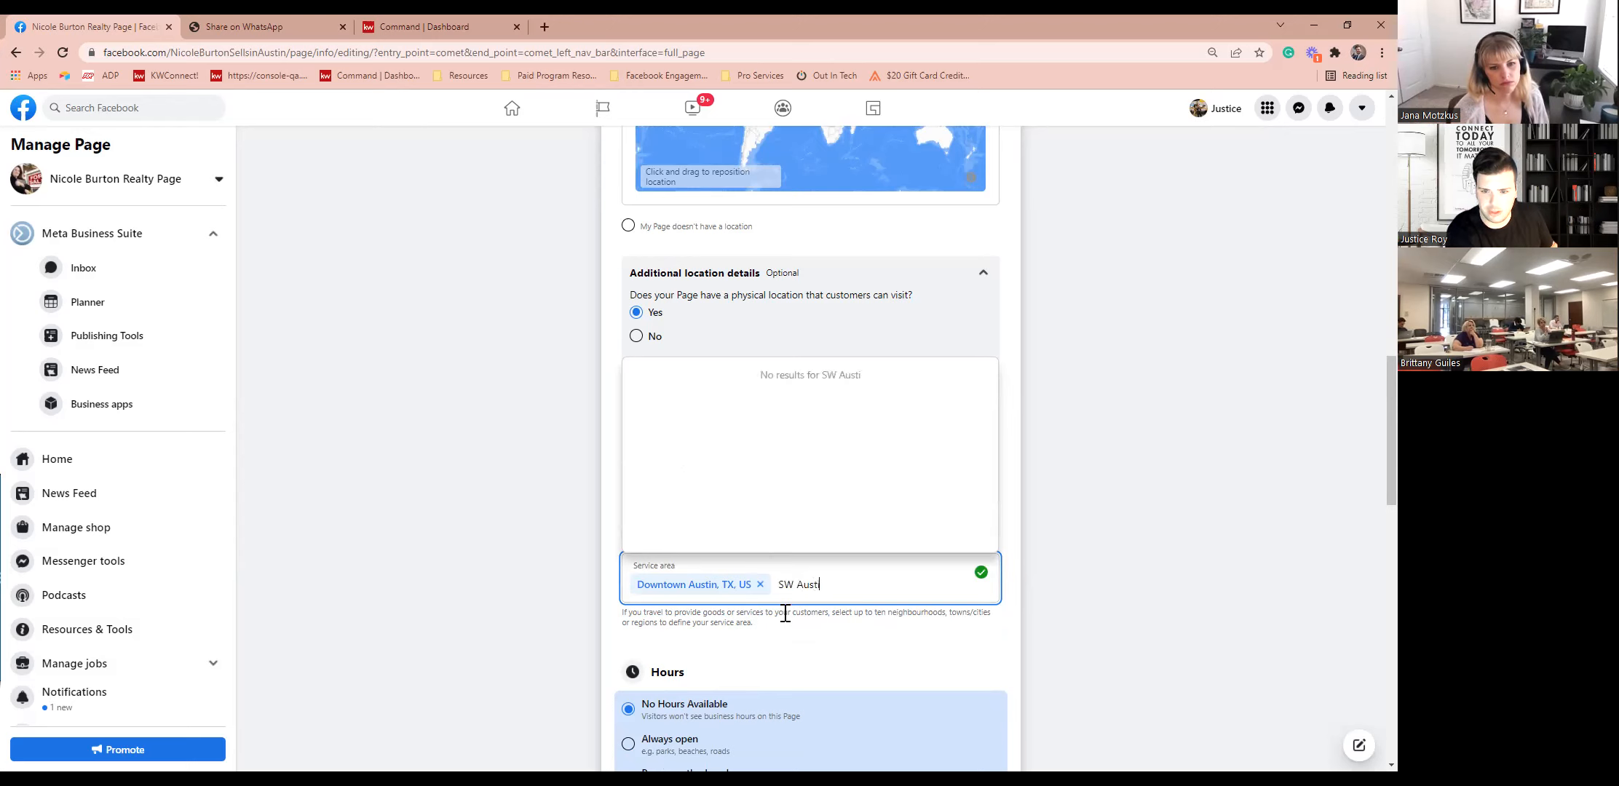
Search the service area for Austin and add Austin, TX, US.
{"action": "type", "text": "Austin"}
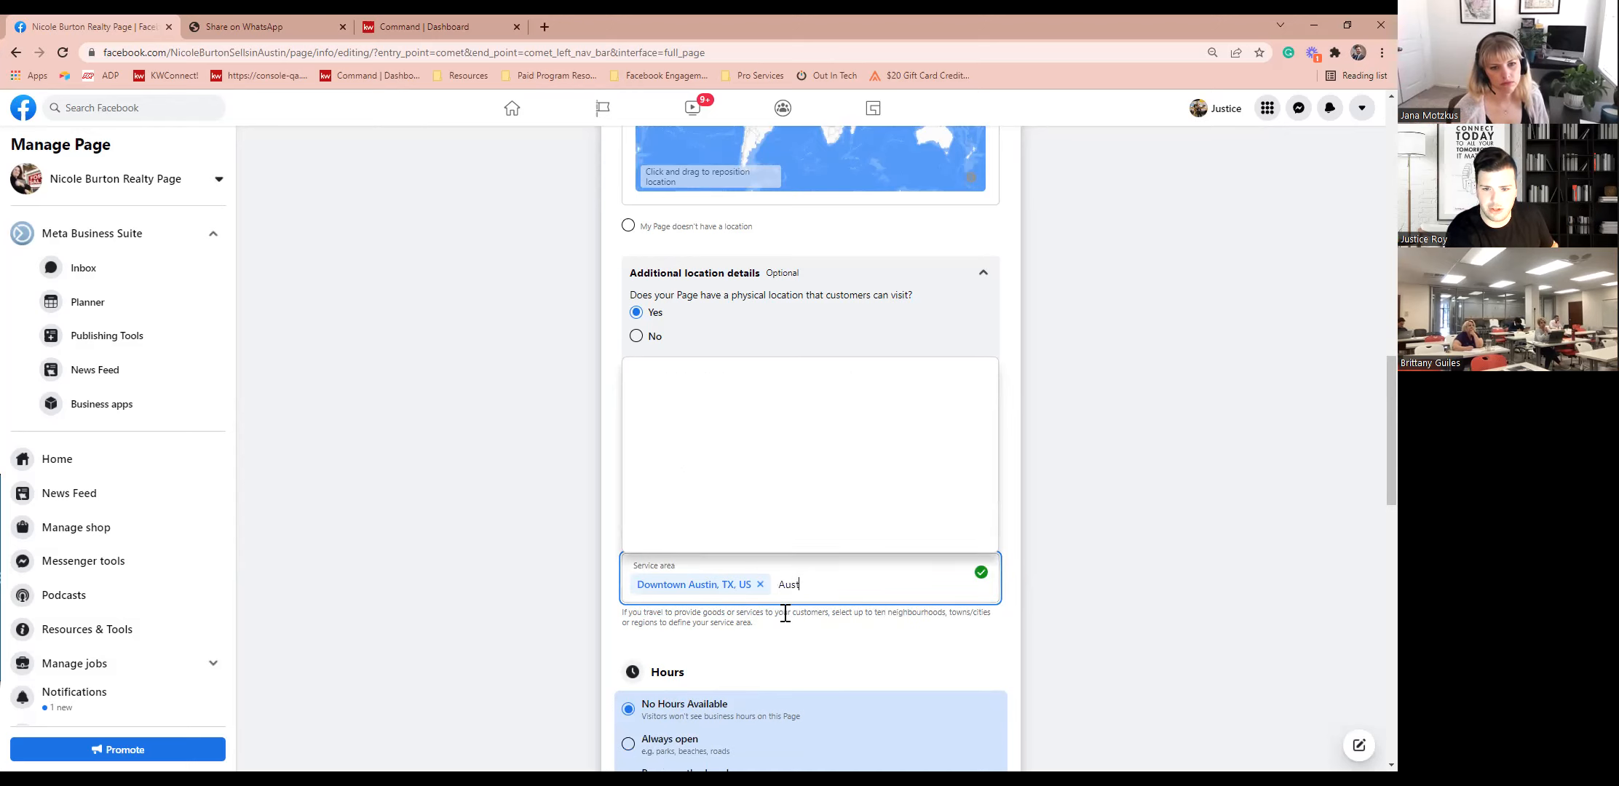
{"action": "scroll", "coordinate": [771, 481], "scroll_direction": "down", "scroll_amount": 1}
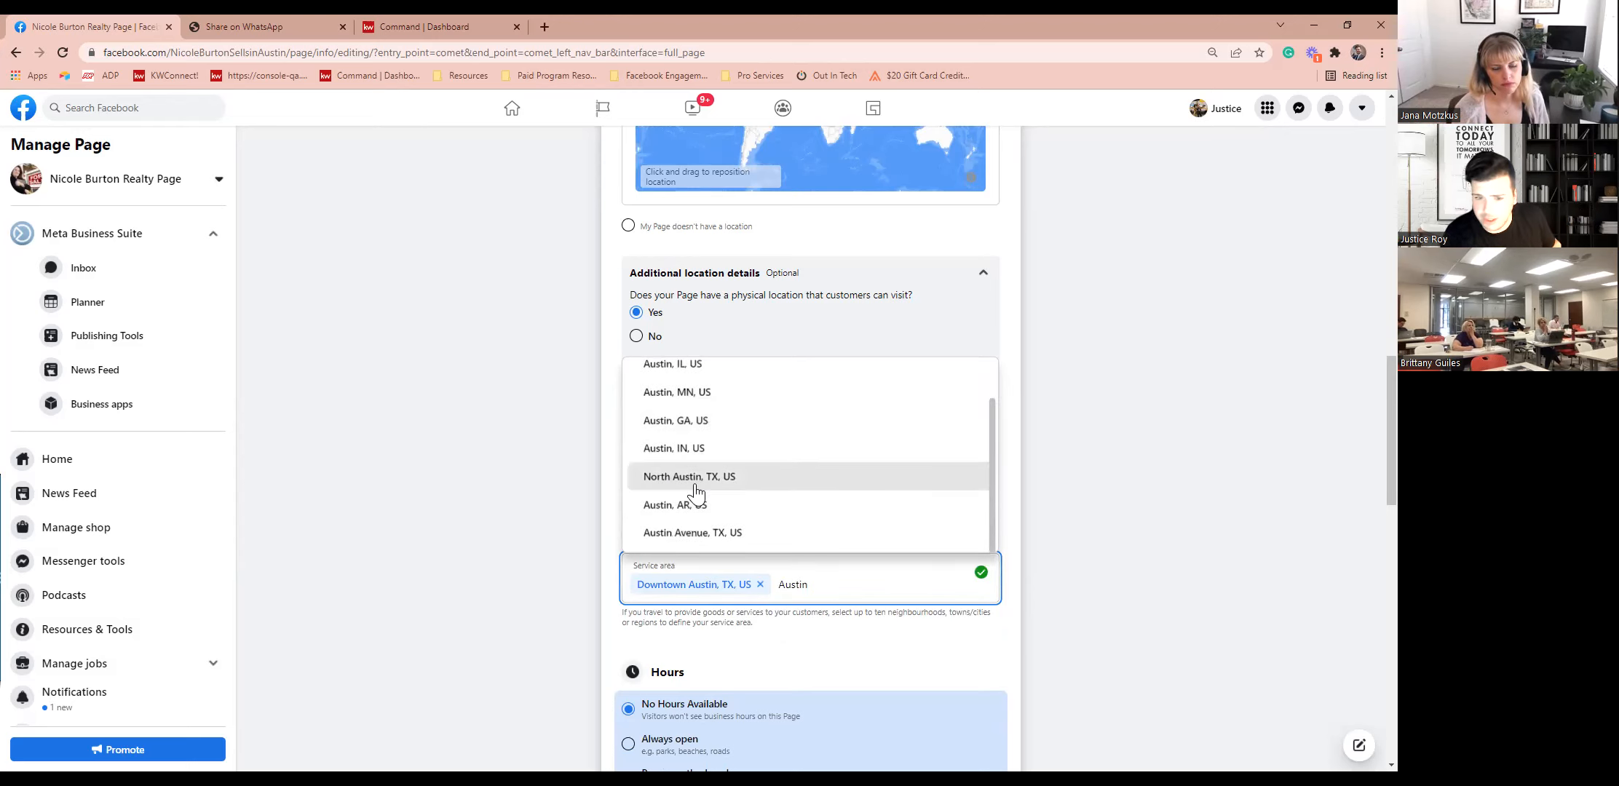
{"action": "scroll", "coordinate": [697, 486], "scroll_direction": "up", "scroll_amount": 1}
{"action": "scroll", "coordinate": [697, 486], "scroll_direction": "down", "scroll_amount": 1}
{"action": "scroll", "coordinate": [698, 379], "scroll_direction": "up", "scroll_amount": 1}
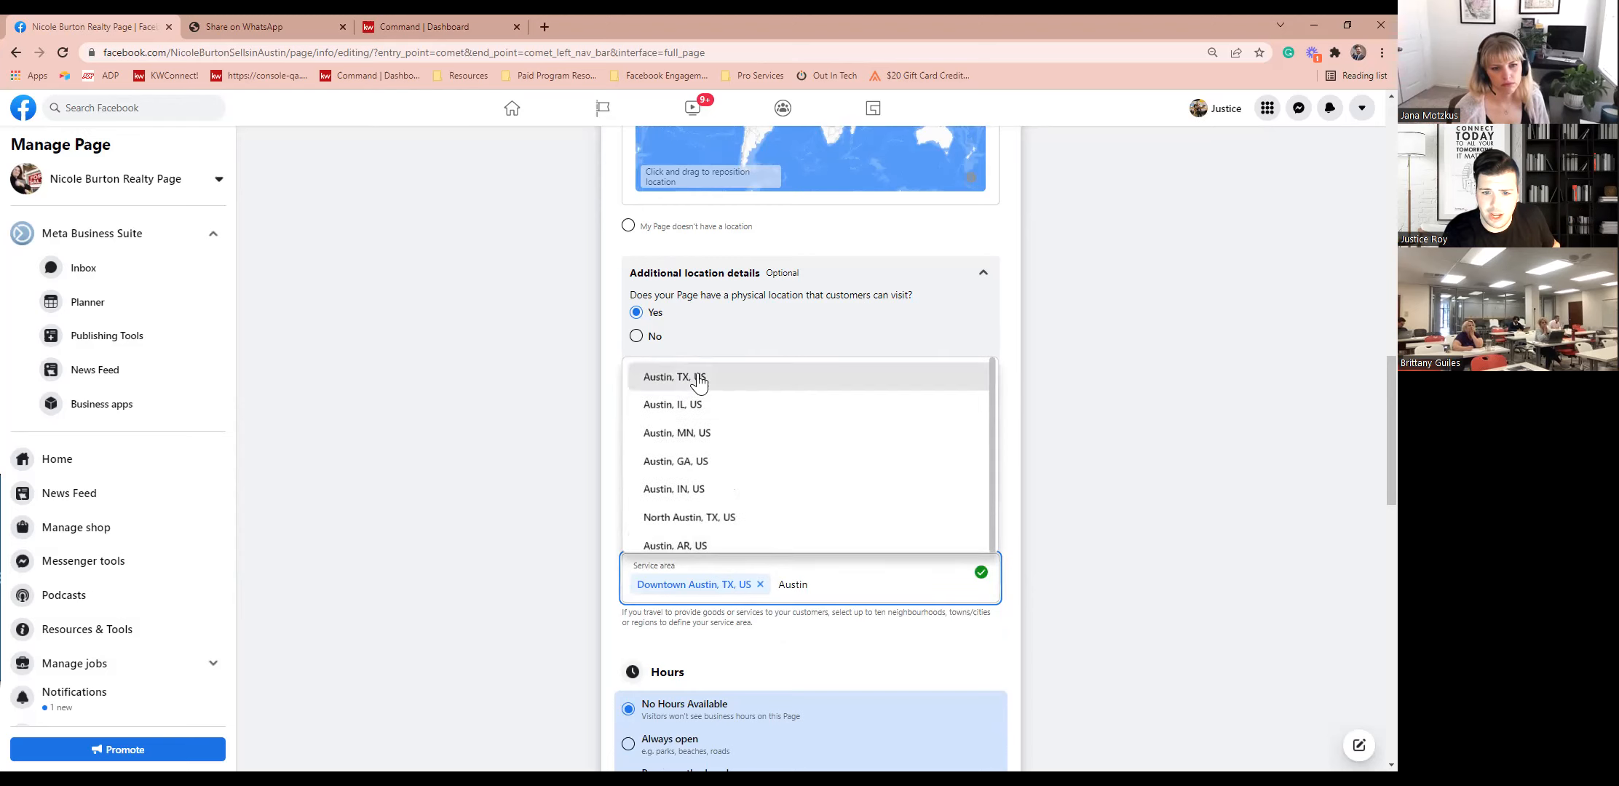
{"action": "left_click", "coordinate": [699, 380]}
Try to add South Austin to the service area, look through the suggestions, and clear the search text.
{"action": "left_click", "coordinate": [879, 613]}
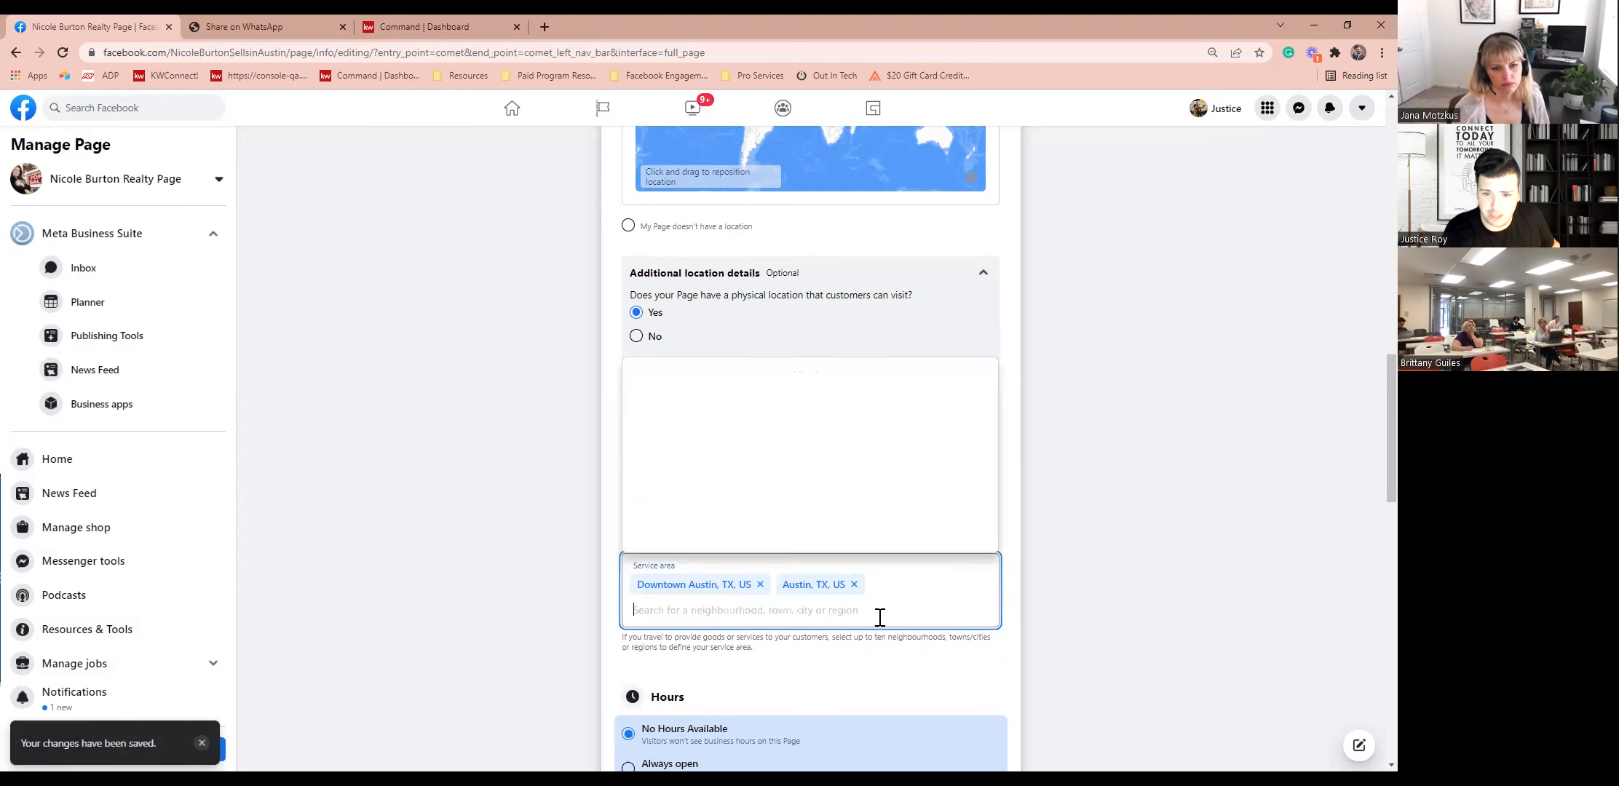
{"action": "type", "text": "South Austin"}
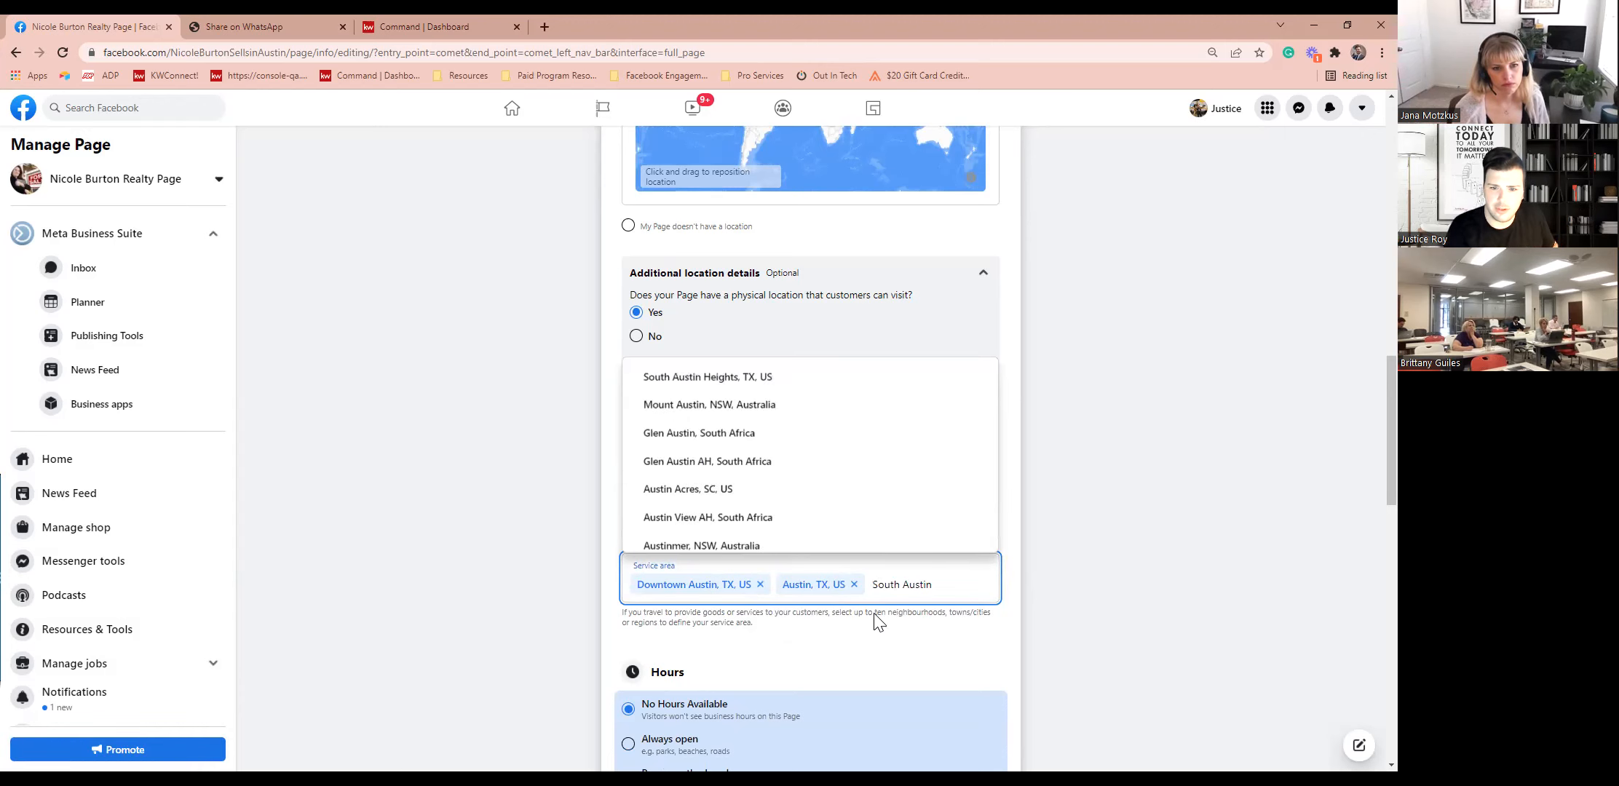
{"action": "scroll", "coordinate": [773, 463], "scroll_direction": "down", "scroll_amount": 3}
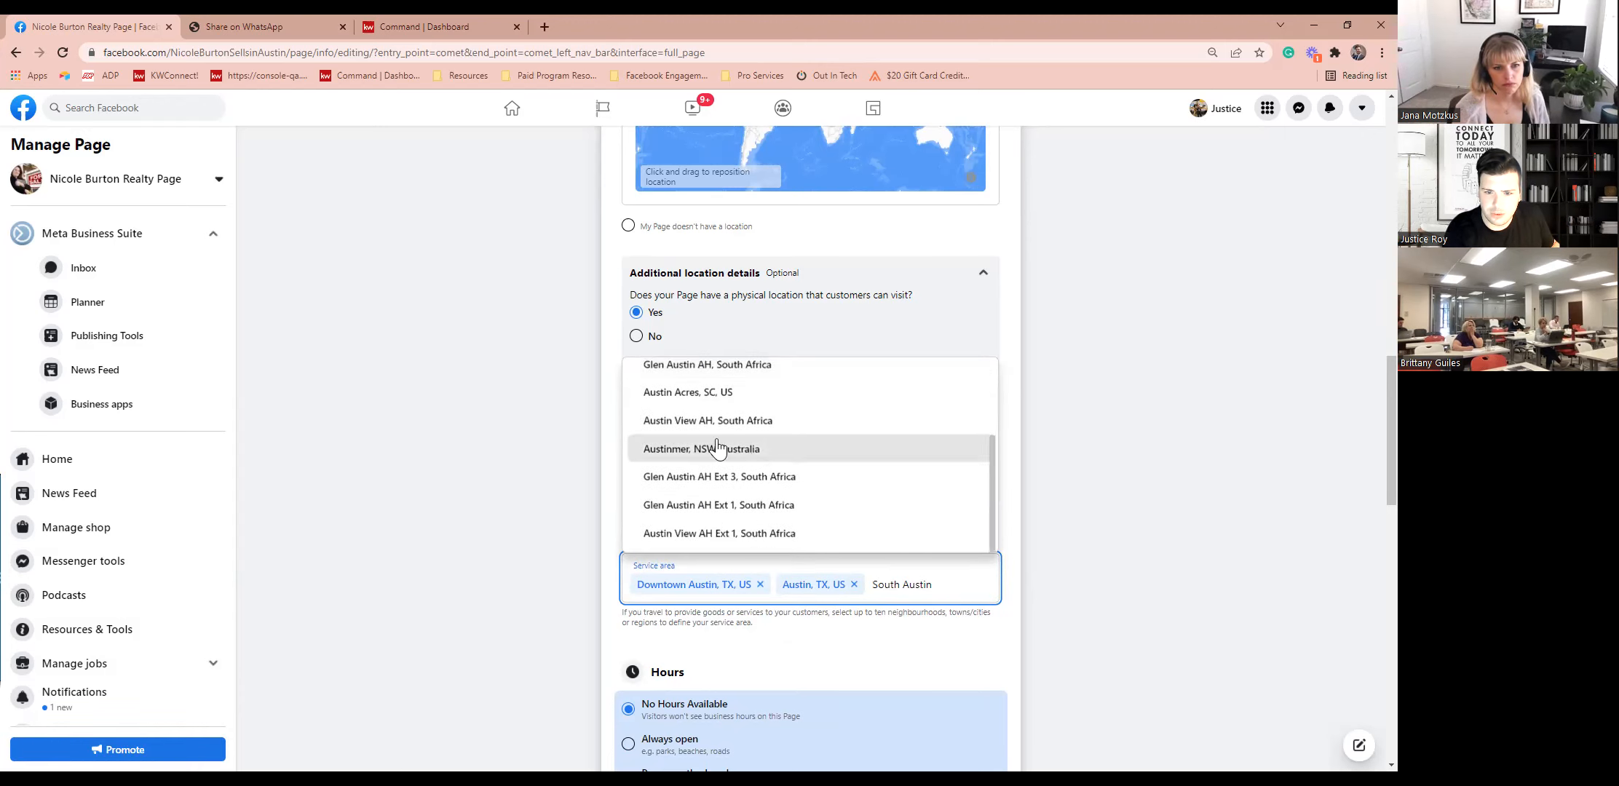
{"action": "scroll", "coordinate": [809, 418], "scroll_direction": "down", "scroll_amount": 2}
{"action": "scroll", "coordinate": [791, 393], "scroll_direction": "up", "scroll_amount": 3}
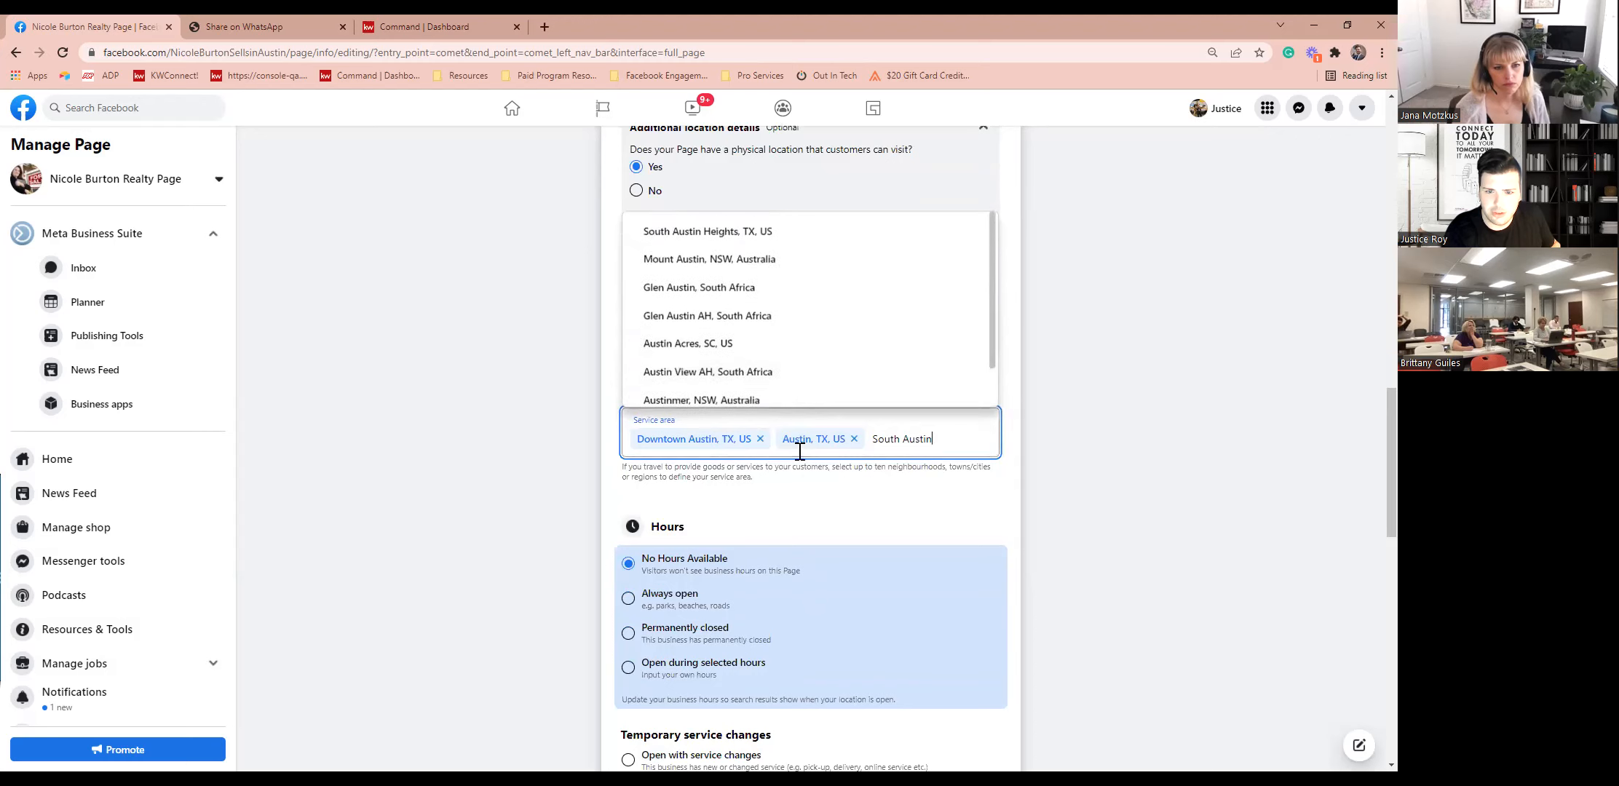
{"action": "scroll", "coordinate": [801, 455], "scroll_direction": "up", "scroll_amount": 1}
{"action": "key", "text": "BackSpace"}
{"action": "key", "text": "BackSpace"}
{"action": "key", "text": "BackSpace"}
{"action": "key", "text": "BackSpace"}
{"action": "key", "text": "BackSpace"}
{"action": "key", "text": "BackSpace"}
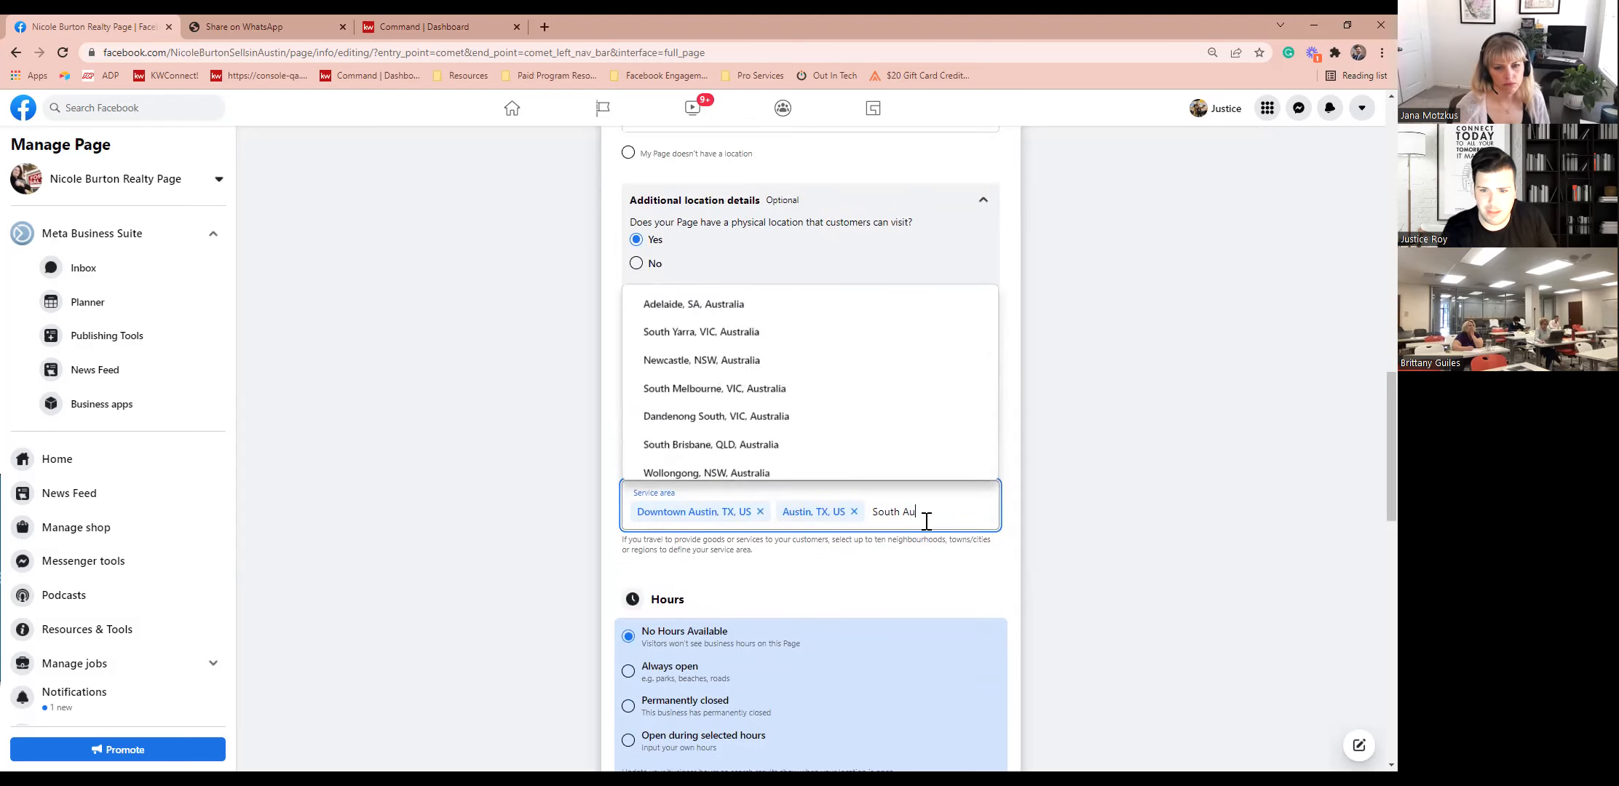
{"action": "key", "text": "BackSpace"}
{"action": "key", "text": "BackSpace"}
{"action": "key", "text": "BackSpace"}
{"action": "key", "text": "BackSpace"}
{"action": "key", "text": "BackSpace"}
{"action": "key", "text": "BackSpace"}
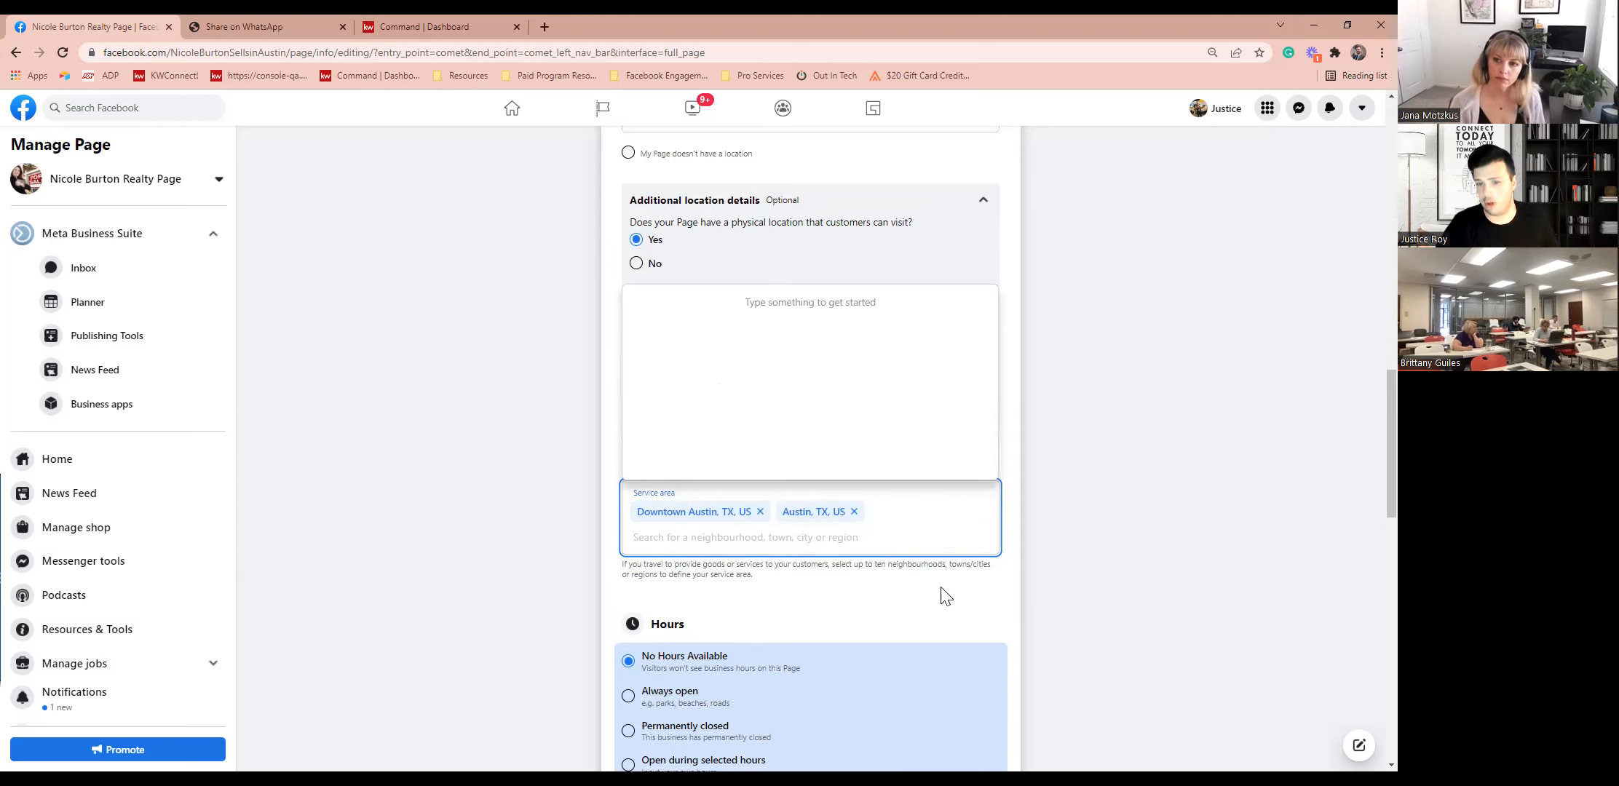
{"action": "left_click", "coordinate": [734, 573]}
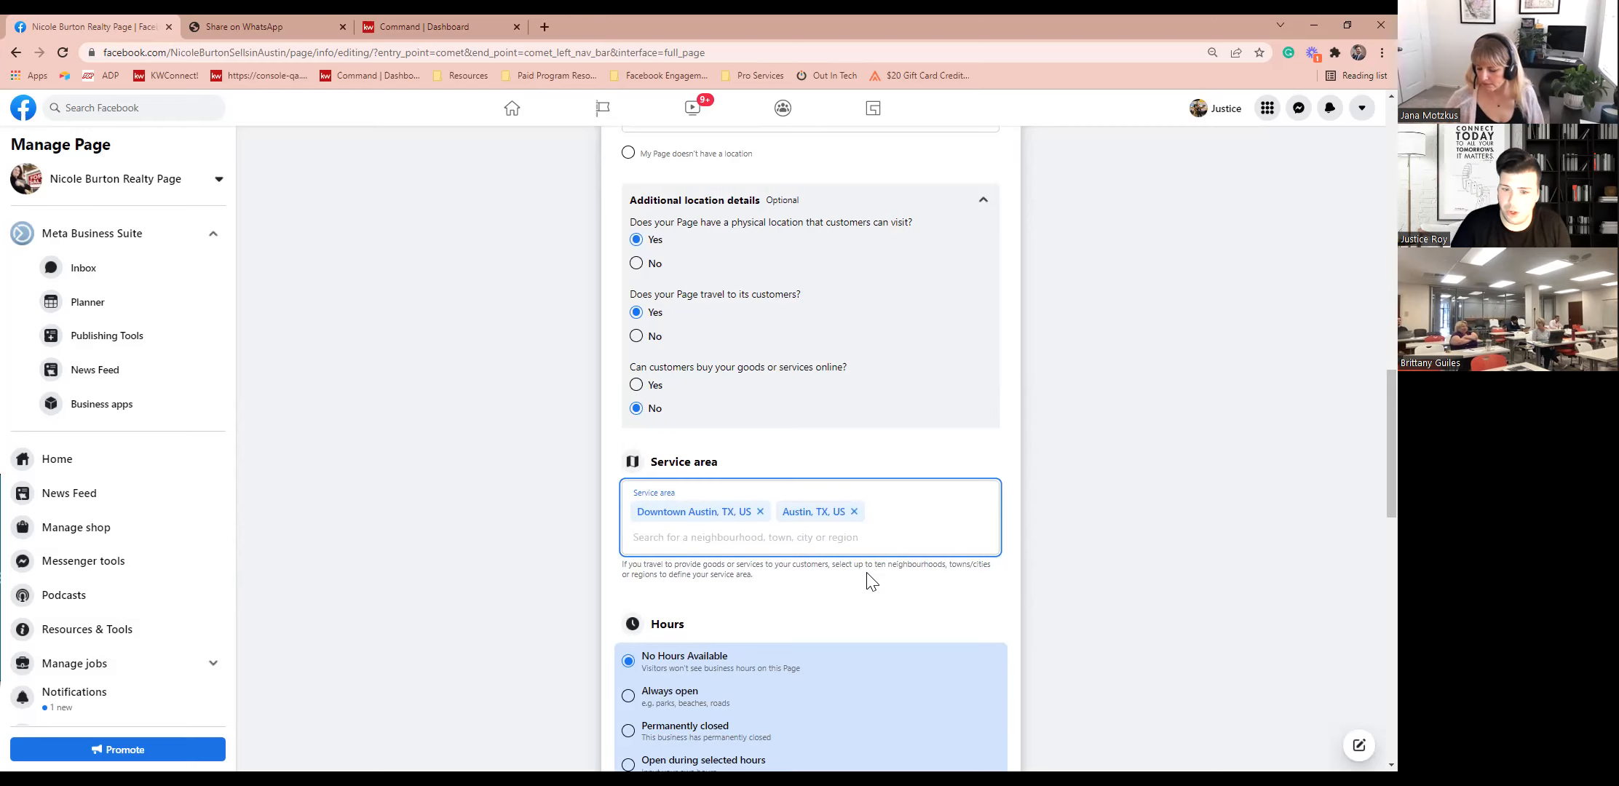
{"action": "left_click", "coordinate": [853, 608]}
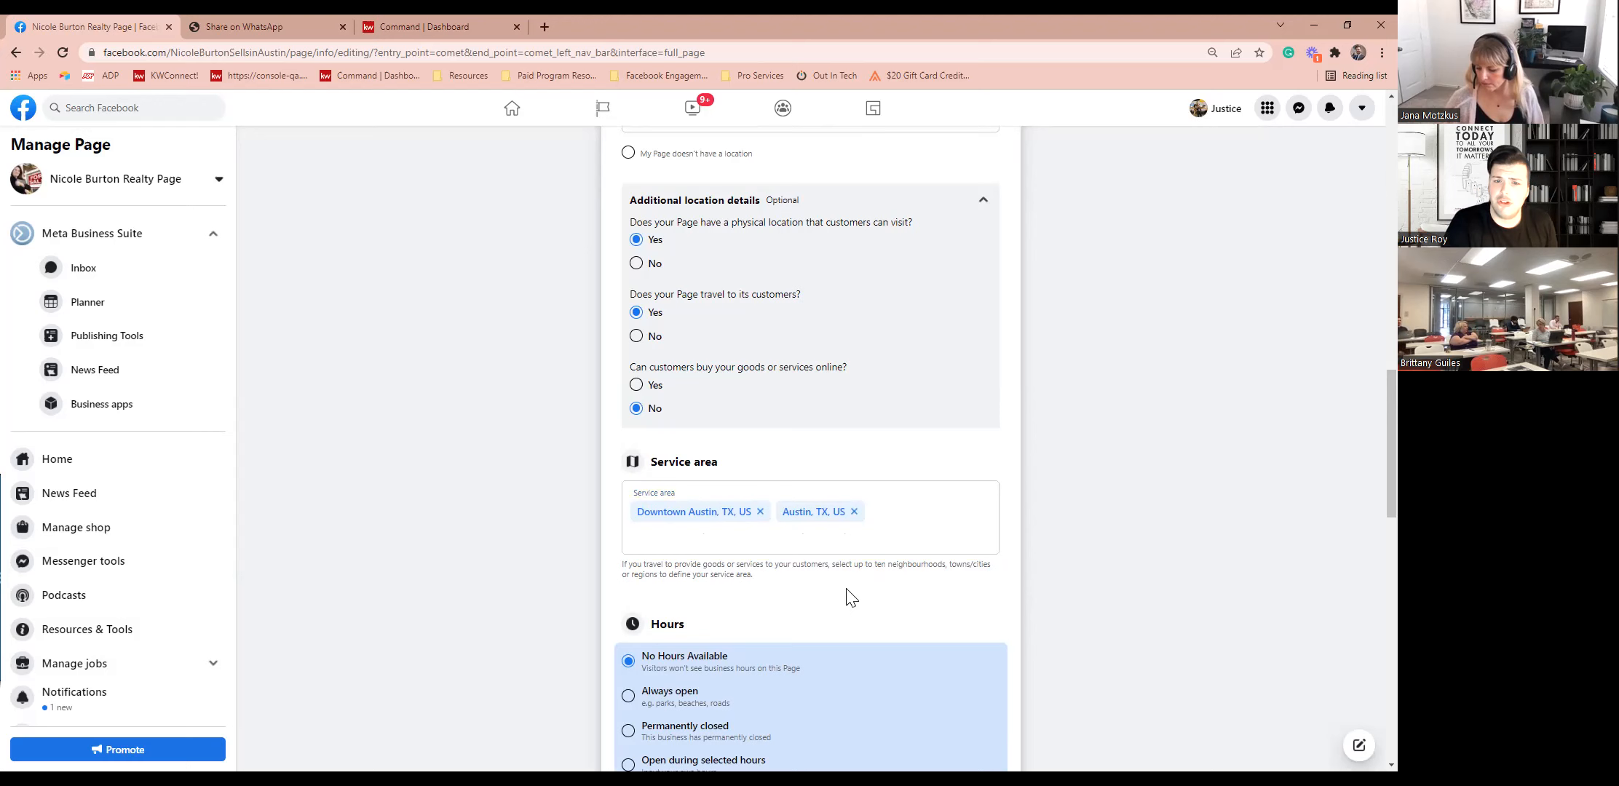
Set the page's business hours to Open during selected hours.
{"action": "scroll", "coordinate": [540, 227], "scroll_direction": "up", "scroll_amount": 1}
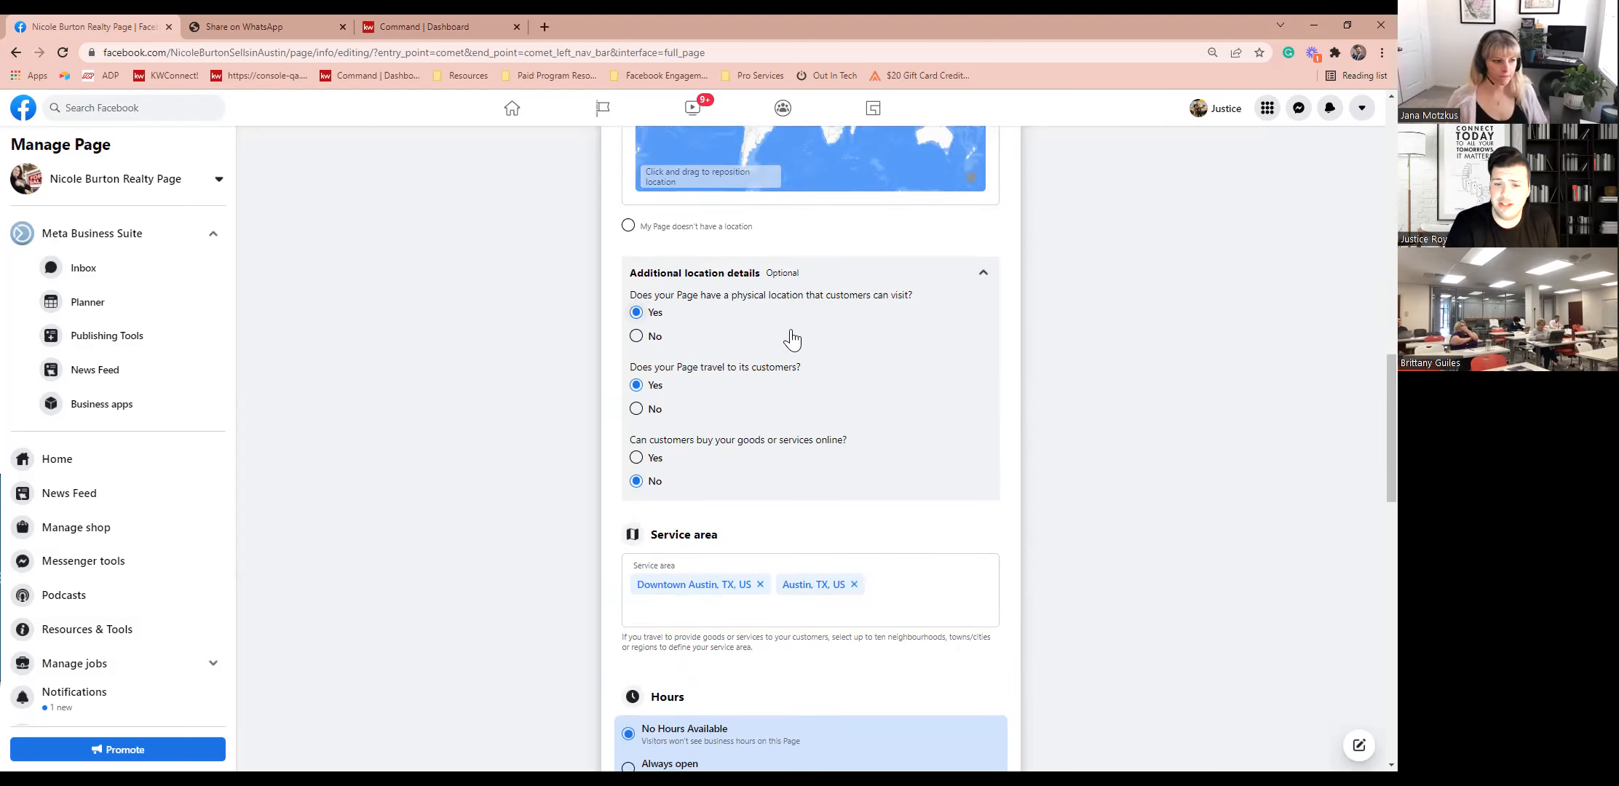
{"action": "scroll", "coordinate": [771, 342], "scroll_direction": "down", "scroll_amount": 1}
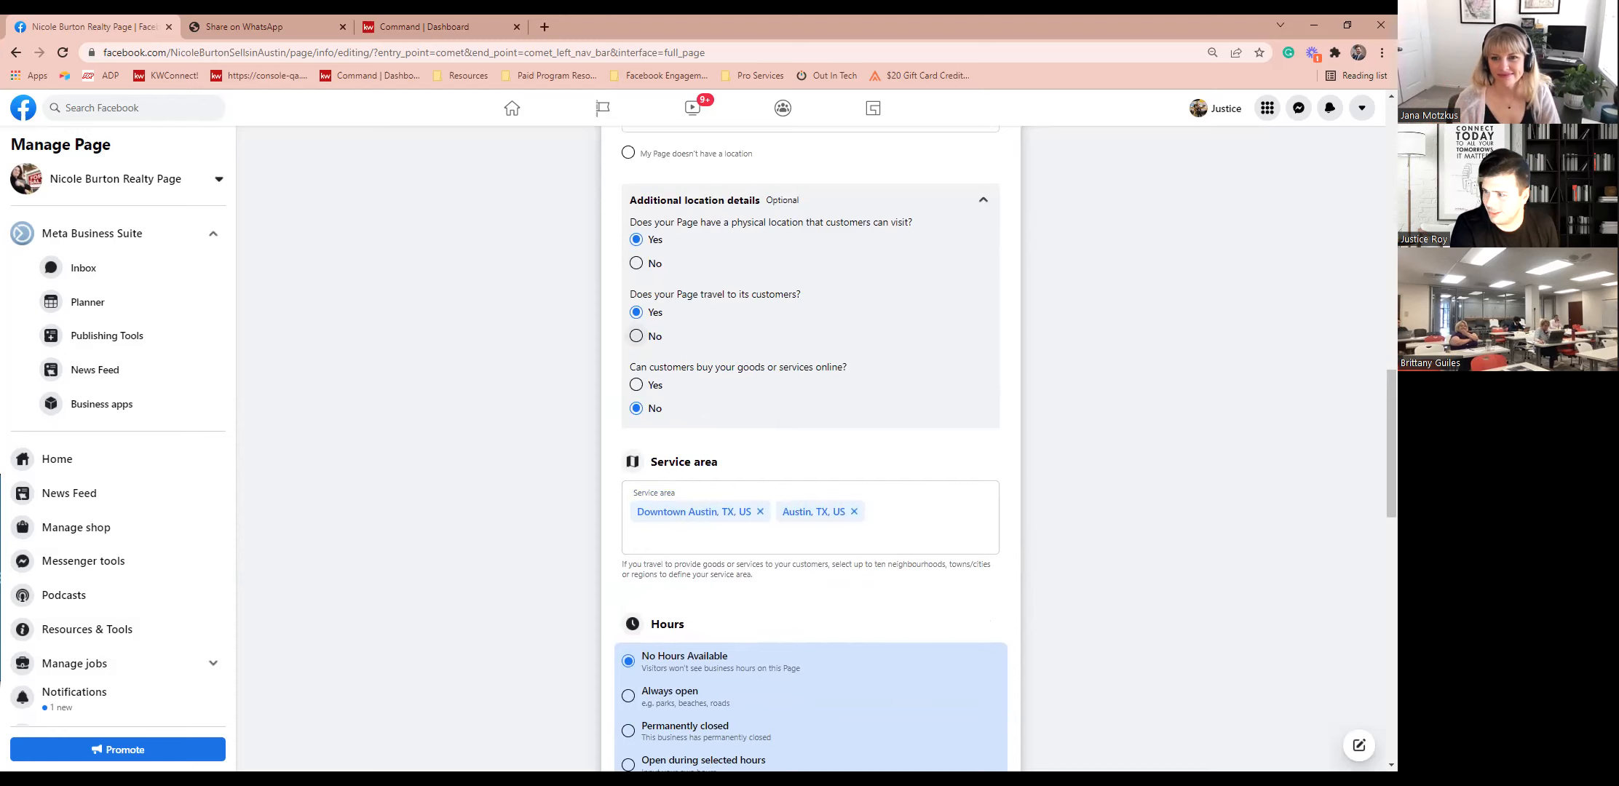
{"action": "scroll", "coordinate": [815, 531], "scroll_direction": "down", "scroll_amount": 3}
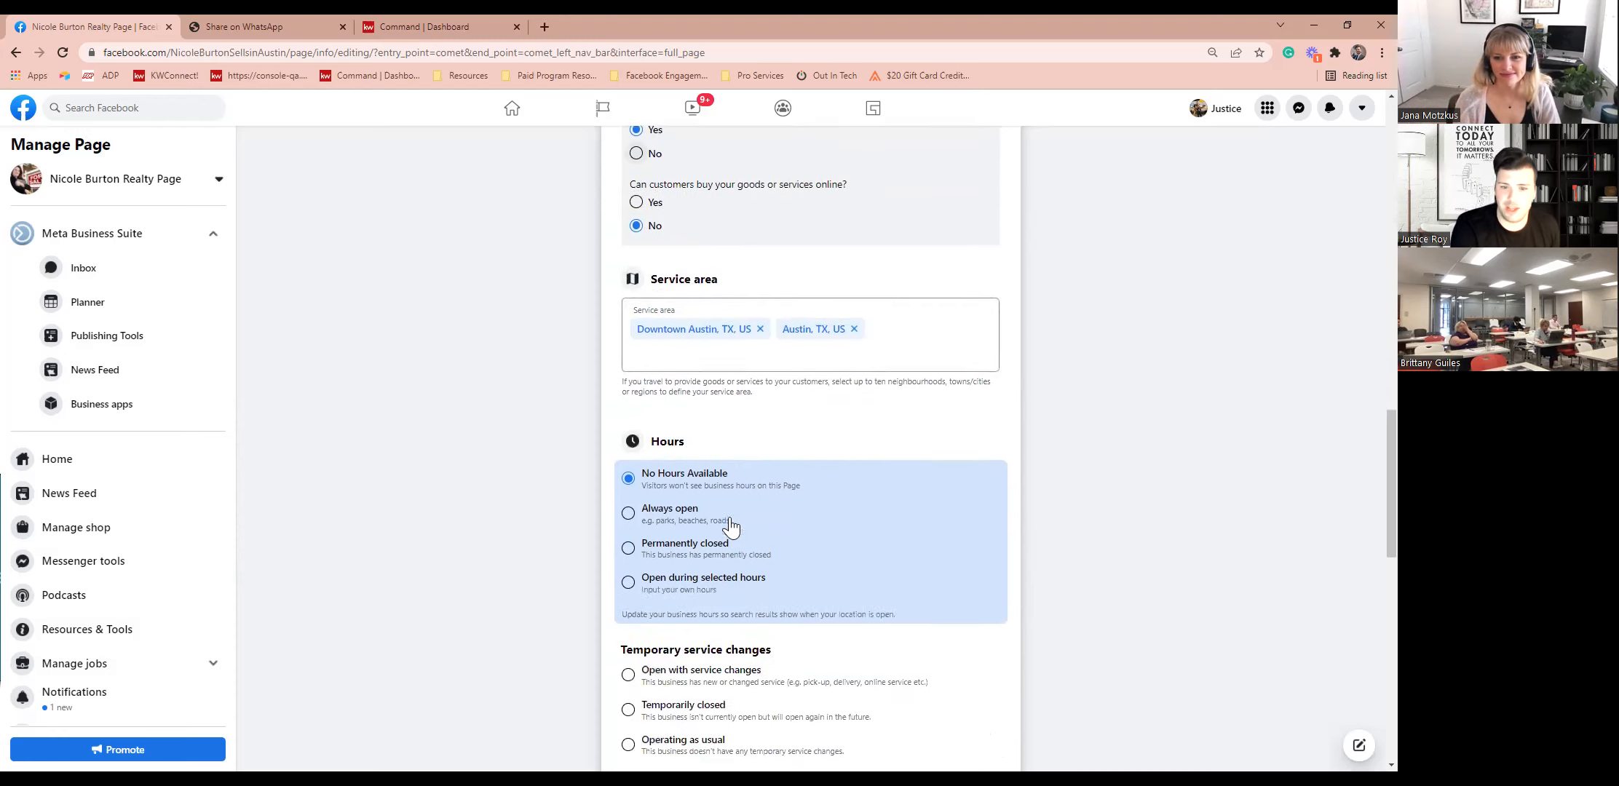
{"action": "scroll", "coordinate": [955, 580], "scroll_direction": "down", "scroll_amount": 1}
{"action": "left_click", "coordinate": [1186, 600]}
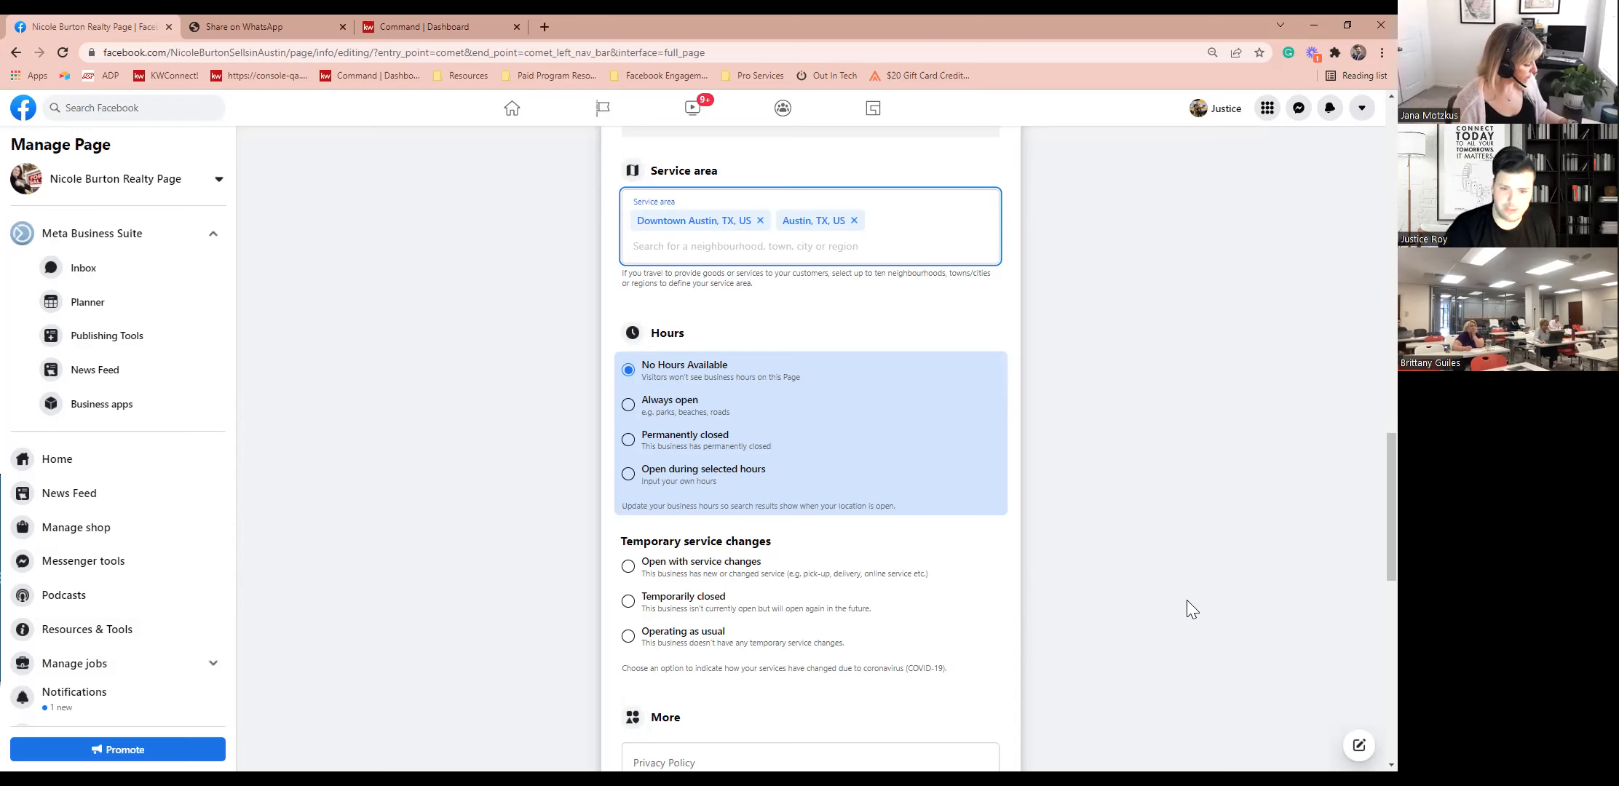
{"action": "left_click", "coordinate": [628, 405]}
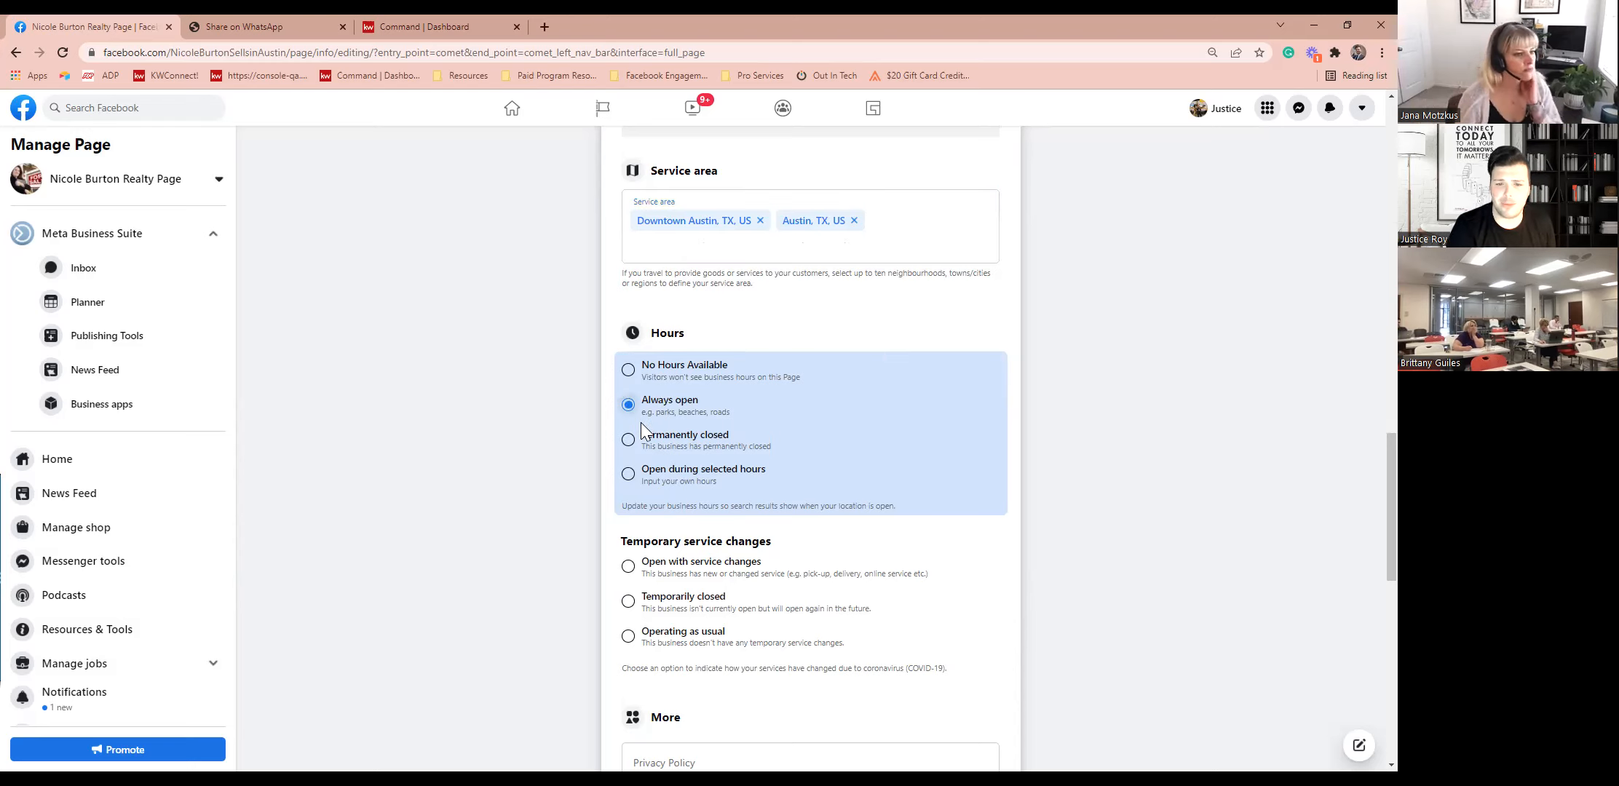
{"action": "left_click", "coordinate": [631, 474]}
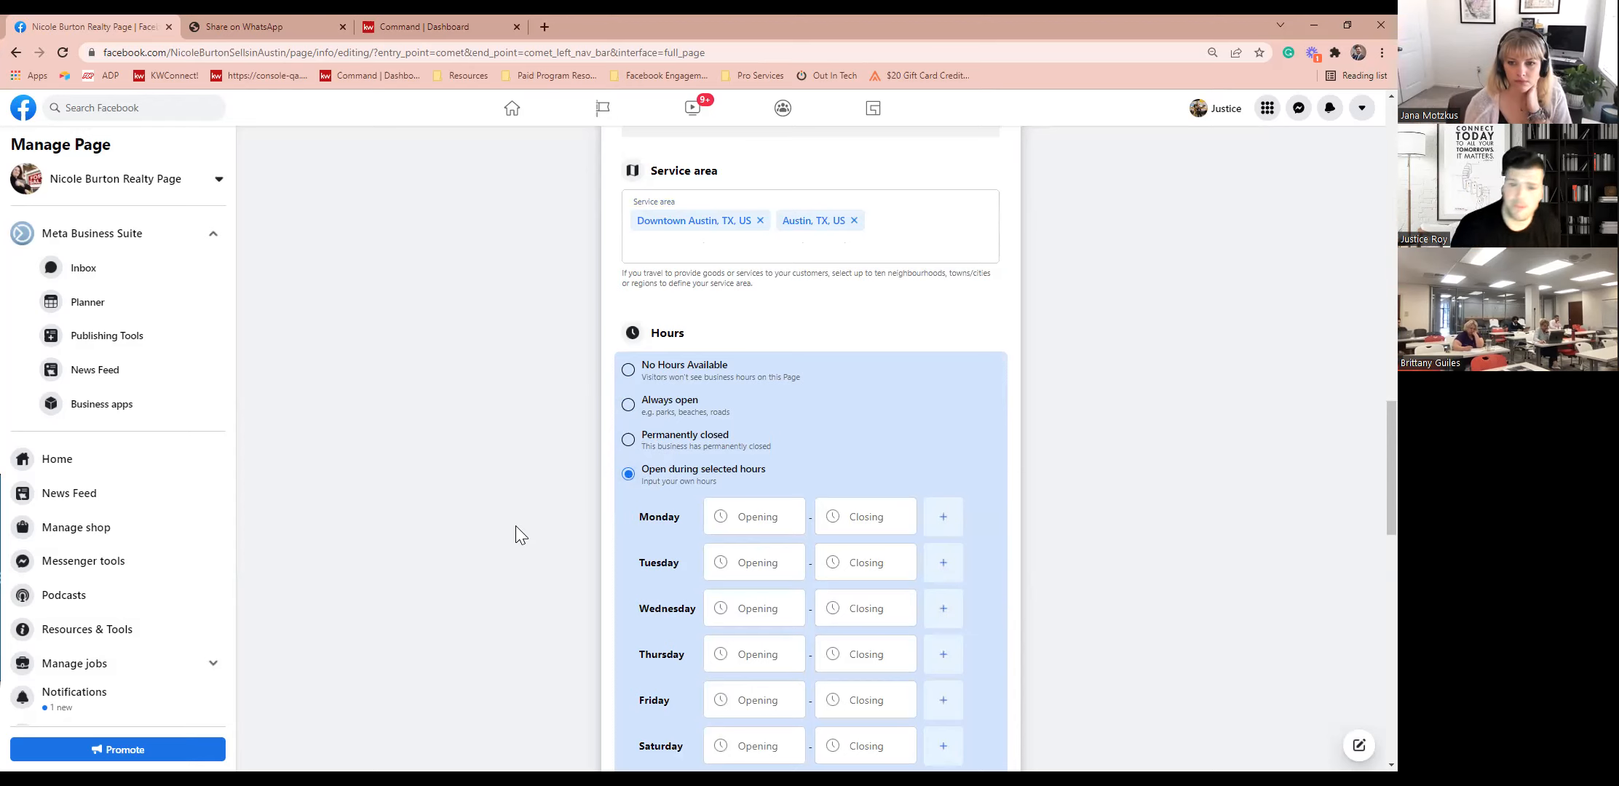
Set Monday's opening time to 08:00.
{"action": "scroll", "coordinate": [466, 510], "scroll_direction": "down", "scroll_amount": 2}
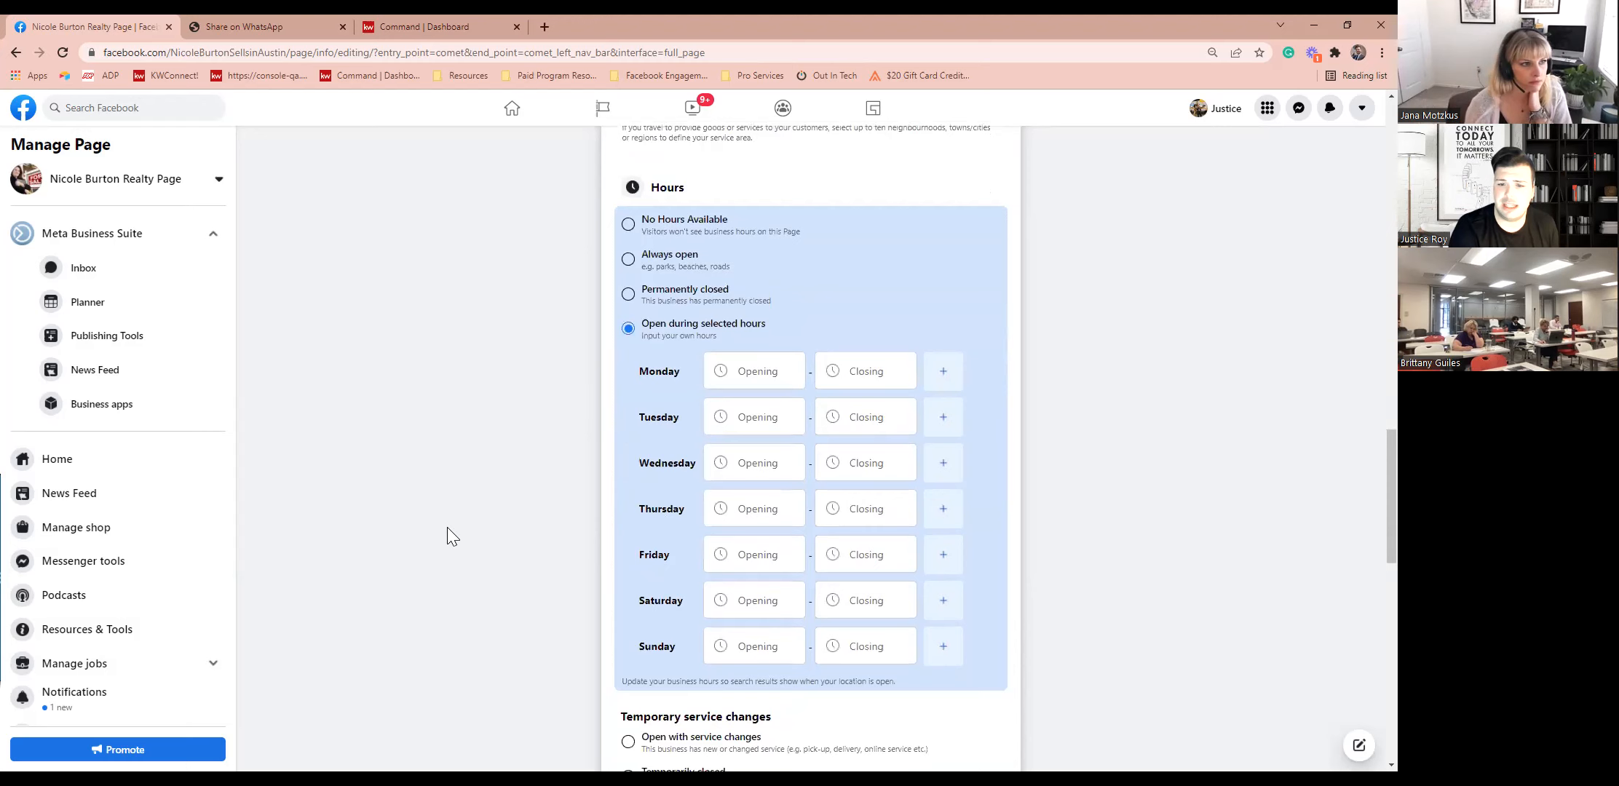
{"action": "left_click", "coordinate": [724, 378]}
{"action": "type", "text": "8:00"}
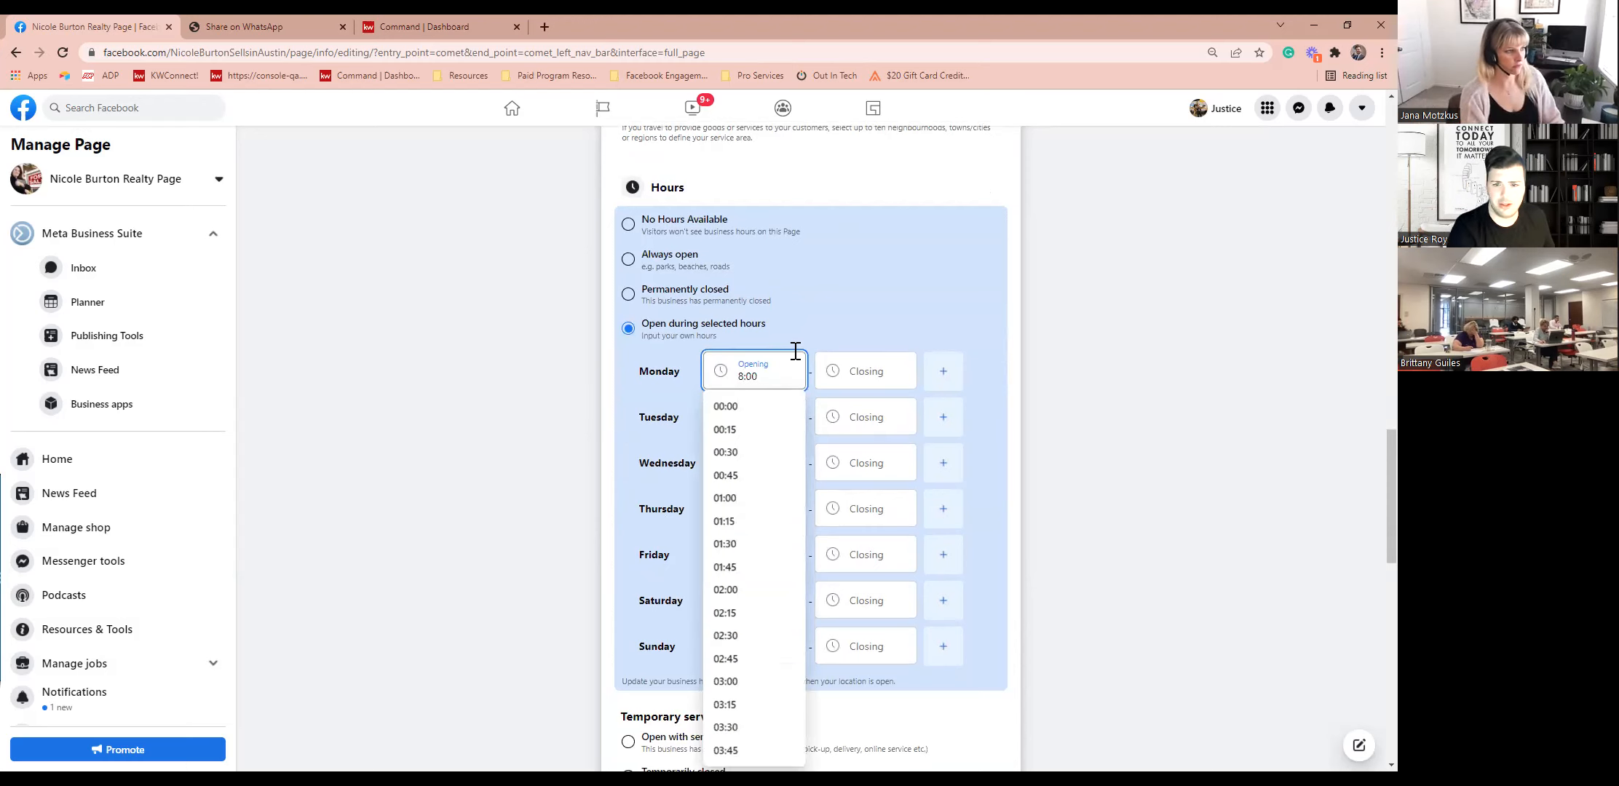
{"action": "scroll", "coordinate": [727, 691], "scroll_direction": "down", "scroll_amount": 5}
{"action": "left_click", "coordinate": [757, 717]}
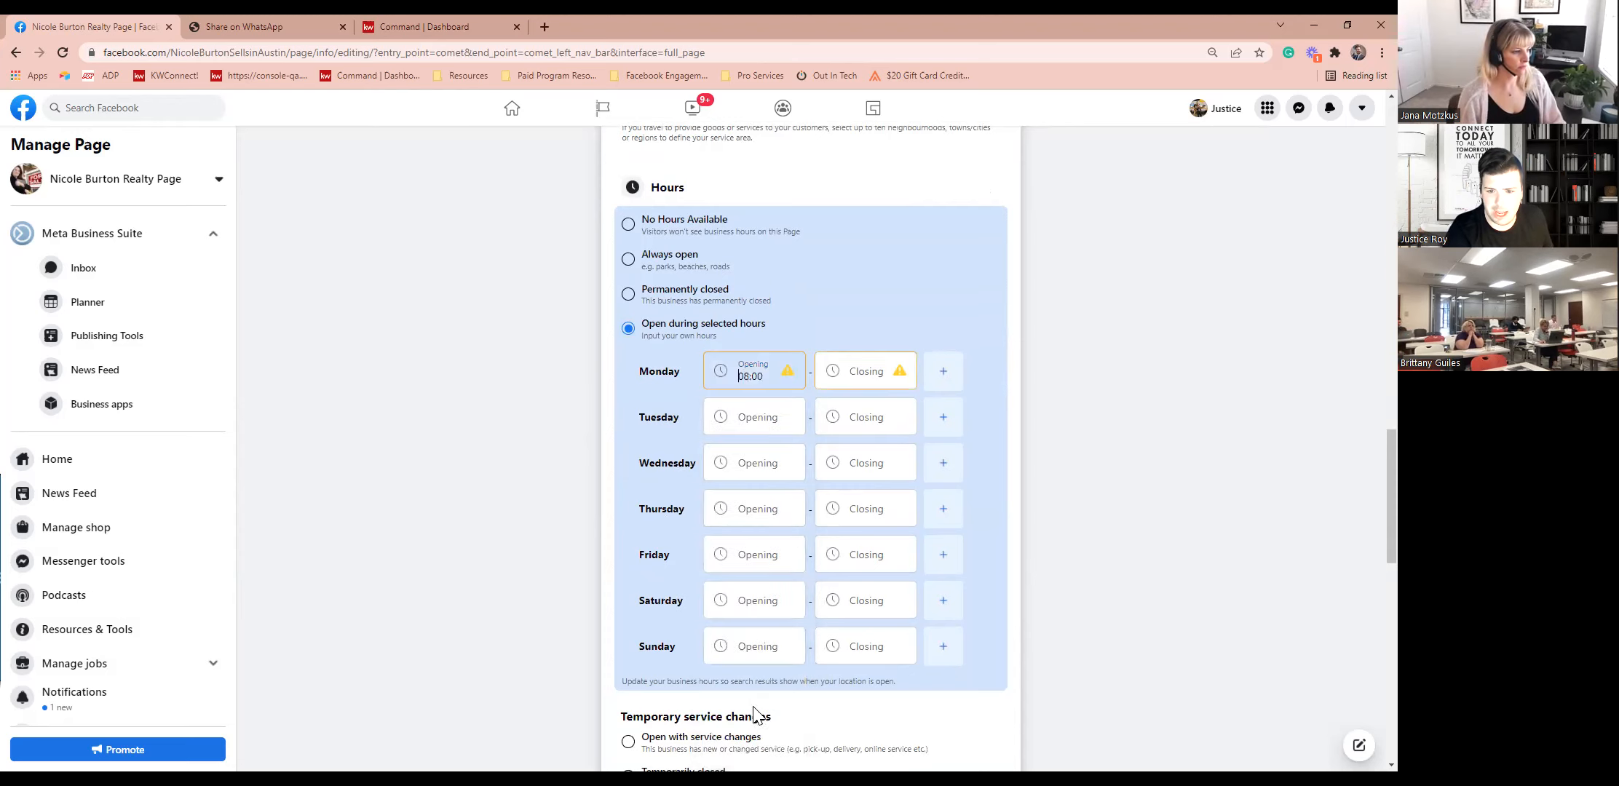
Set Monday's closing time to 12:00.
{"action": "left_click", "coordinate": [863, 372]}
{"action": "scroll", "coordinate": [867, 510], "scroll_direction": "down", "scroll_amount": 2}
{"action": "scroll", "coordinate": [877, 532], "scroll_direction": "down", "scroll_amount": 10}
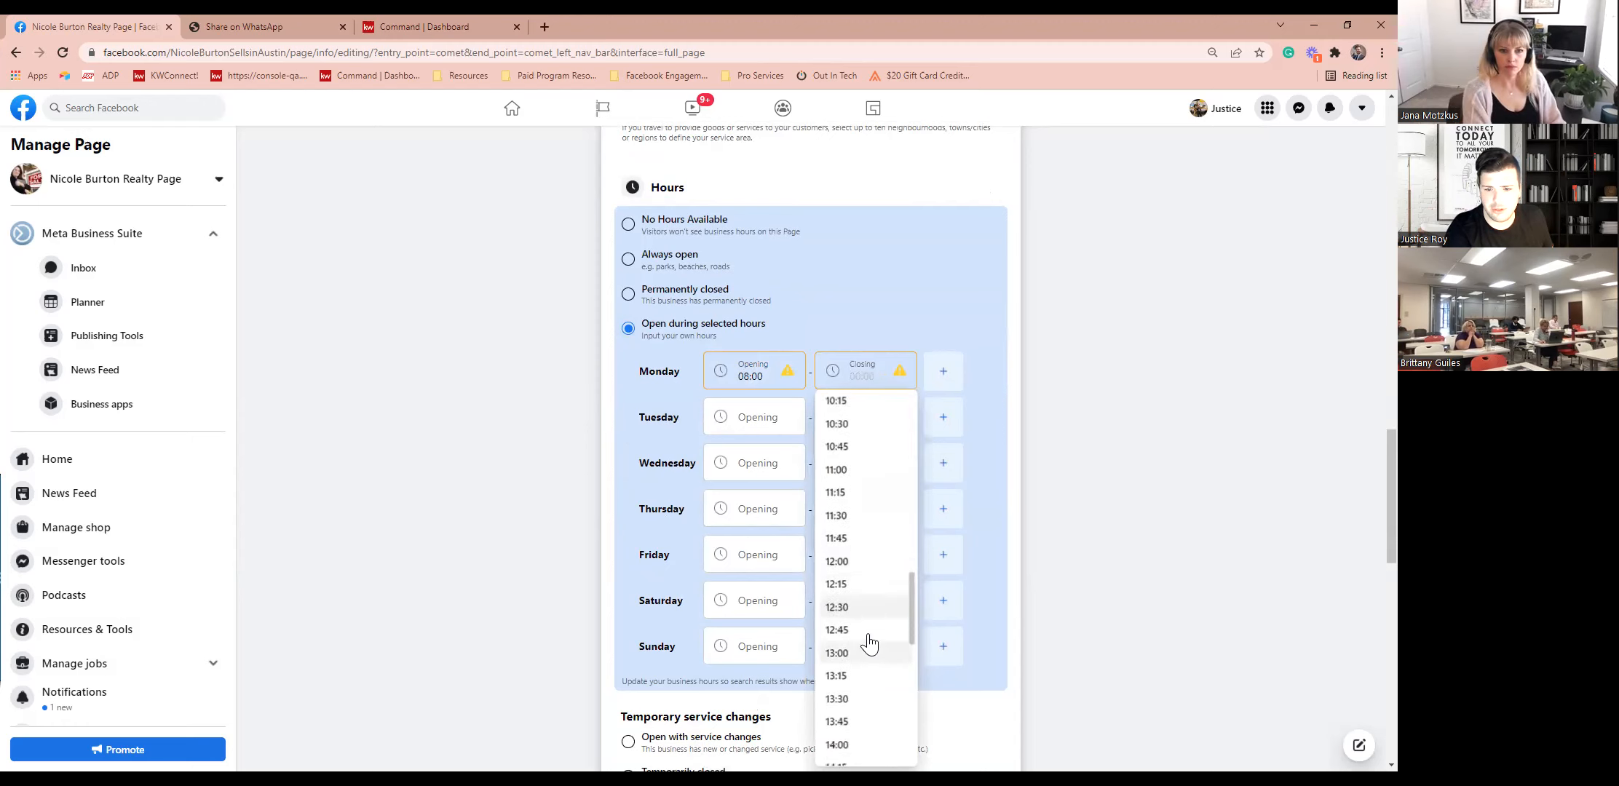
{"action": "left_click", "coordinate": [862, 626]}
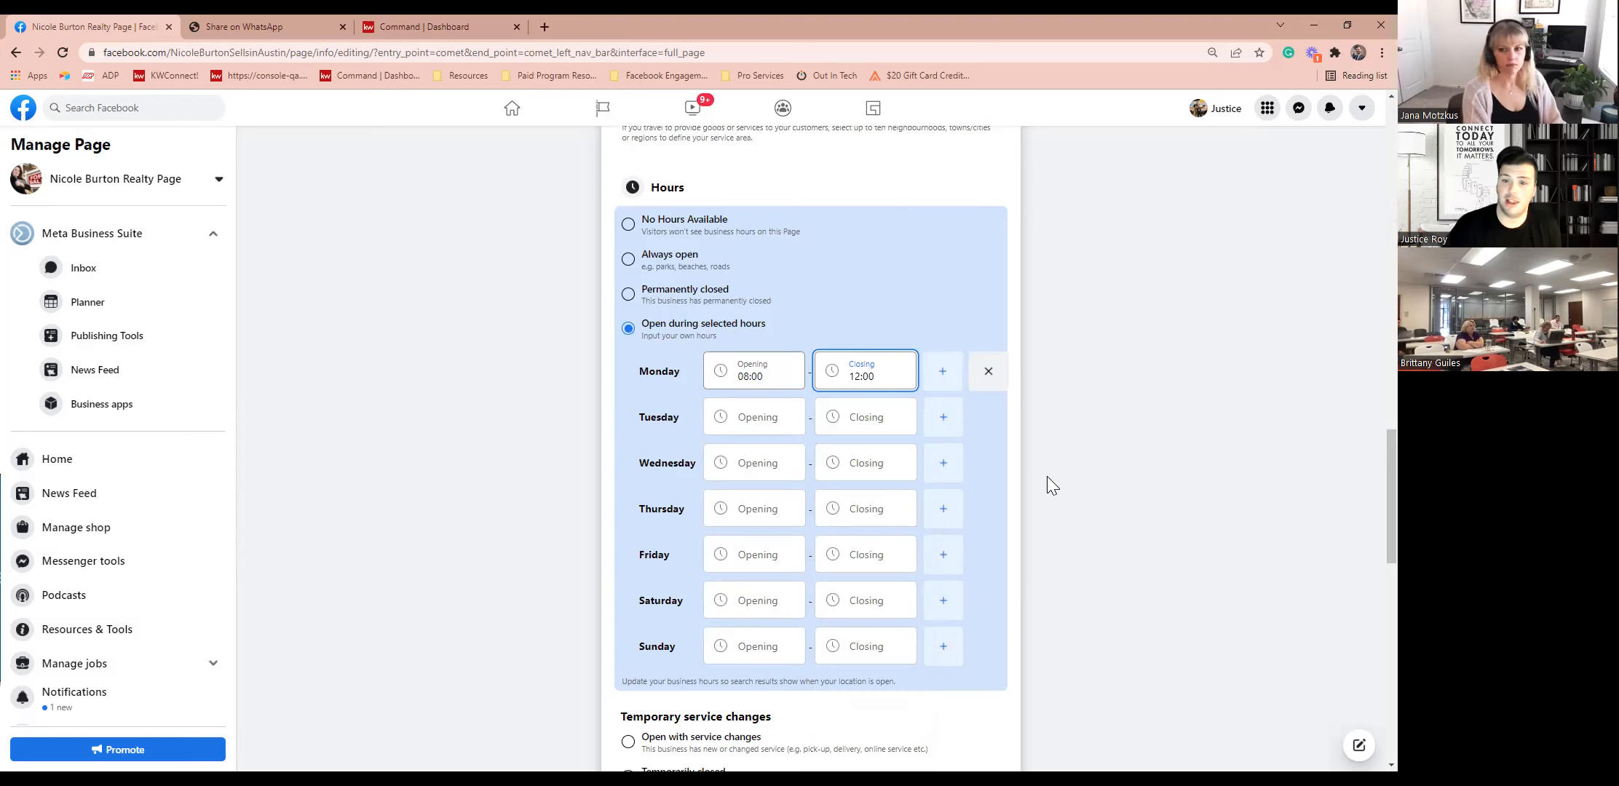
Add a second Monday time range that opens at 13:00 and closes at 17:00.
{"action": "left_click", "coordinate": [941, 371]}
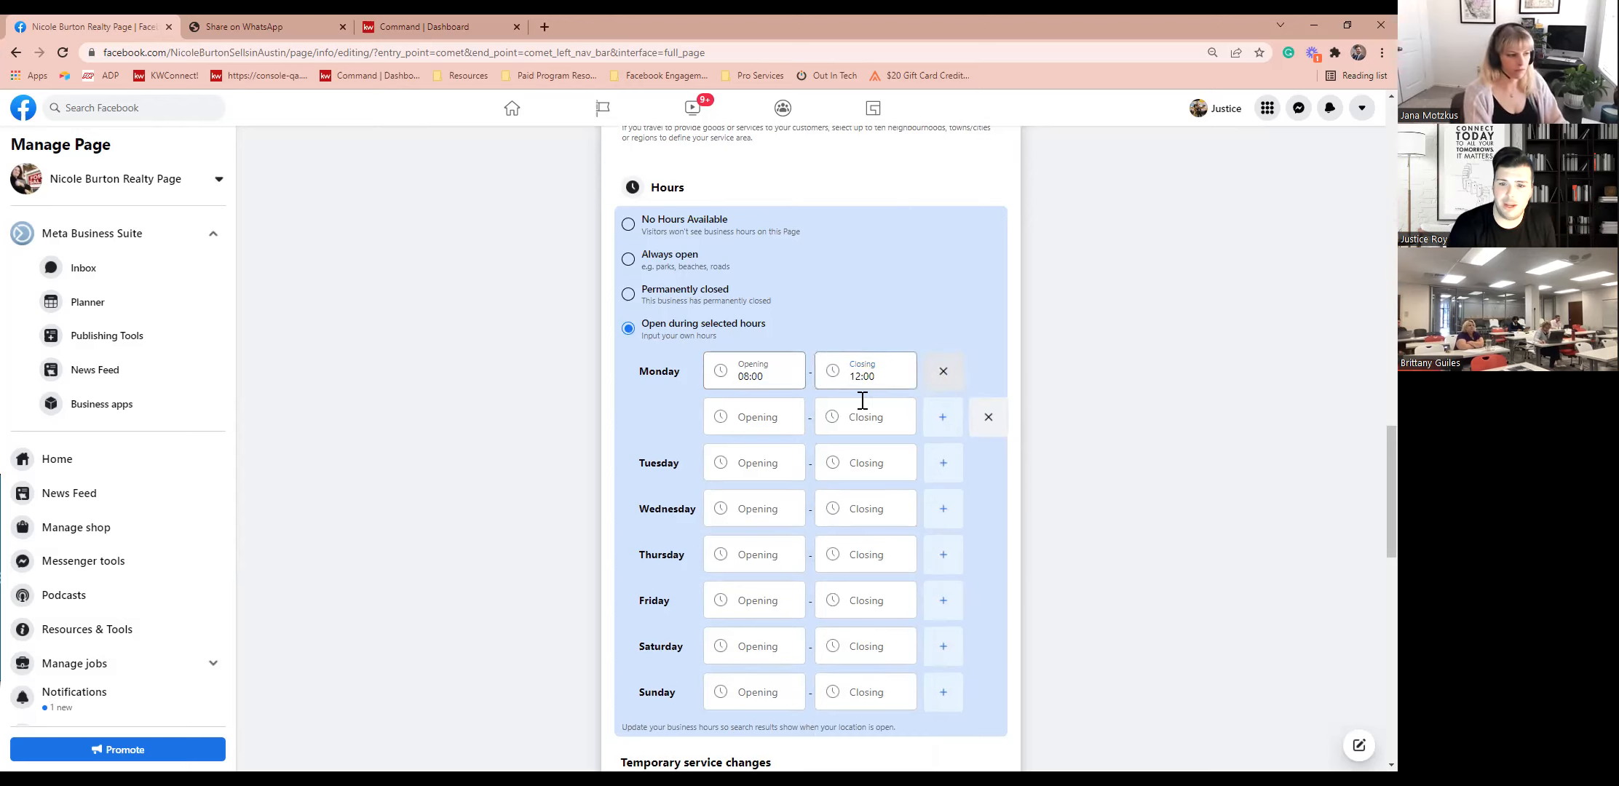
{"action": "left_click", "coordinate": [743, 417]}
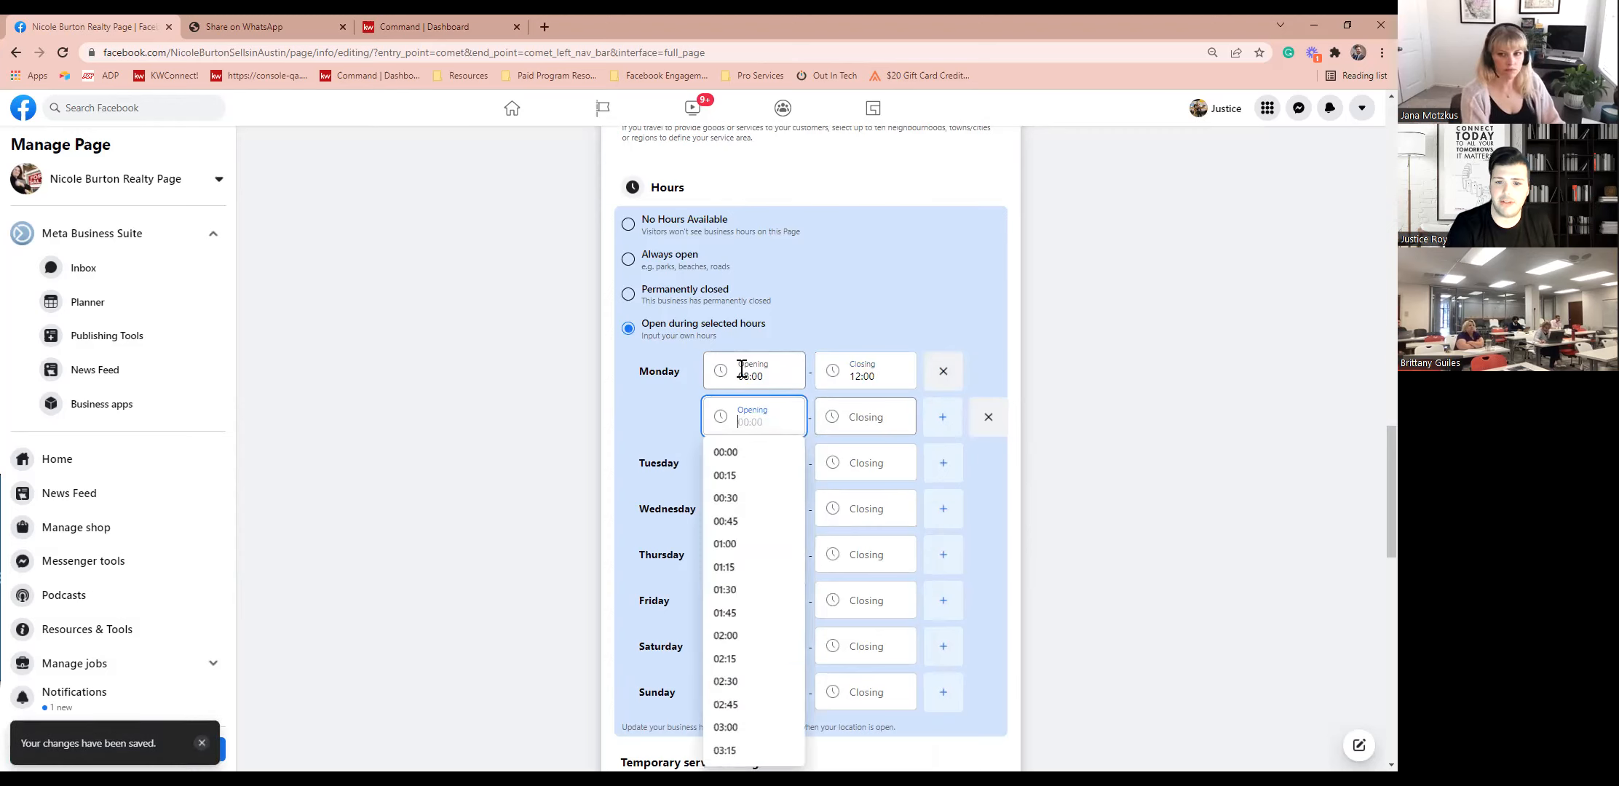
{"action": "type", "text": "1"}
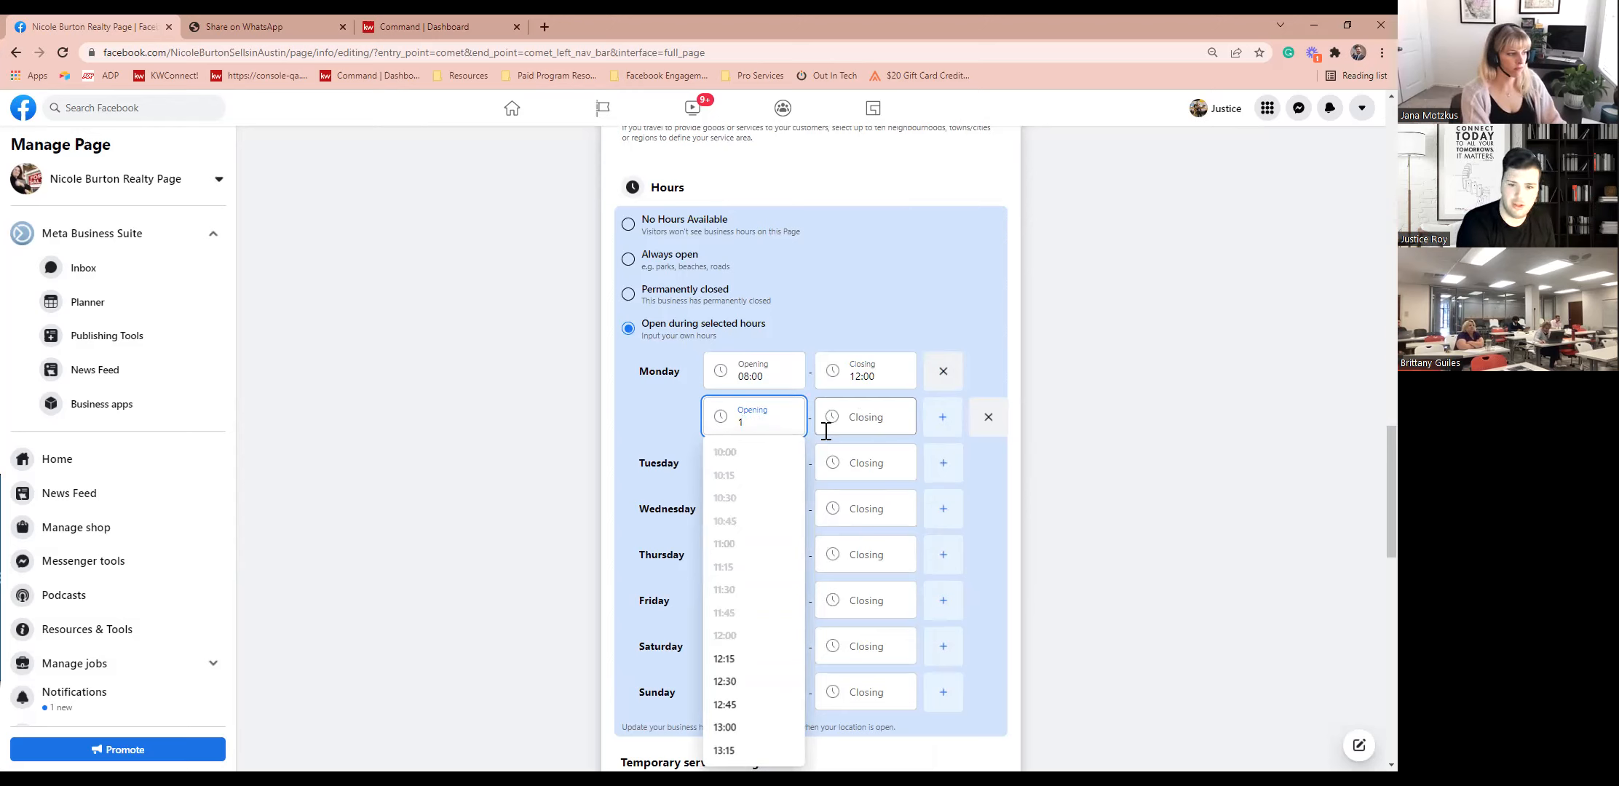
{"action": "type", "text": "3"}
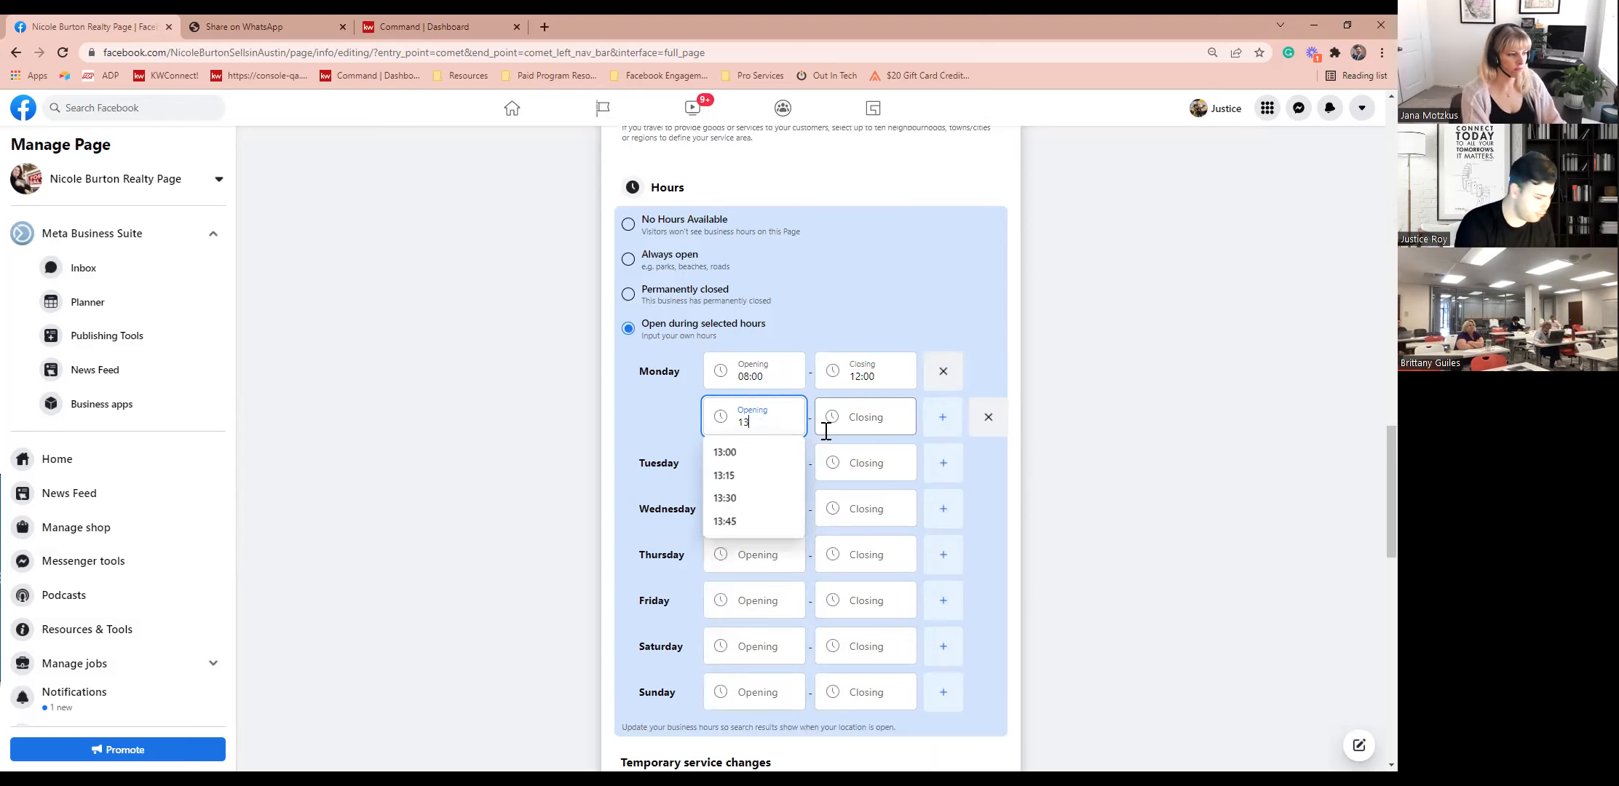
{"action": "type", "text": ":00"}
{"action": "left_click", "coordinate": [732, 454]}
{"action": "left_click", "coordinate": [871, 413]}
{"action": "type", "text": "17:00"}
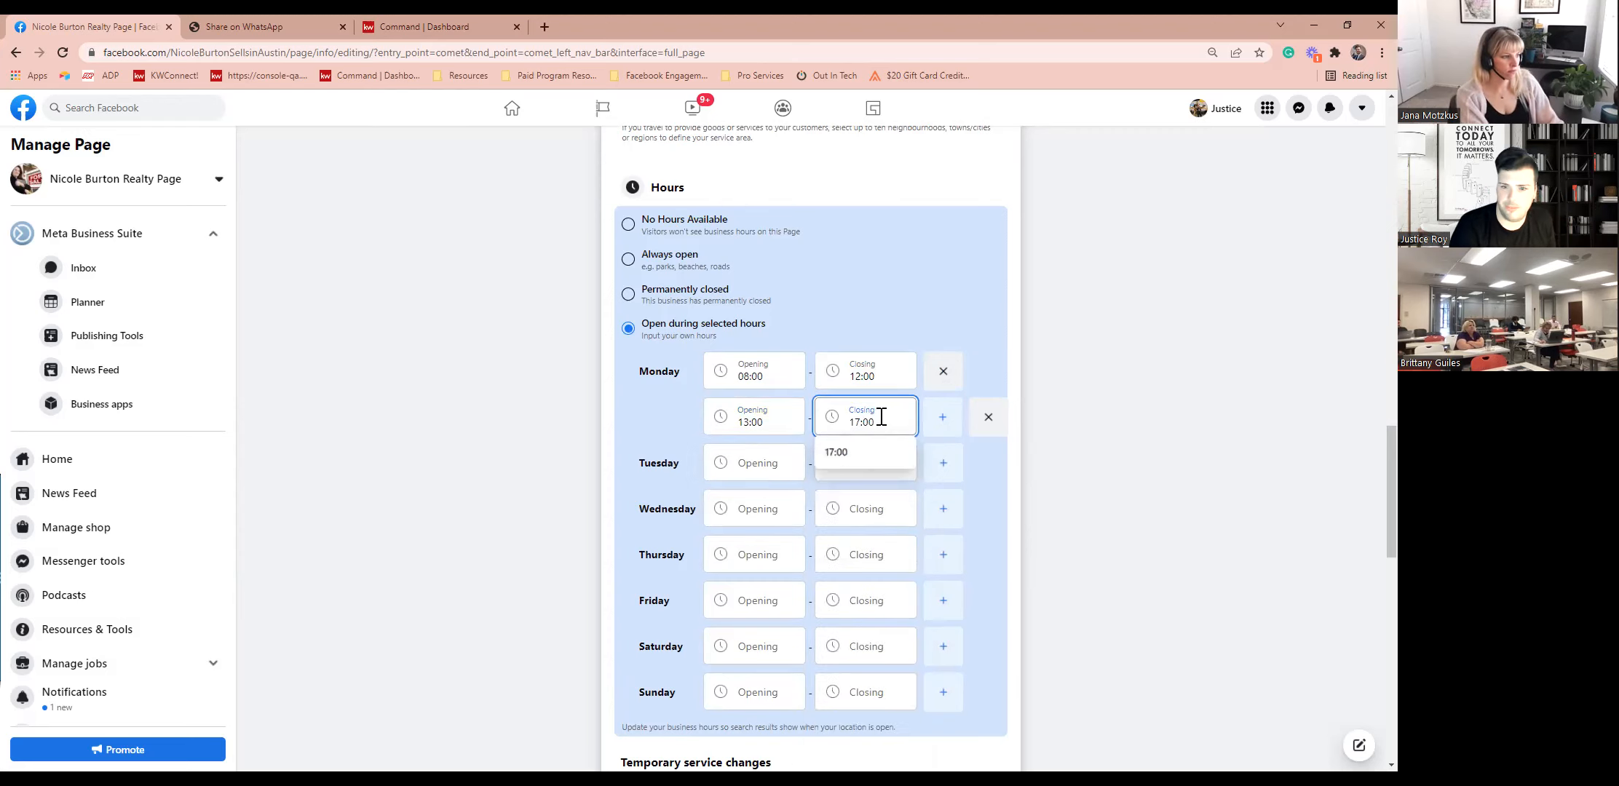
{"action": "left_click", "coordinate": [839, 452]}
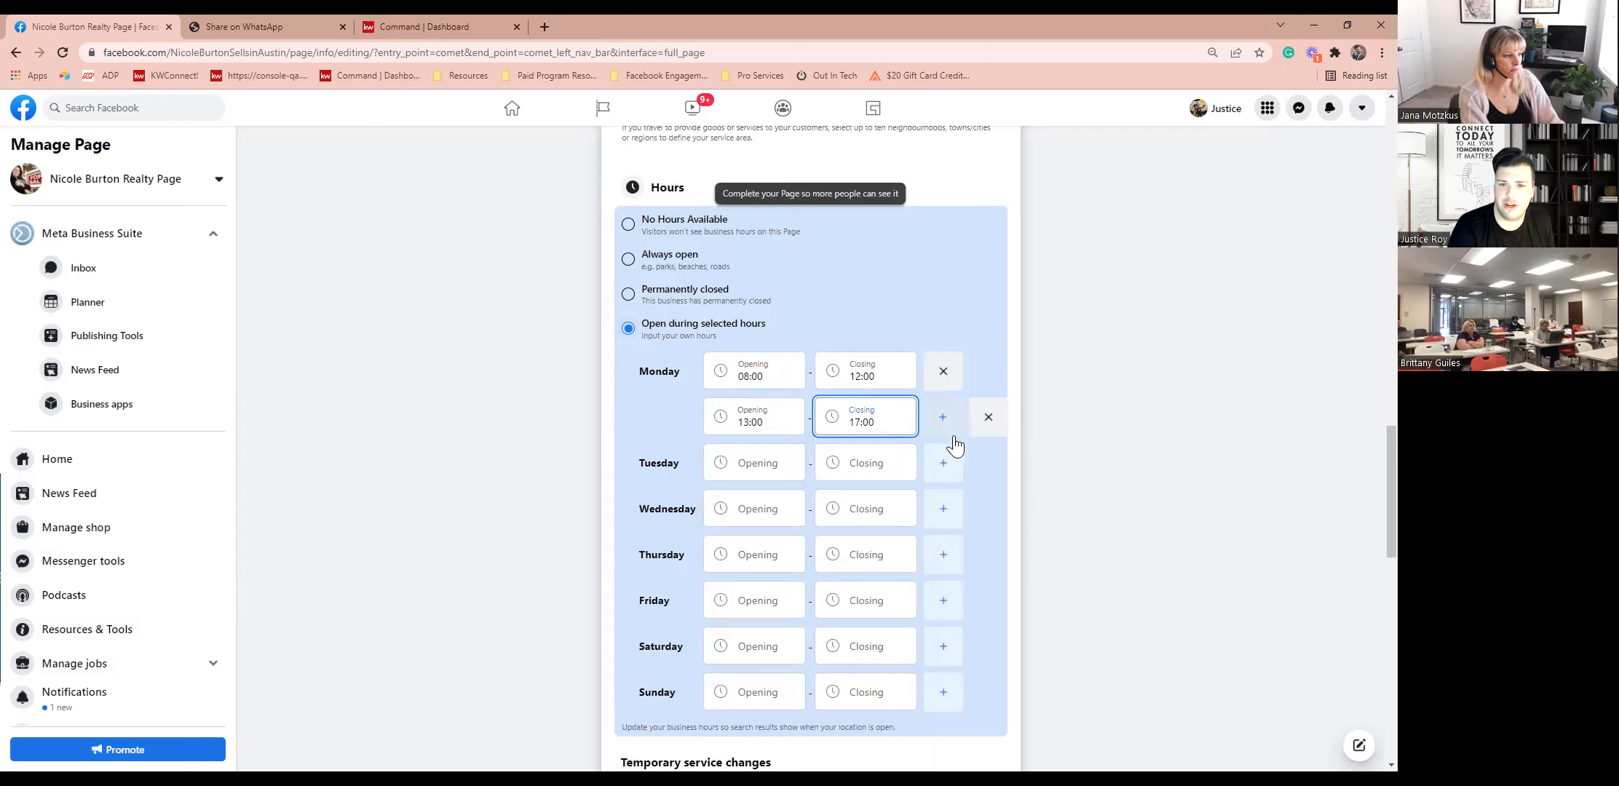
Set Tuesday's hours to open at 08:00 and close at 17:00.
{"action": "left_click", "coordinate": [739, 471]}
{"action": "type", "text": "08"}
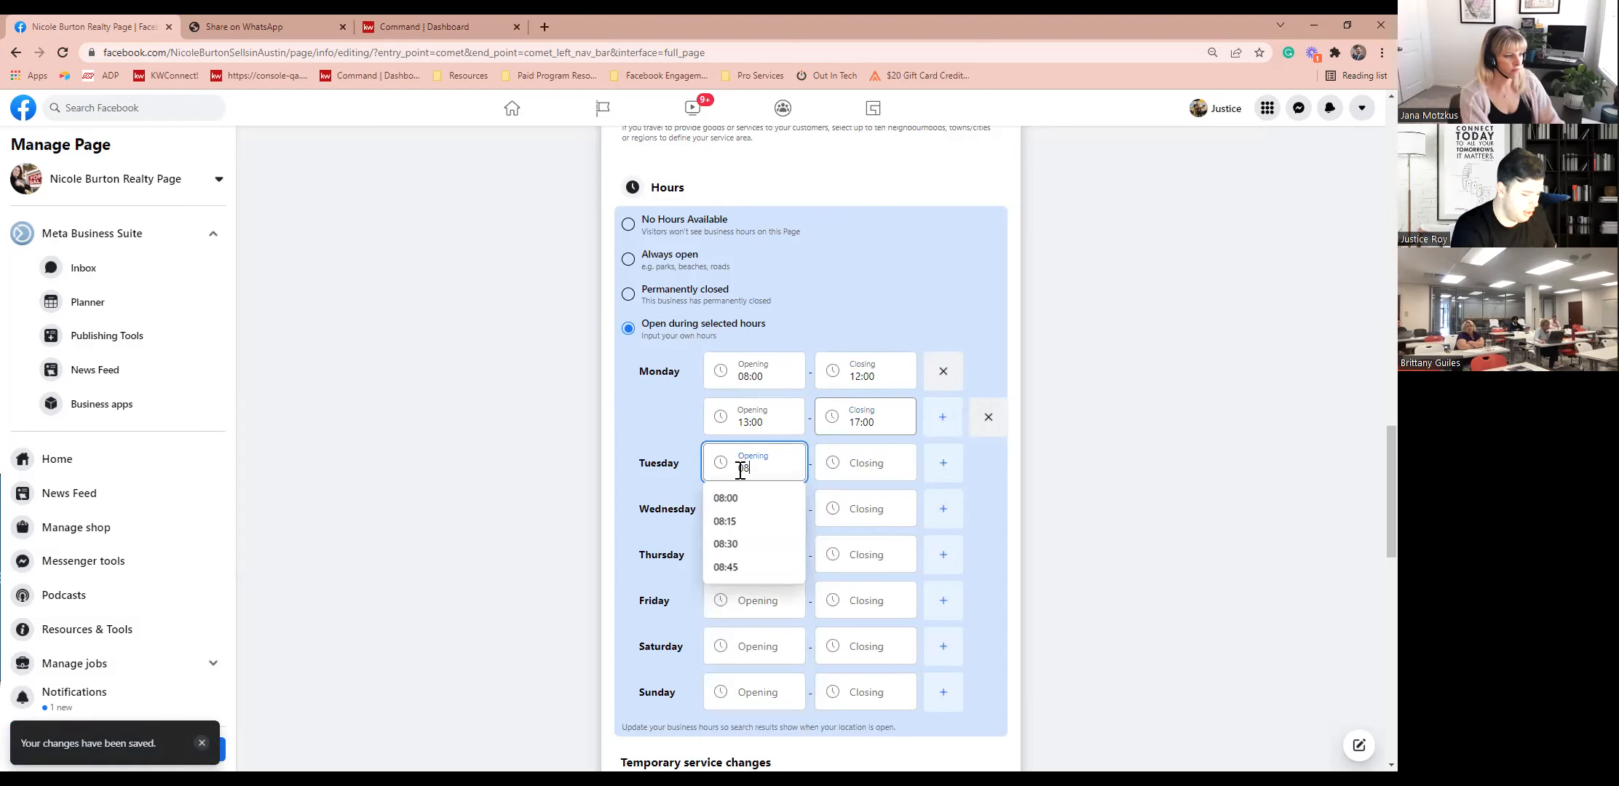
{"action": "type", "text": ":00"}
{"action": "left_click", "coordinate": [764, 503]}
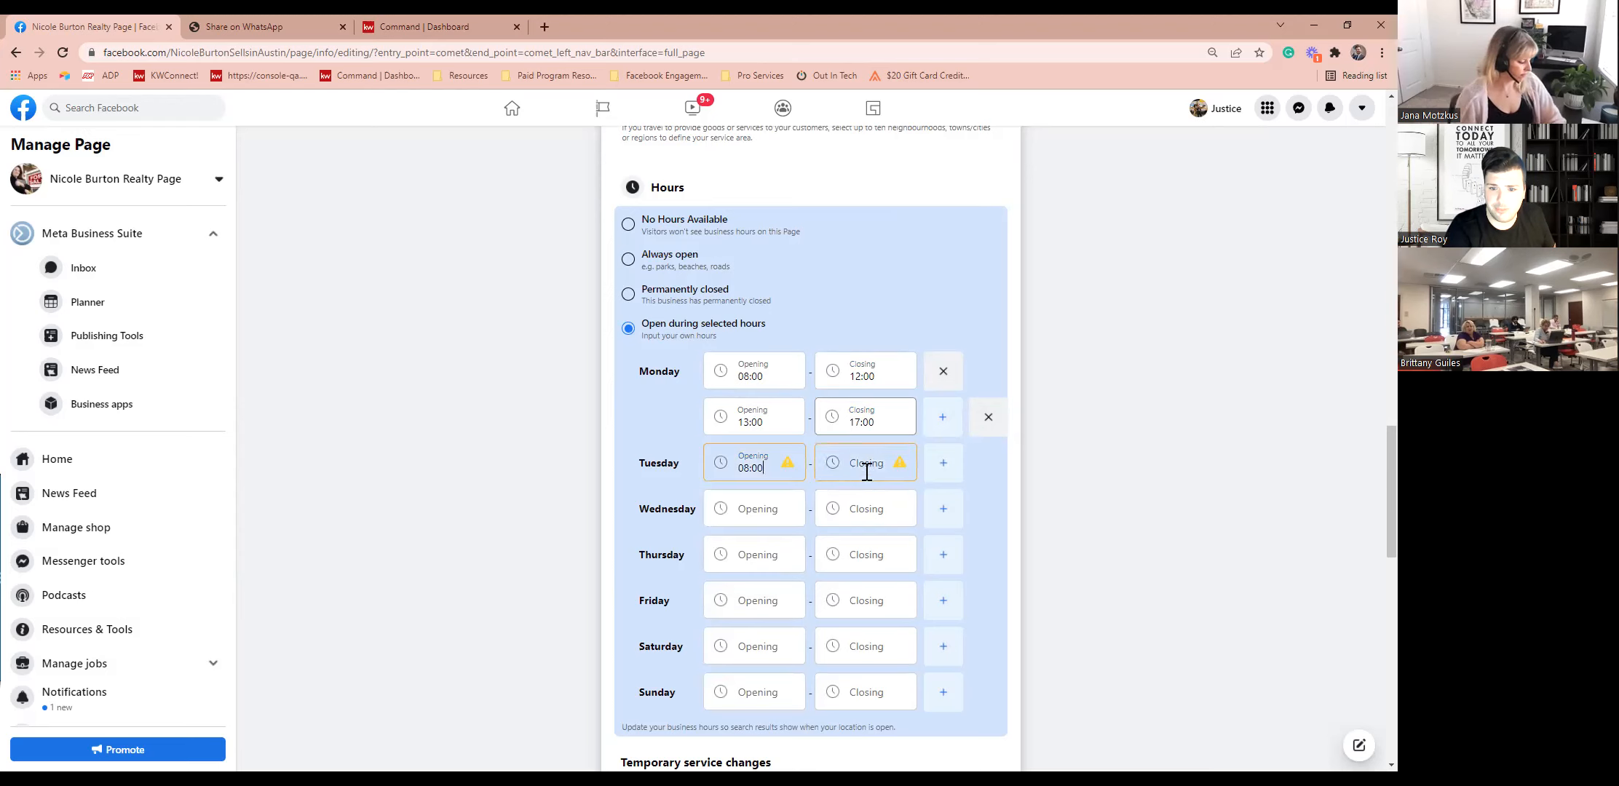
{"action": "left_click", "coordinate": [864, 467]}
{"action": "type", "text": "17"}
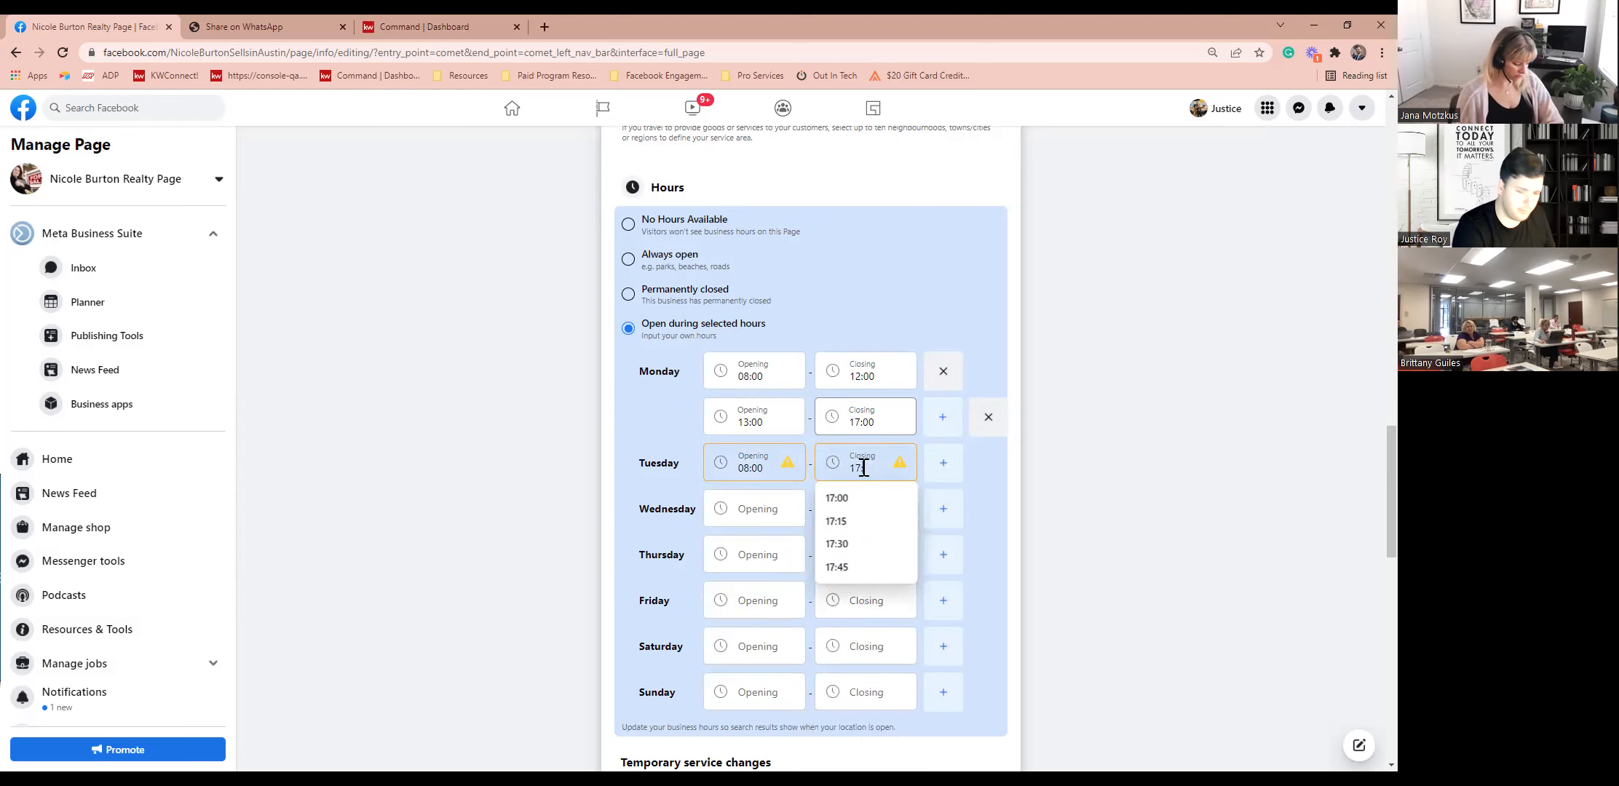
{"action": "type", "text": ":00"}
{"action": "left_click", "coordinate": [864, 506]}
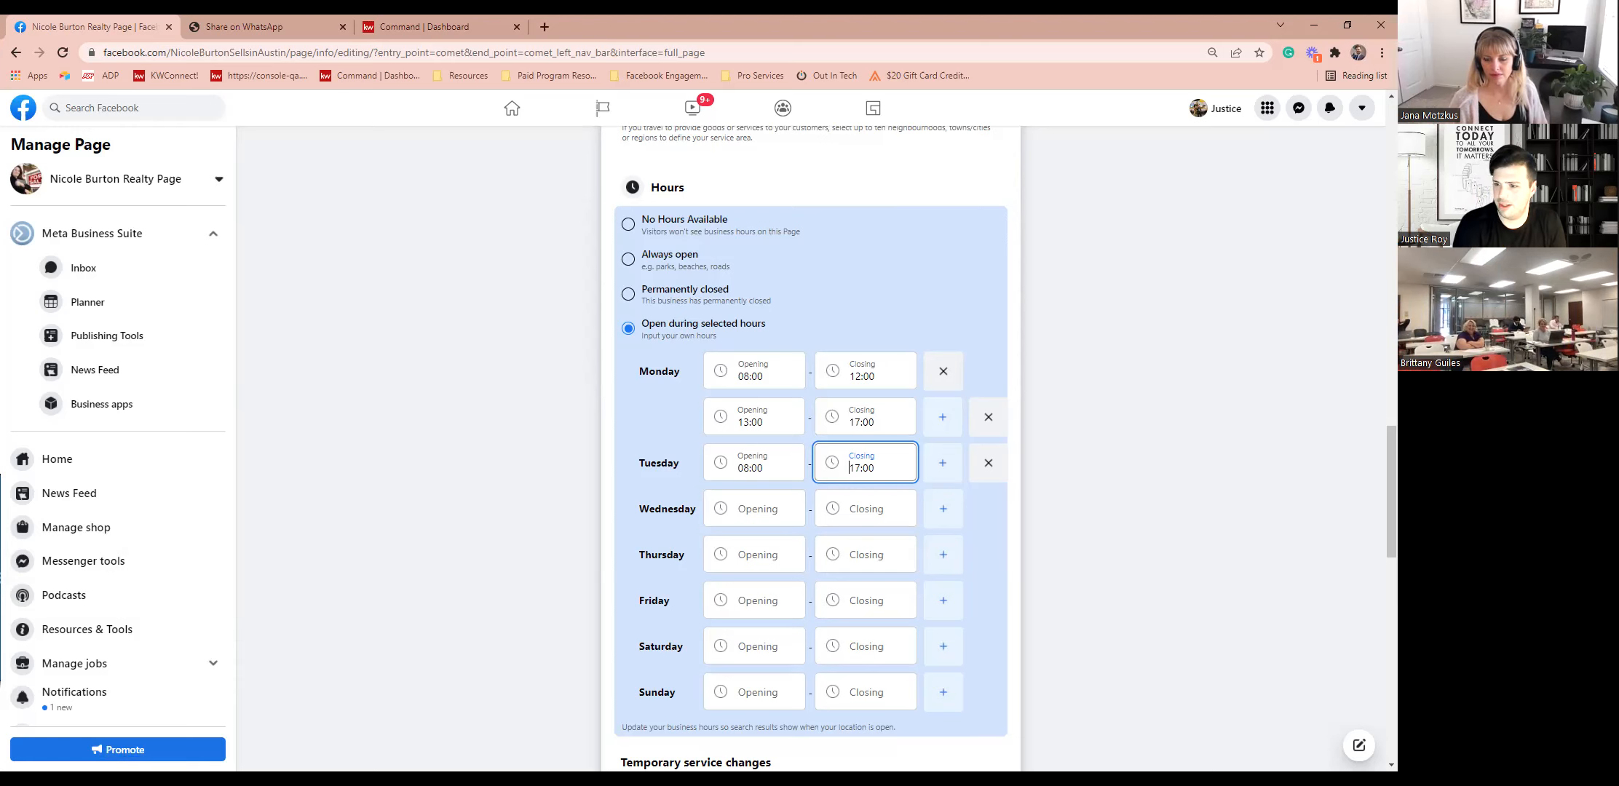
Set the temporary service changes option to Operating as usual.
{"action": "scroll", "coordinate": [1152, 509], "scroll_direction": "down", "scroll_amount": 4}
{"action": "scroll", "coordinate": [1147, 517], "scroll_direction": "down", "scroll_amount": 3}
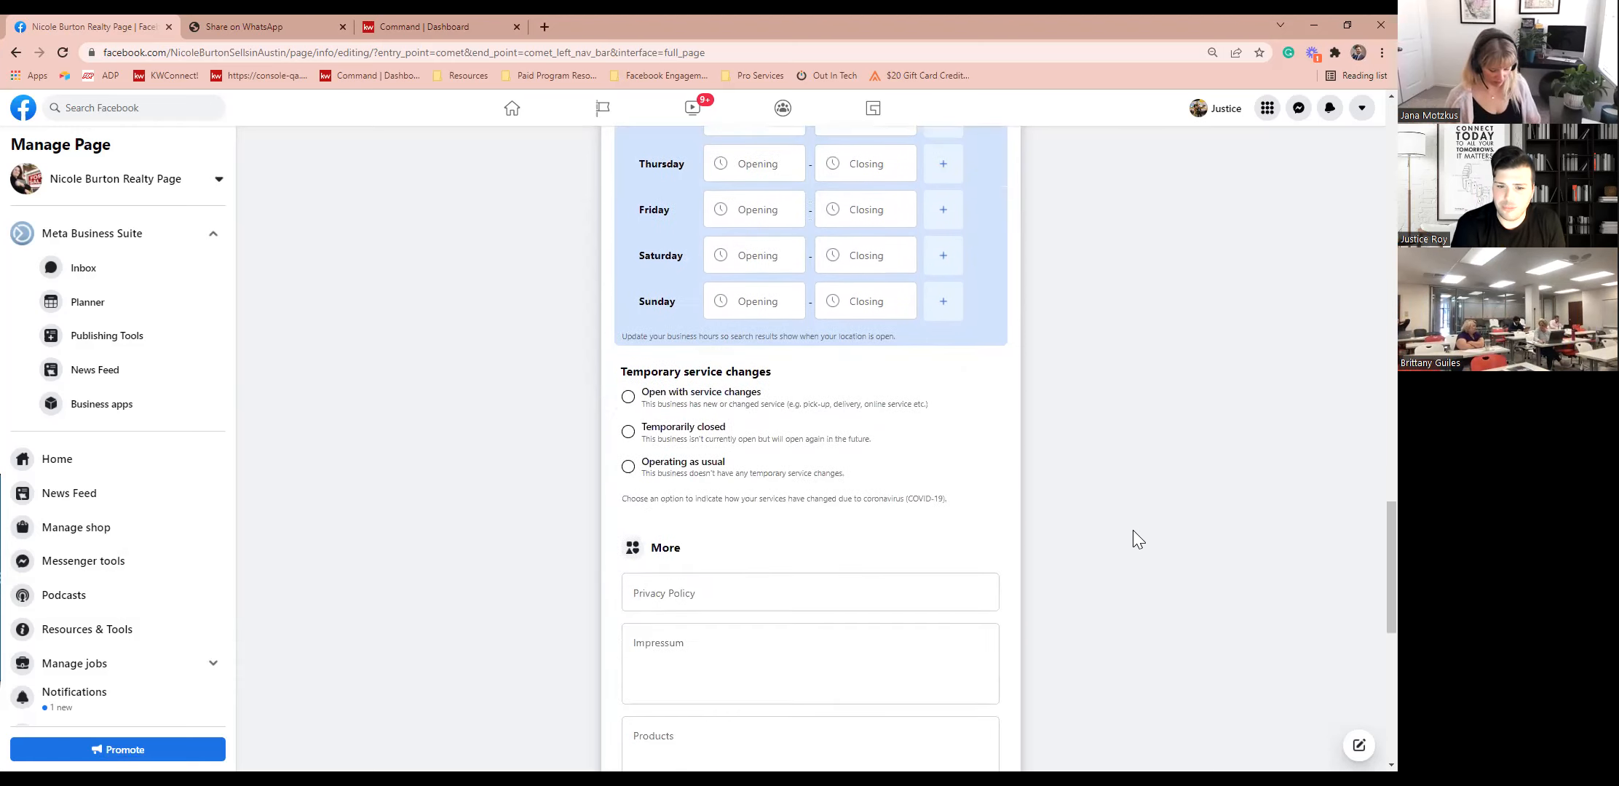
{"action": "scroll", "coordinate": [1130, 549], "scroll_direction": "down", "scroll_amount": 2}
{"action": "scroll", "coordinate": [1142, 552], "scroll_direction": "up", "scroll_amount": 1}
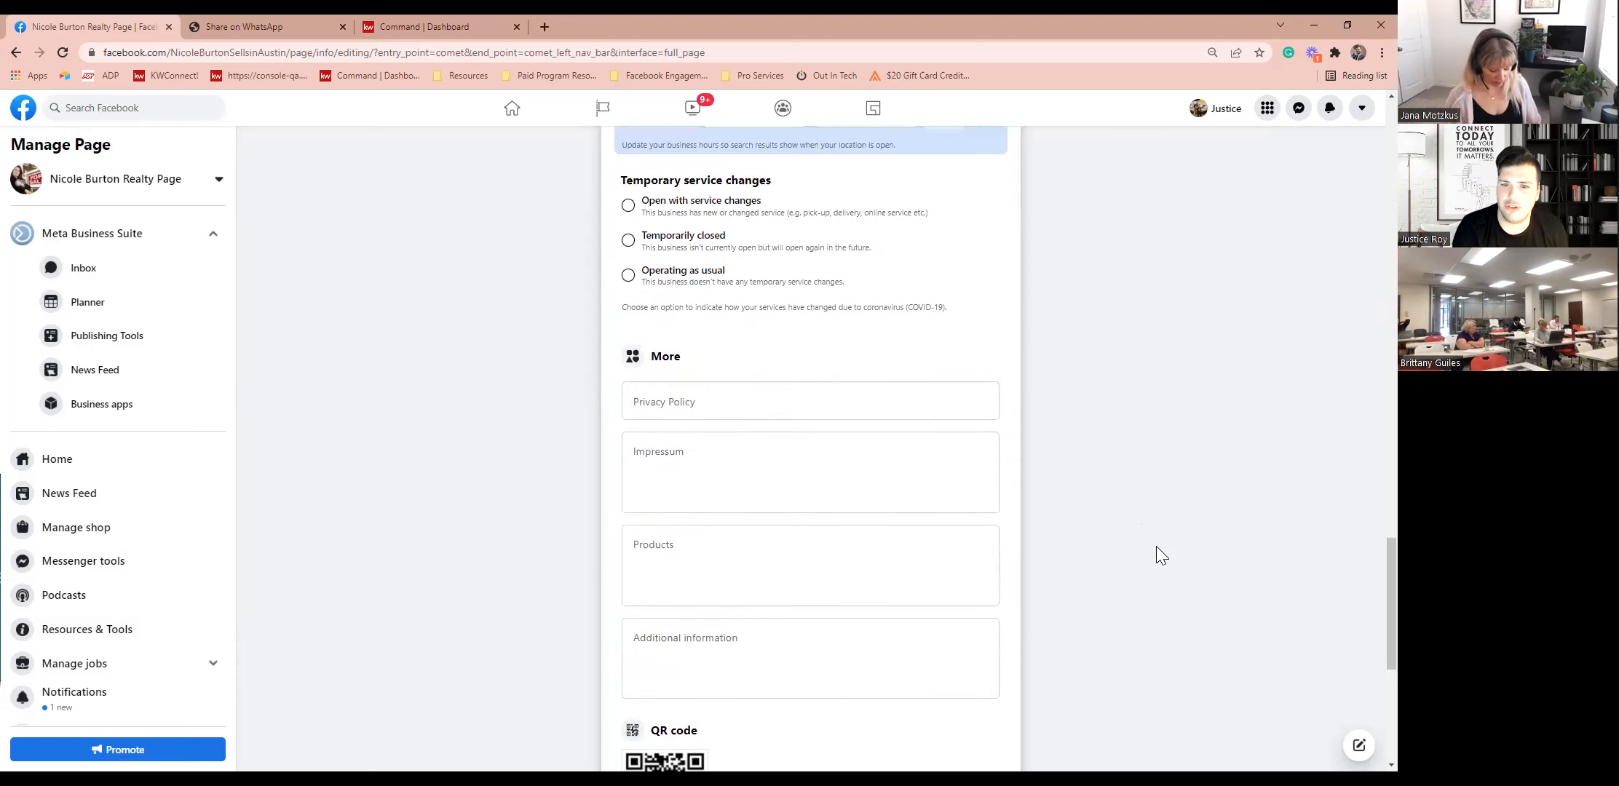
{"action": "scroll", "coordinate": [1052, 426], "scroll_direction": "up", "scroll_amount": 1}
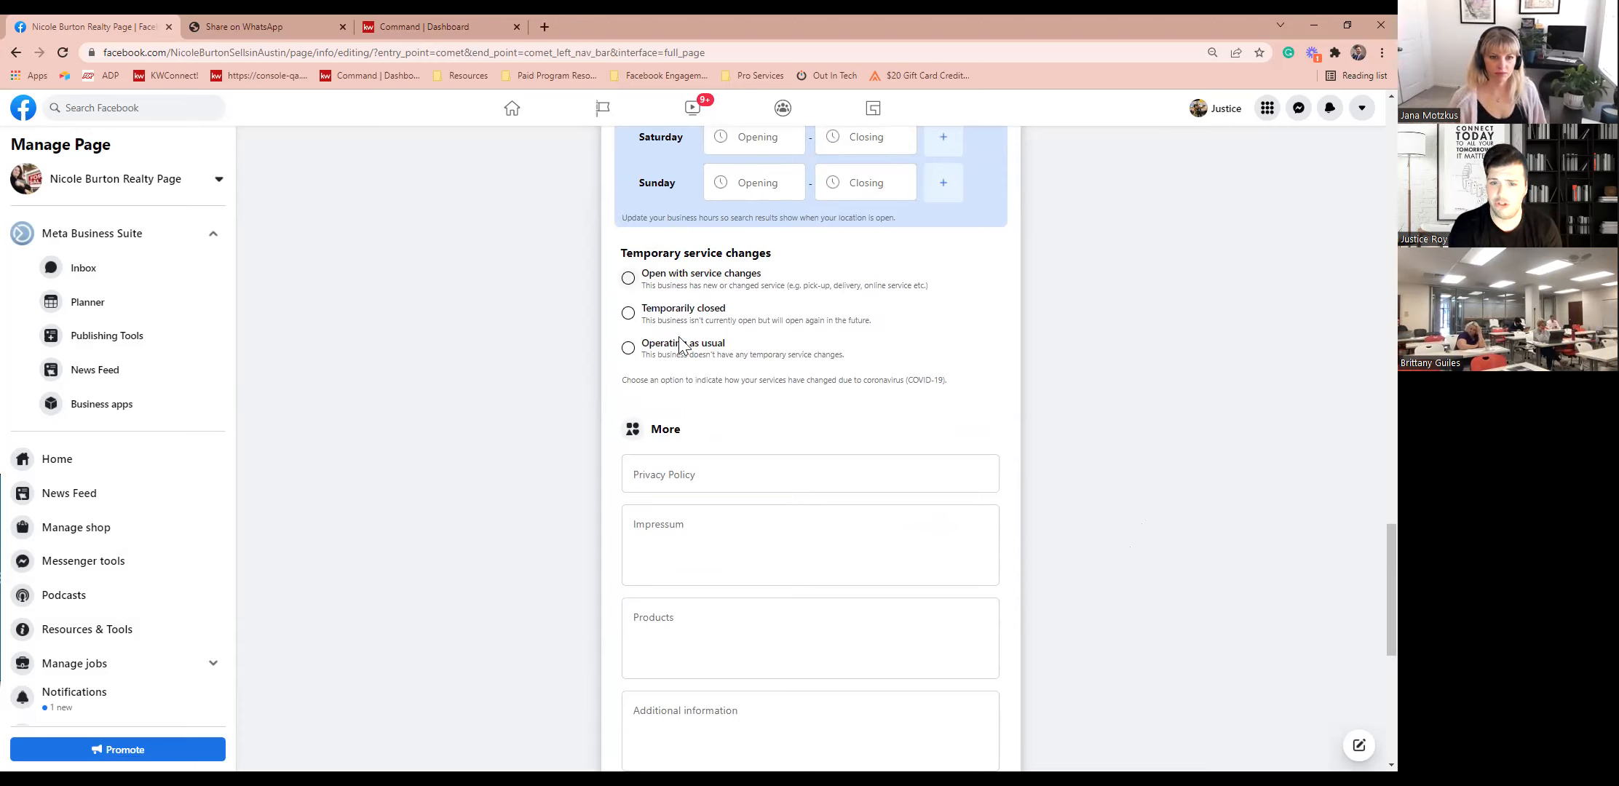
{"action": "left_click", "coordinate": [650, 350]}
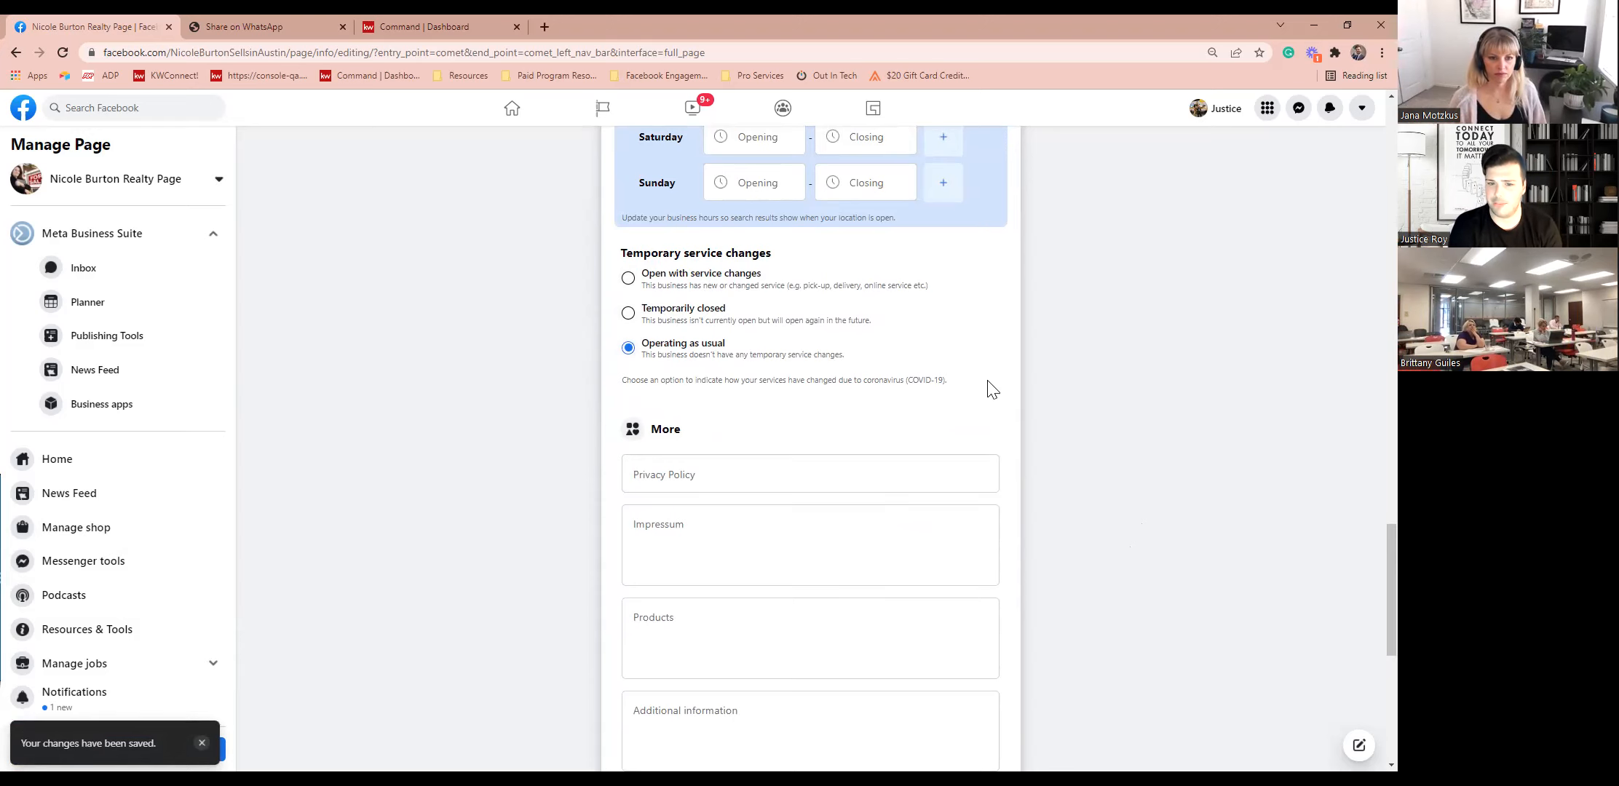
Examine the Privacy Policy, Impressum, Products and Additional information fields, and the QR code and price range options below them.
{"action": "scroll", "coordinate": [996, 411], "scroll_direction": "down", "scroll_amount": 2}
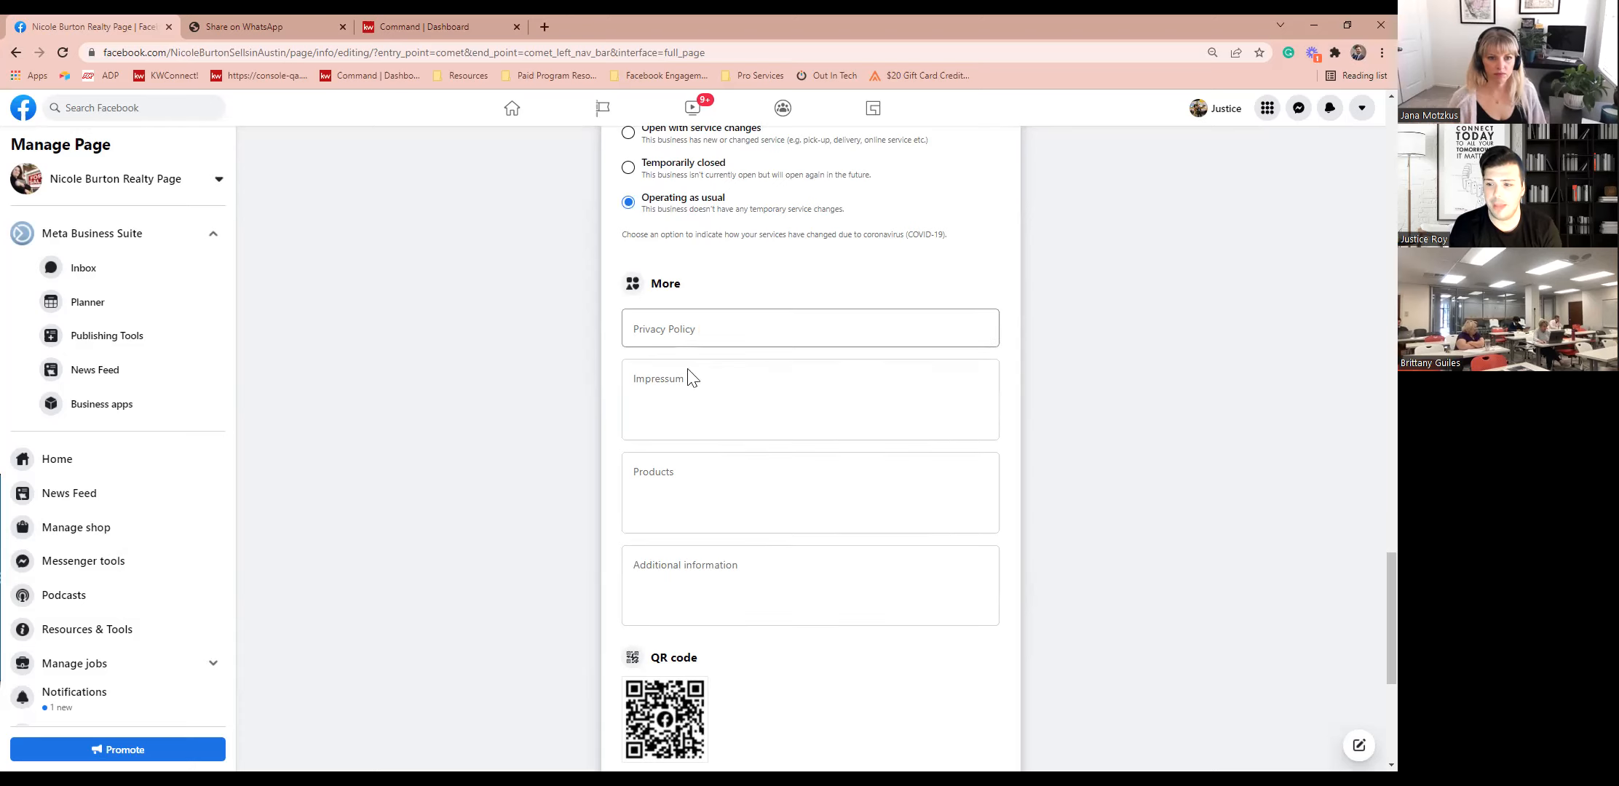
{"action": "left_click", "coordinate": [711, 329]}
{"action": "left_click", "coordinate": [699, 410]}
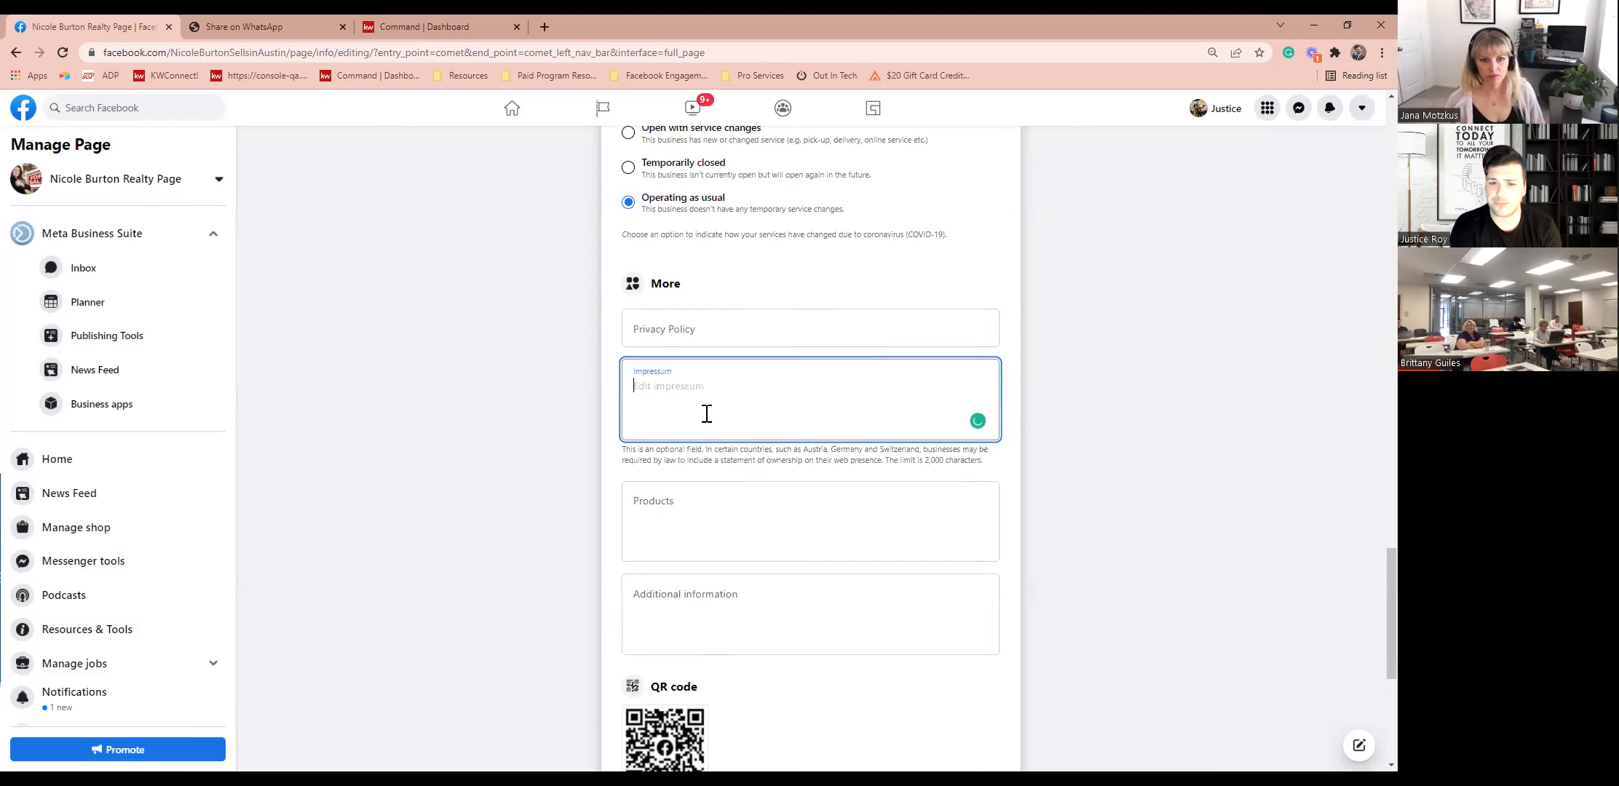
{"action": "left_click", "coordinate": [731, 518]}
{"action": "left_click", "coordinate": [740, 602]}
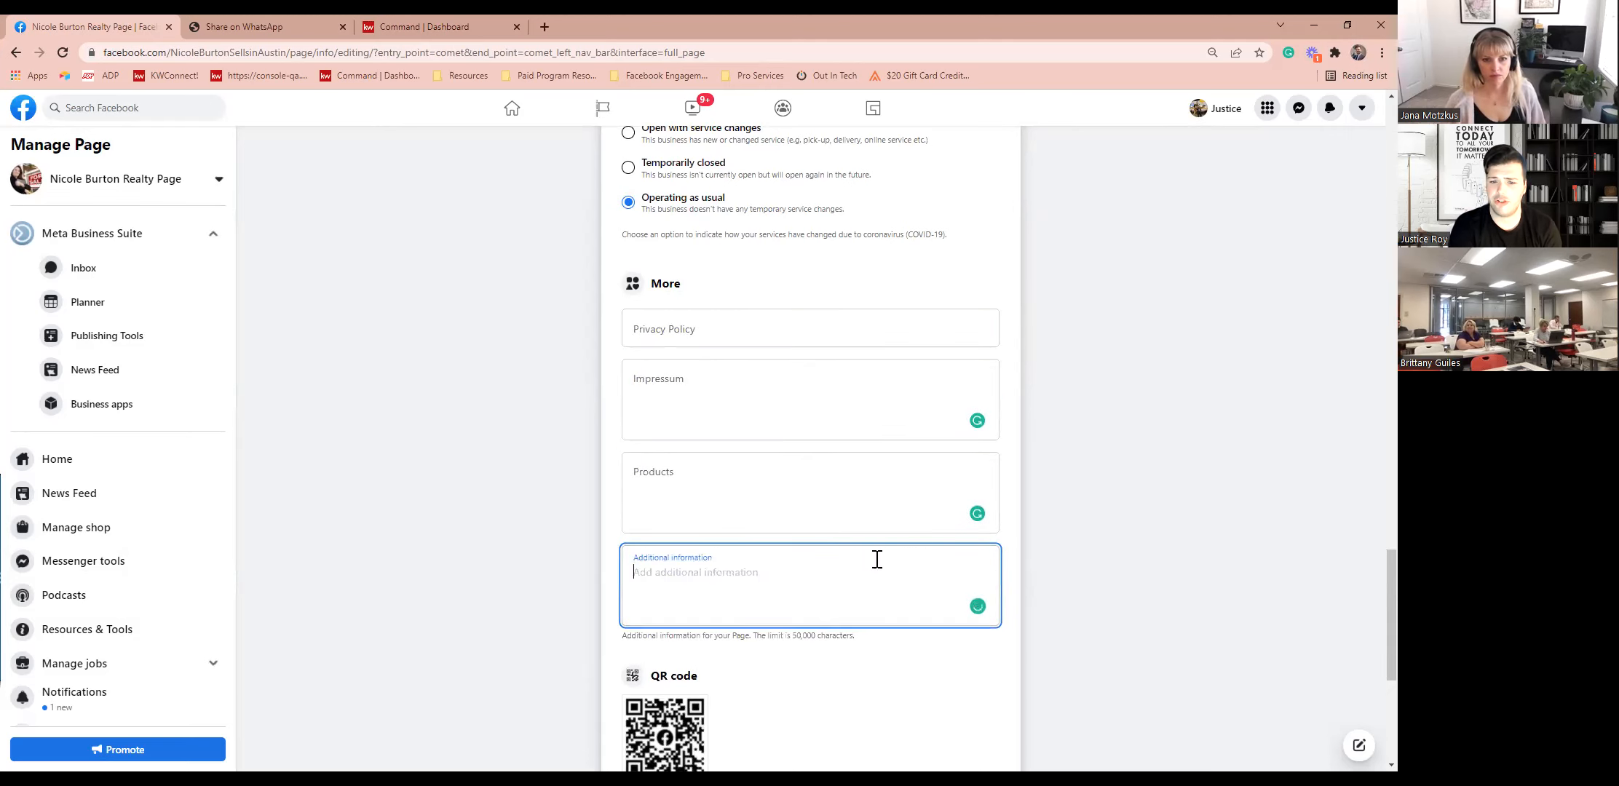
{"action": "left_click", "coordinate": [758, 516]}
{"action": "left_click", "coordinate": [676, 387]}
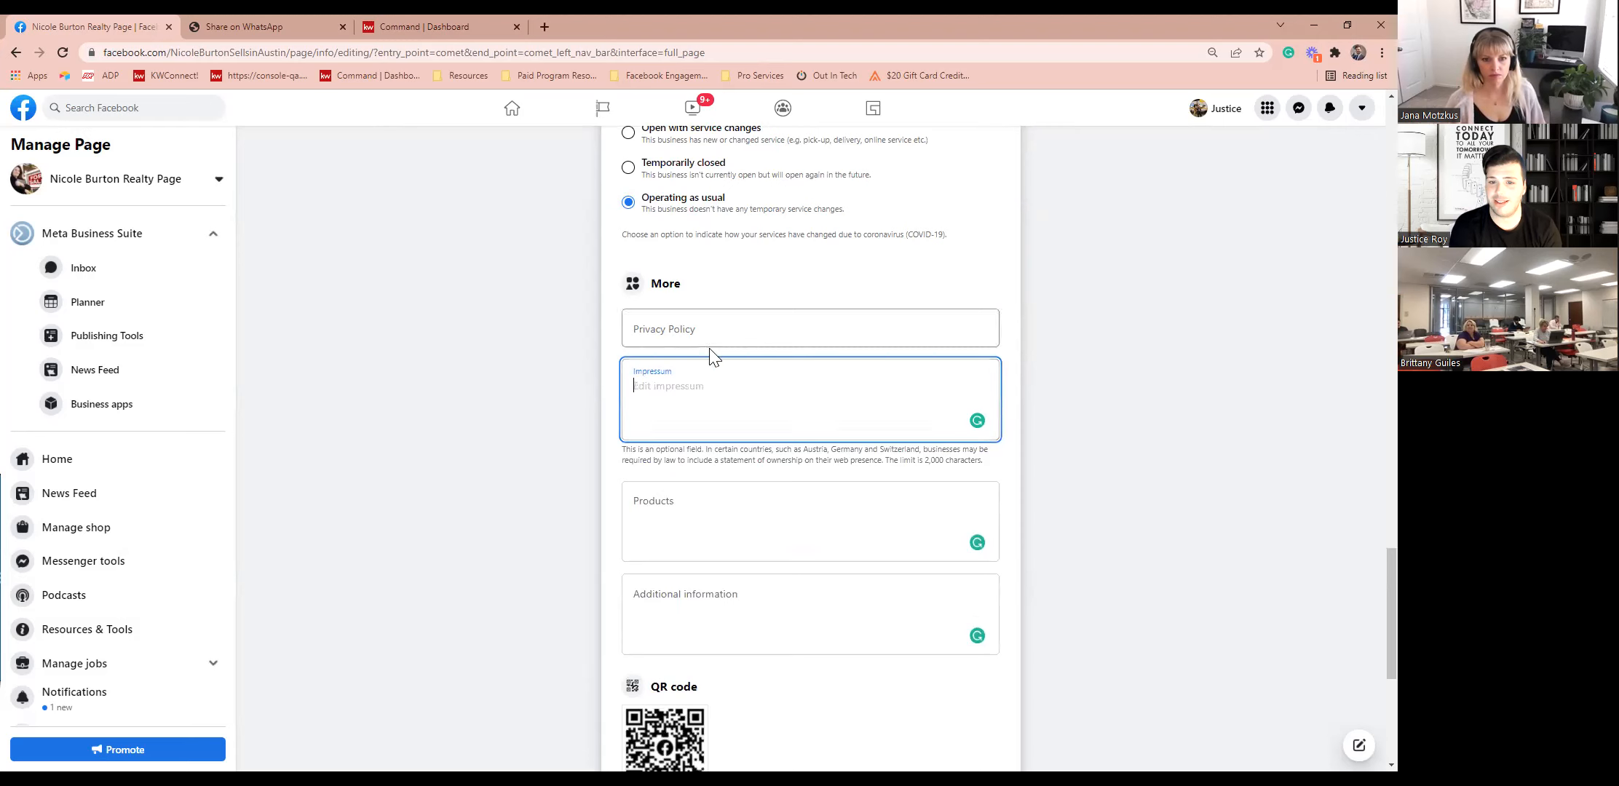
{"action": "left_click", "coordinate": [704, 329]}
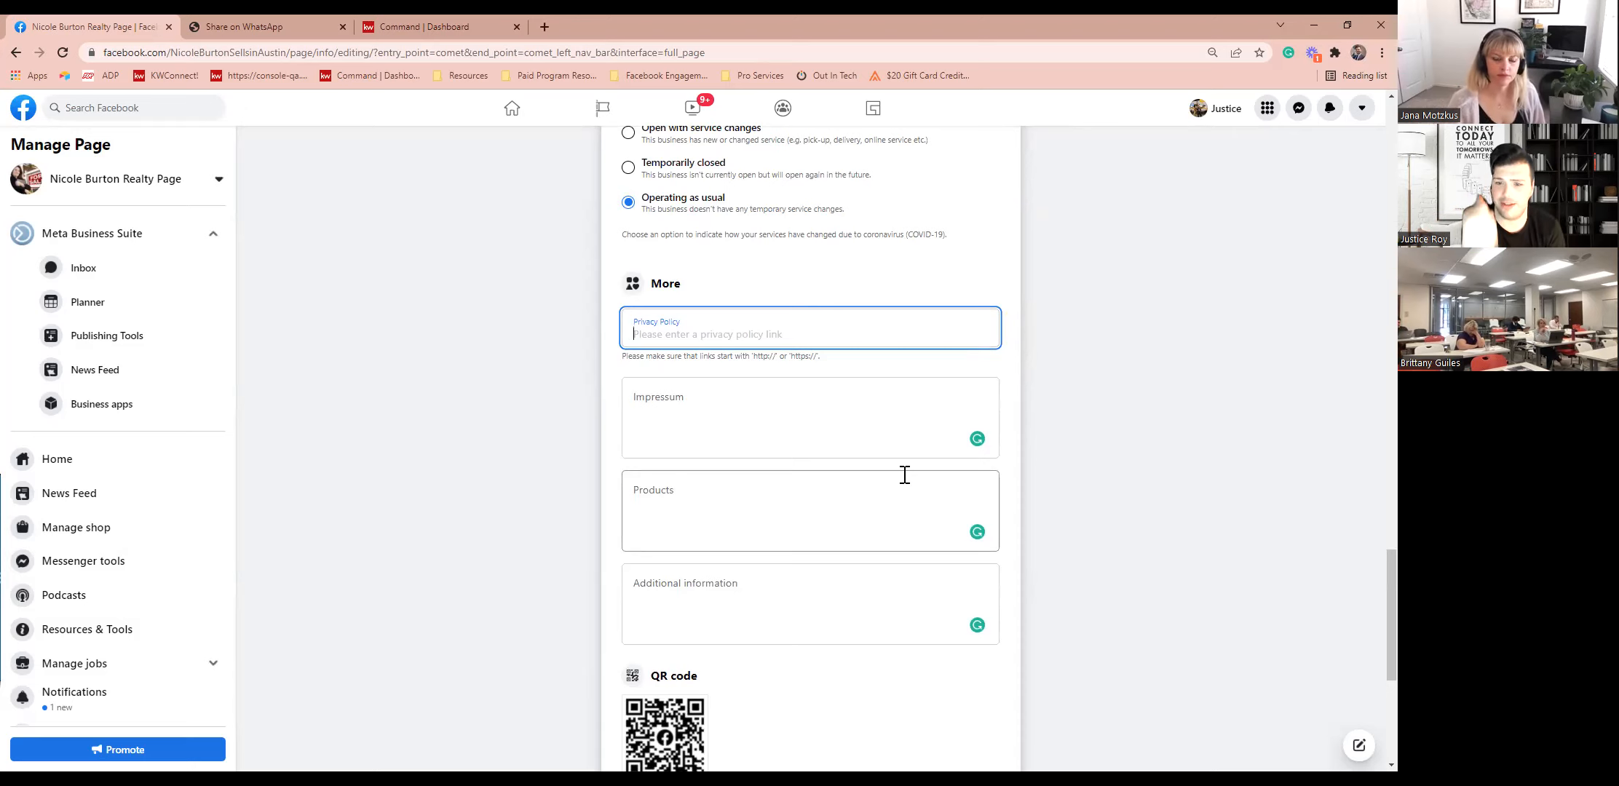
{"action": "scroll", "coordinate": [809, 473], "scroll_direction": "down", "scroll_amount": 4}
{"action": "scroll", "coordinate": [727, 364], "scroll_direction": "up", "scroll_amount": 2}
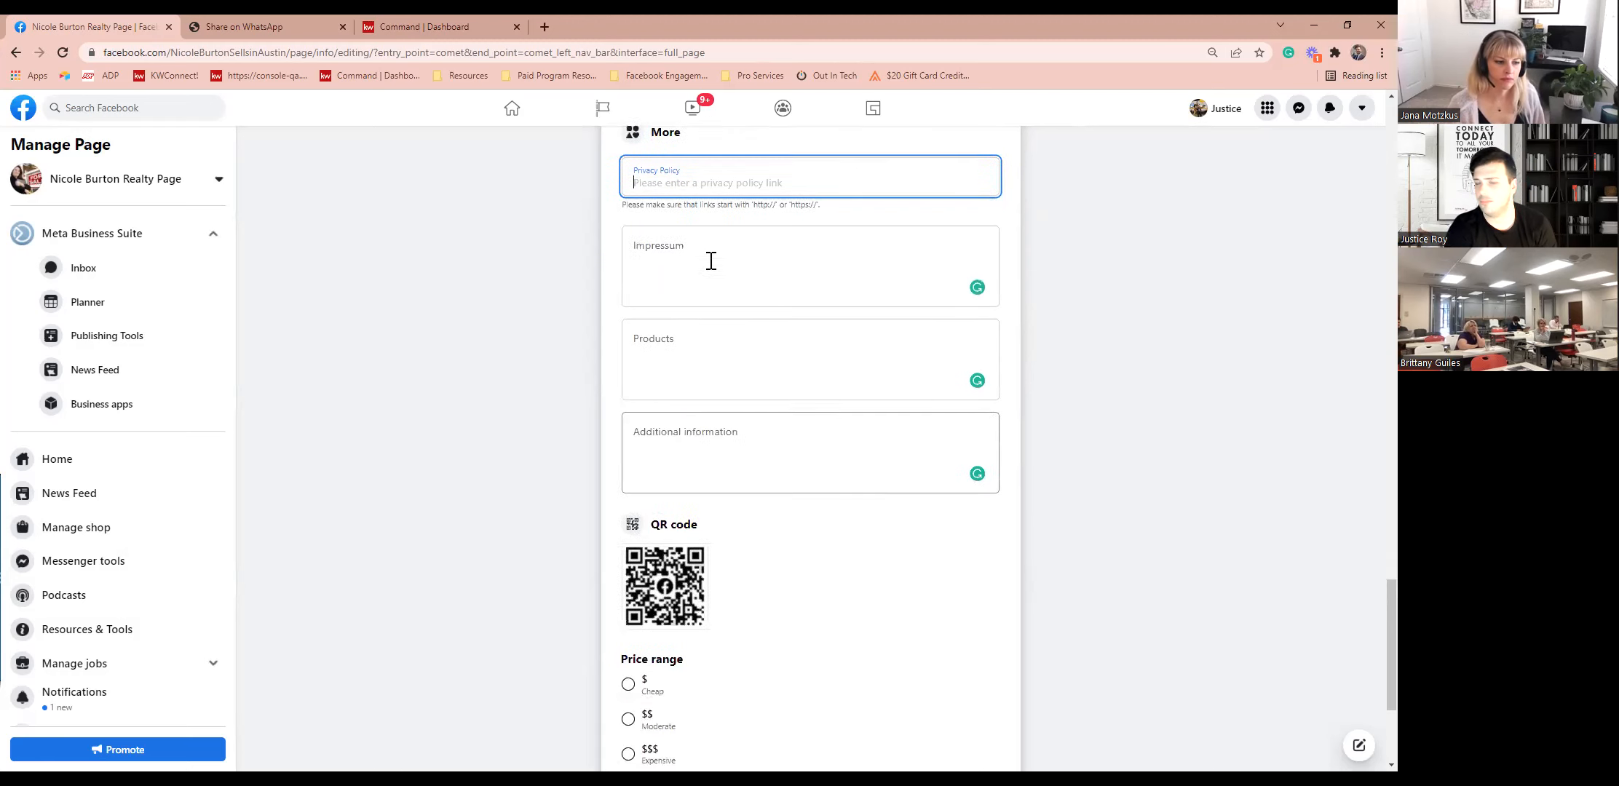
{"action": "scroll", "coordinate": [711, 261], "scroll_direction": "up", "scroll_amount": 1}
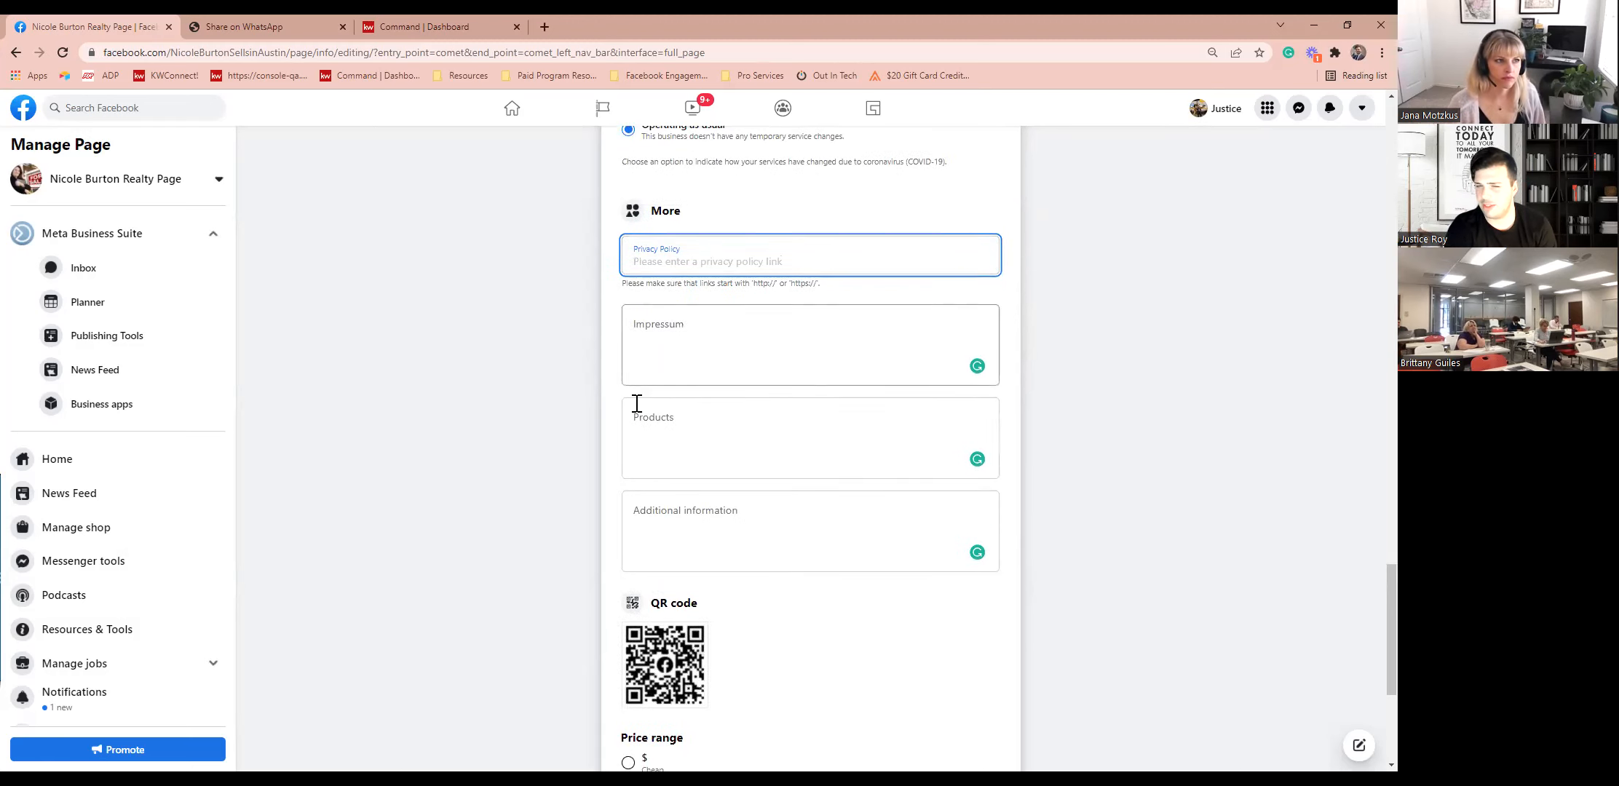
{"action": "scroll", "coordinate": [587, 371], "scroll_direction": "down", "scroll_amount": 4}
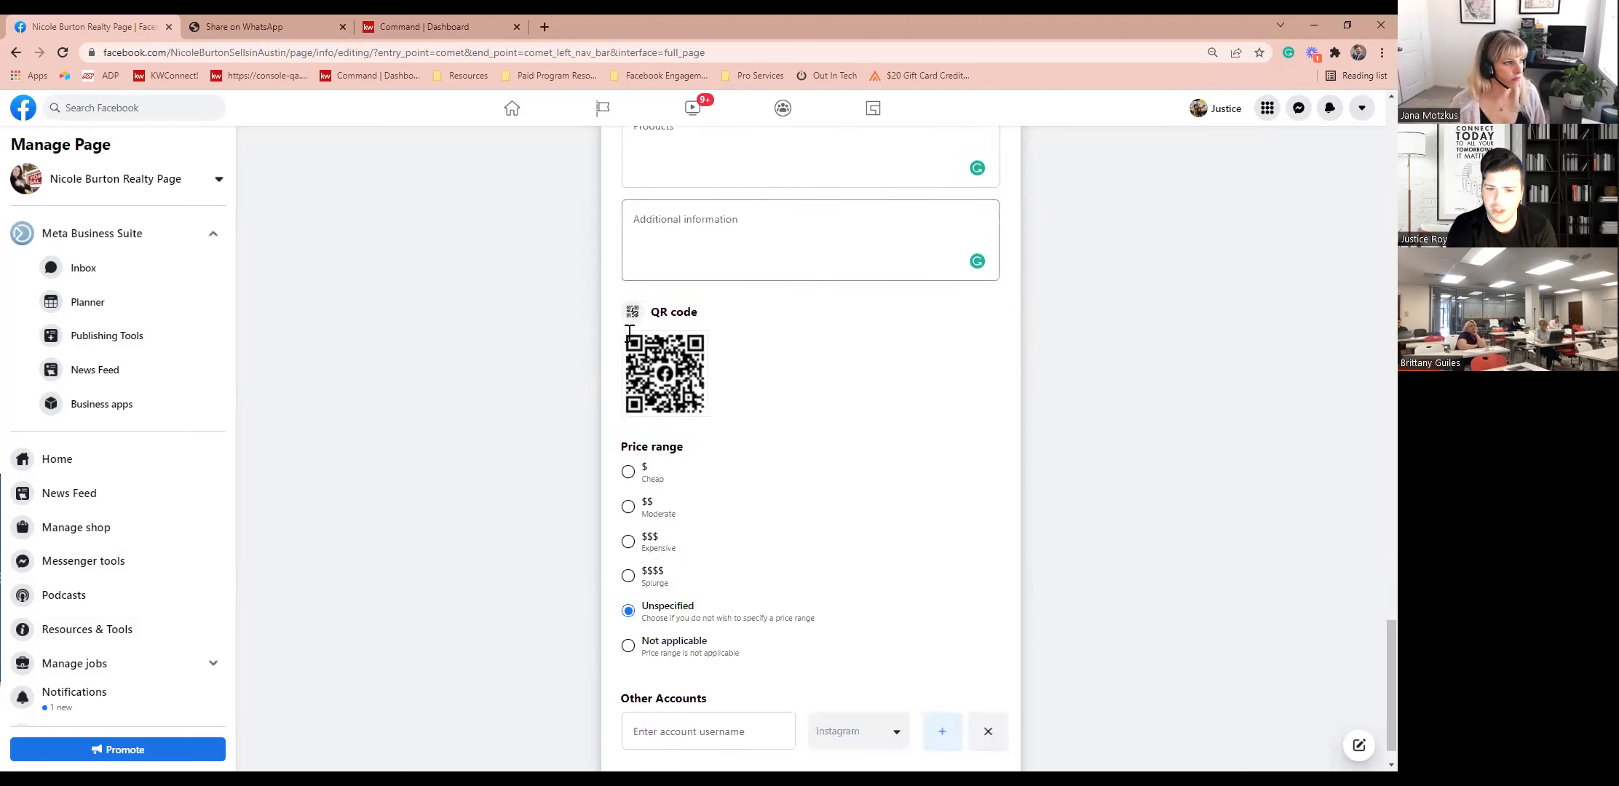
Look through the account types offered under Other Accounts without adding an account.
{"action": "scroll", "coordinate": [630, 333], "scroll_direction": "down", "scroll_amount": 1}
{"action": "left_click", "coordinate": [710, 688]}
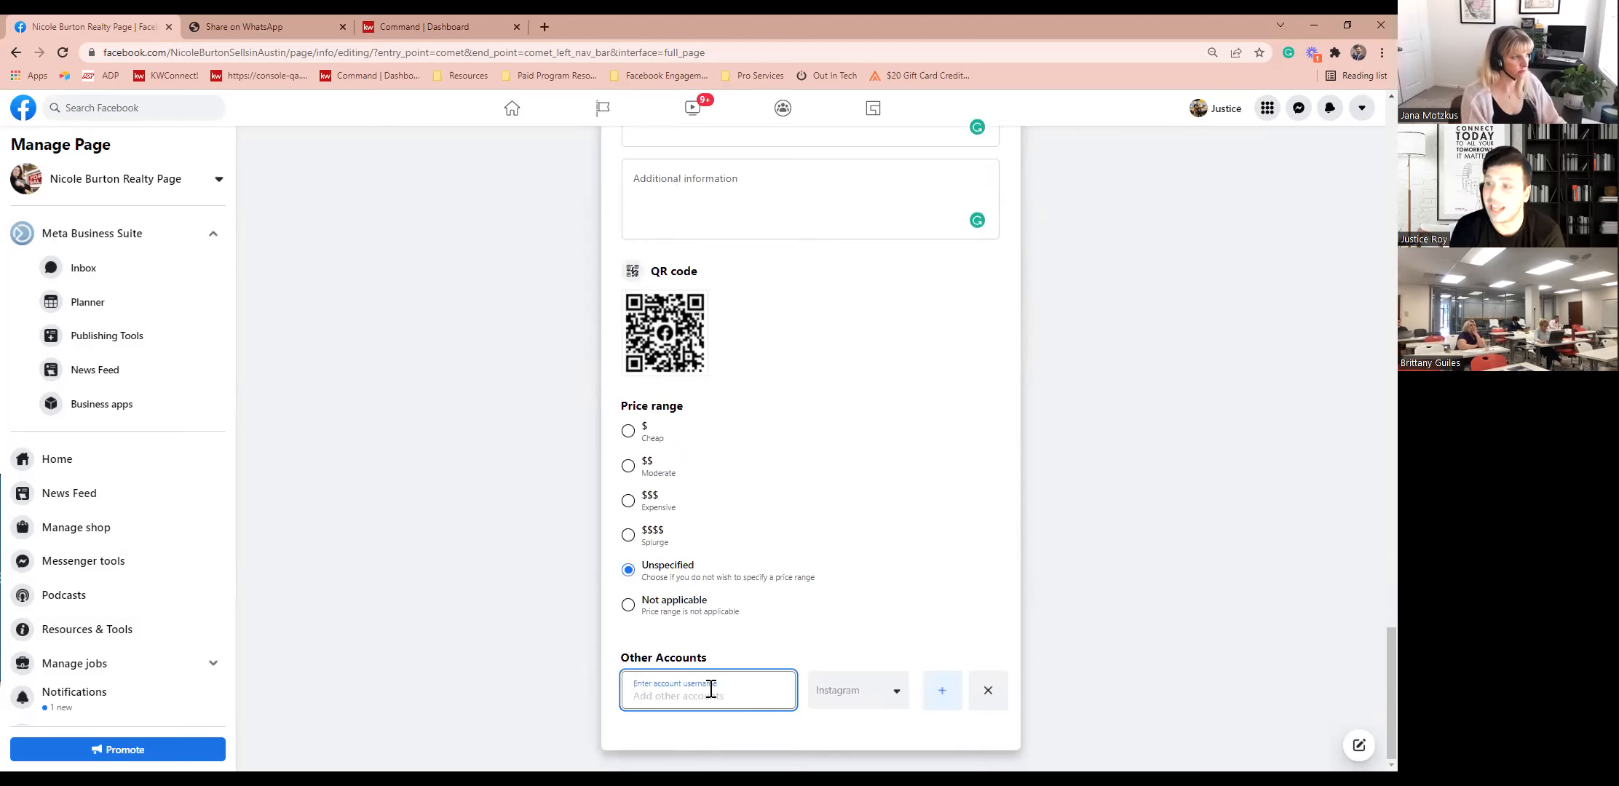
{"action": "left_click", "coordinate": [824, 700]}
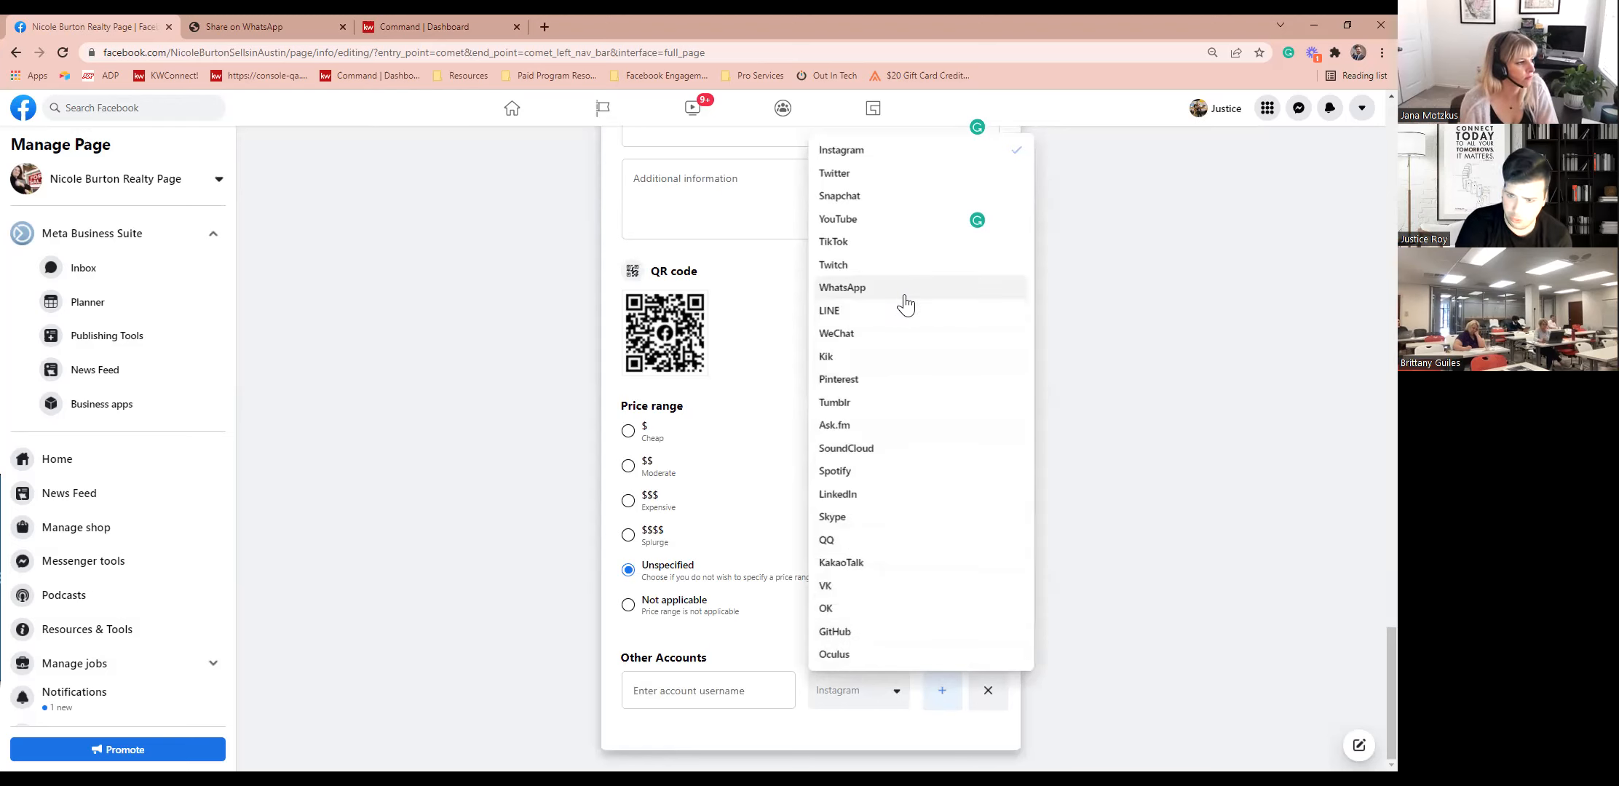
{"action": "left_click", "coordinate": [1163, 558]}
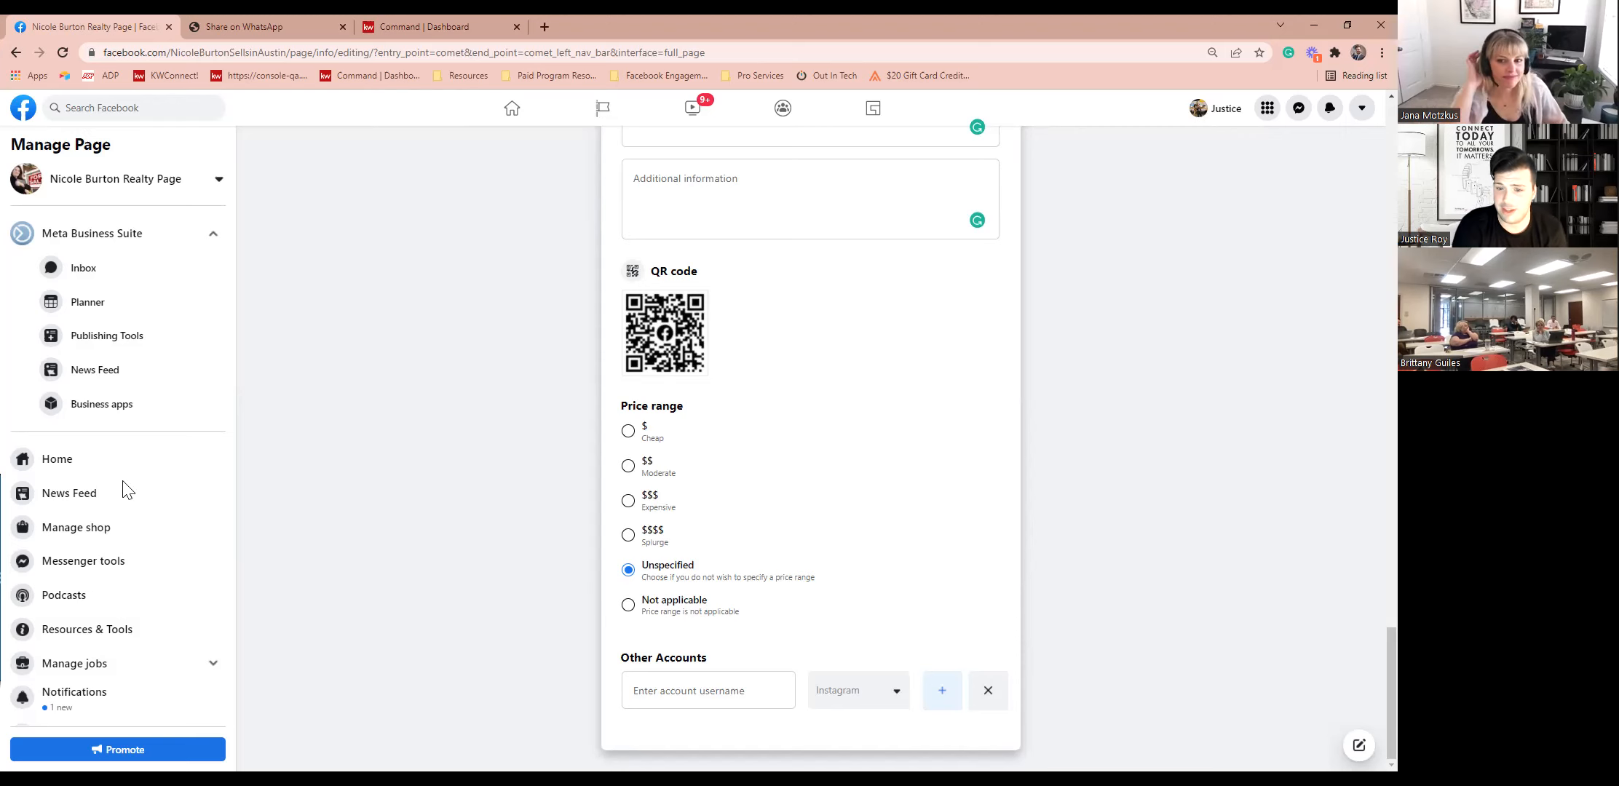
{"action": "left_click", "coordinate": [838, 705]}
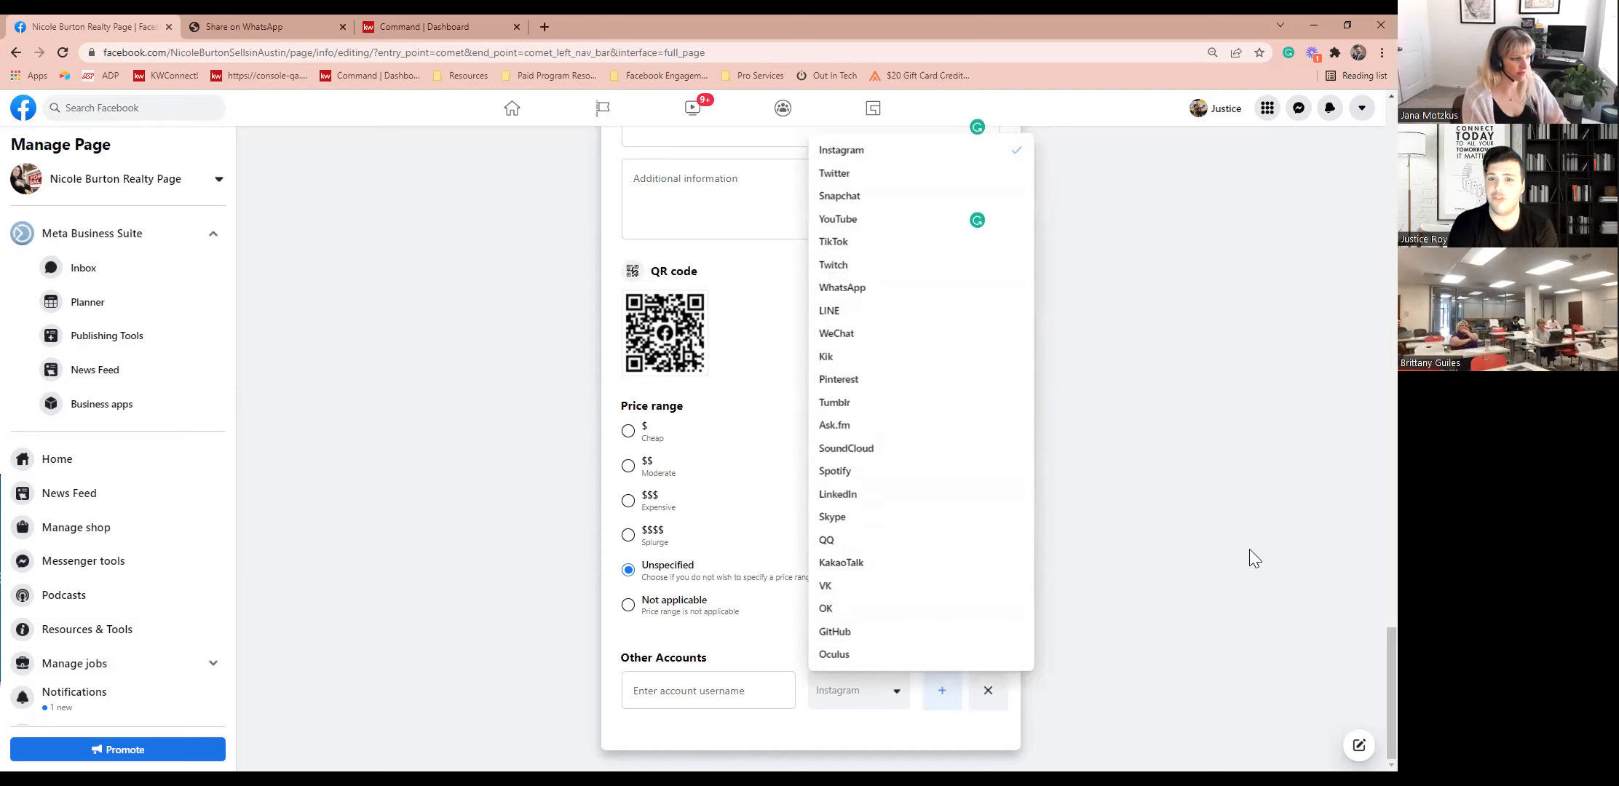
{"action": "left_click", "coordinate": [485, 532]}
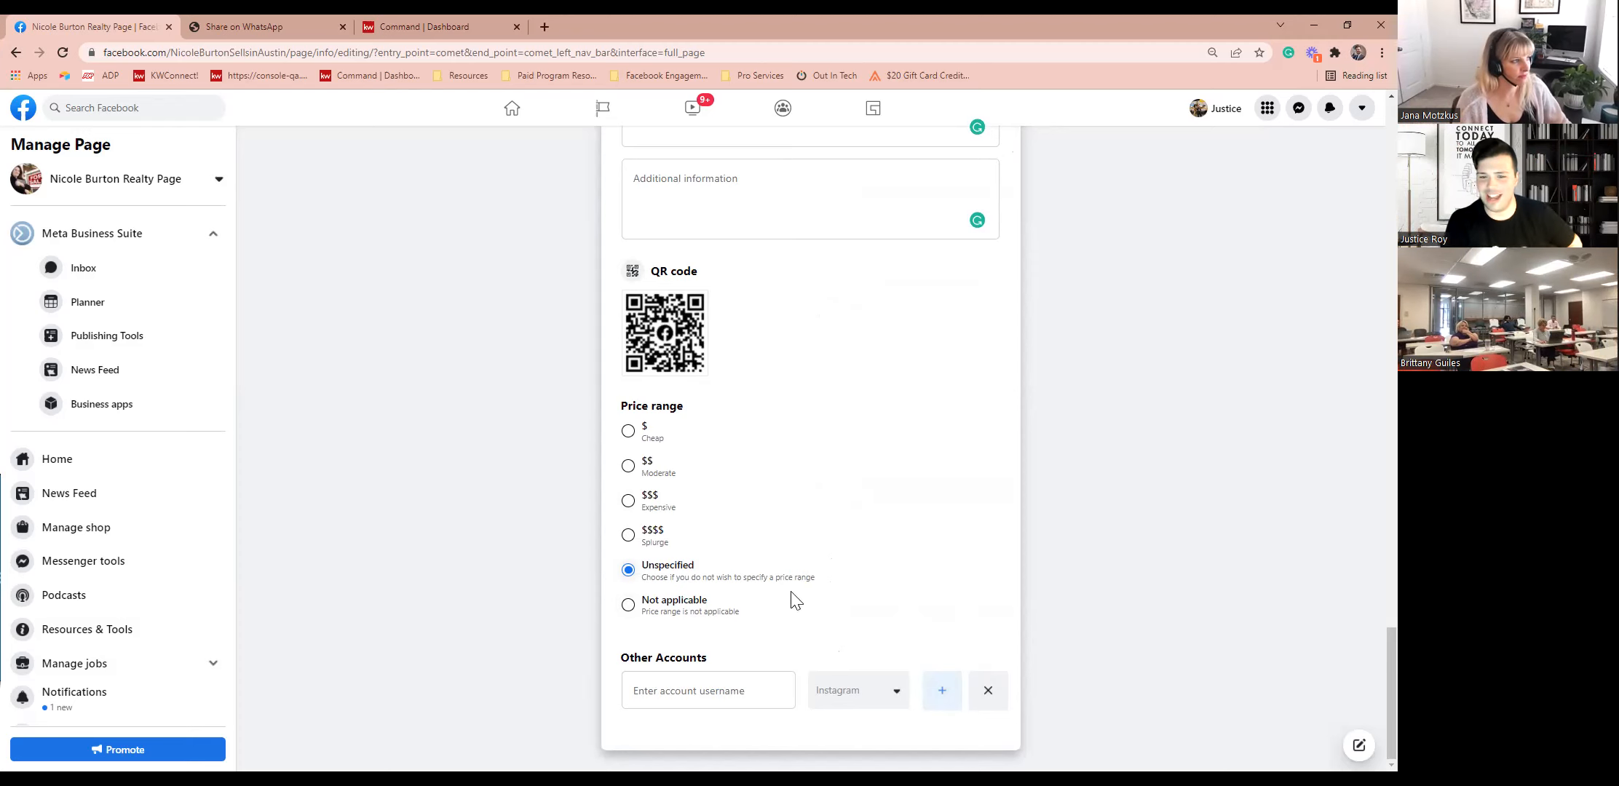
Return to the page's home view and open the full list of friends to invite to like the page.
{"action": "scroll", "coordinate": [806, 615], "scroll_direction": "up", "scroll_amount": 10}
{"action": "scroll", "coordinate": [769, 665], "scroll_direction": "up", "scroll_amount": 2}
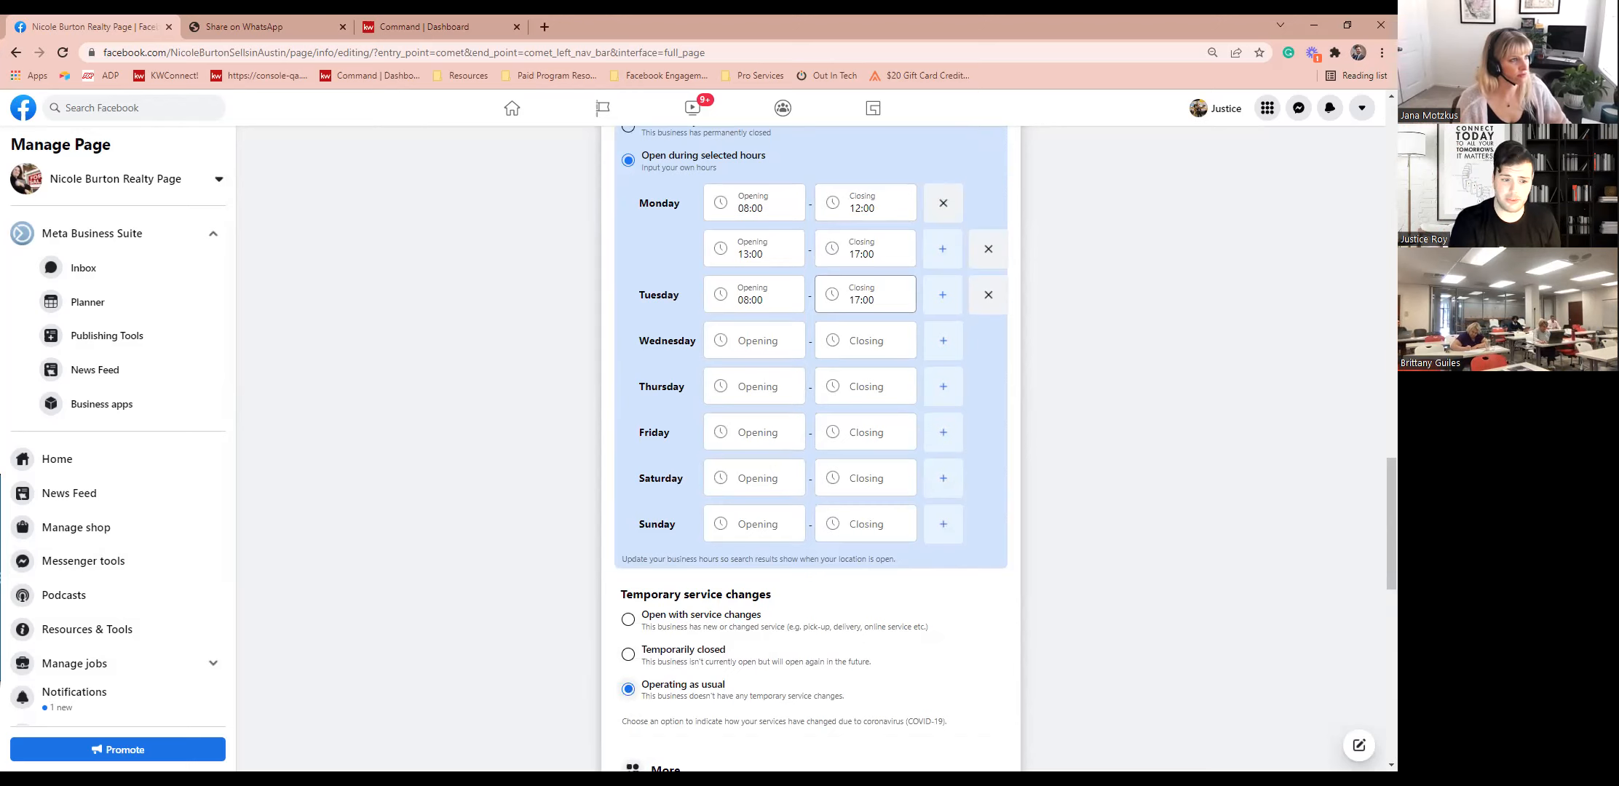
{"action": "left_click", "coordinate": [110, 462]}
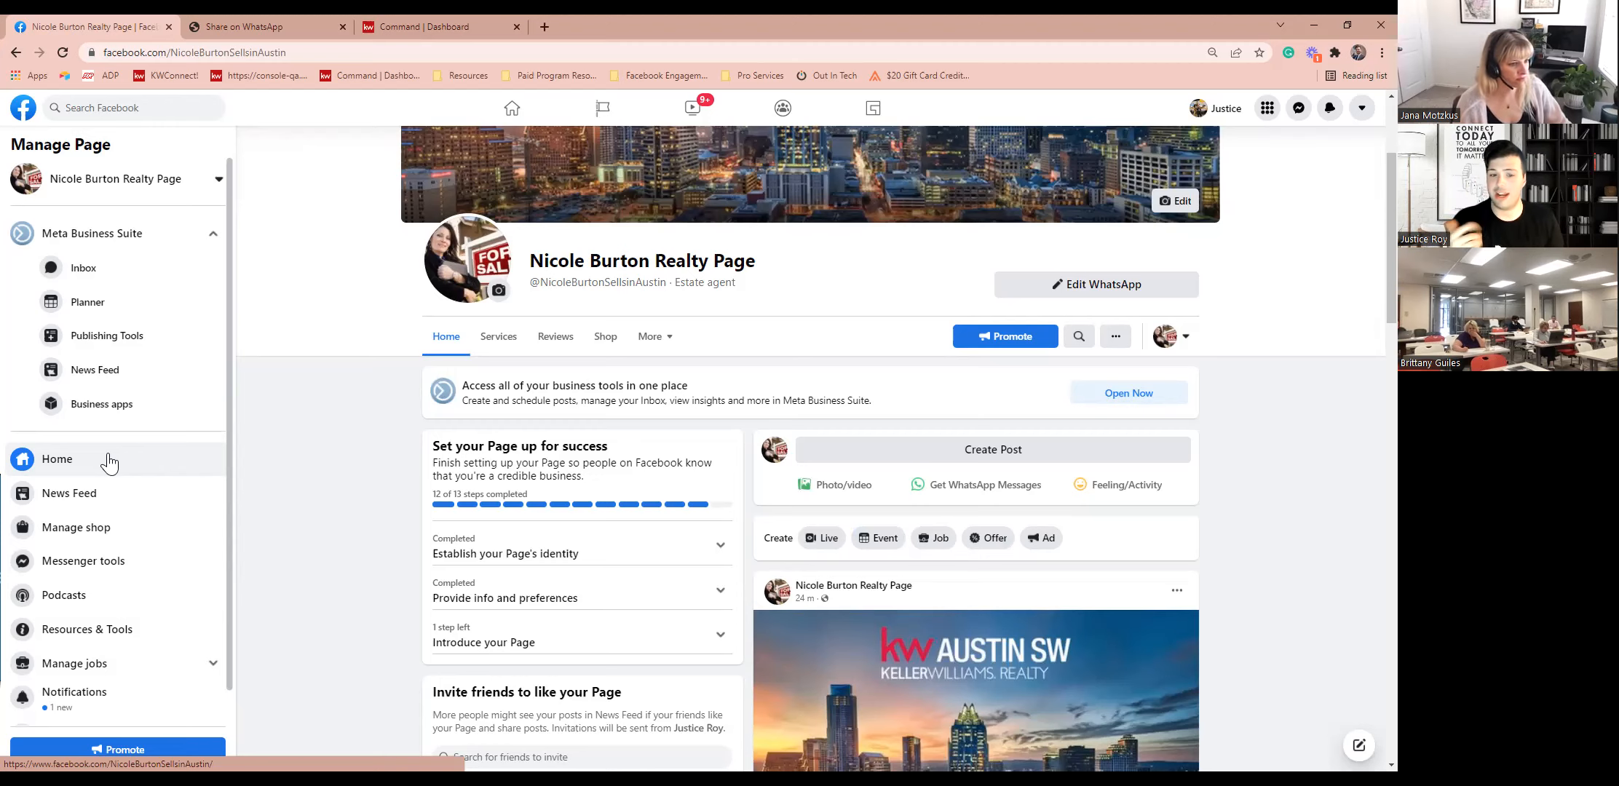
{"action": "scroll", "coordinate": [379, 505], "scroll_direction": "down", "scroll_amount": 4}
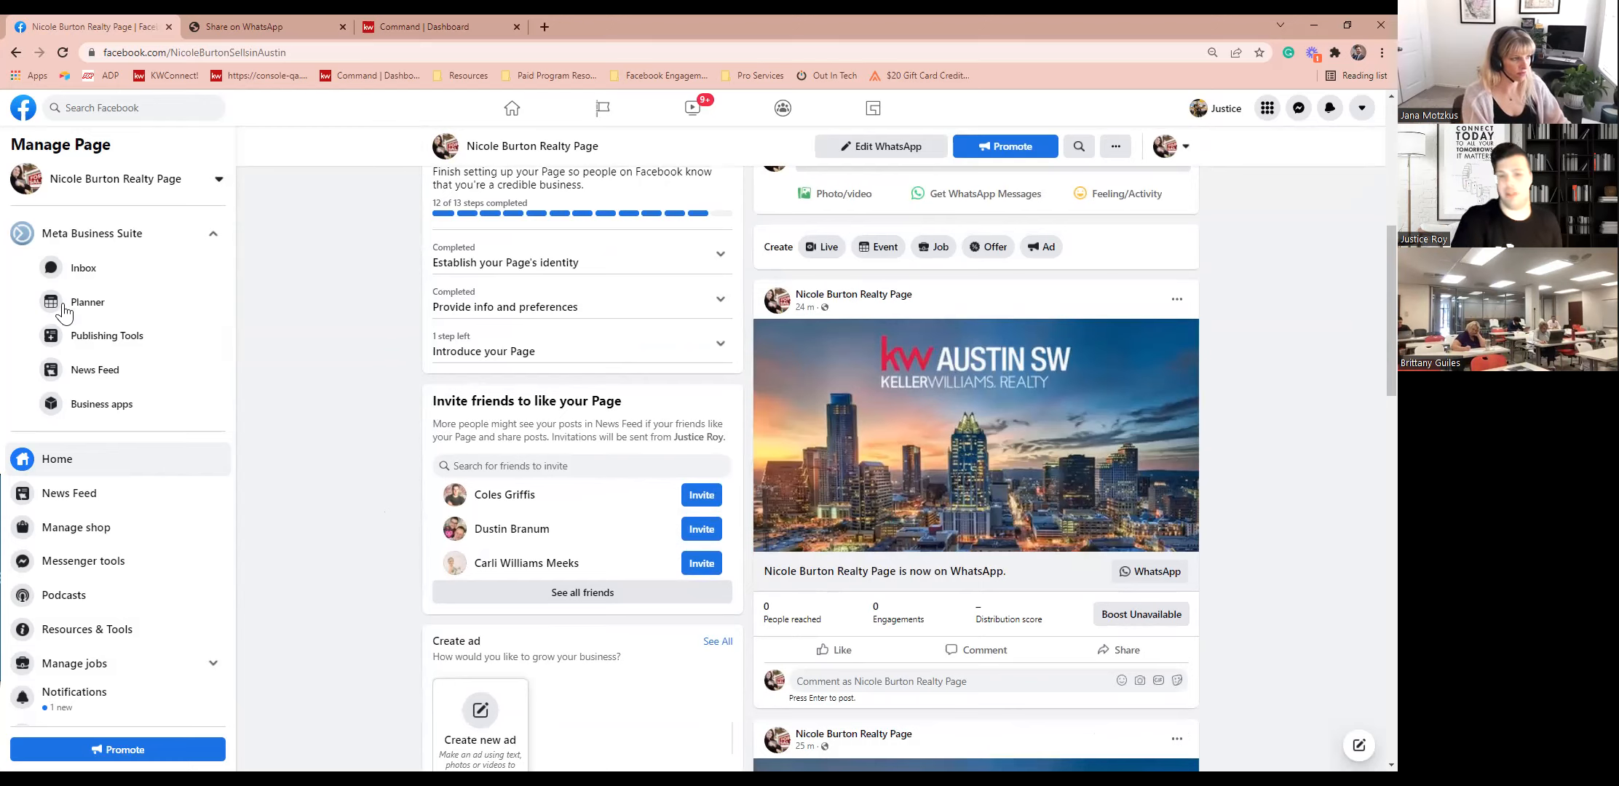
{"action": "left_click", "coordinate": [659, 593]}
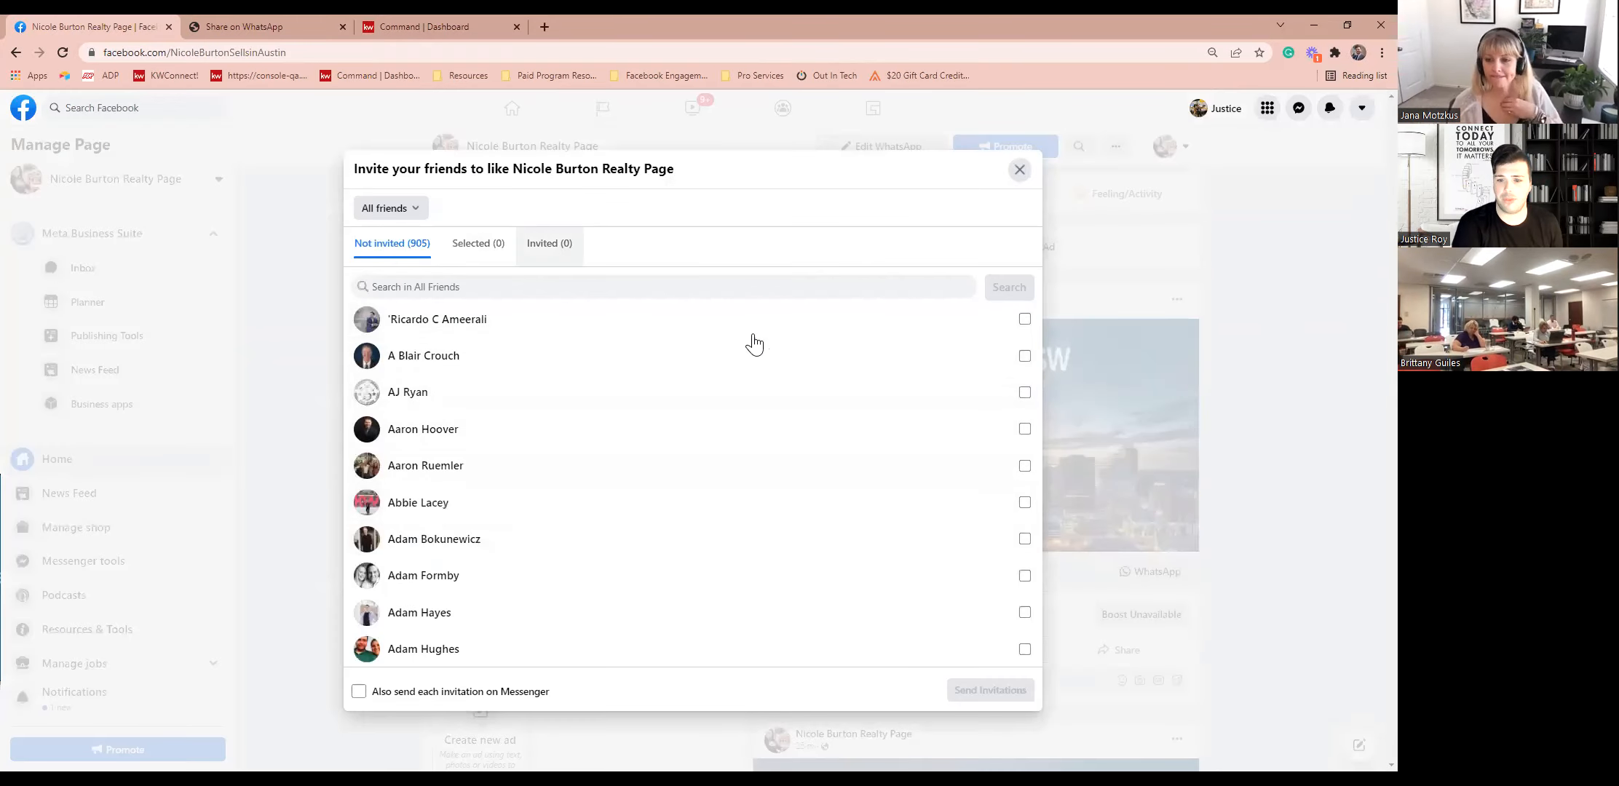
Select nine friends in the page invitation list and close it without sending the invitations.
{"action": "left_click", "coordinate": [450, 321]}
{"action": "left_click", "coordinate": [441, 358]}
{"action": "left_click", "coordinate": [470, 440]}
{"action": "left_click", "coordinate": [499, 548]}
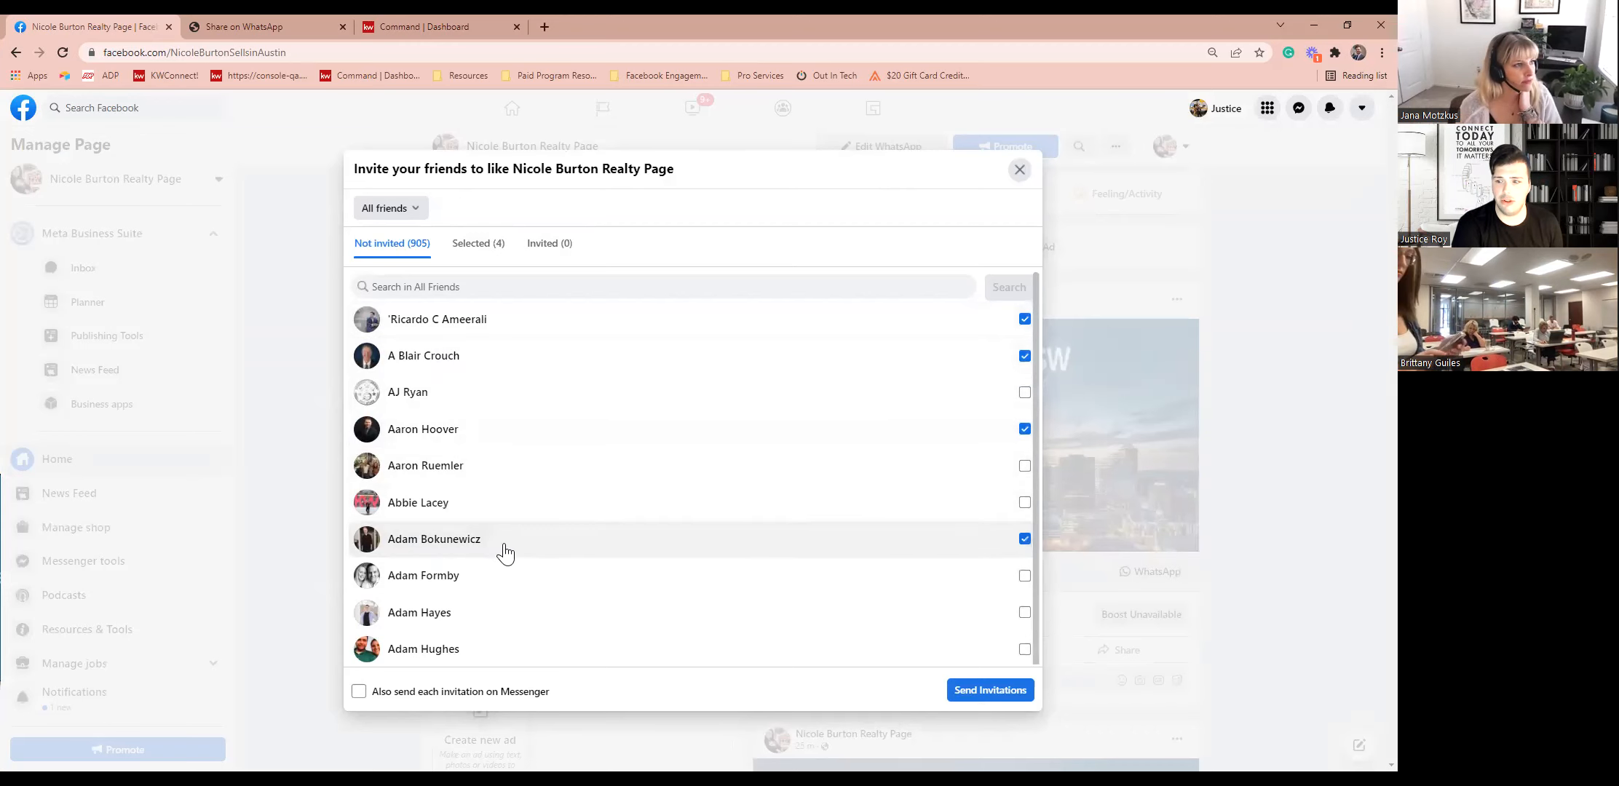
{"action": "scroll", "coordinate": [502, 553], "scroll_direction": "down", "scroll_amount": 1}
{"action": "left_click", "coordinate": [502, 547]}
{"action": "scroll", "coordinate": [501, 547], "scroll_direction": "down", "scroll_amount": 2}
{"action": "left_click", "coordinate": [498, 545]}
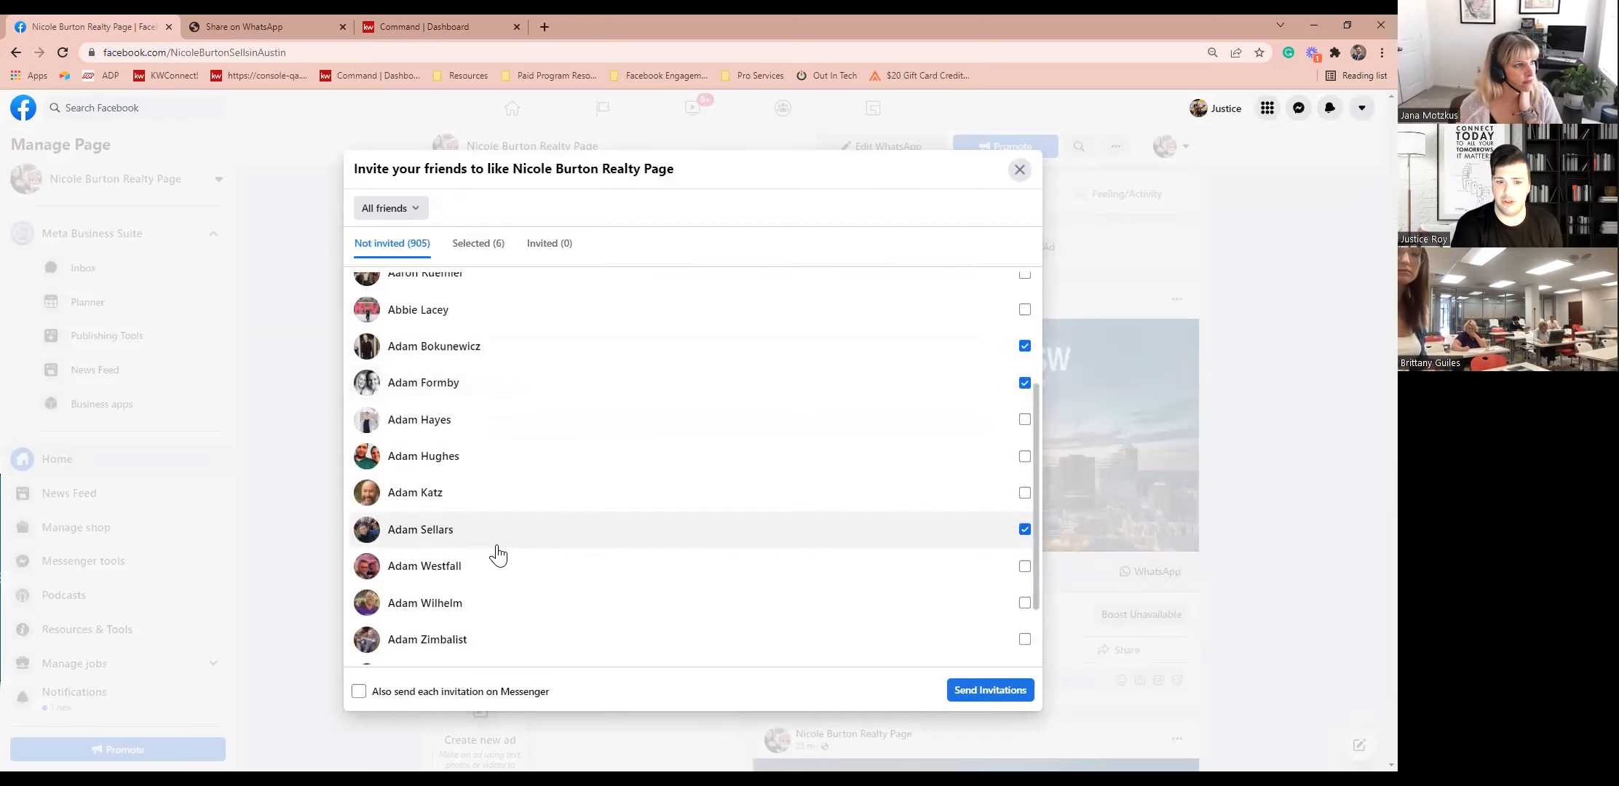
{"action": "left_click", "coordinate": [511, 617]}
{"action": "left_click", "coordinate": [515, 634]}
{"action": "scroll", "coordinate": [509, 626], "scroll_direction": "down", "scroll_amount": 1}
{"action": "left_click", "coordinate": [499, 606]}
{"action": "mouse_move", "coordinate": [396, 693]}
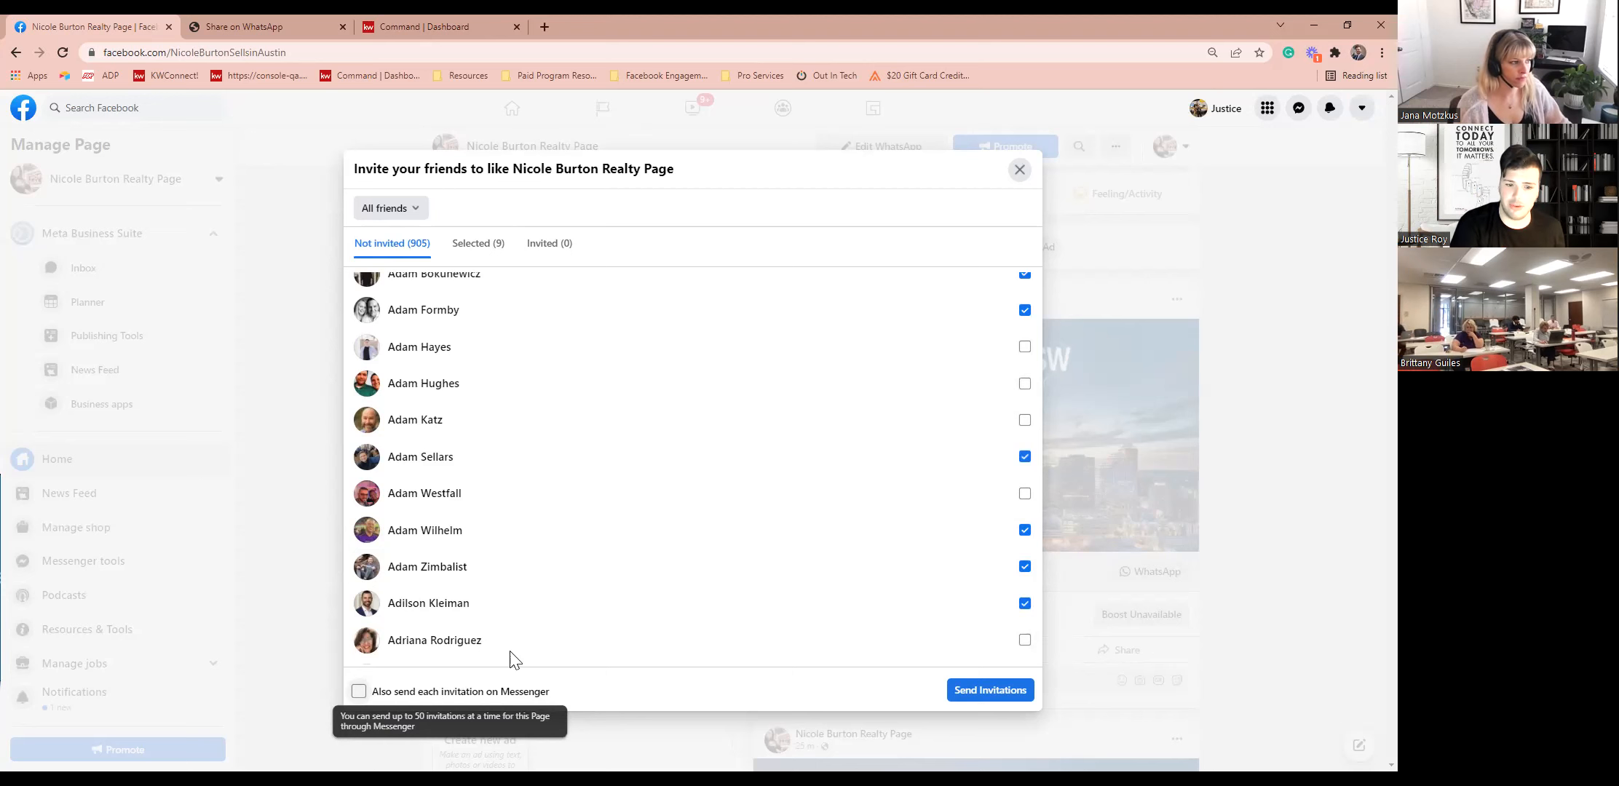
{"action": "left_click", "coordinate": [1019, 170]}
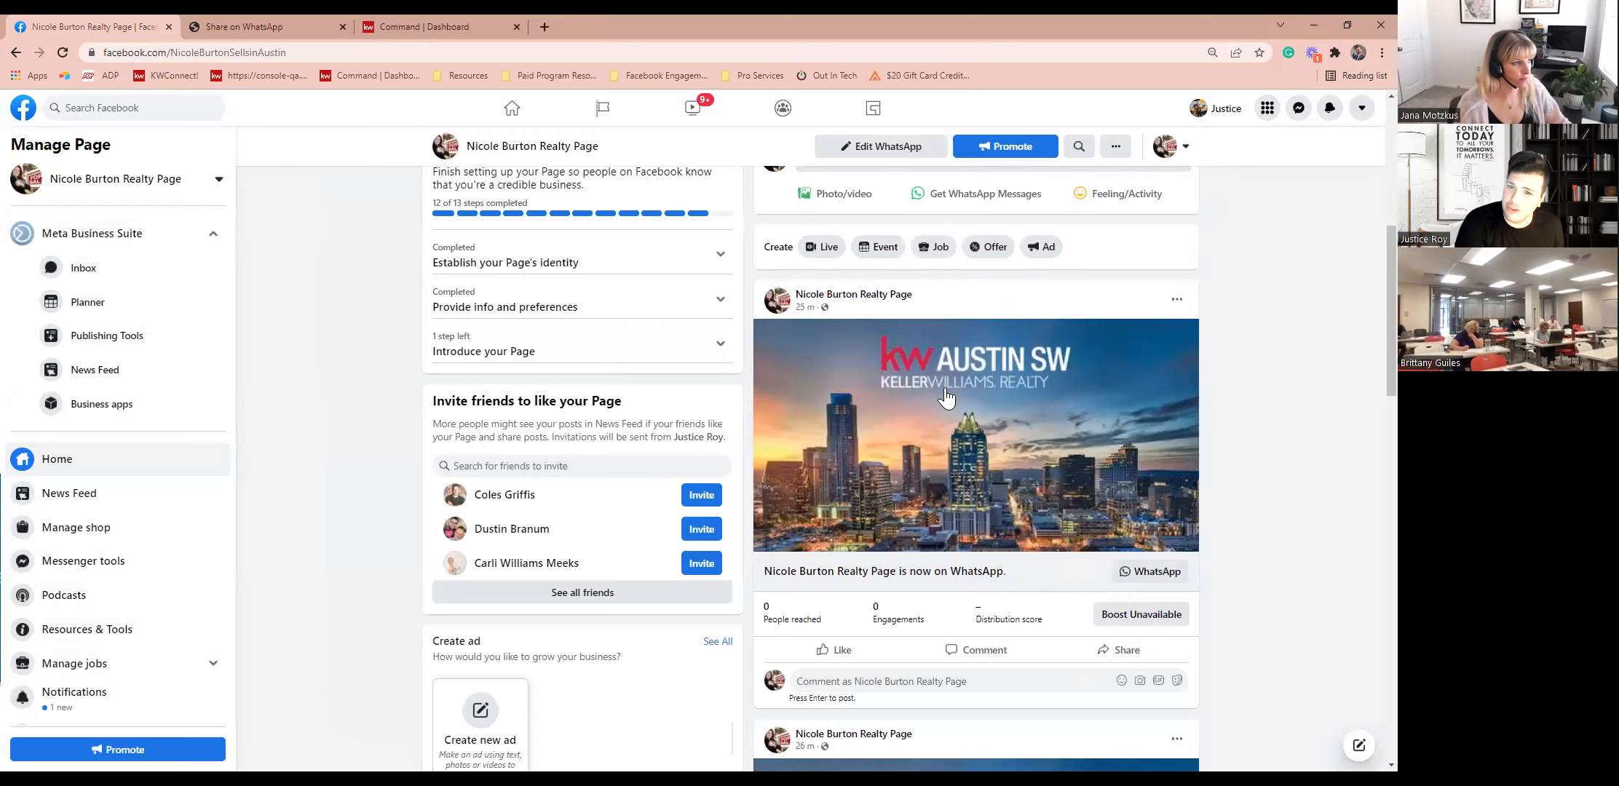
Switch from interacting as the business page to interacting as the personal profile.
{"action": "scroll", "coordinate": [946, 399], "scroll_direction": "up", "scroll_amount": 1}
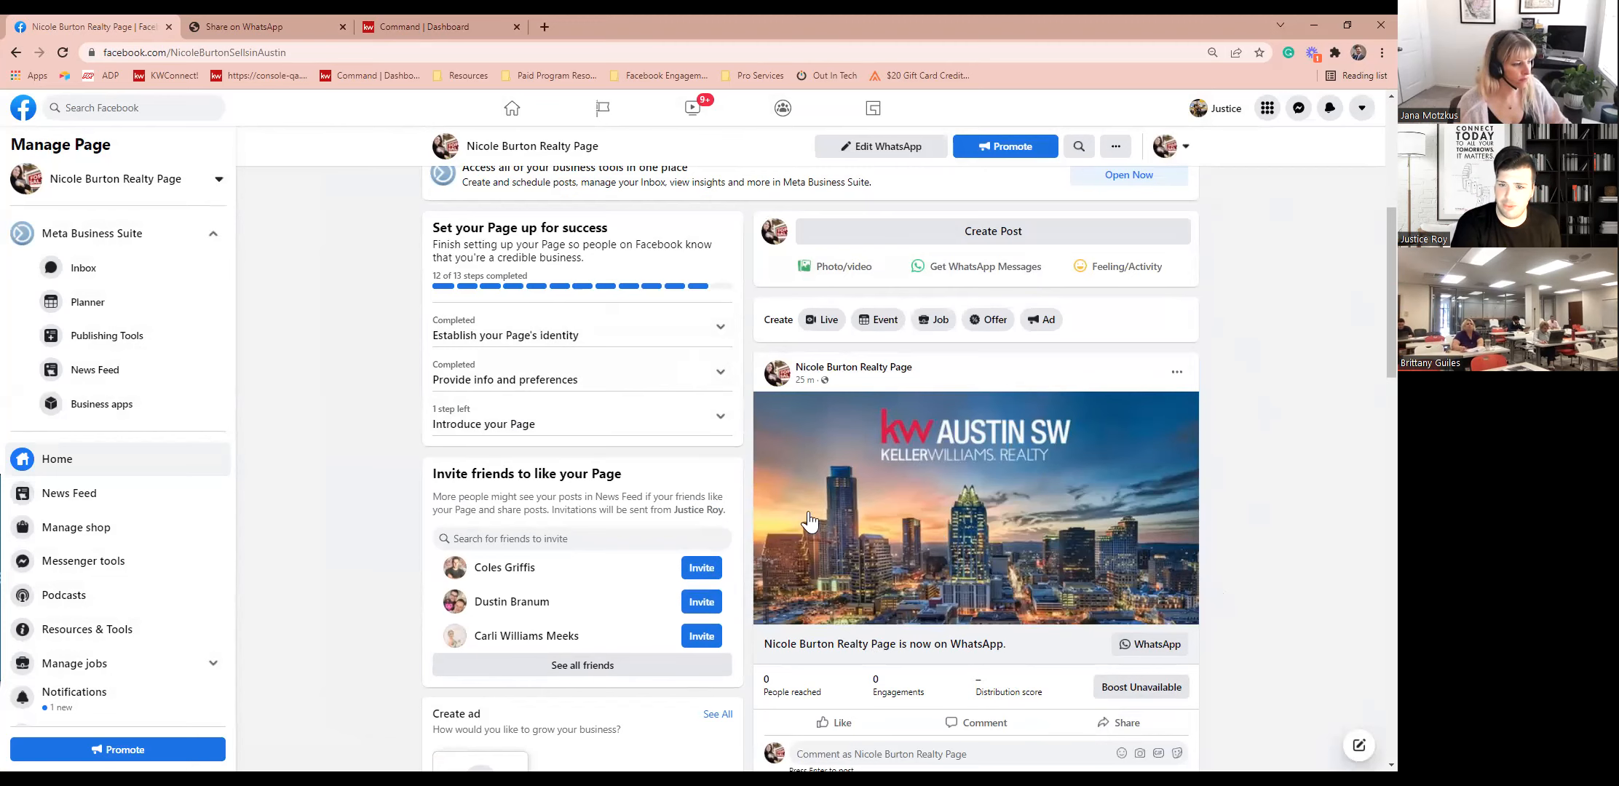
{"action": "scroll", "coordinate": [1186, 296], "scroll_direction": "up", "scroll_amount": 3}
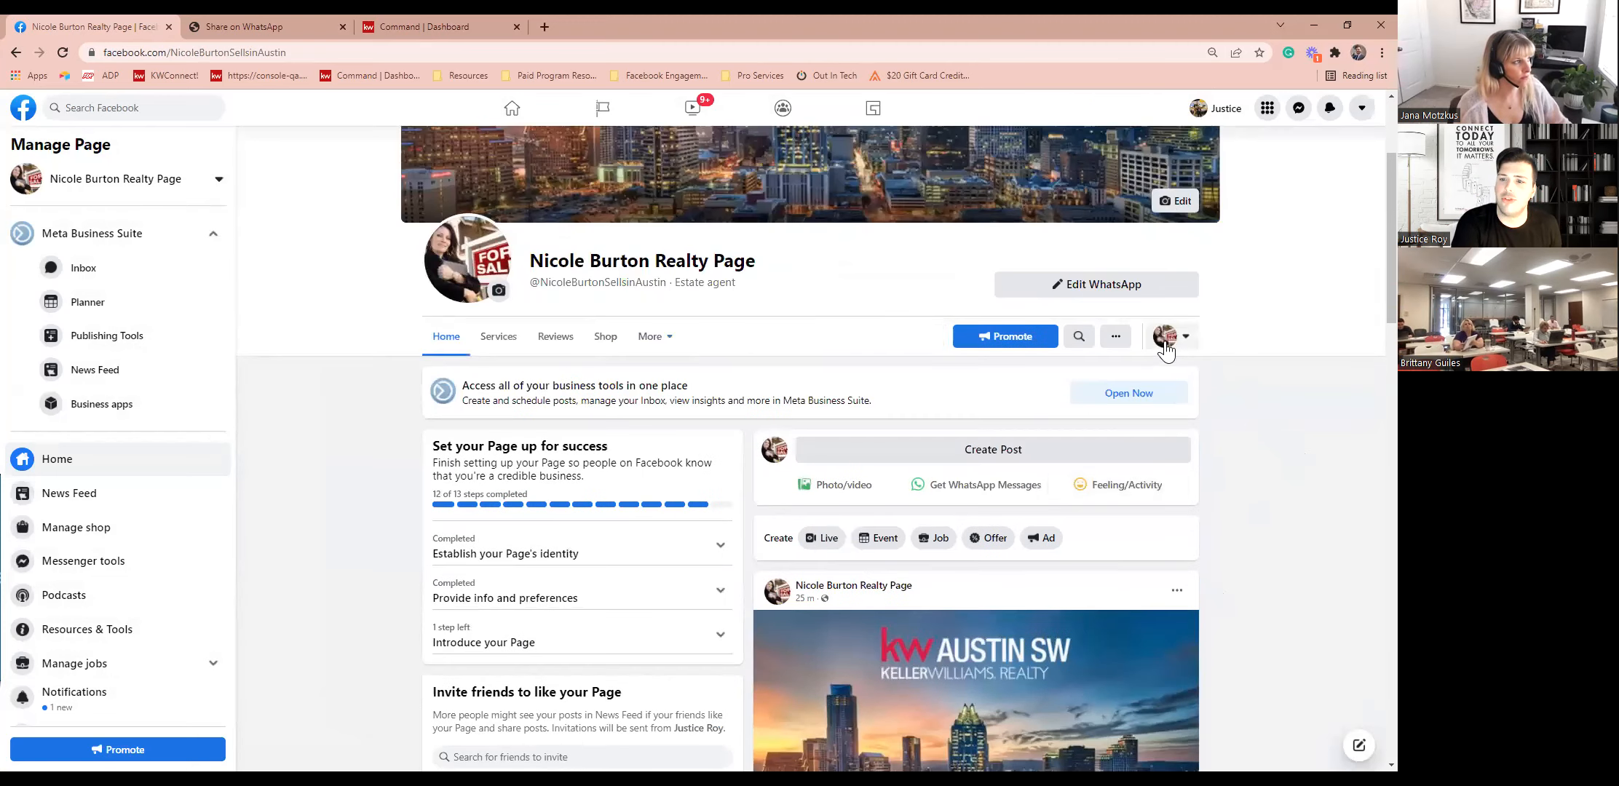
{"action": "left_click", "coordinate": [1170, 336]}
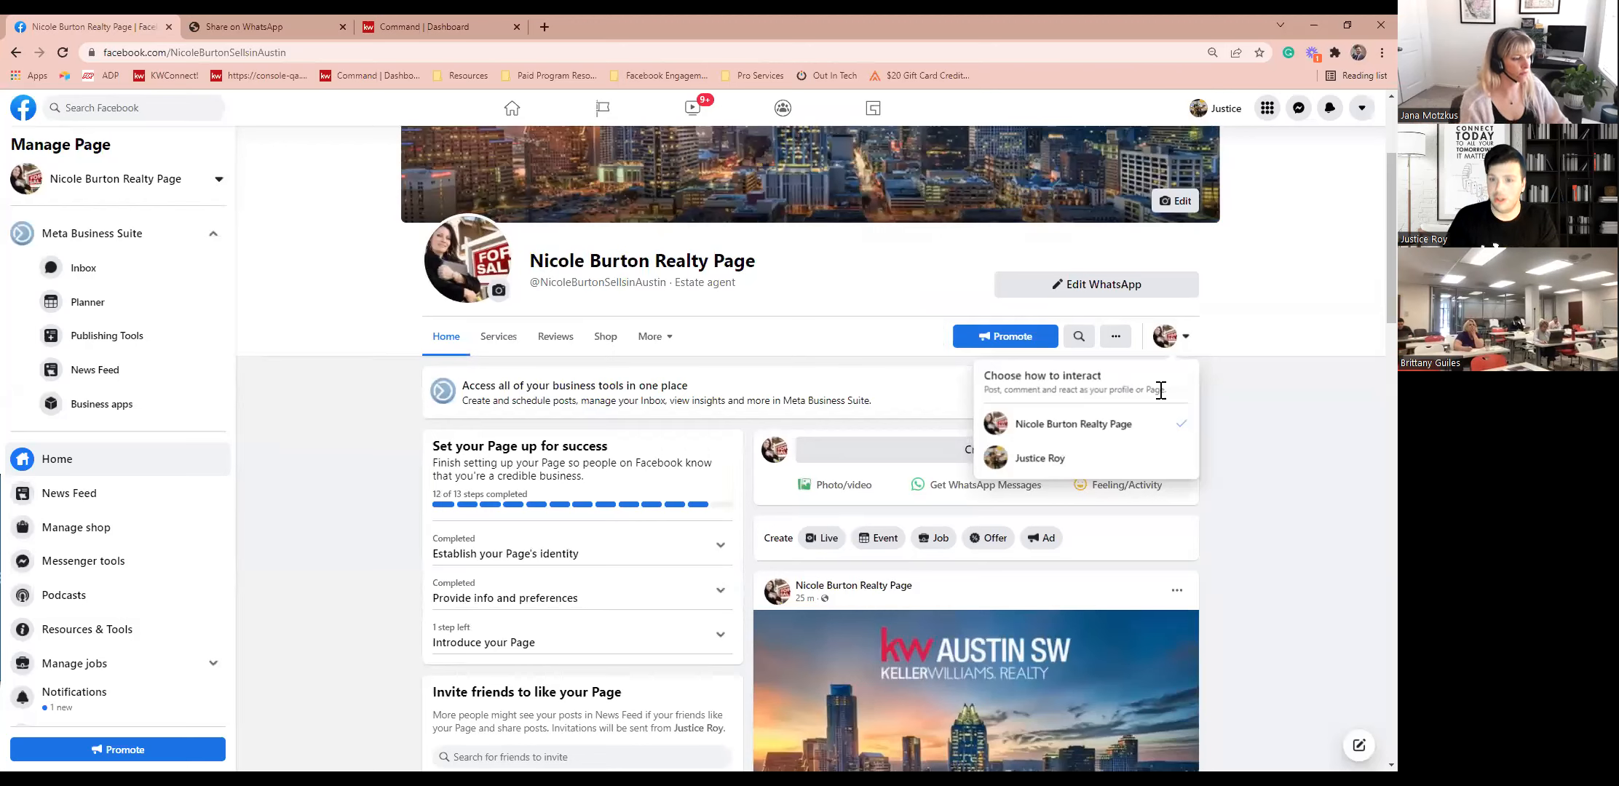
{"action": "left_click", "coordinate": [1121, 455]}
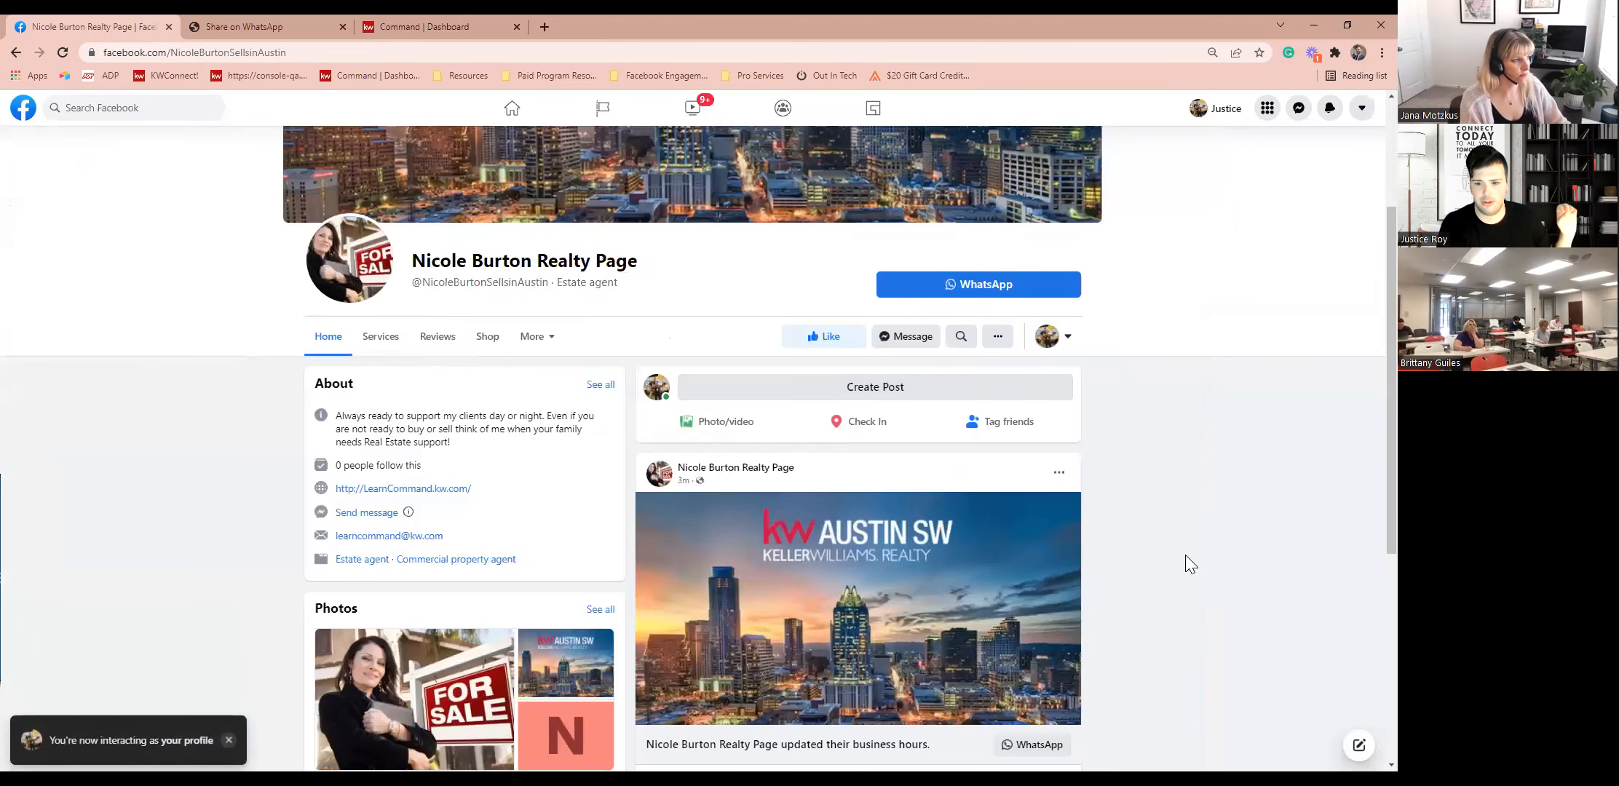
Try to open the sharing options of the page's business hours update post.
{"action": "scroll", "coordinate": [1185, 556], "scroll_direction": "down", "scroll_amount": 2}
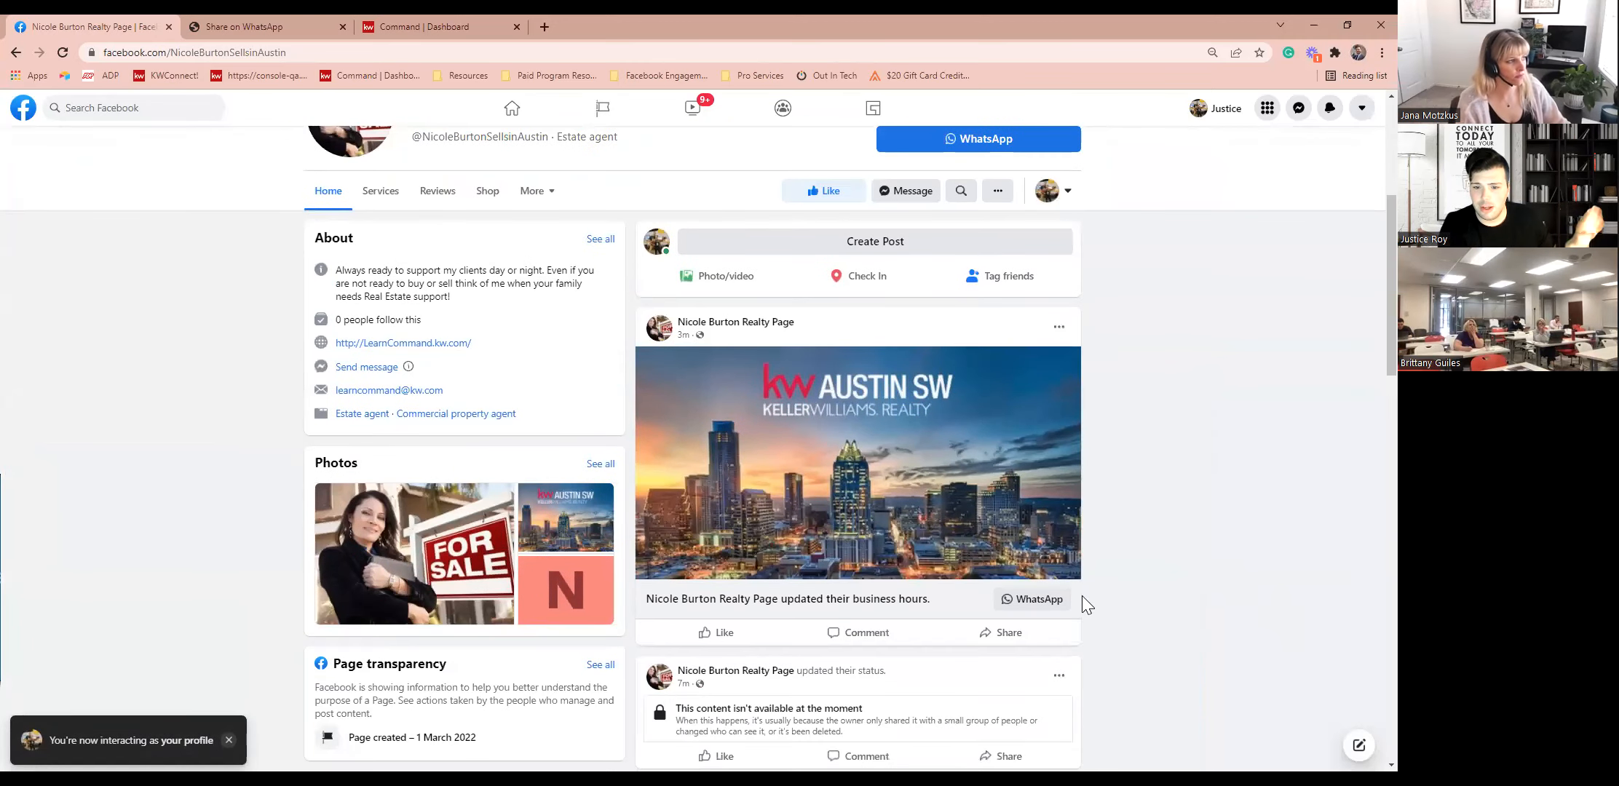
{"action": "left_click", "coordinate": [1031, 639]}
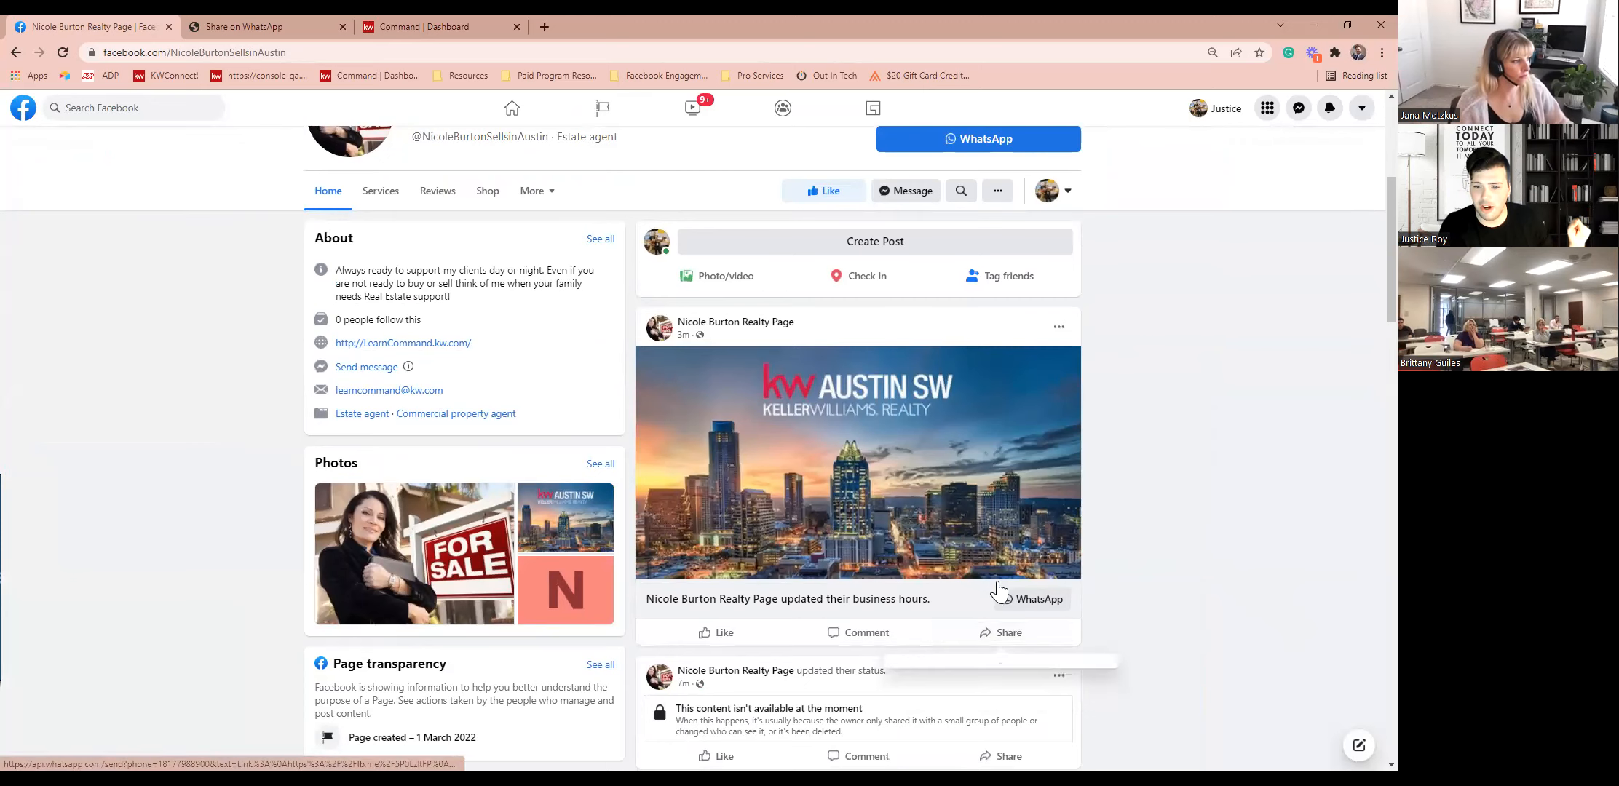
{"action": "scroll", "coordinate": [1139, 606], "scroll_direction": "down", "scroll_amount": 1}
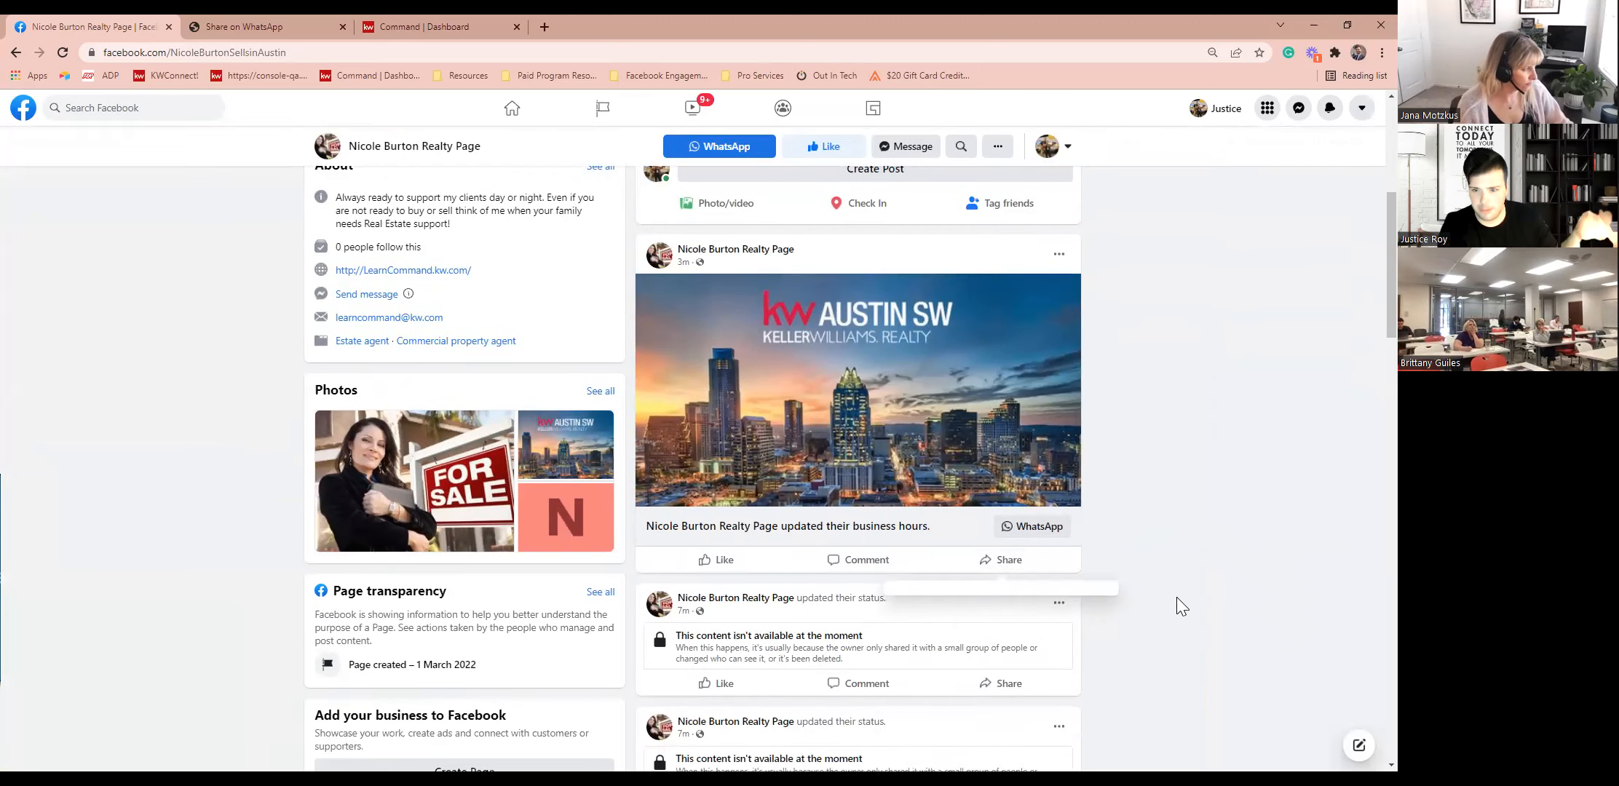
{"action": "left_click", "coordinate": [1010, 562]}
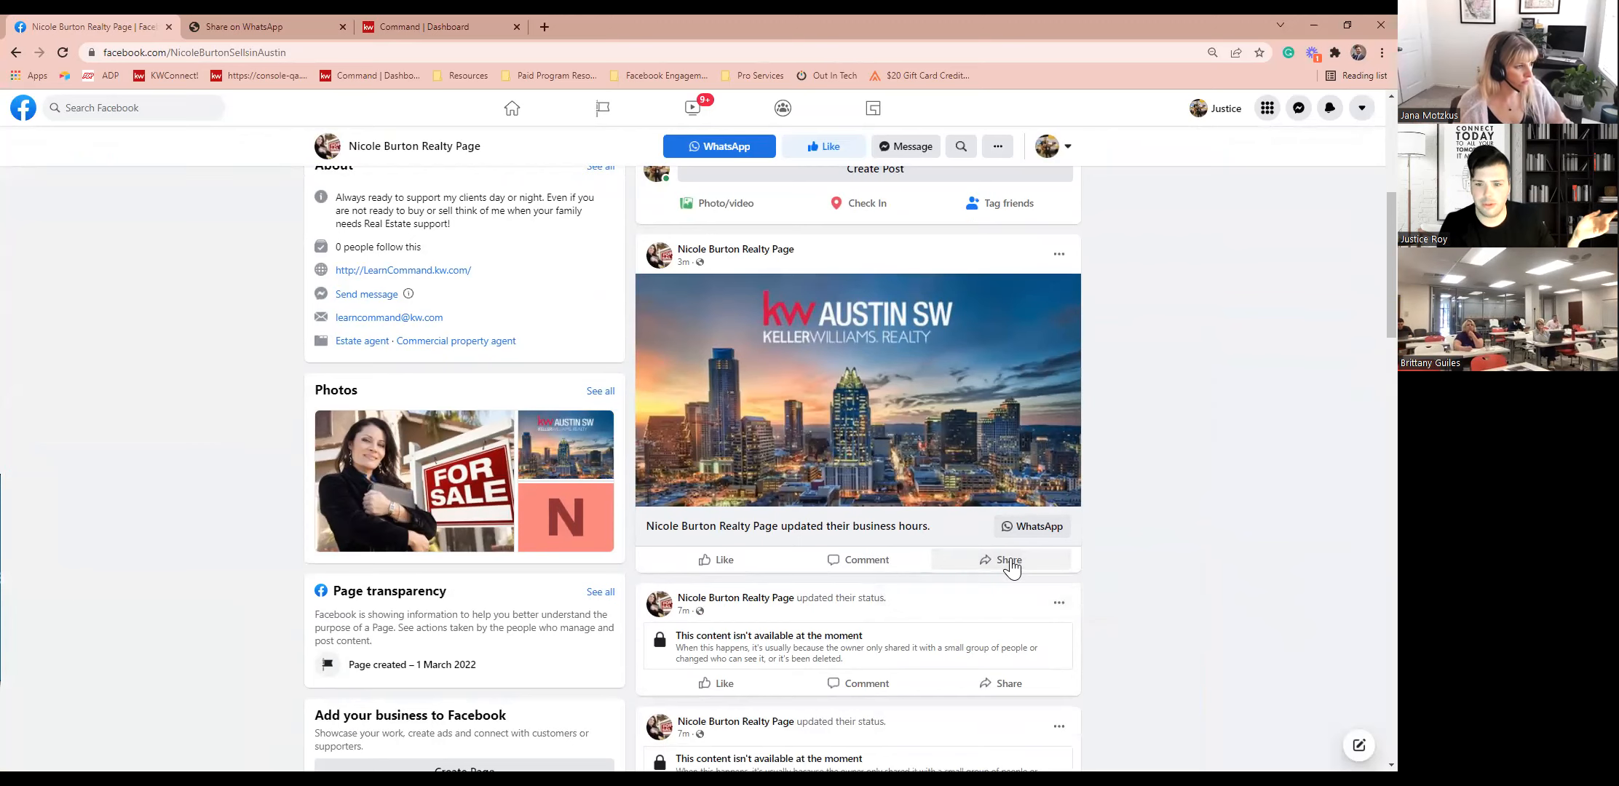
{"action": "left_click", "coordinate": [1012, 565]}
{"action": "left_click", "coordinate": [1012, 566]}
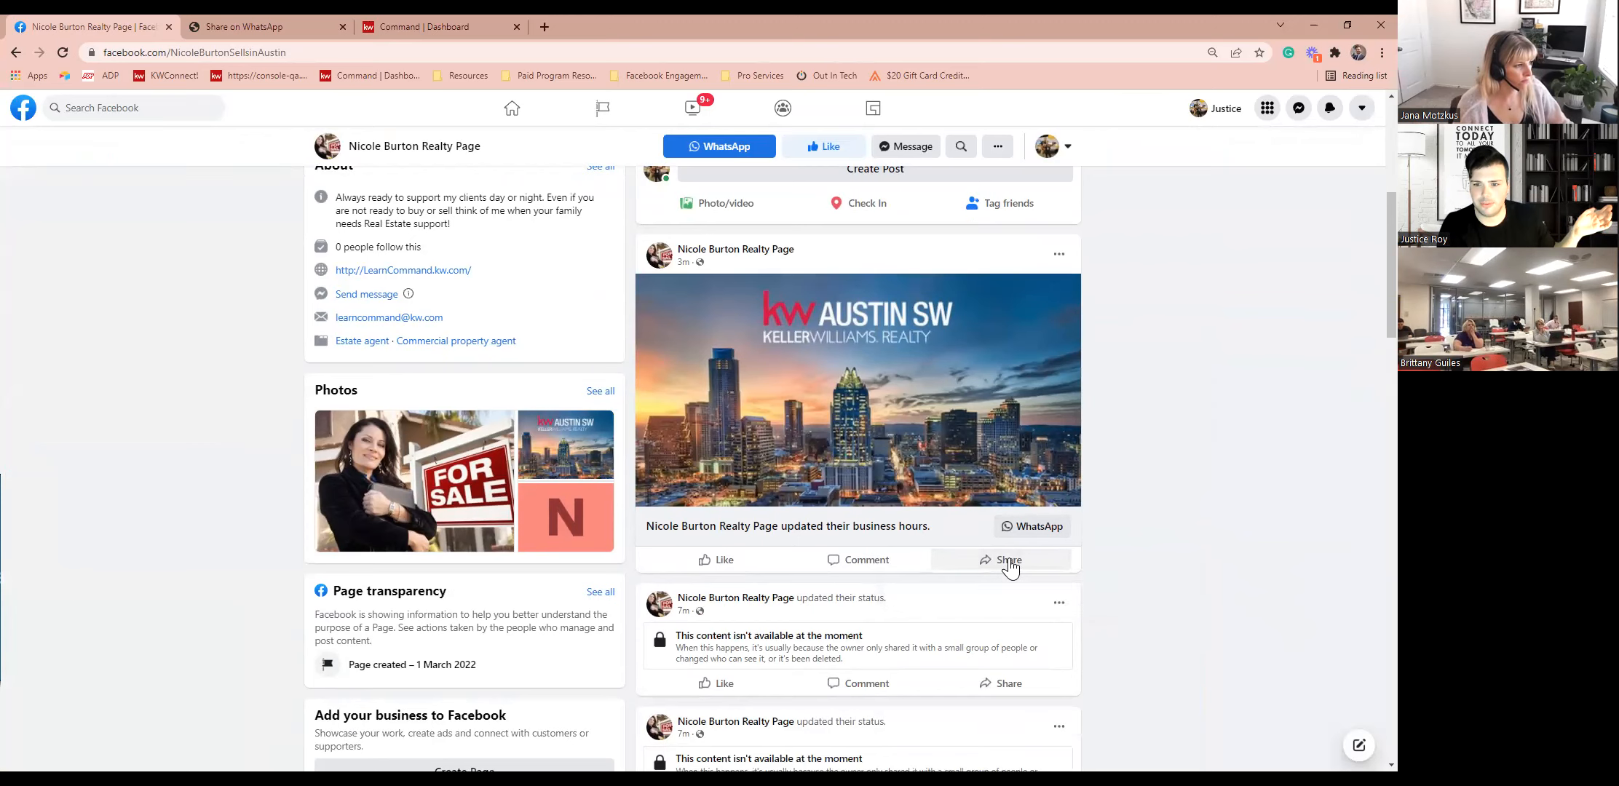
Try the sharing options of the website address post, then show those of the status update below the business hours post.
{"action": "scroll", "coordinate": [1011, 567], "scroll_direction": "down", "scroll_amount": 7}
{"action": "scroll", "coordinate": [1014, 565], "scroll_direction": "up", "scroll_amount": 6}
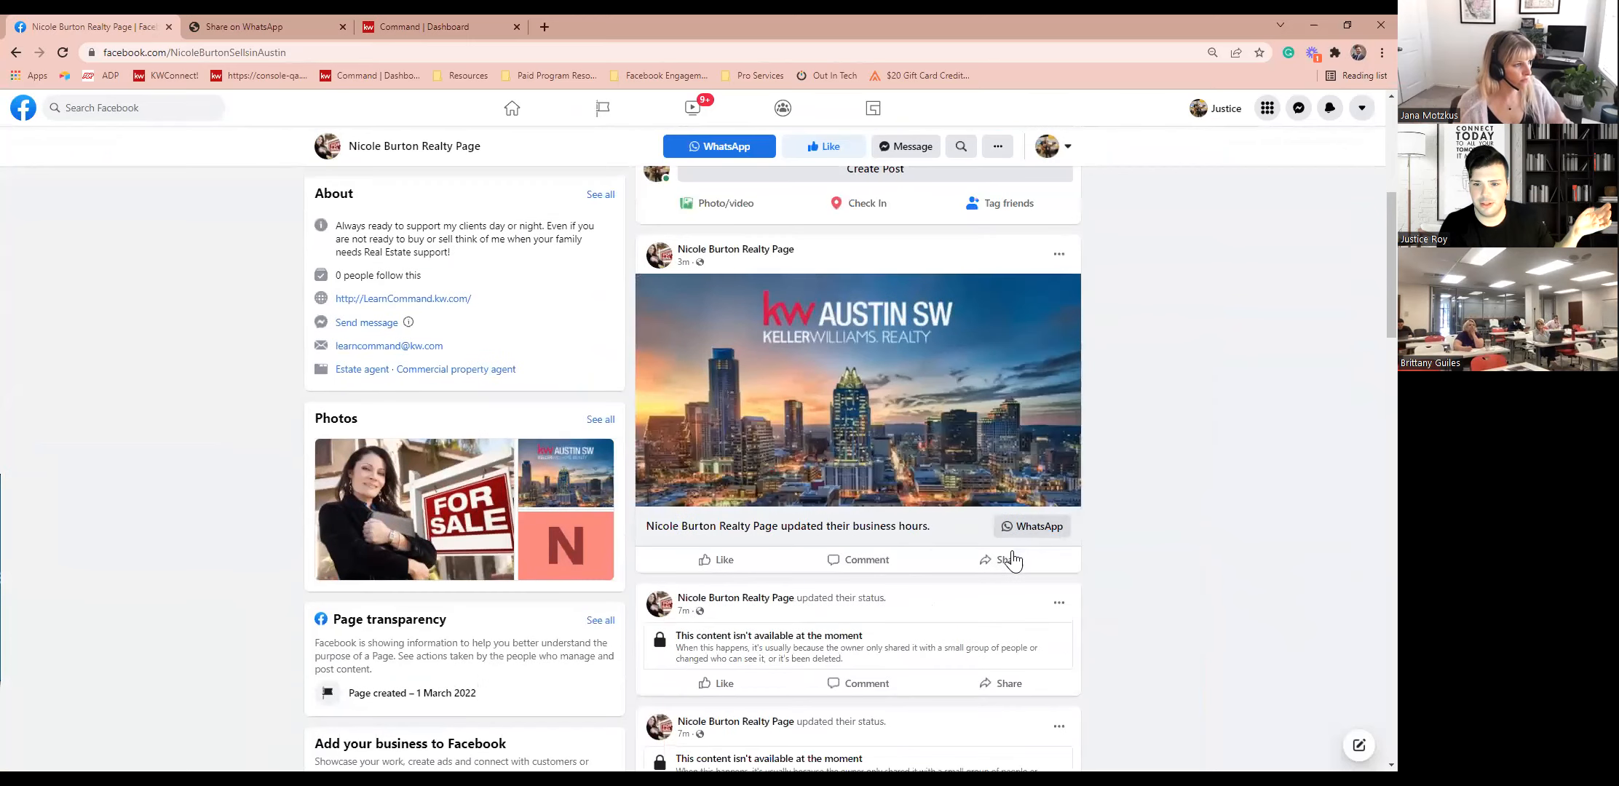
{"action": "scroll", "coordinate": [1013, 561], "scroll_direction": "down", "scroll_amount": 4}
{"action": "scroll", "coordinate": [1018, 611], "scroll_direction": "down", "scroll_amount": 4}
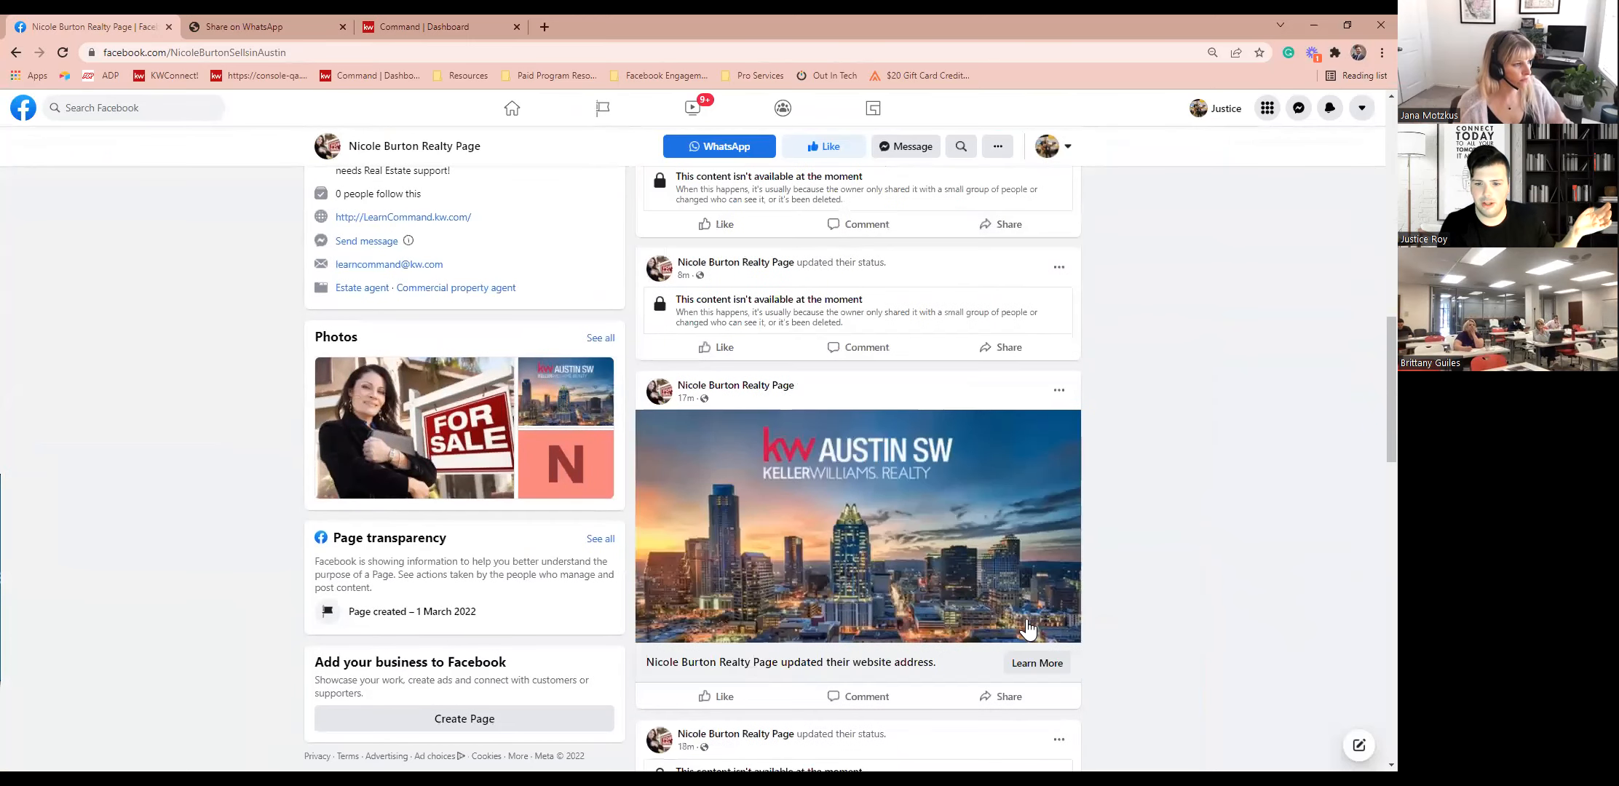
{"action": "scroll", "coordinate": [1020, 664], "scroll_direction": "down", "scroll_amount": 1}
{"action": "left_click", "coordinate": [1010, 626]}
{"action": "scroll", "coordinate": [1160, 615], "scroll_direction": "up", "scroll_amount": 6}
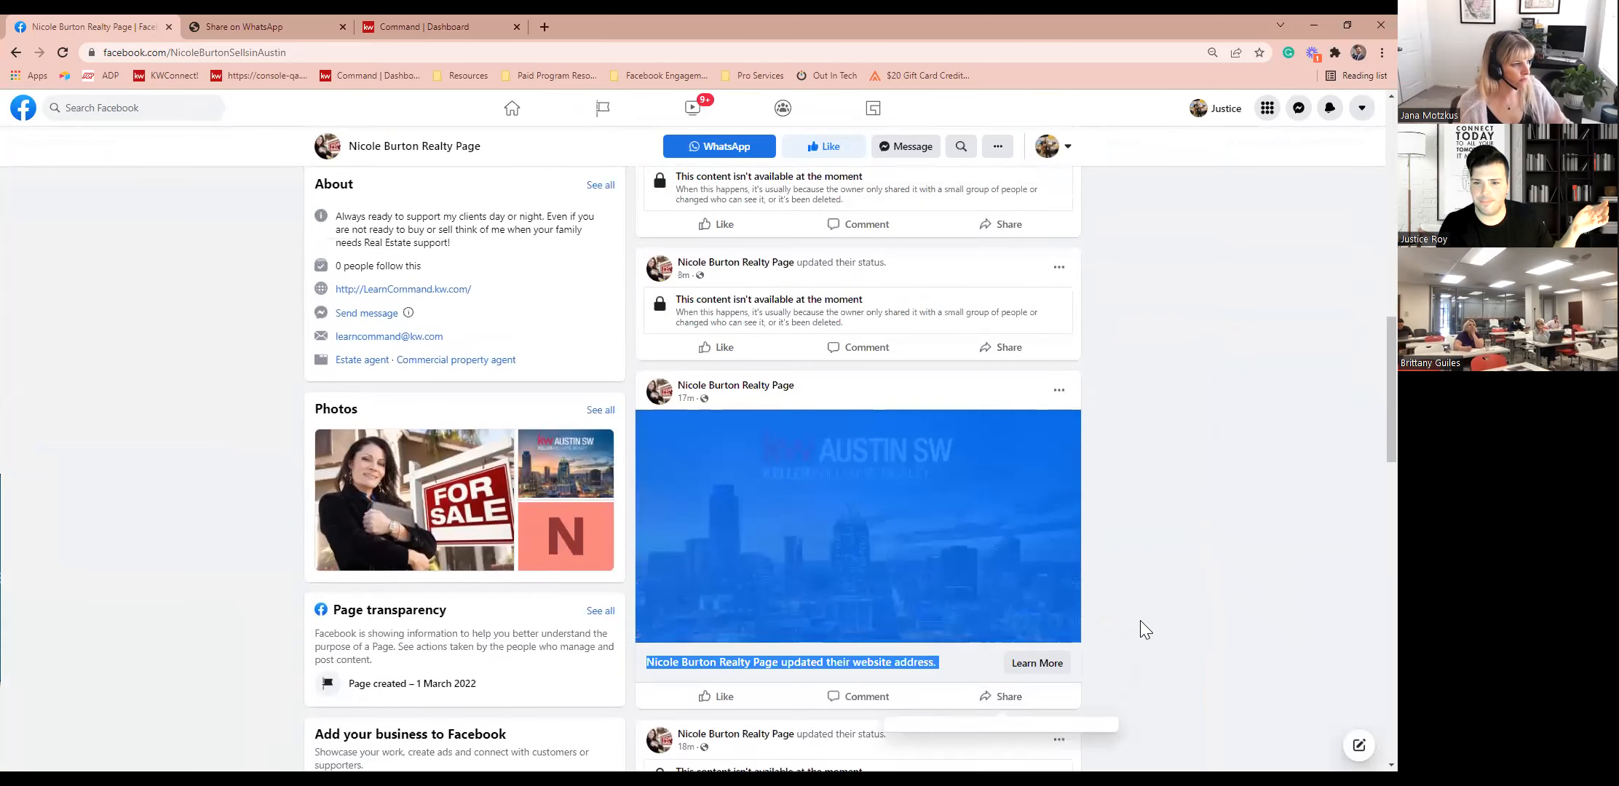
{"action": "left_click", "coordinate": [1025, 470]}
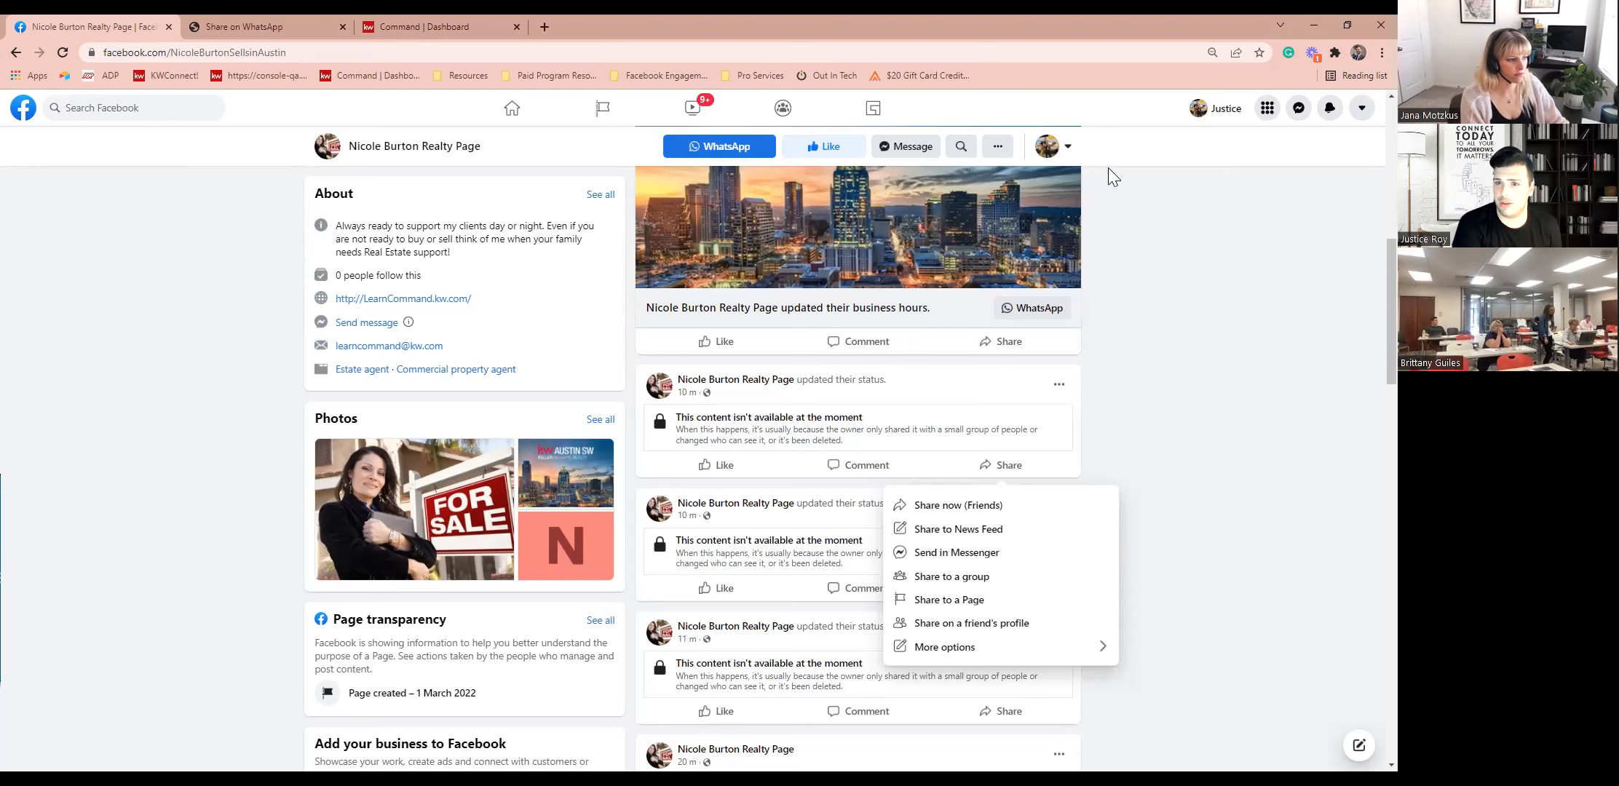
Switch back to interacting as the business page.
{"action": "left_click", "coordinate": [1053, 145]}
{"action": "left_click", "coordinate": [1019, 236]}
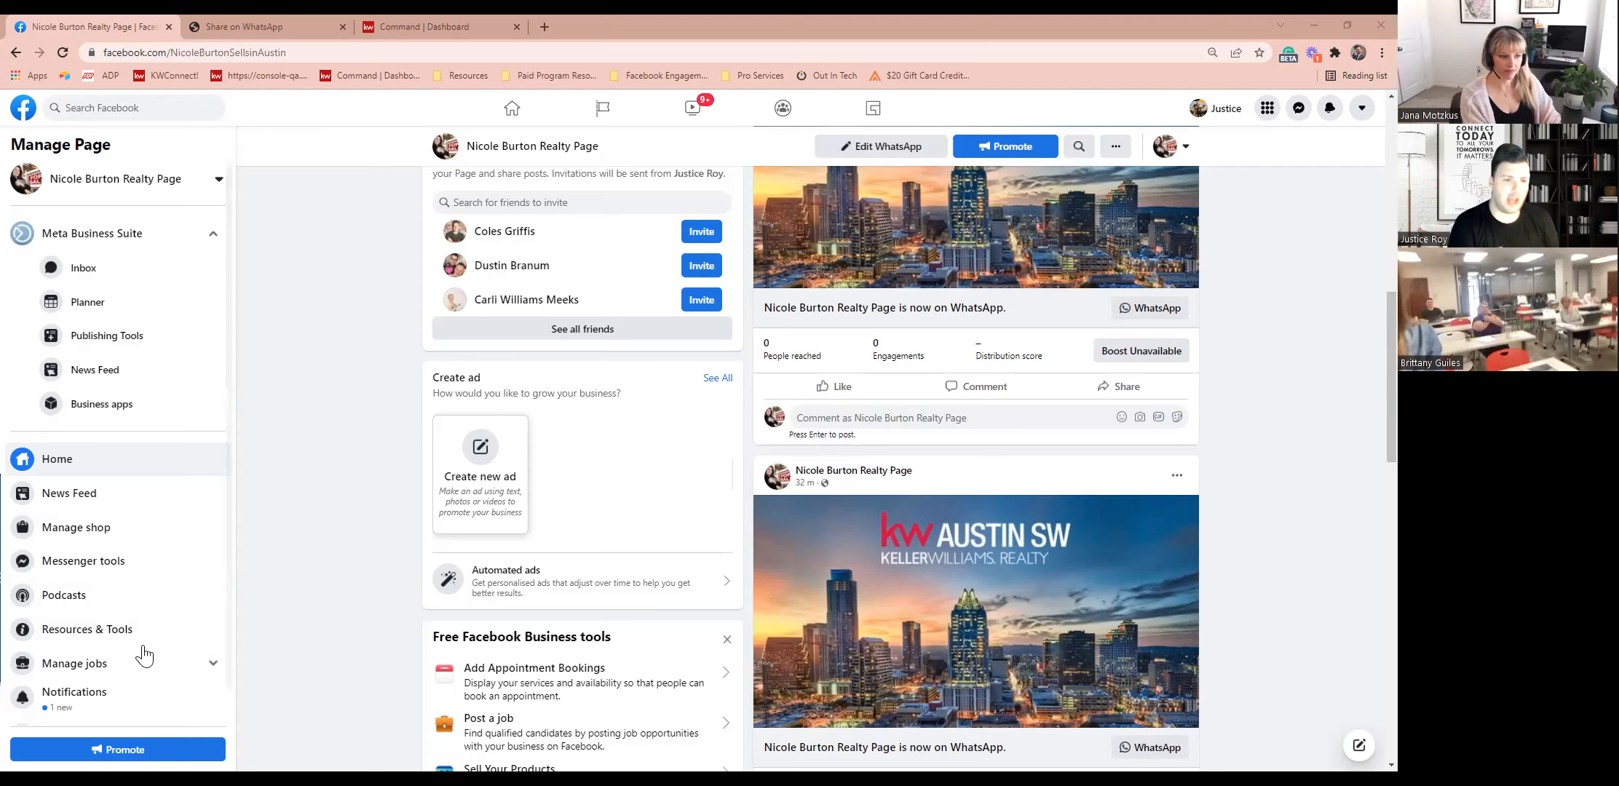
View the Page roles section of the page settings and return to the page's home view.
{"action": "scroll", "coordinate": [141, 663], "scroll_direction": "down", "scroll_amount": 2}
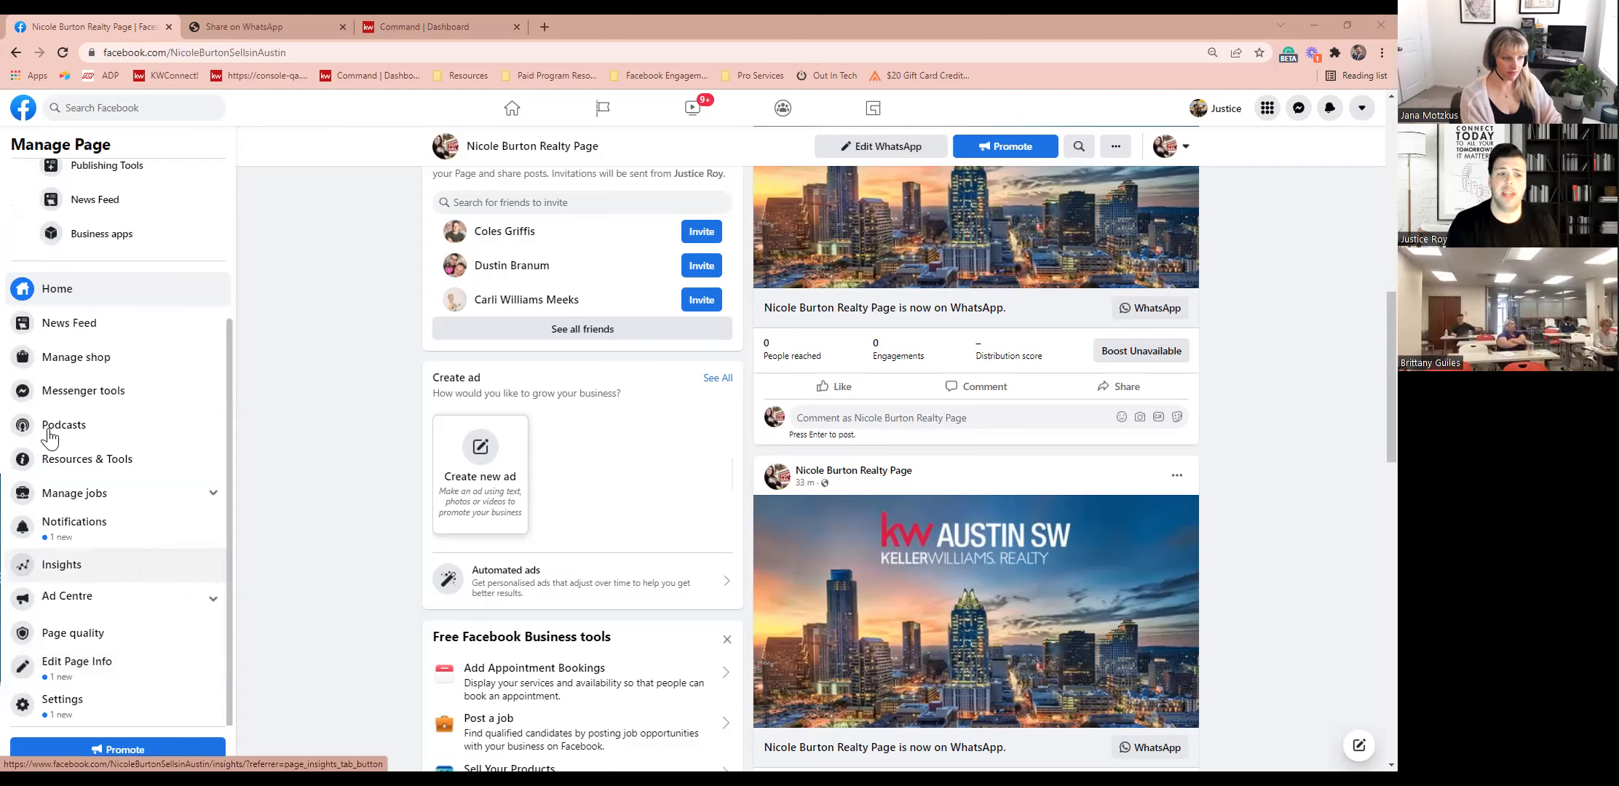
{"action": "scroll", "coordinate": [82, 466], "scroll_direction": "down", "scroll_amount": 1}
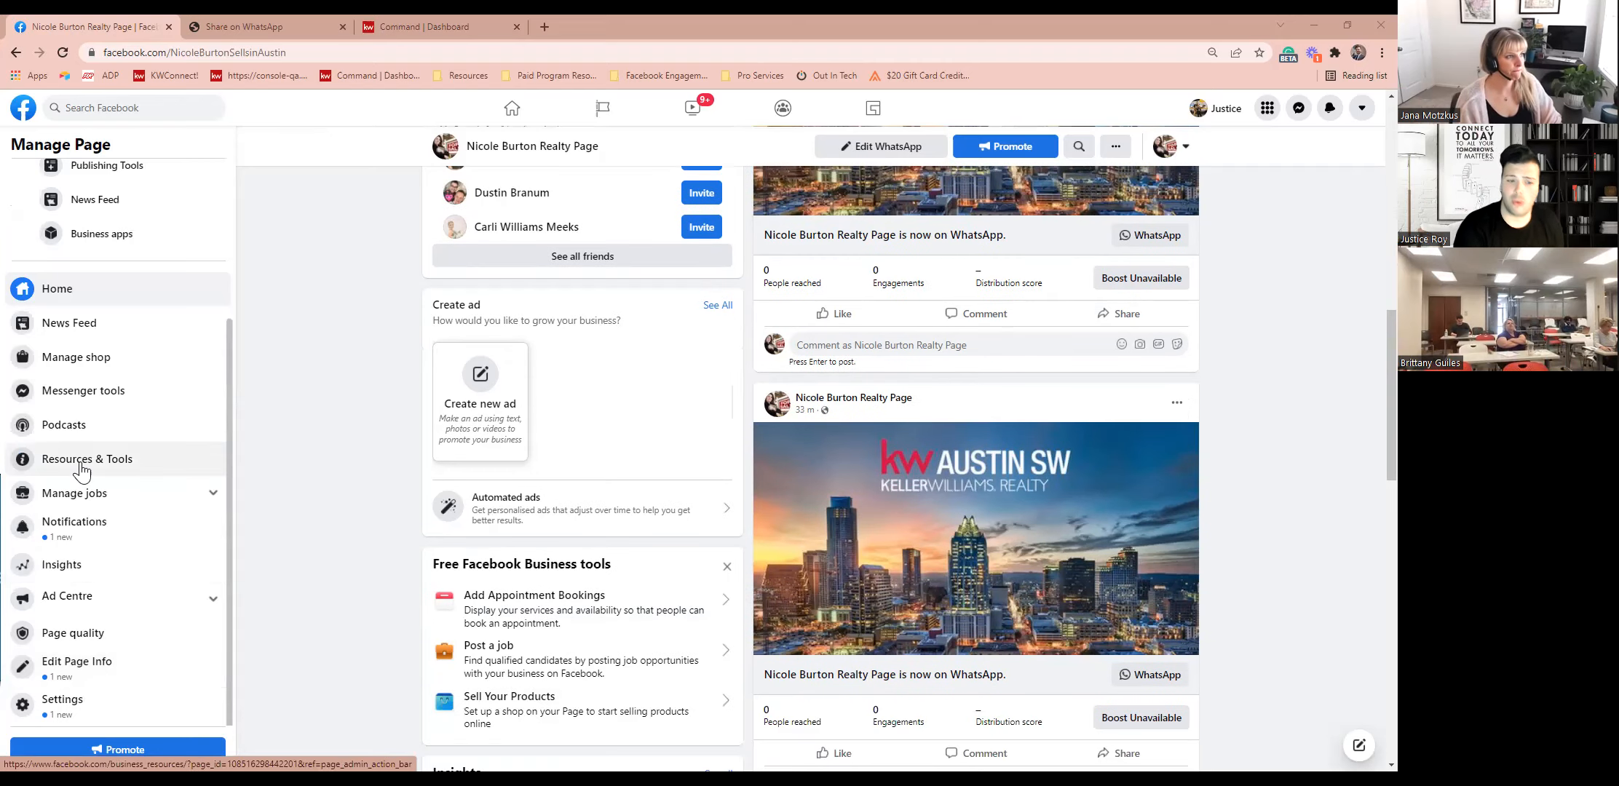
{"action": "left_click", "coordinate": [87, 719]}
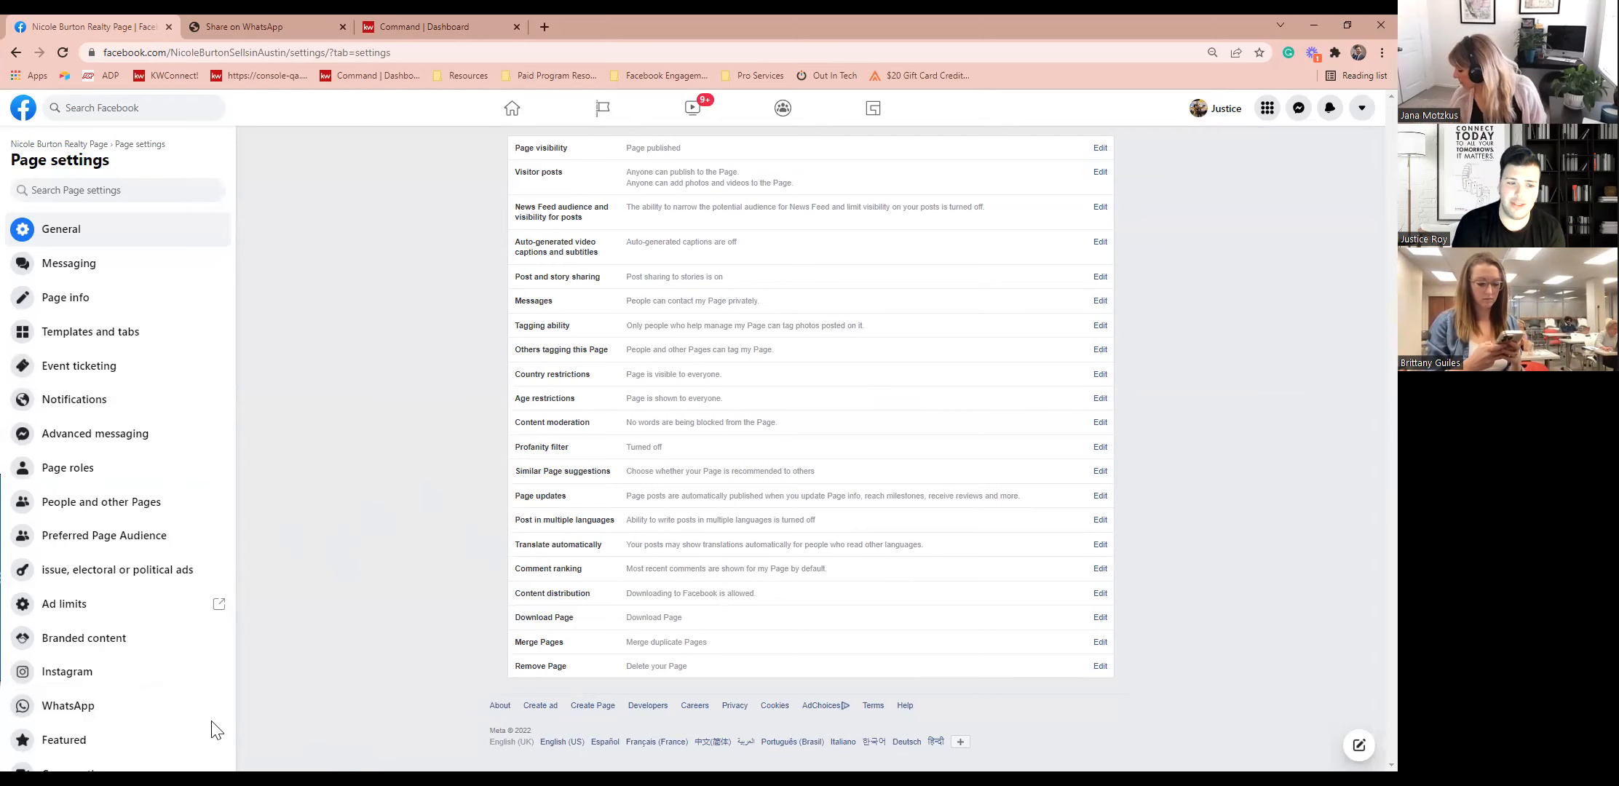
{"action": "left_click", "coordinate": [51, 480]}
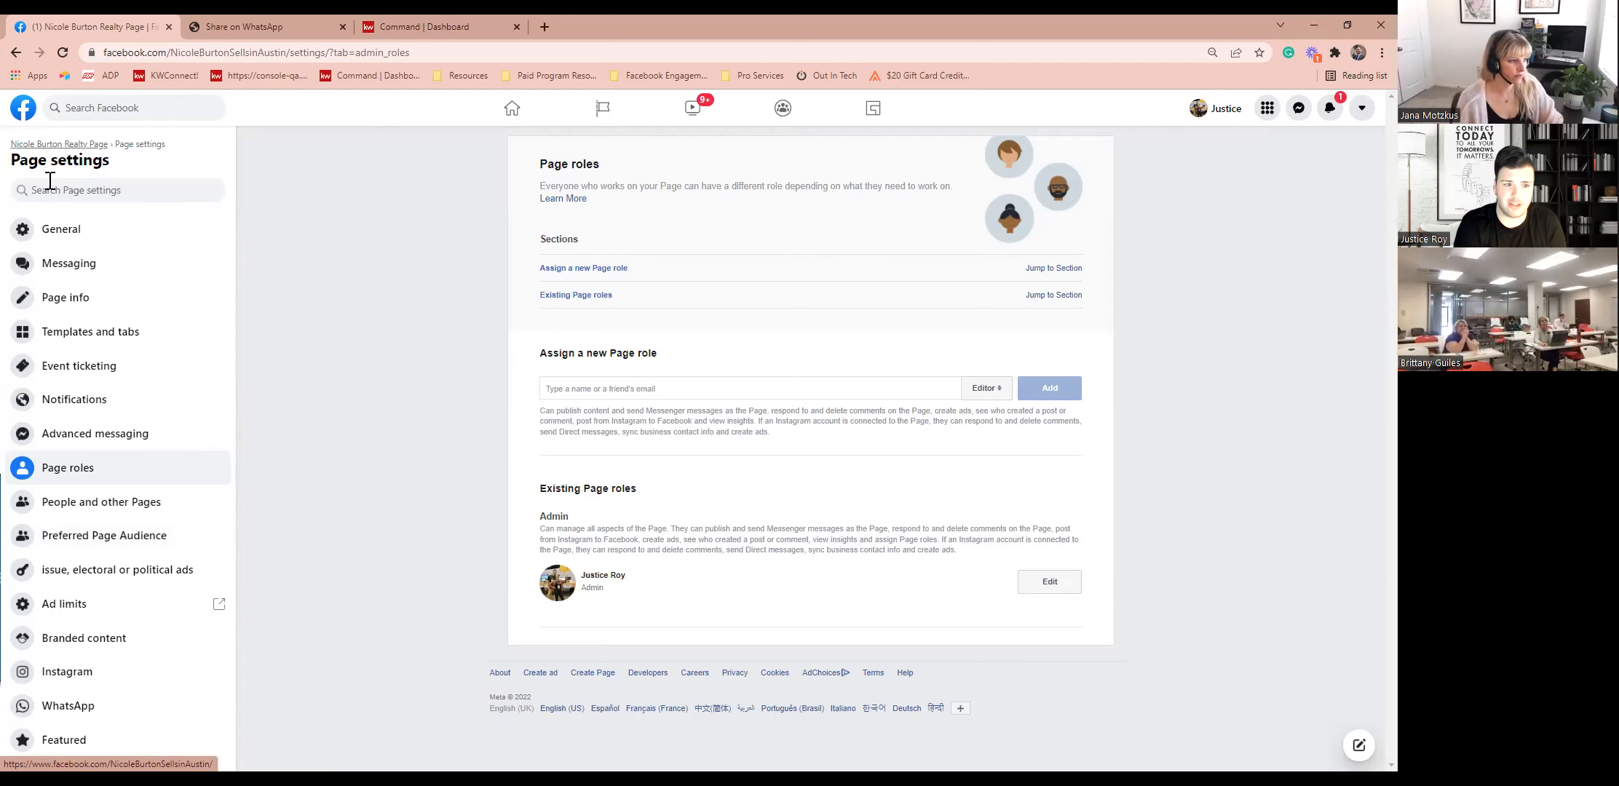
{"action": "left_click", "coordinate": [63, 145]}
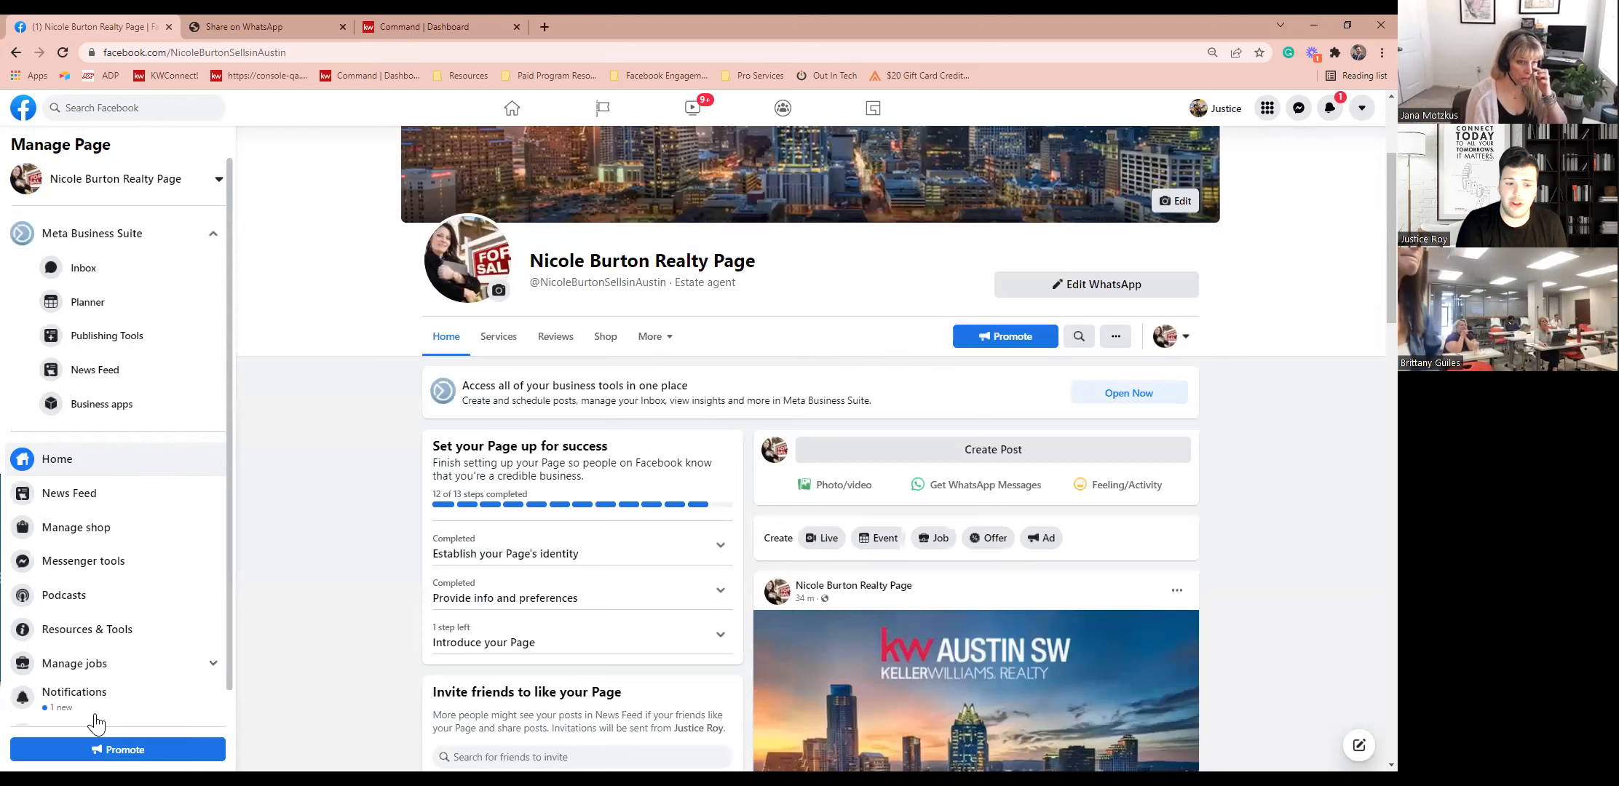
Open the Page roles settings and list the roles available for a new assignment.
{"action": "scroll", "coordinate": [91, 720], "scroll_direction": "down", "scroll_amount": 3}
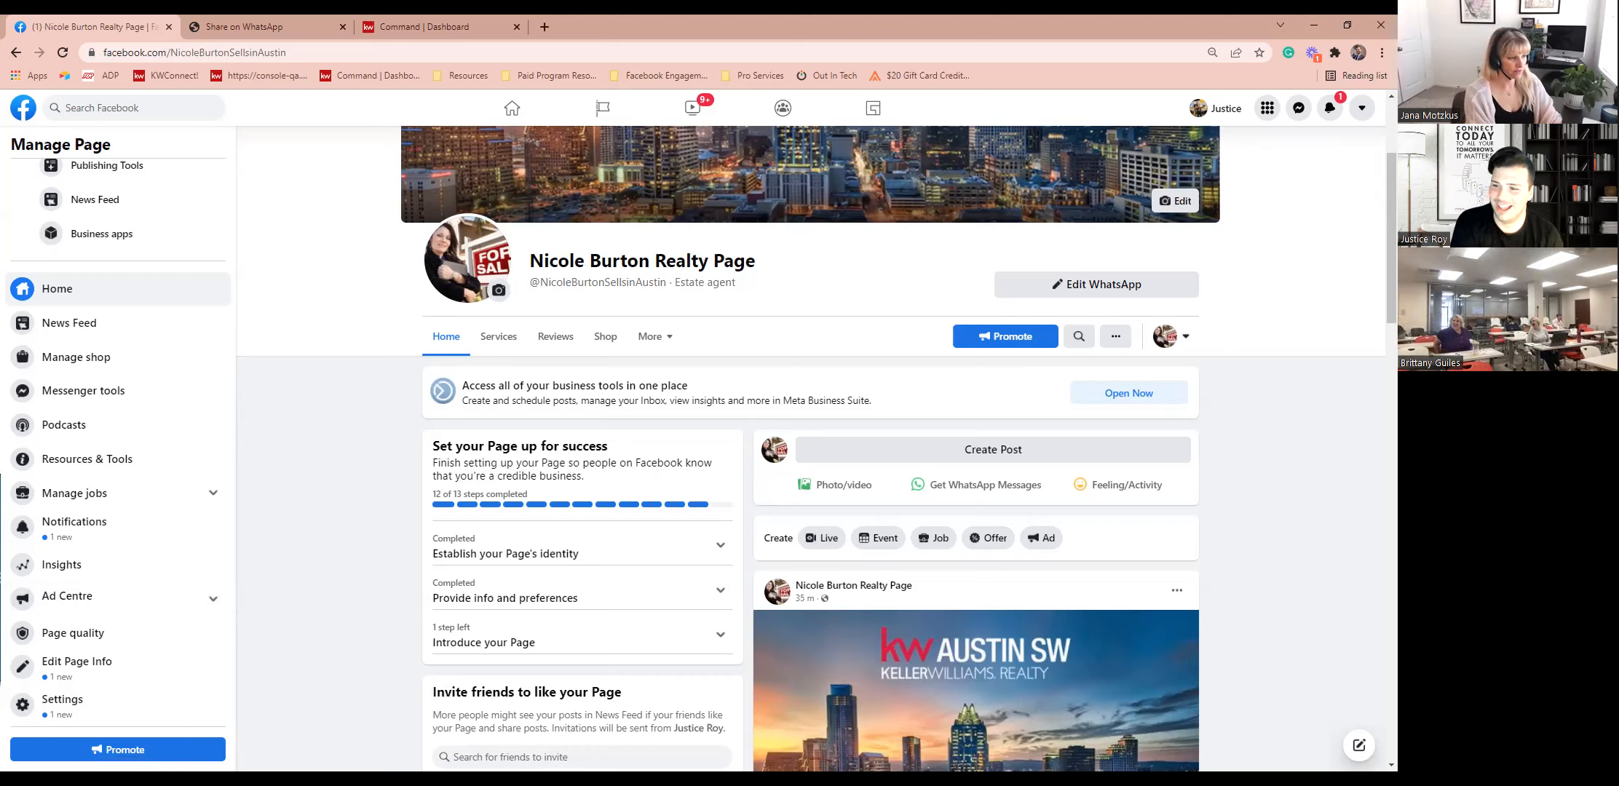
{"action": "left_click", "coordinate": [105, 704]}
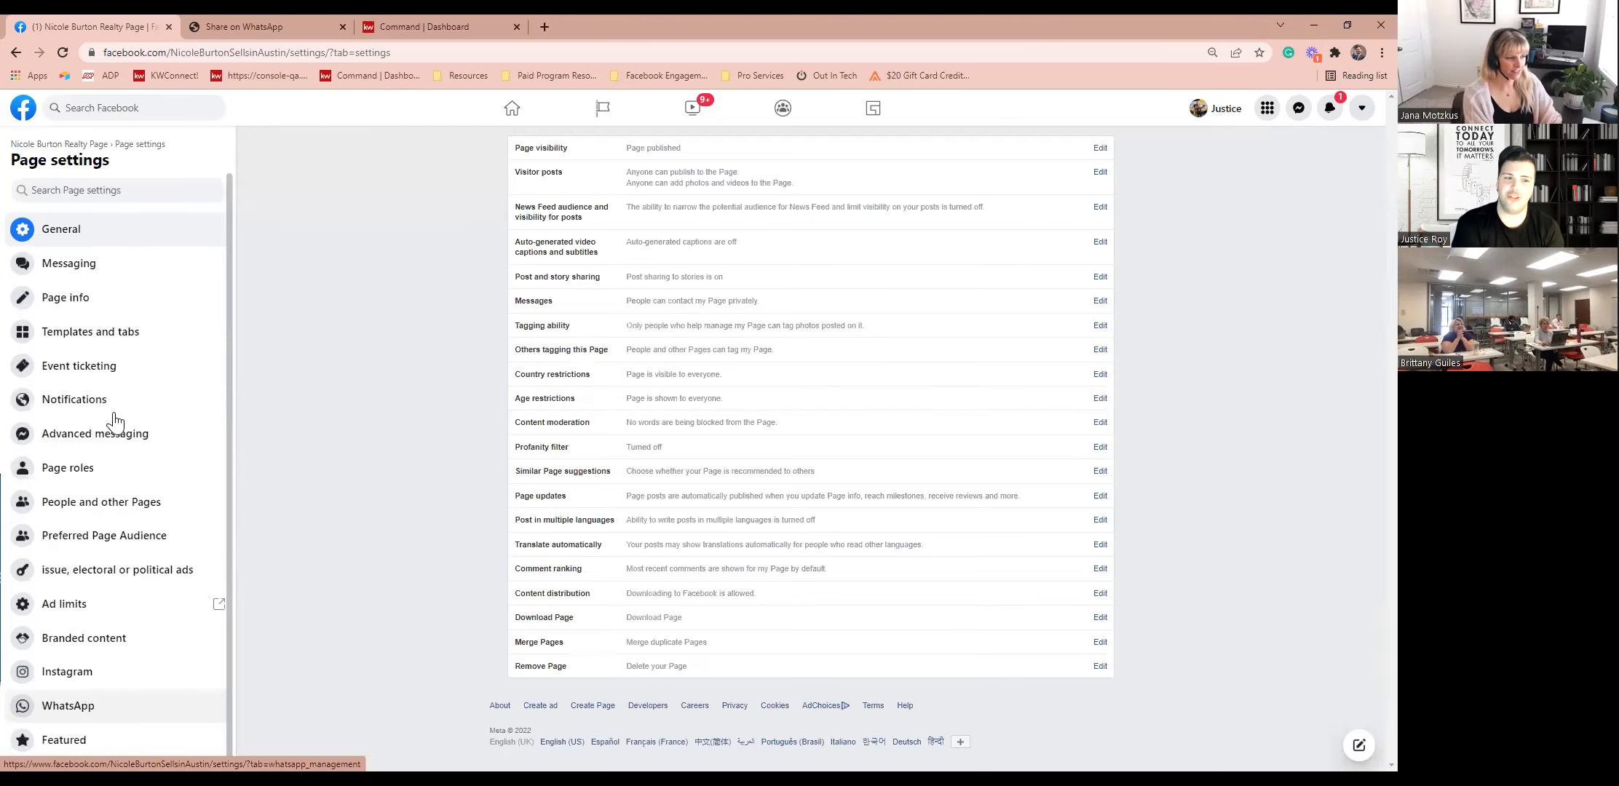
{"action": "scroll", "coordinate": [120, 422], "scroll_direction": "down", "scroll_amount": 2}
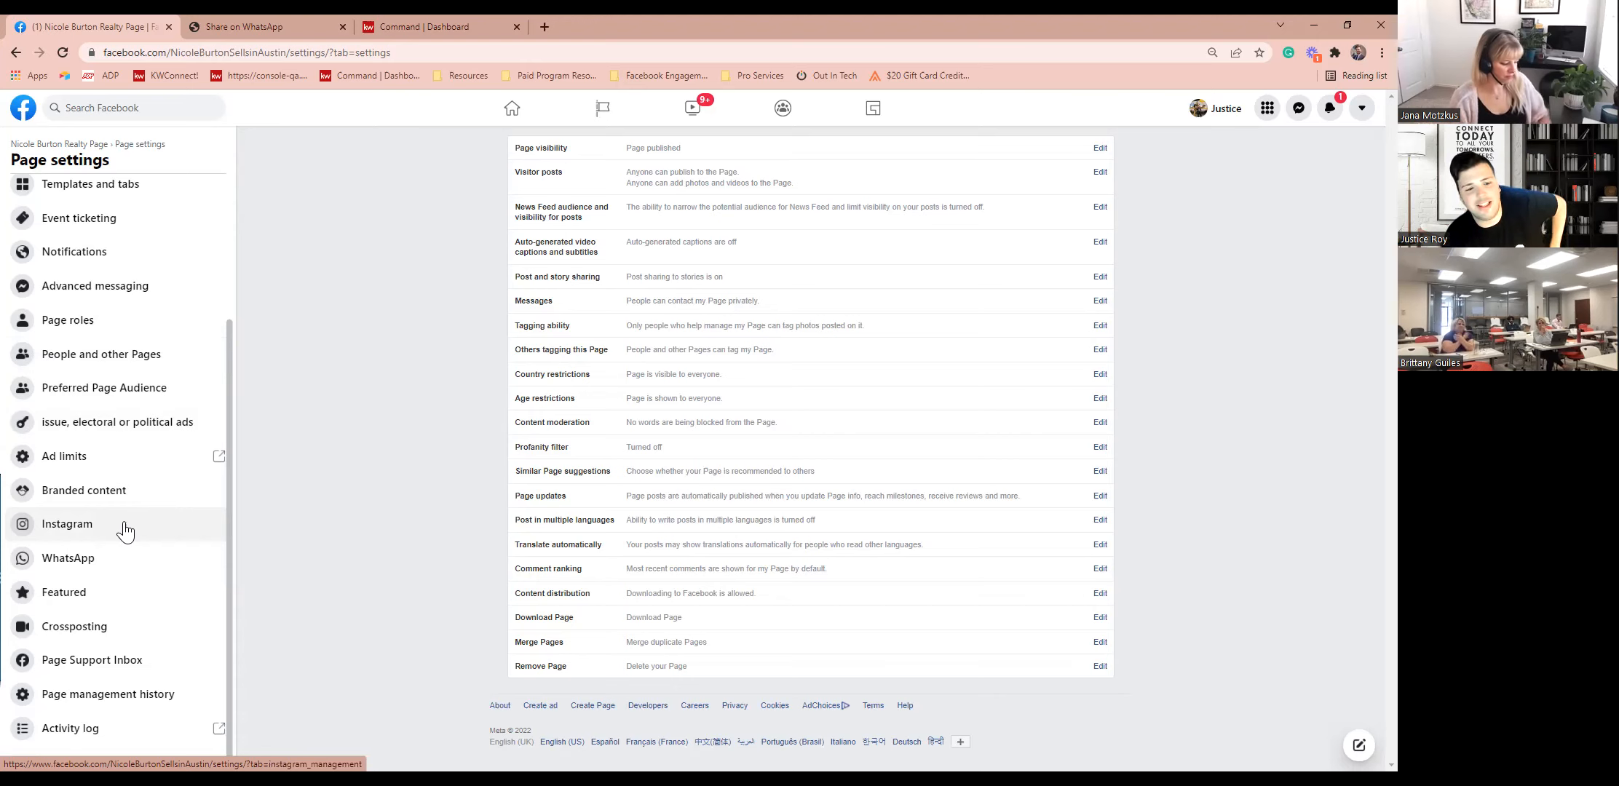
{"action": "left_click", "coordinate": [115, 337]}
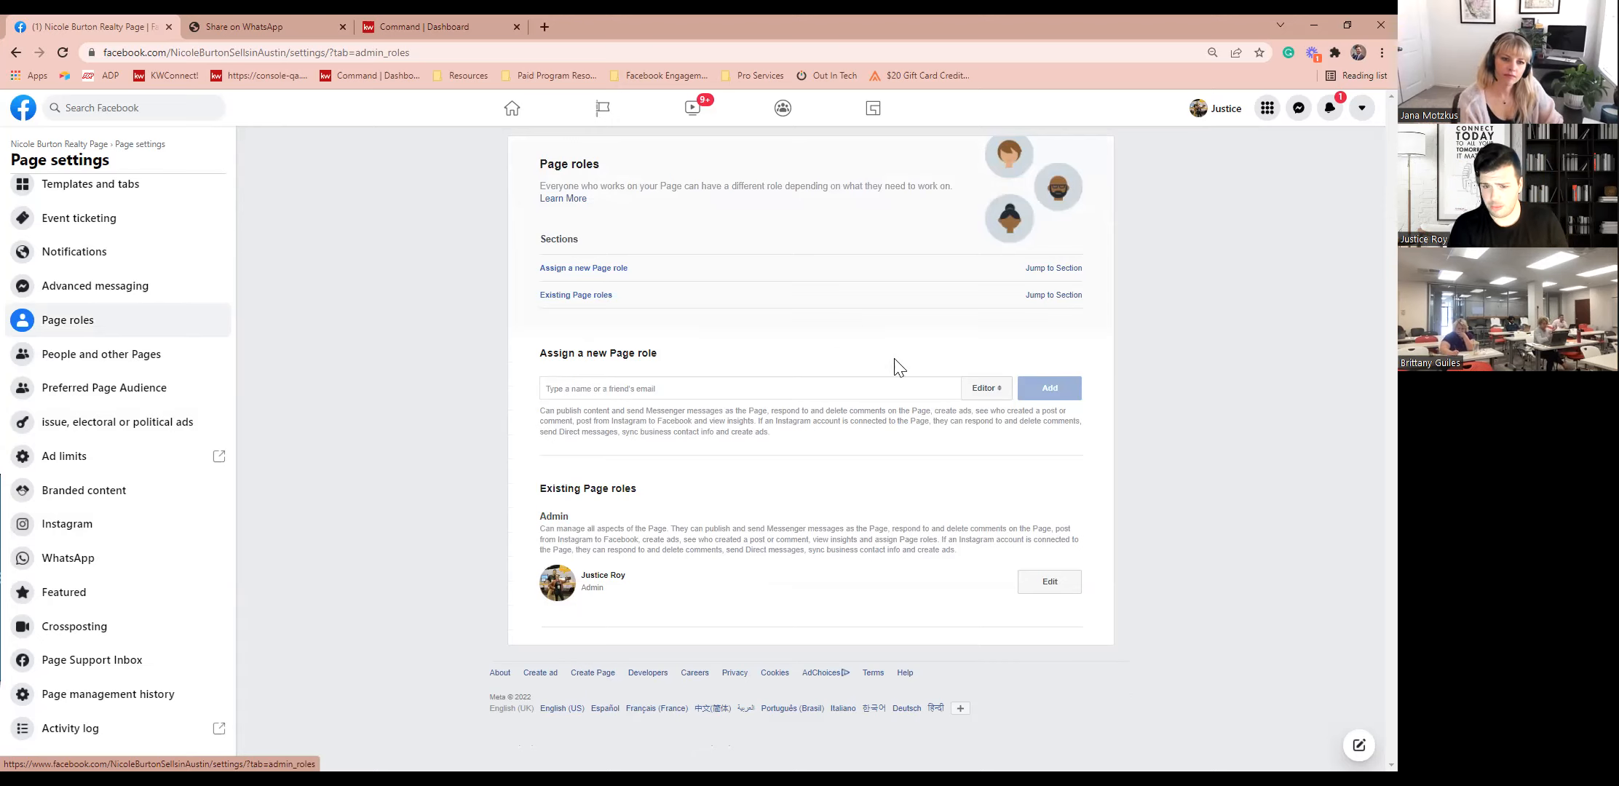
{"action": "left_click", "coordinate": [983, 388]}
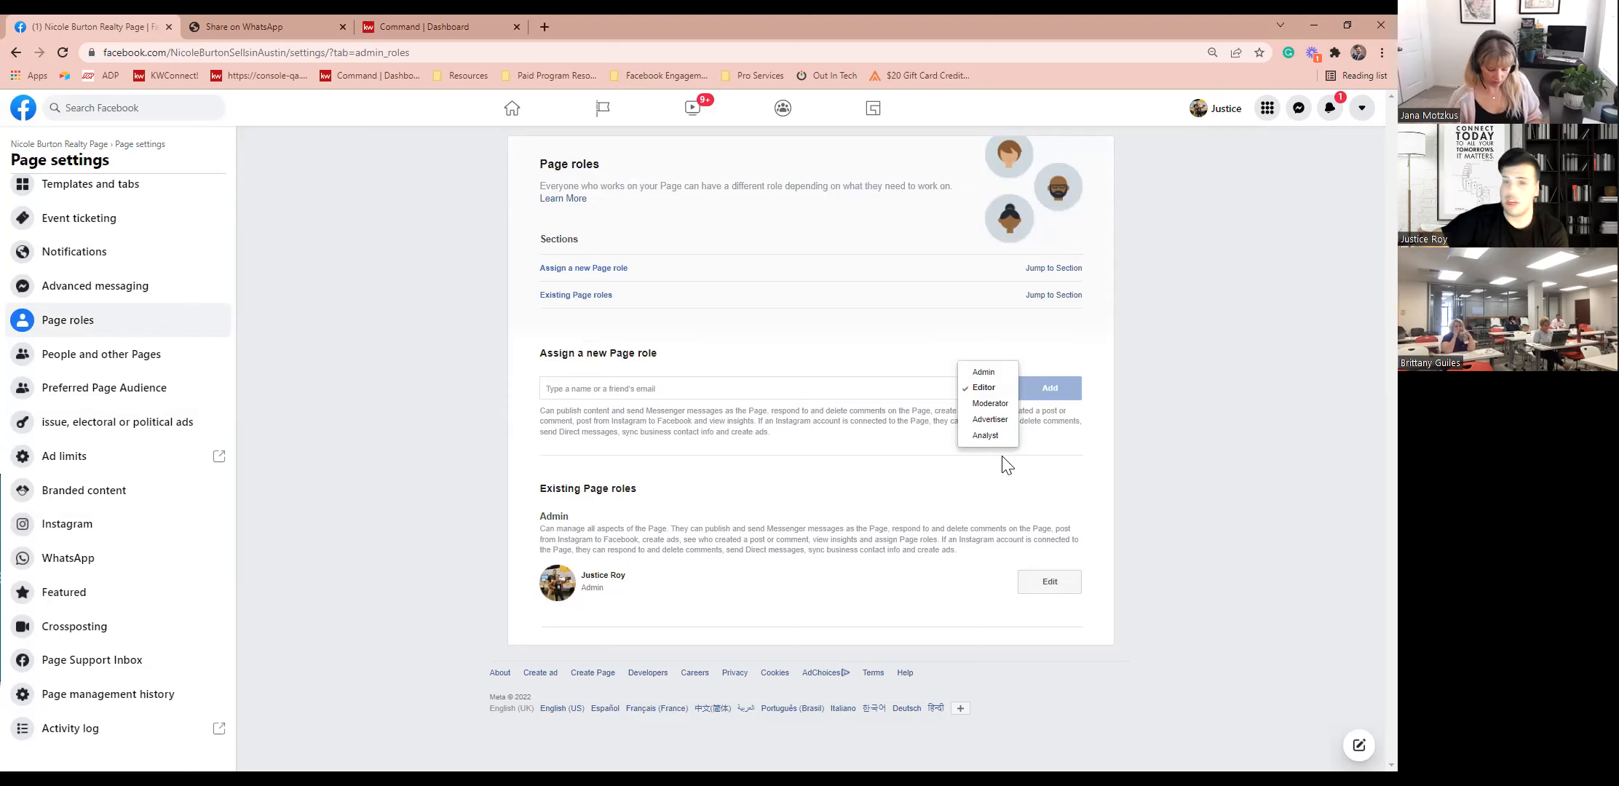
Assign the Editor role to a friend found by first name, send the request and check the existing Page roles.
{"action": "left_click", "coordinate": [828, 390]}
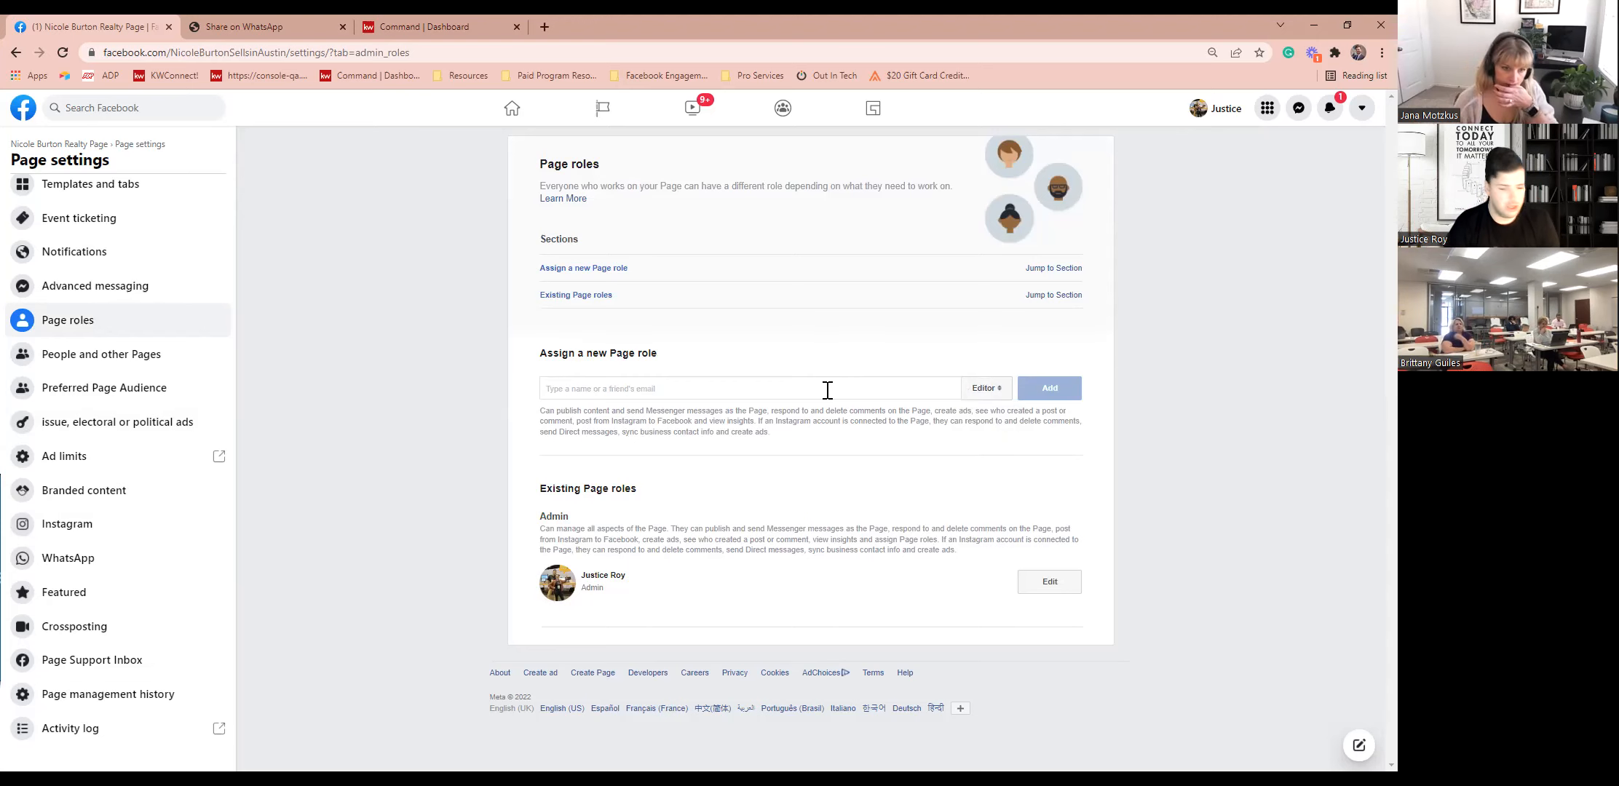
{"action": "type", "text": "Jana"}
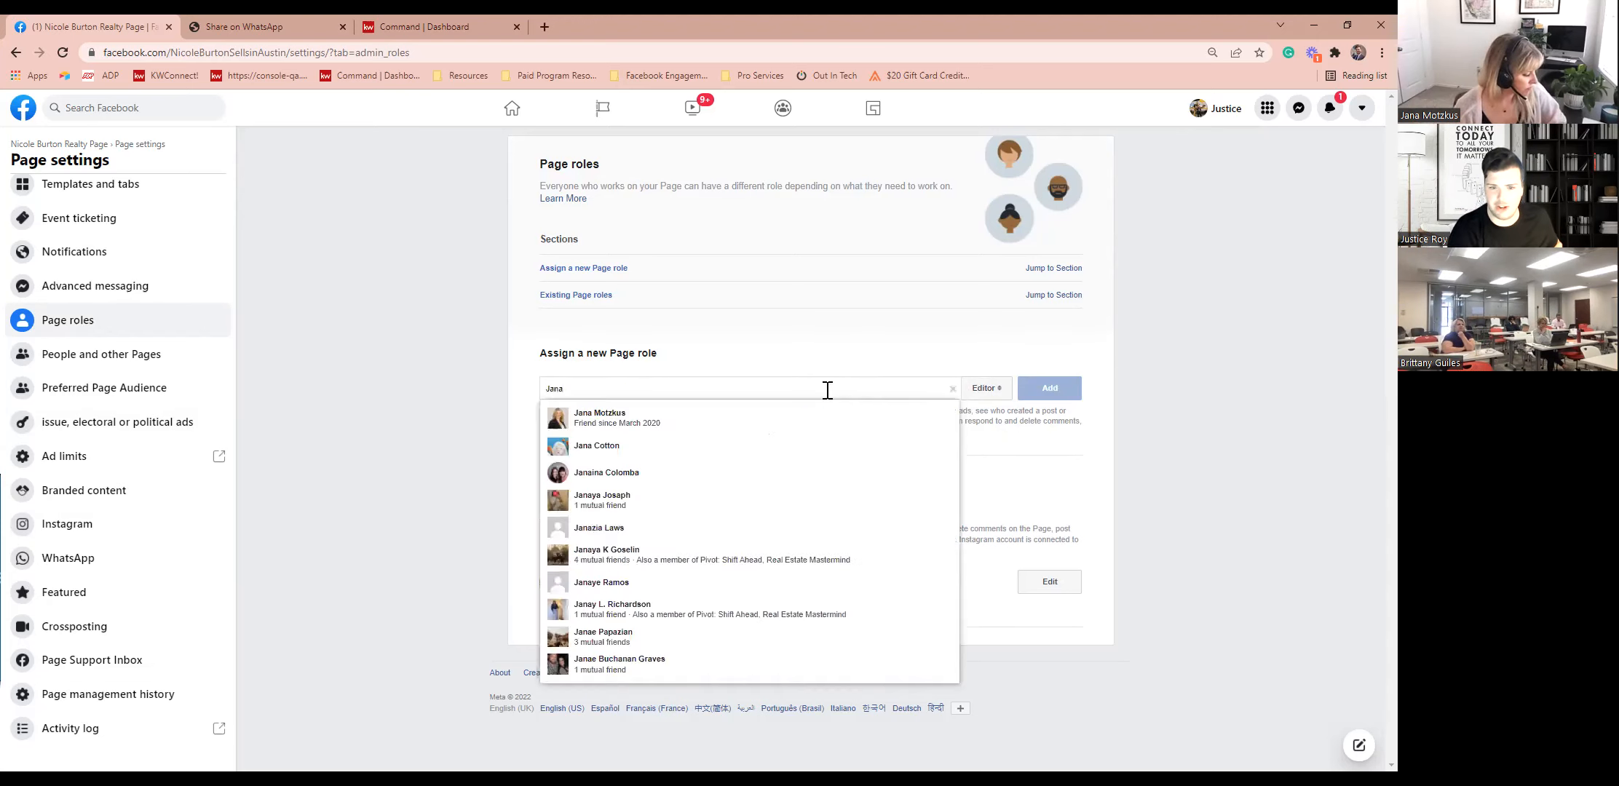
{"action": "left_click", "coordinate": [750, 426]}
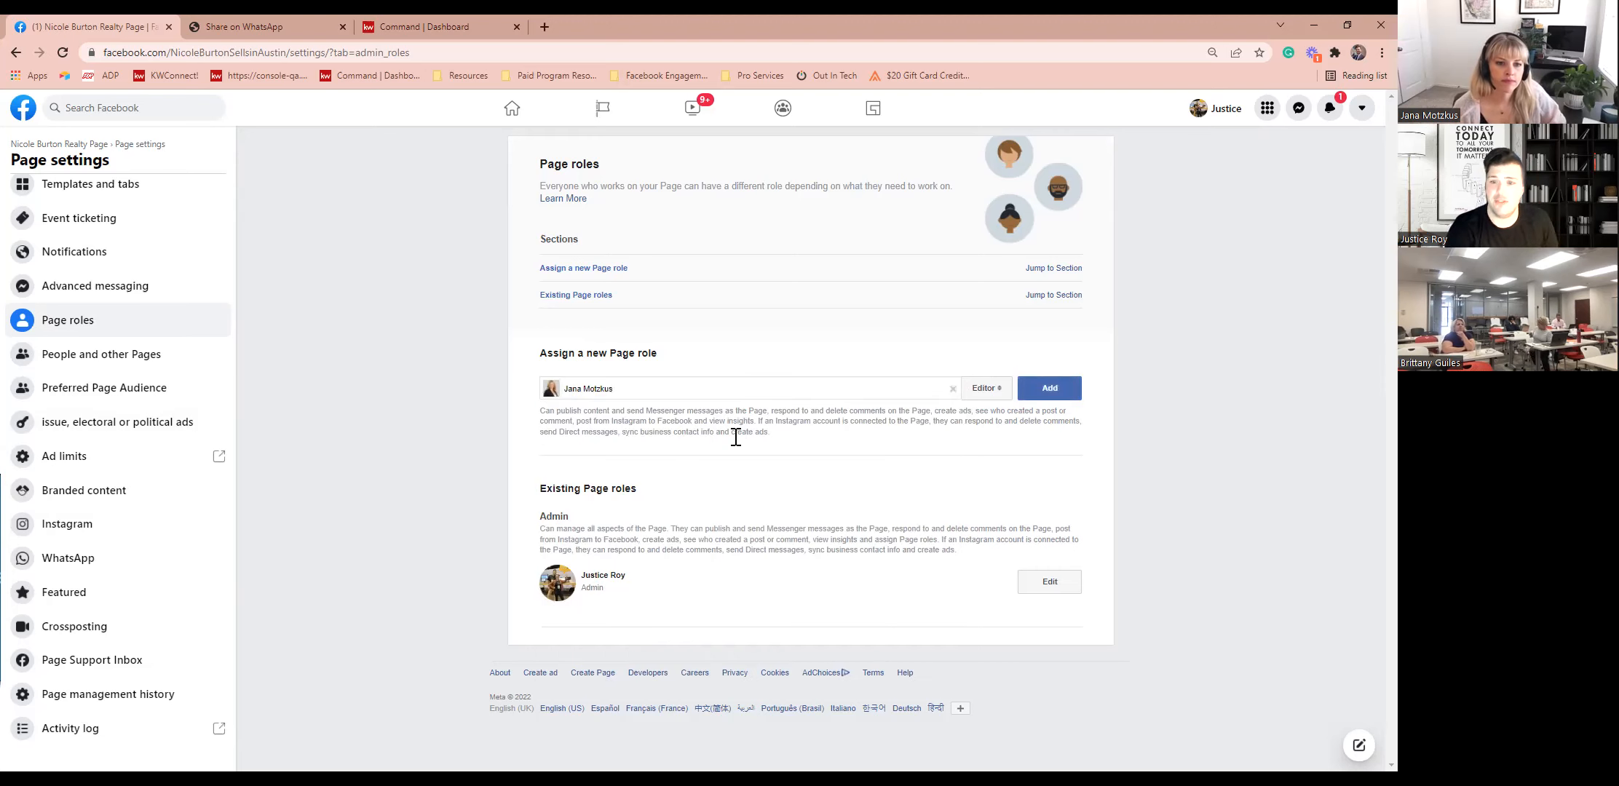
{"action": "left_click", "coordinate": [1065, 388]}
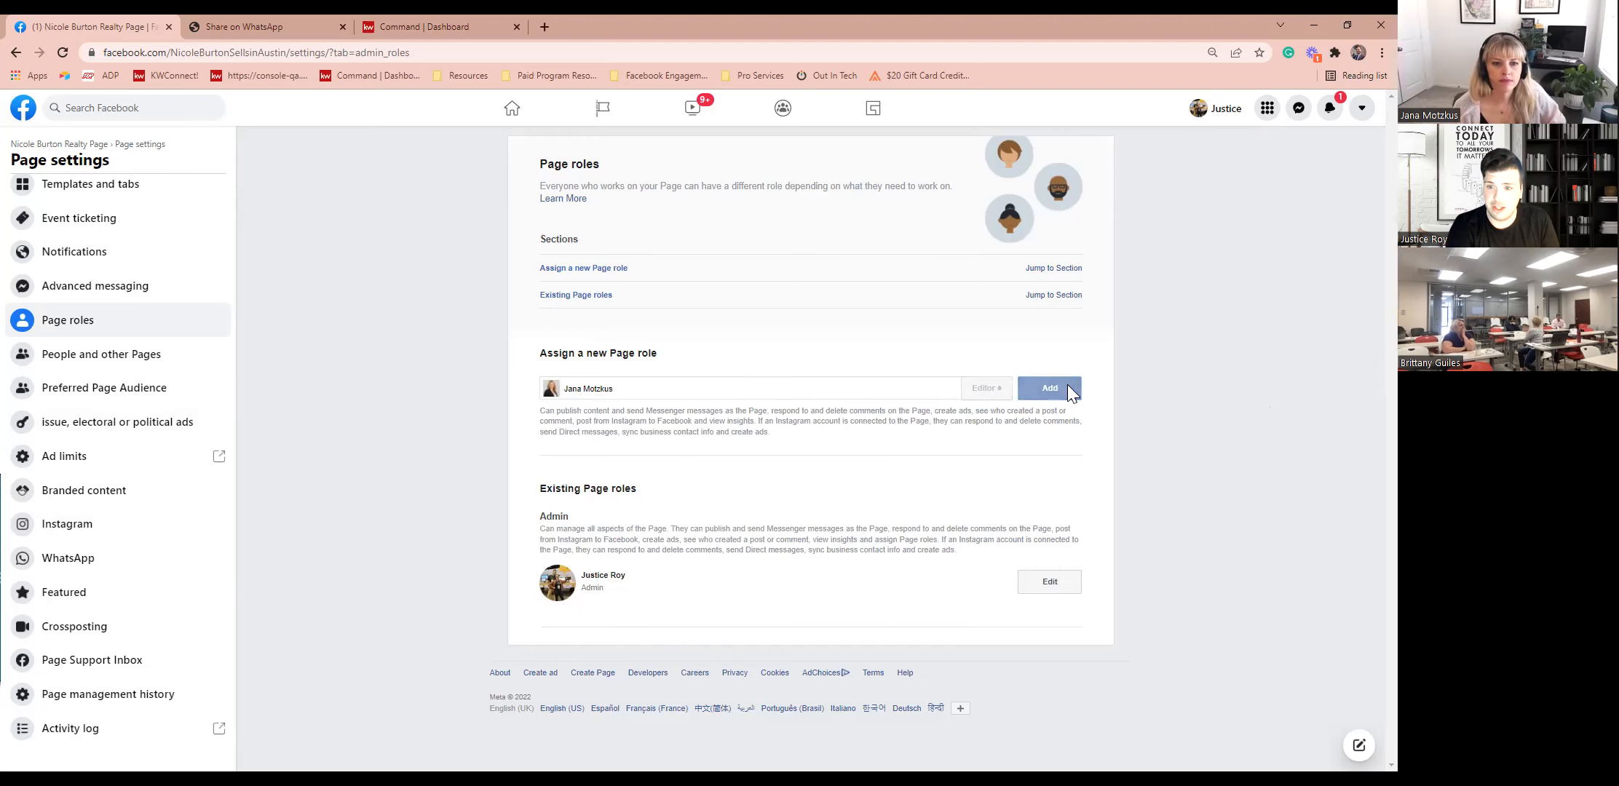
{"action": "left_click", "coordinate": [757, 385]}
{"action": "left_click", "coordinate": [844, 417]}
{"action": "left_click", "coordinate": [920, 423]}
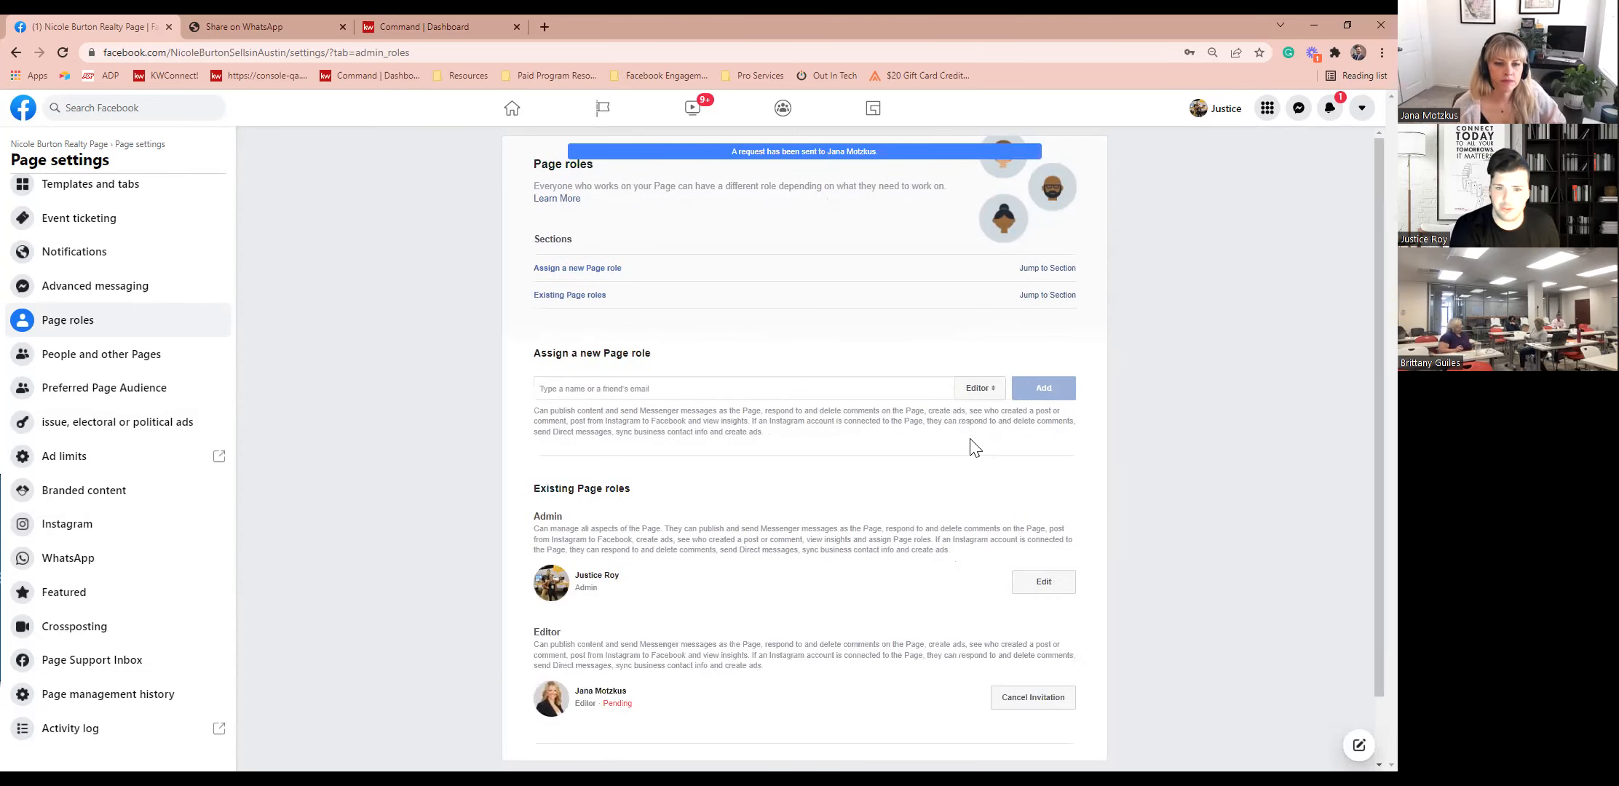
{"action": "scroll", "coordinate": [771, 537], "scroll_direction": "down", "scroll_amount": 2}
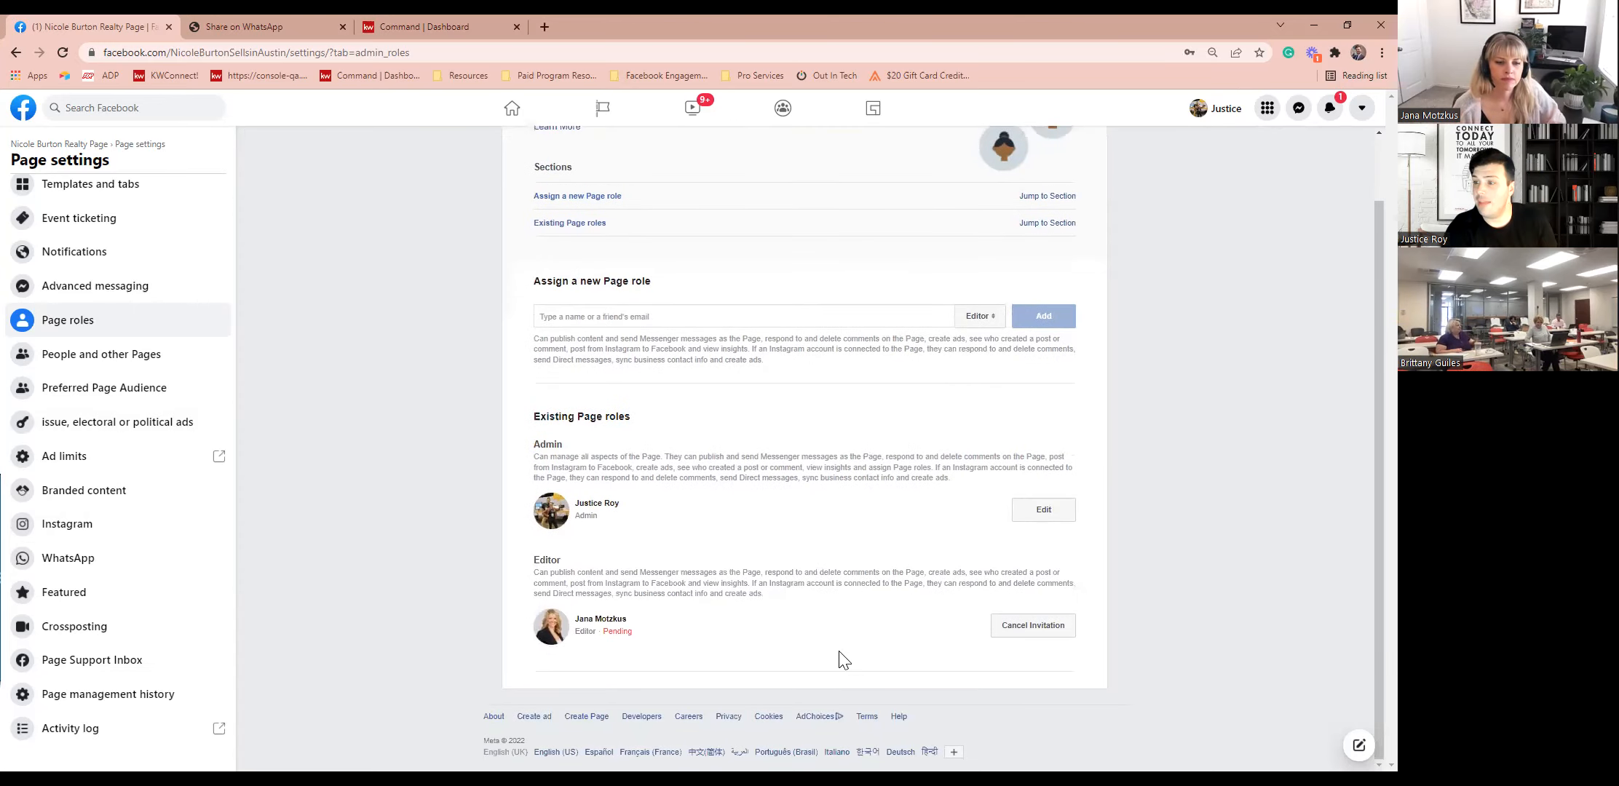
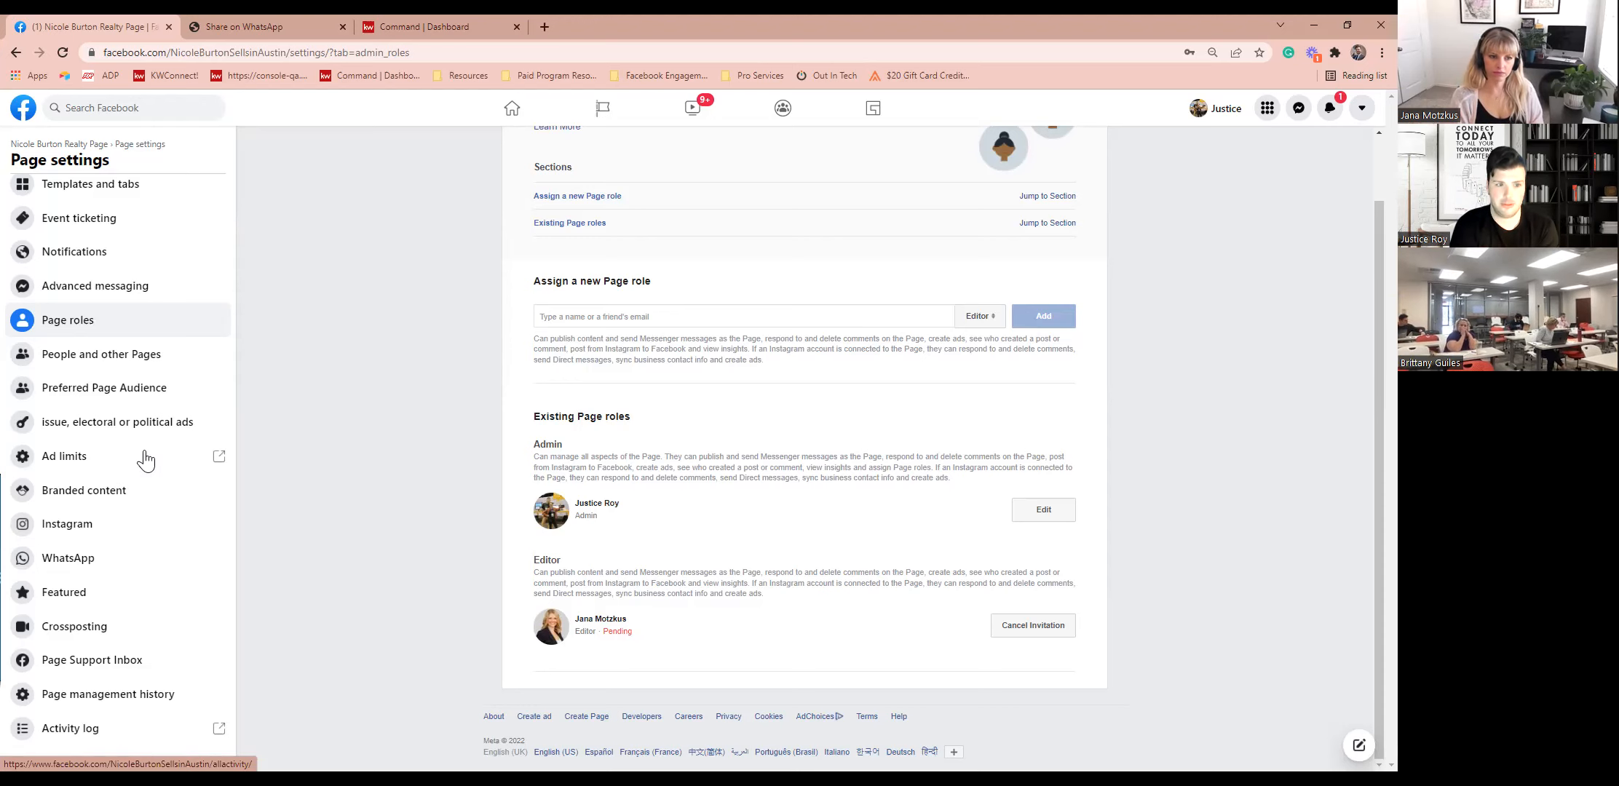
Look through the remaining page settings categories and return to the page's home view.
{"action": "scroll", "coordinate": [197, 302], "scroll_direction": "up", "scroll_amount": 3}
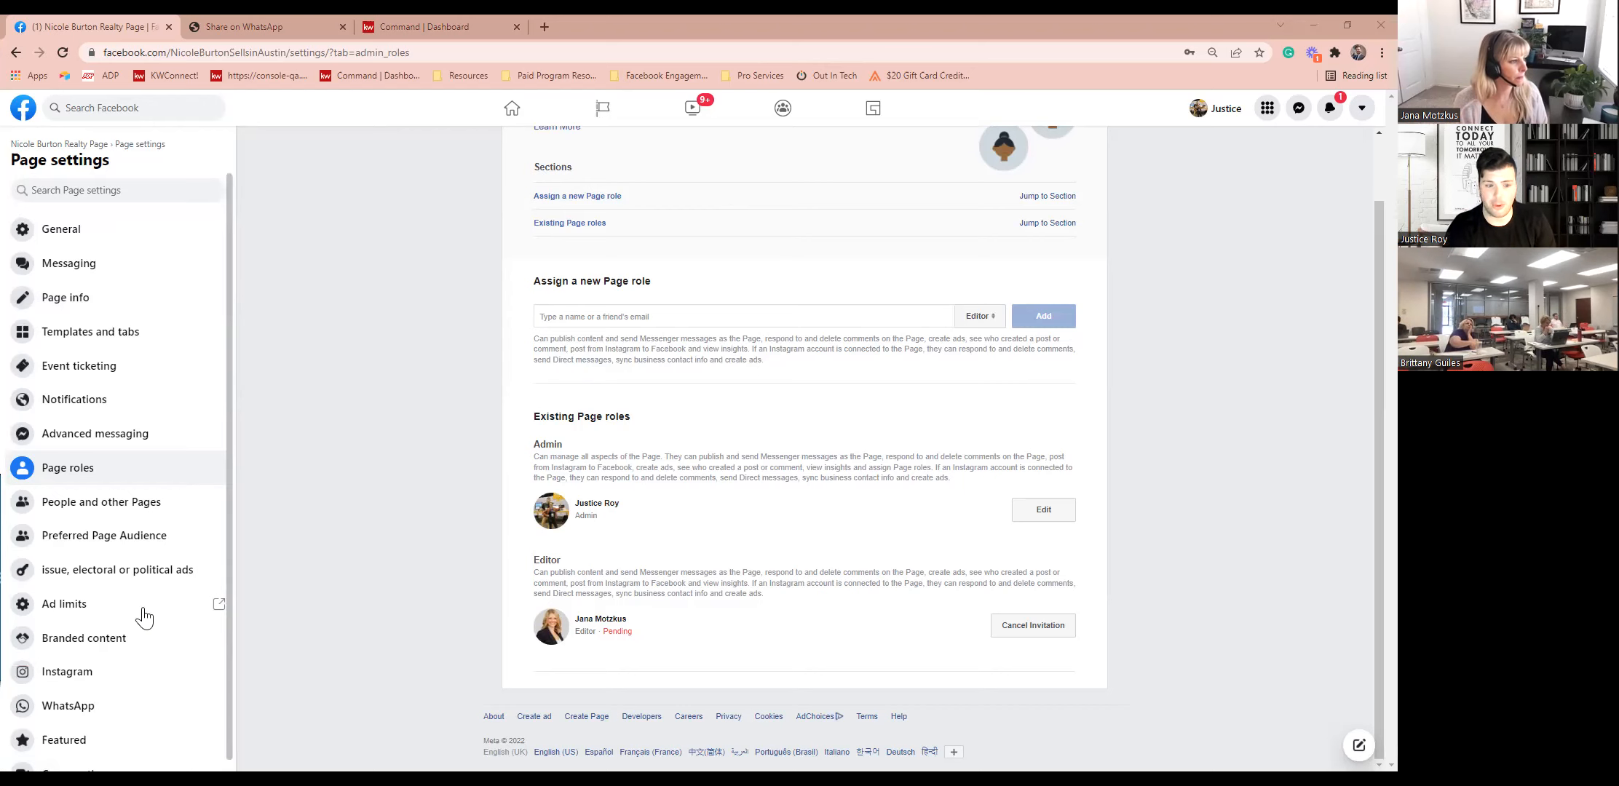
{"action": "scroll", "coordinate": [144, 617], "scroll_direction": "down", "scroll_amount": 1}
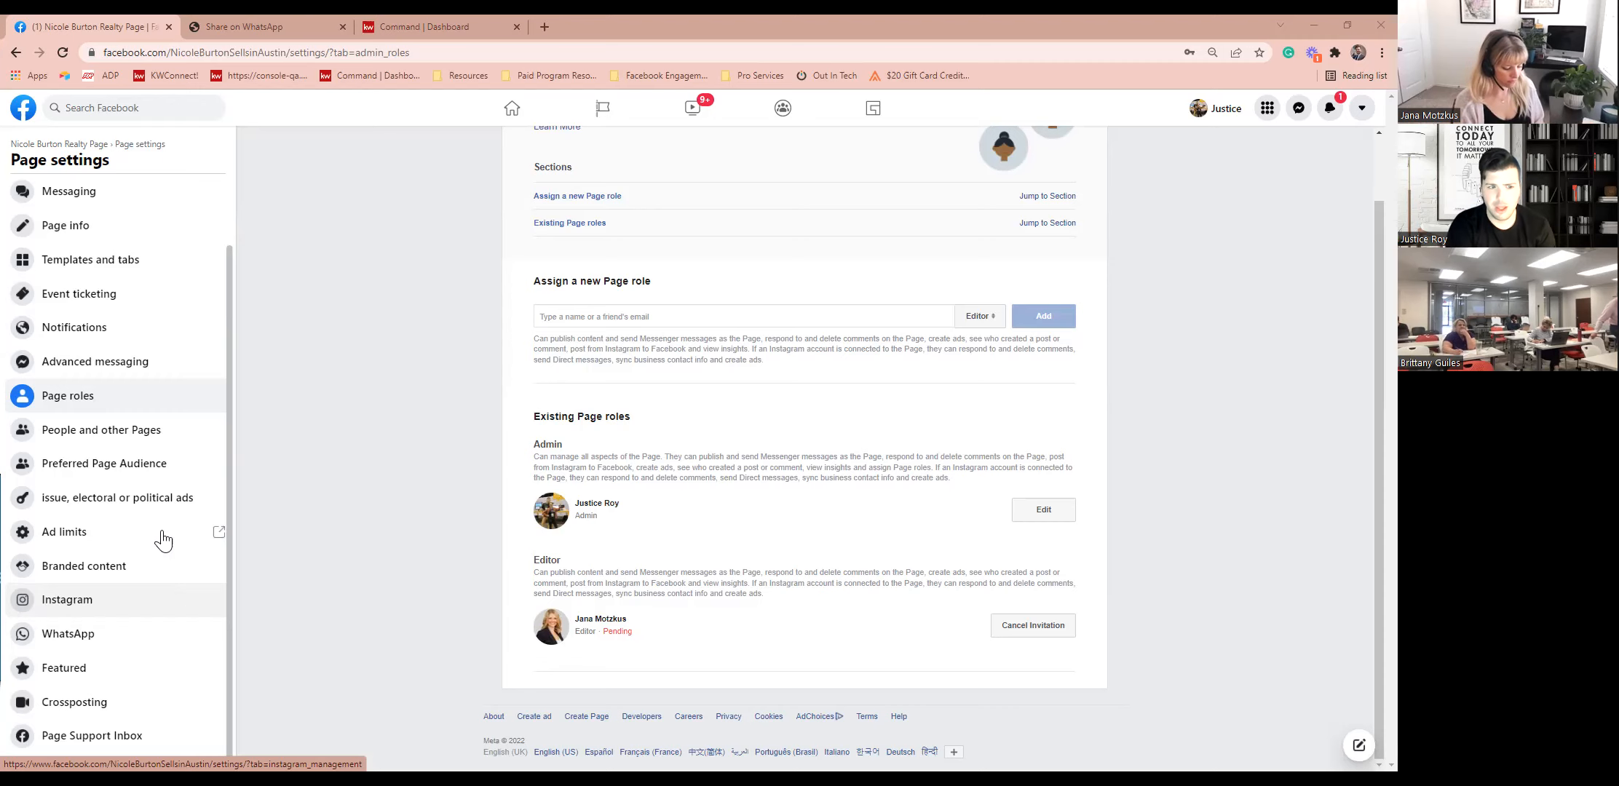
{"action": "left_click", "coordinate": [78, 144]}
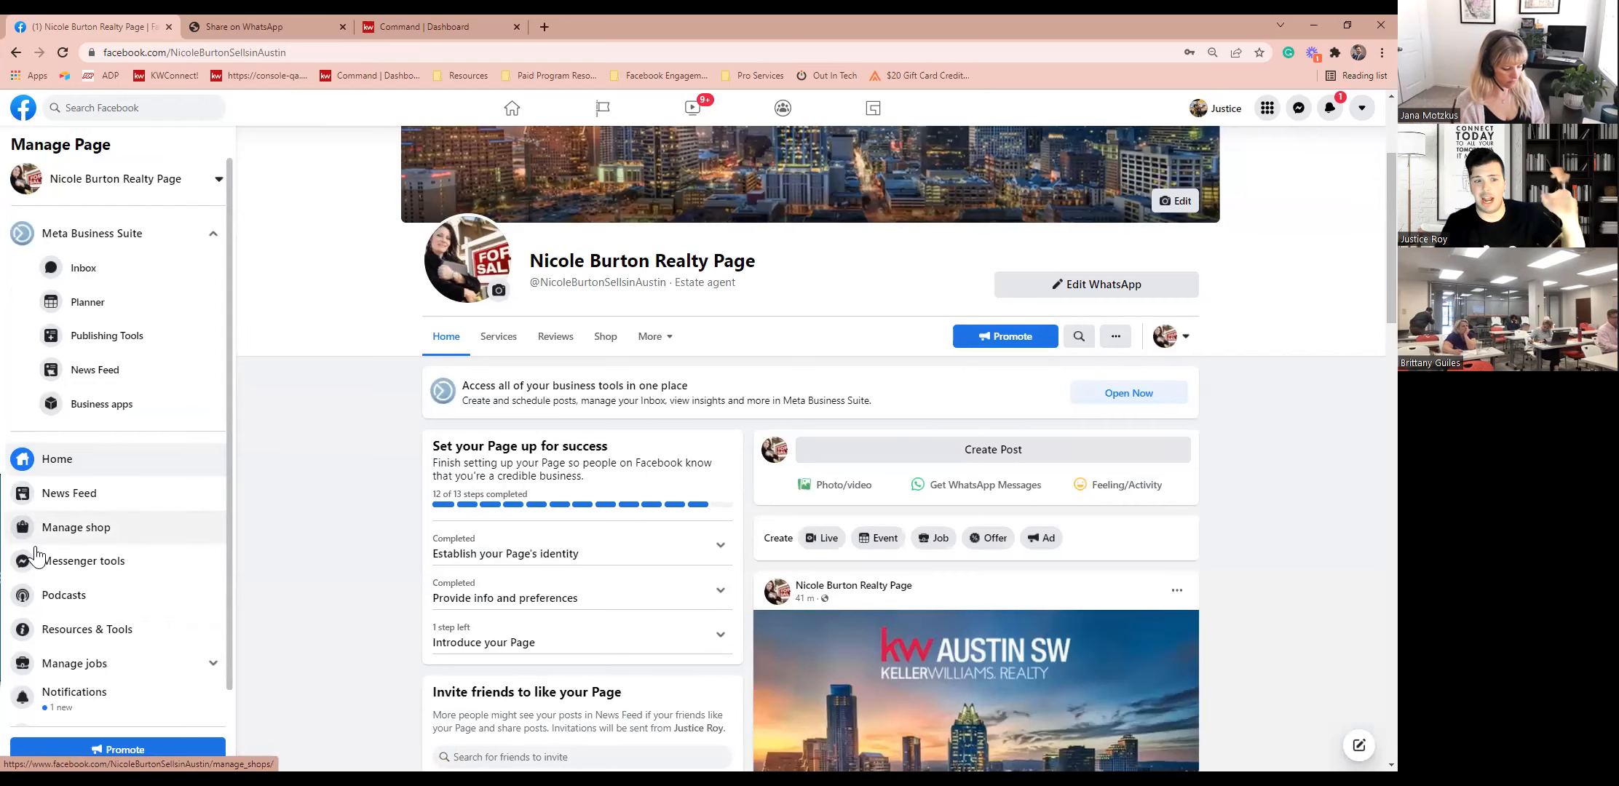
Open Meta Business Suite for the page, review its home overview down to Audience Growth, and return to the Facebook page.
{"action": "left_click", "coordinate": [84, 235]}
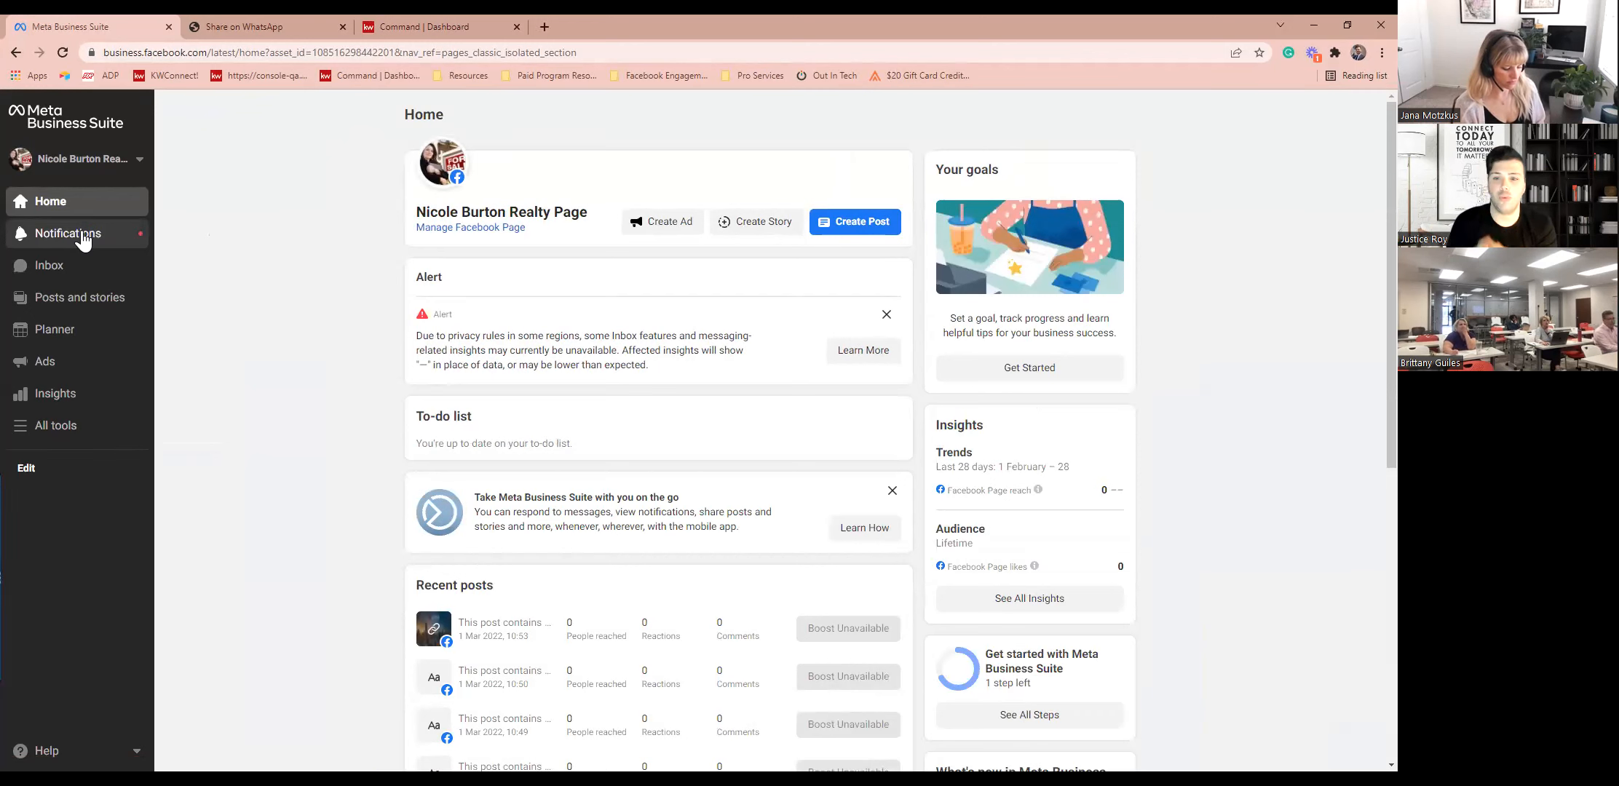
{"action": "scroll", "coordinate": [263, 334], "scroll_direction": "down", "scroll_amount": 5}
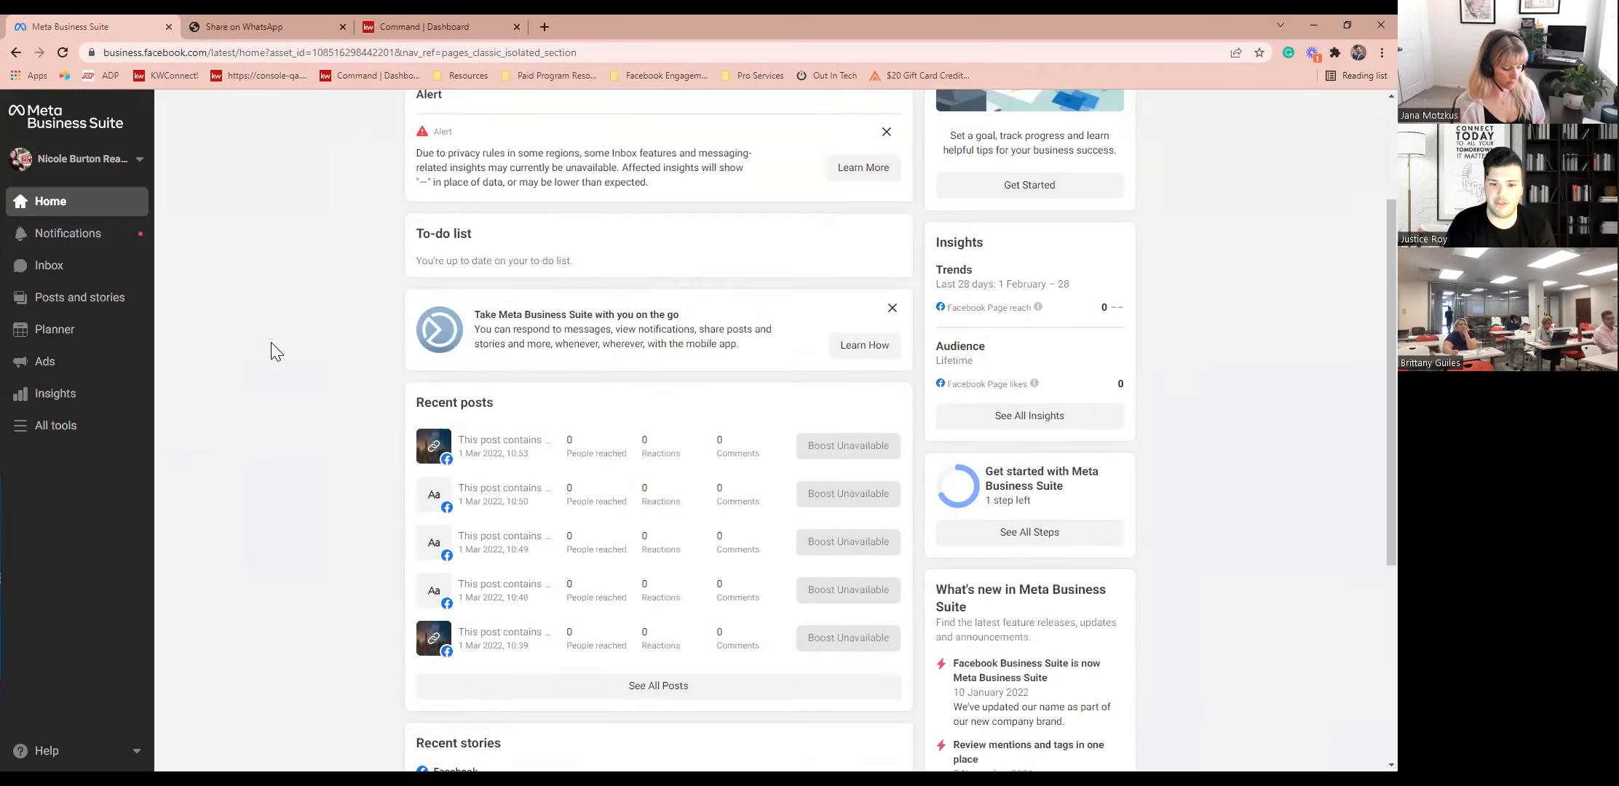
{"action": "scroll", "coordinate": [284, 335], "scroll_direction": "down", "scroll_amount": 1}
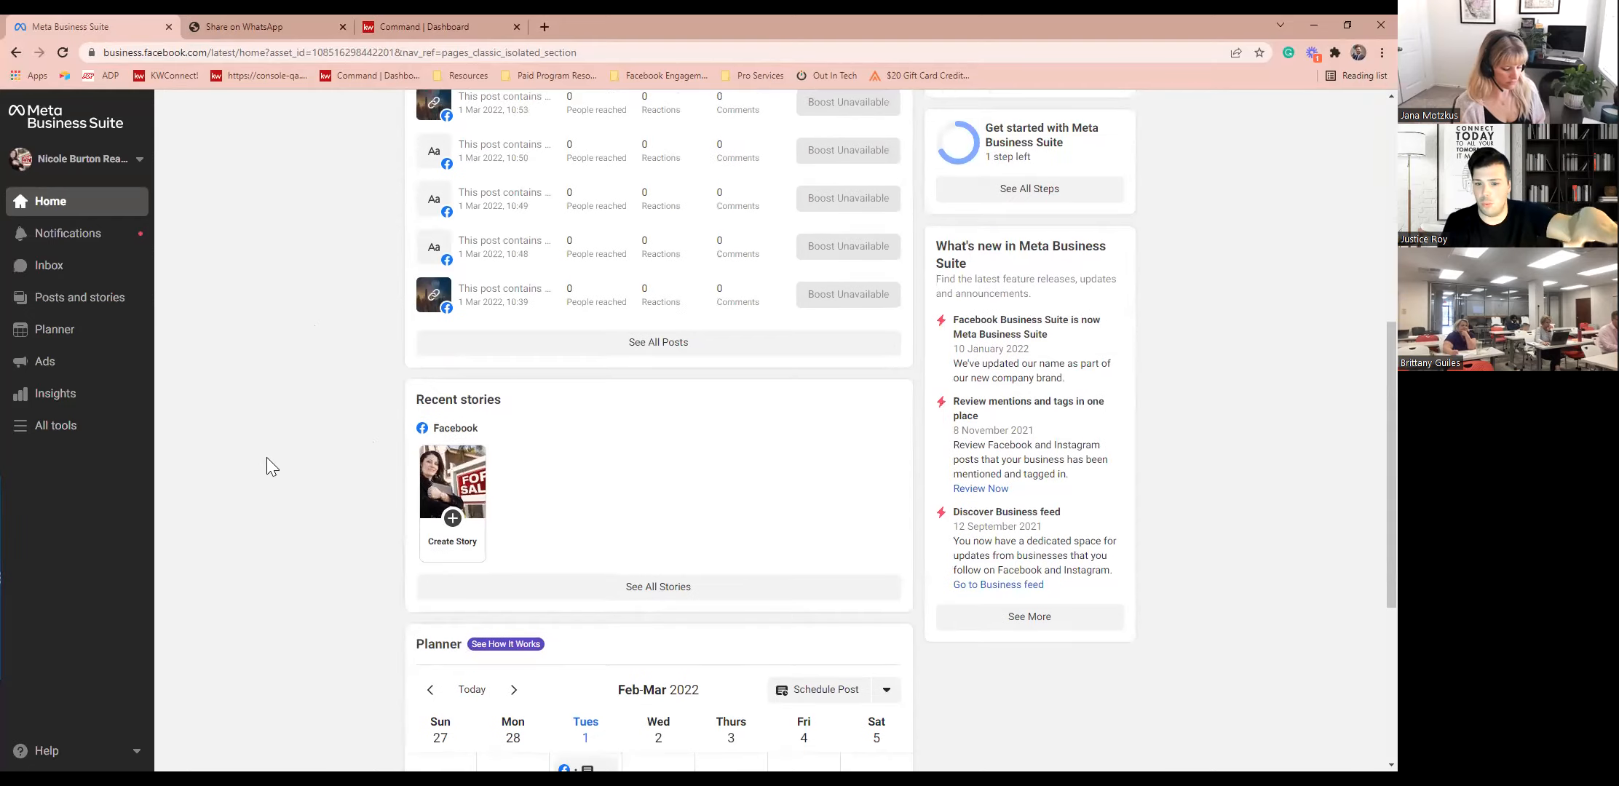
{"action": "scroll", "coordinate": [264, 449], "scroll_direction": "down", "scroll_amount": 3}
{"action": "scroll", "coordinate": [255, 454], "scroll_direction": "down", "scroll_amount": 1}
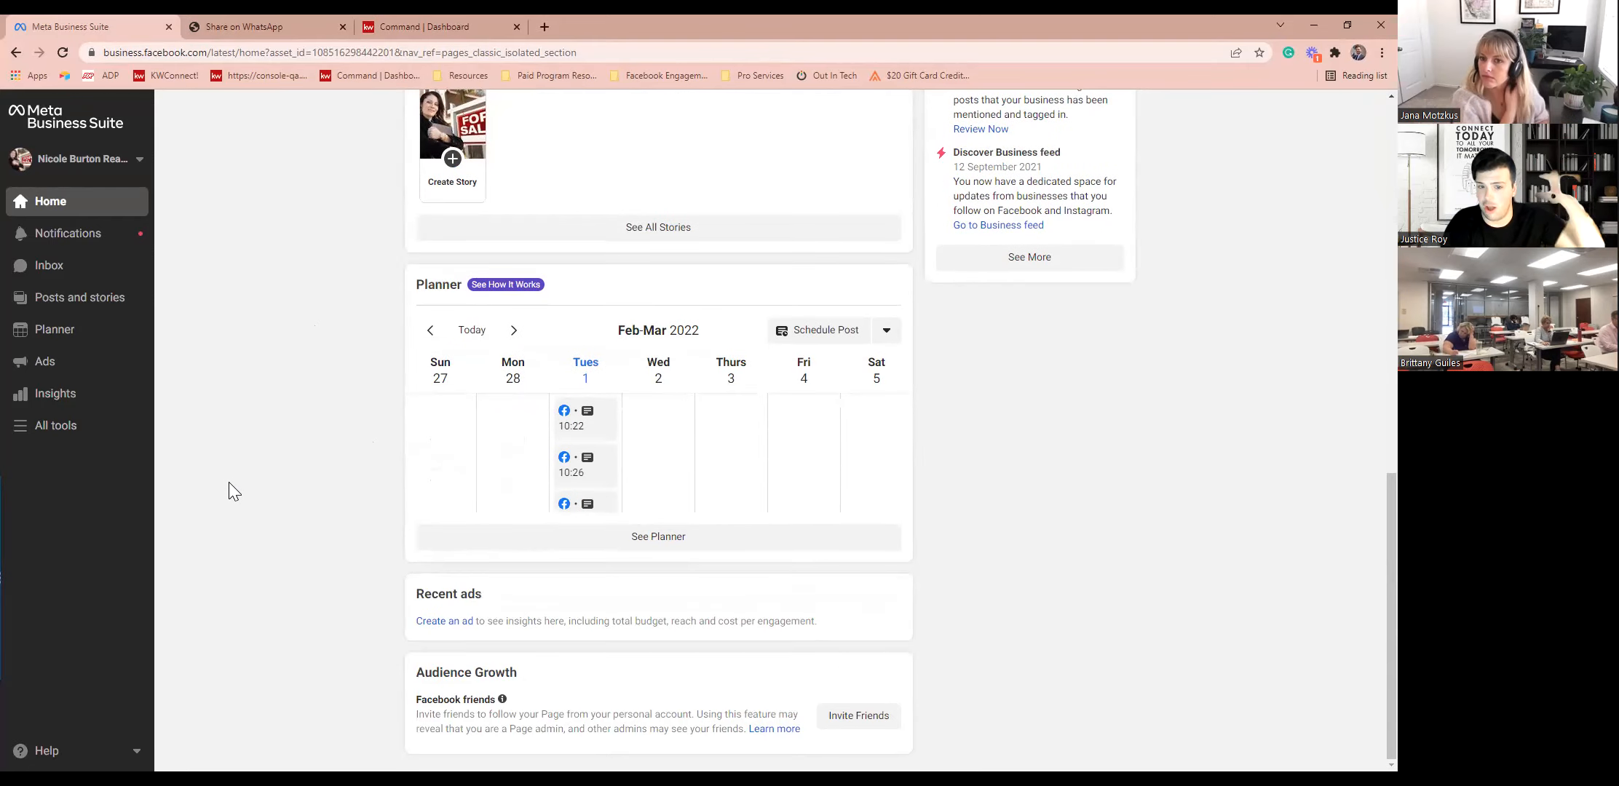
{"action": "scroll", "coordinate": [228, 482], "scroll_direction": "up", "scroll_amount": 4}
{"action": "scroll", "coordinate": [245, 473], "scroll_direction": "up", "scroll_amount": 2}
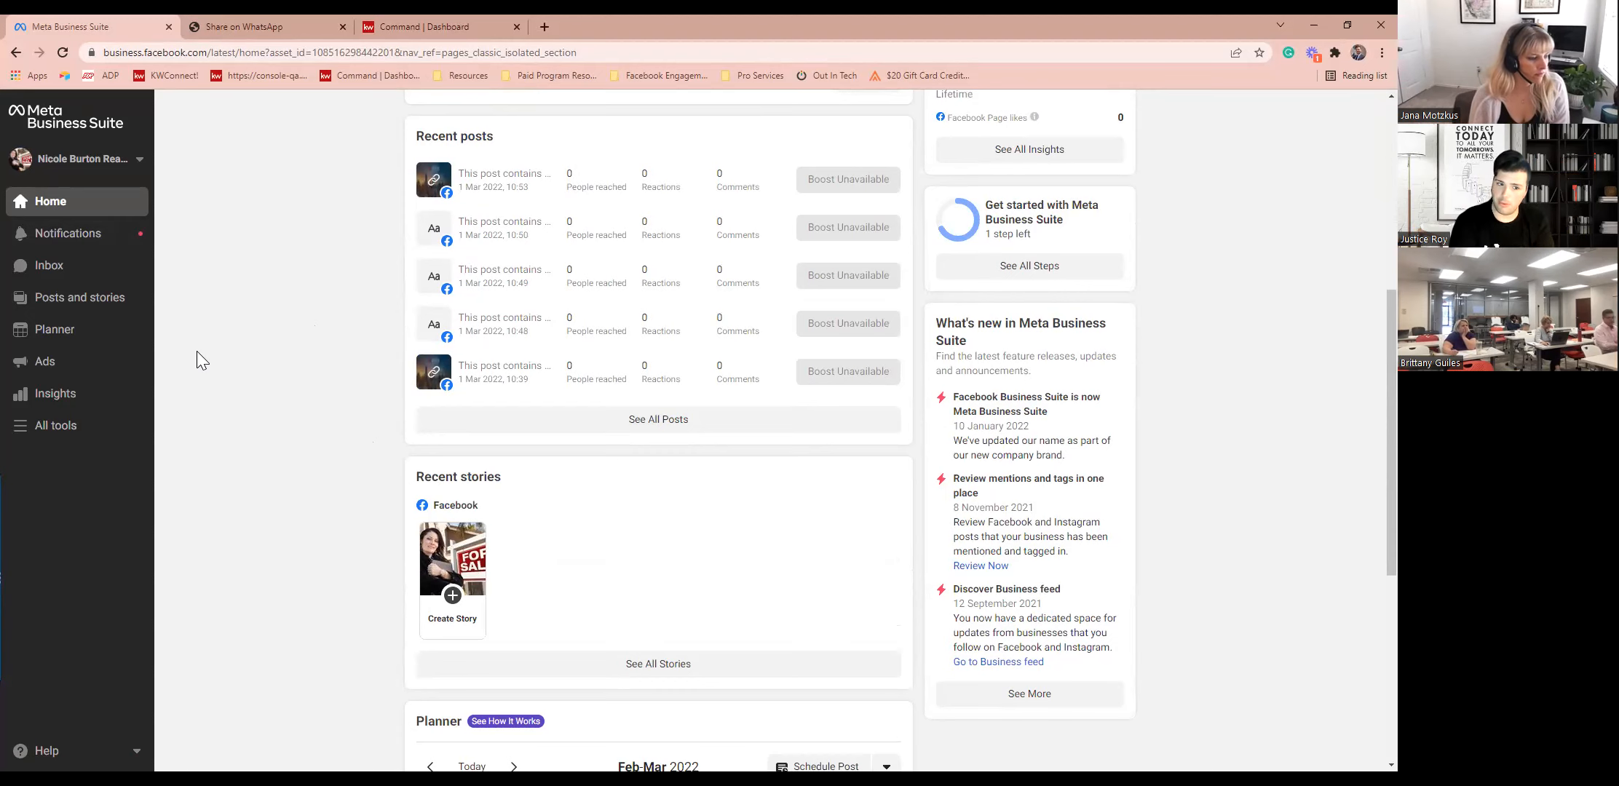
{"action": "left_click", "coordinate": [16, 52]}
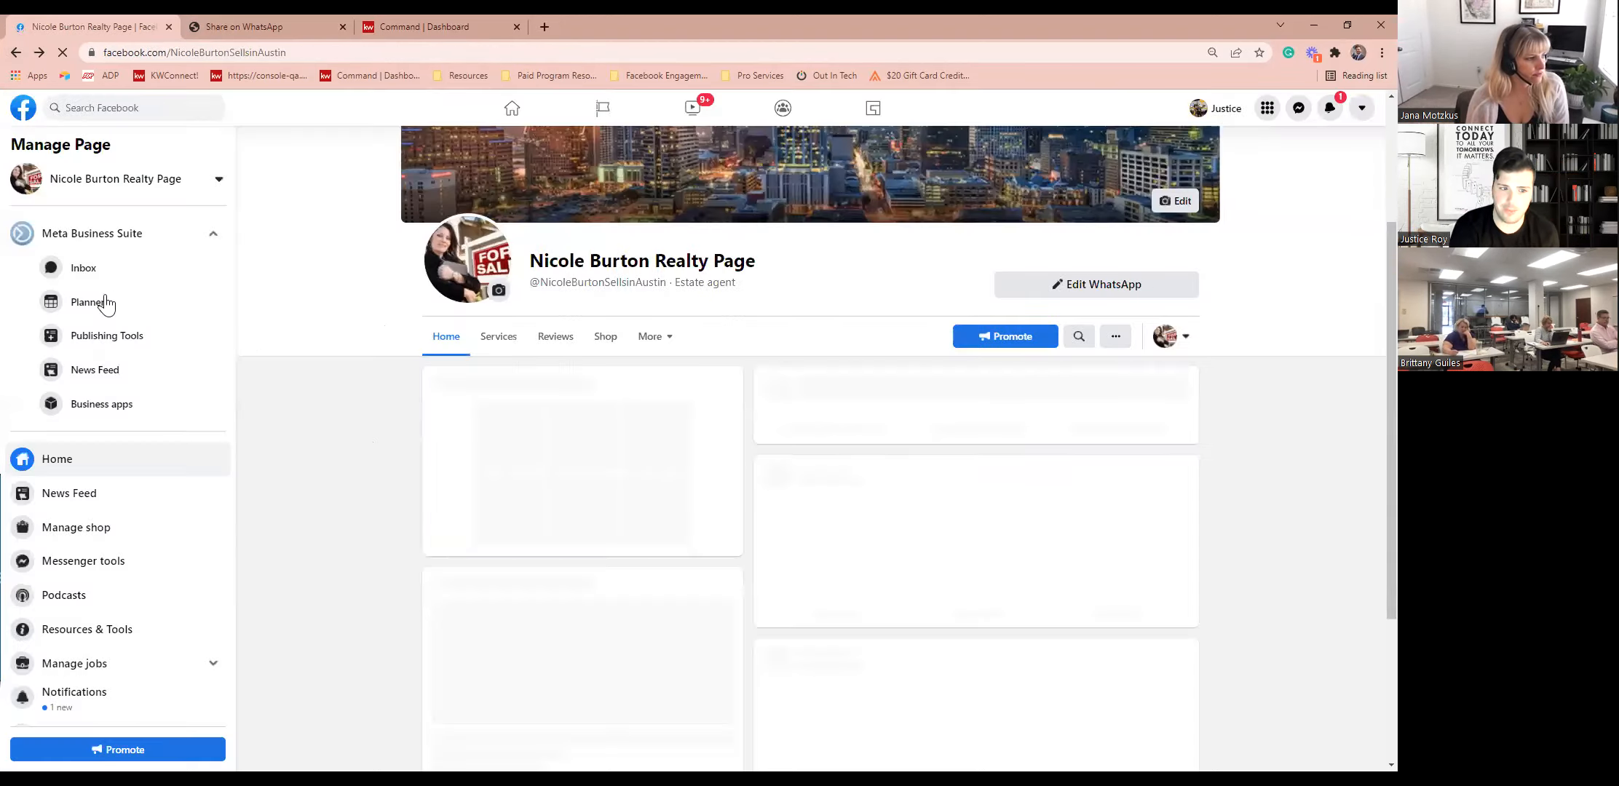
Open the Business apps catalogue and examine its categories from Appointments through Food ordering.
{"action": "scroll", "coordinate": [130, 466], "scroll_direction": "down", "scroll_amount": 1}
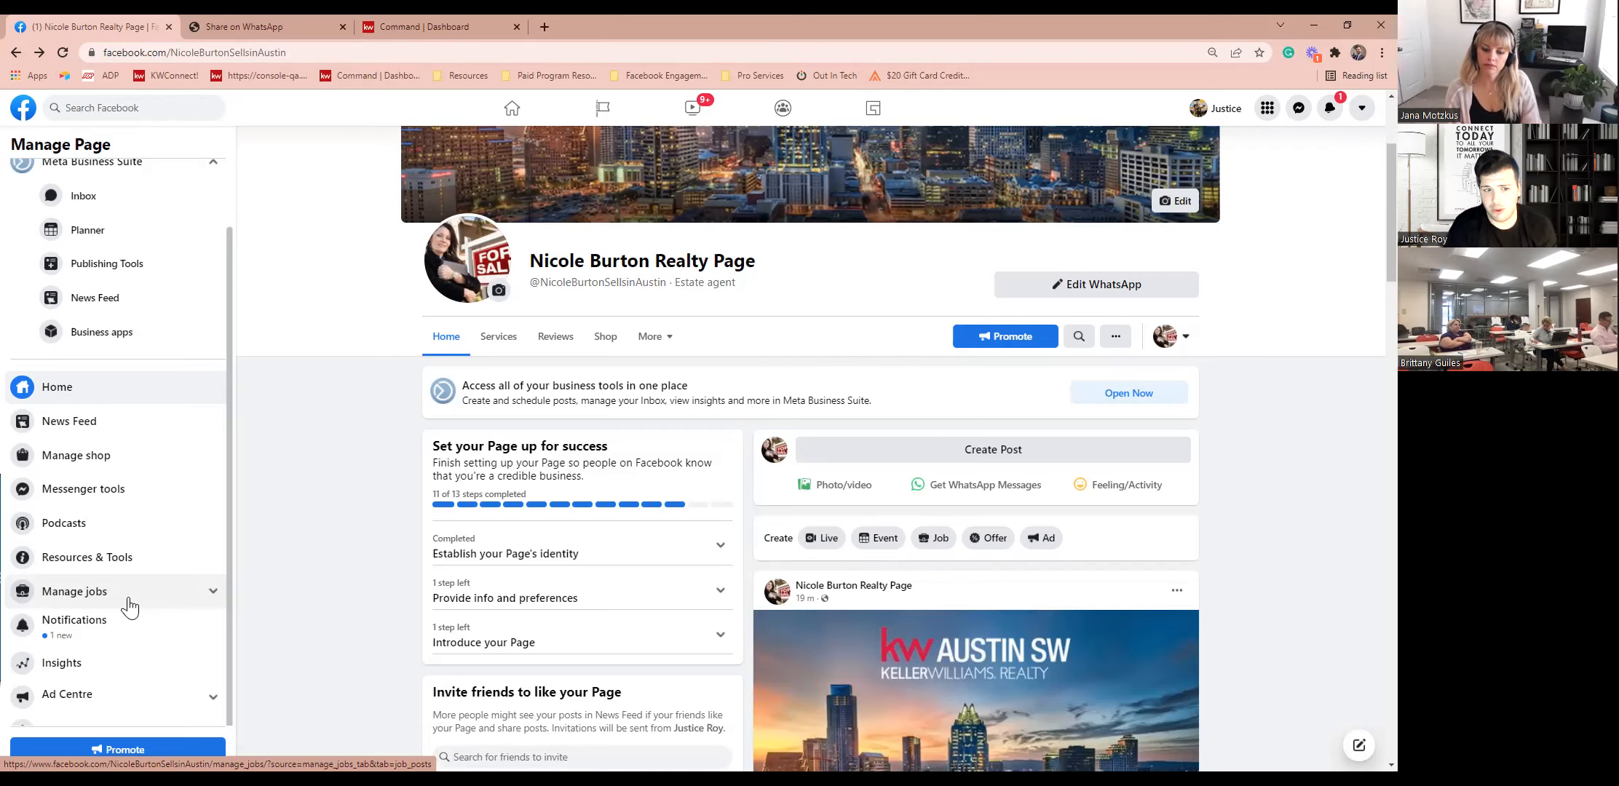
{"action": "left_click", "coordinate": [149, 339]}
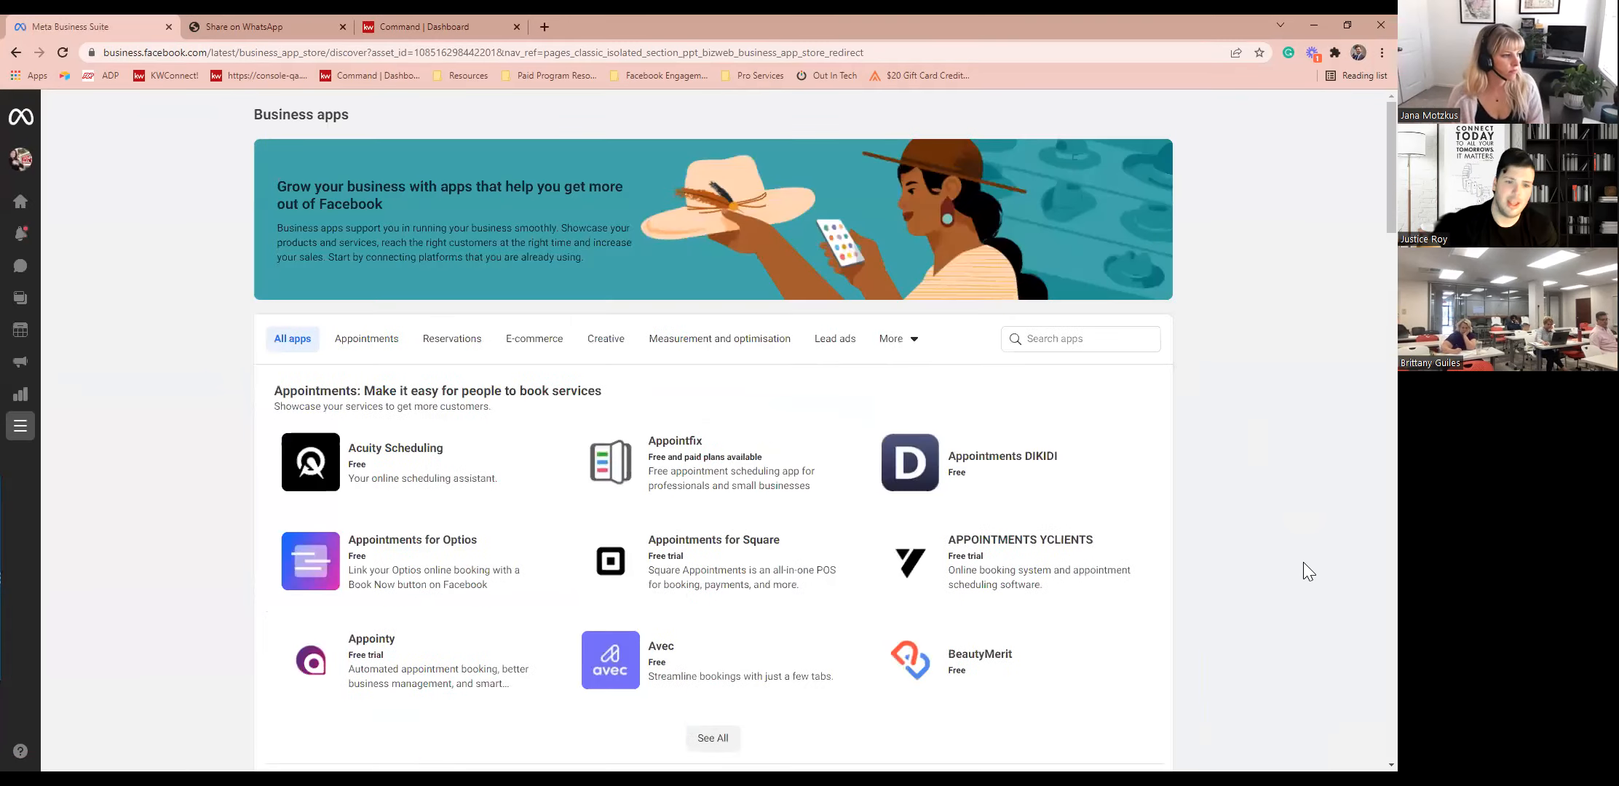
{"action": "scroll", "coordinate": [598, 469], "scroll_direction": "down", "scroll_amount": 1}
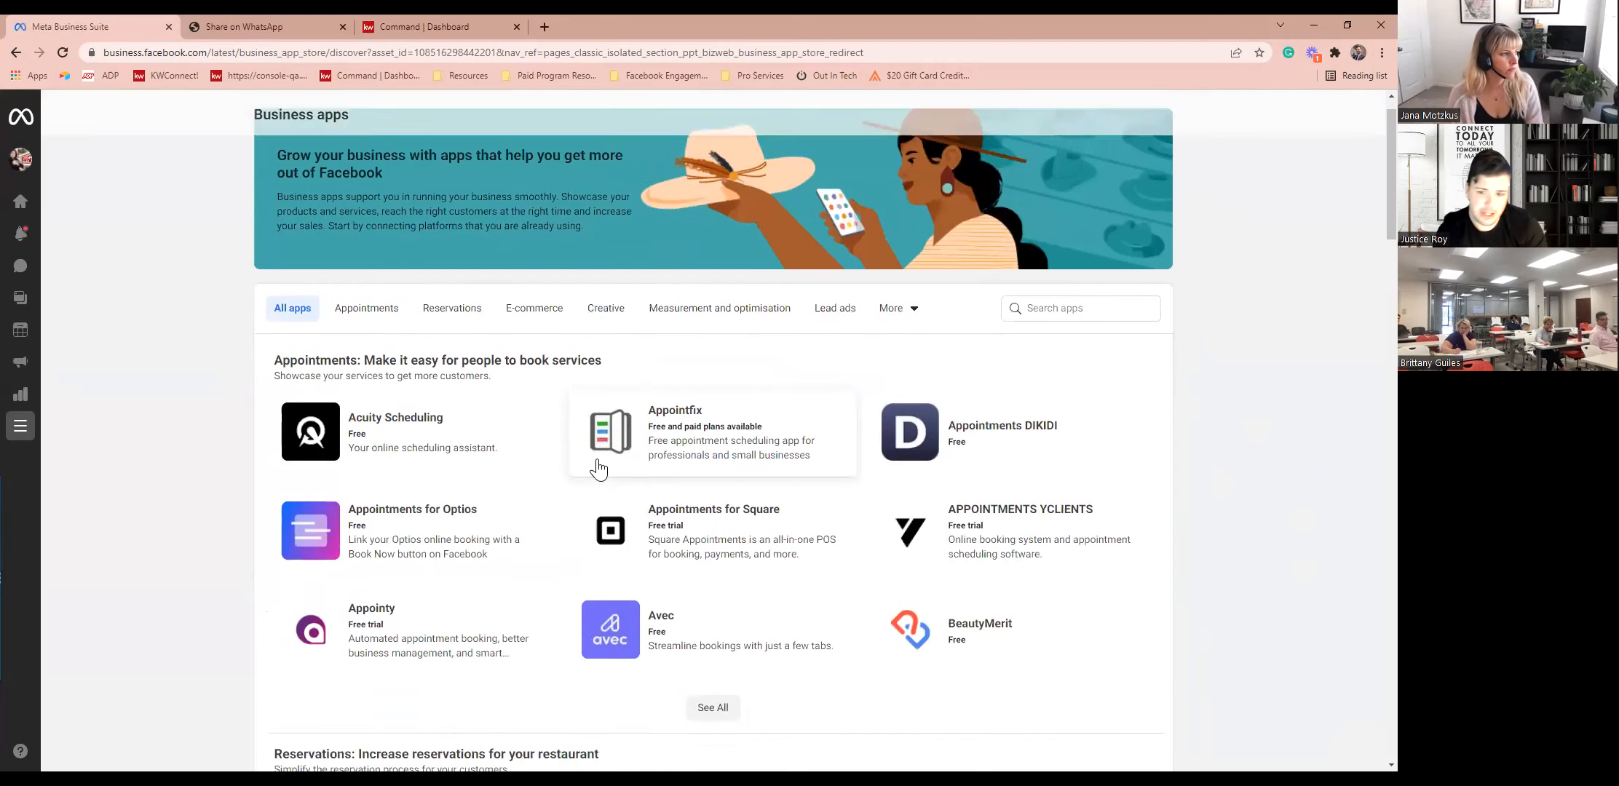
{"action": "scroll", "coordinate": [604, 459], "scroll_direction": "down", "scroll_amount": 1}
{"action": "scroll", "coordinate": [539, 451], "scroll_direction": "down", "scroll_amount": 3}
{"action": "scroll", "coordinate": [509, 442], "scroll_direction": "down", "scroll_amount": 8}
{"action": "scroll", "coordinate": [639, 470], "scroll_direction": "down", "scroll_amount": 5}
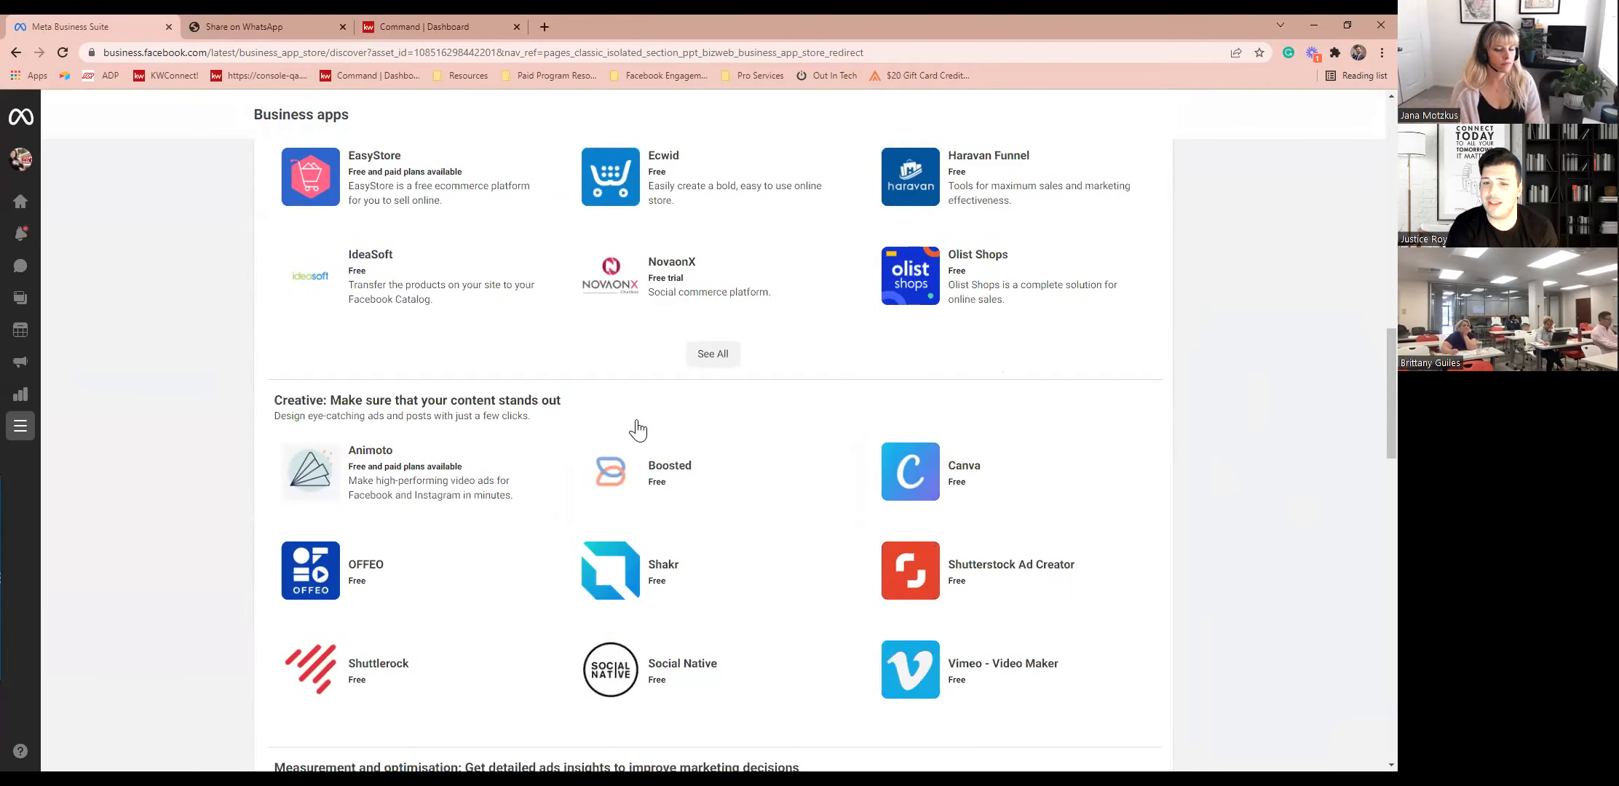
{"action": "scroll", "coordinate": [269, 371], "scroll_direction": "up", "scroll_amount": 2}
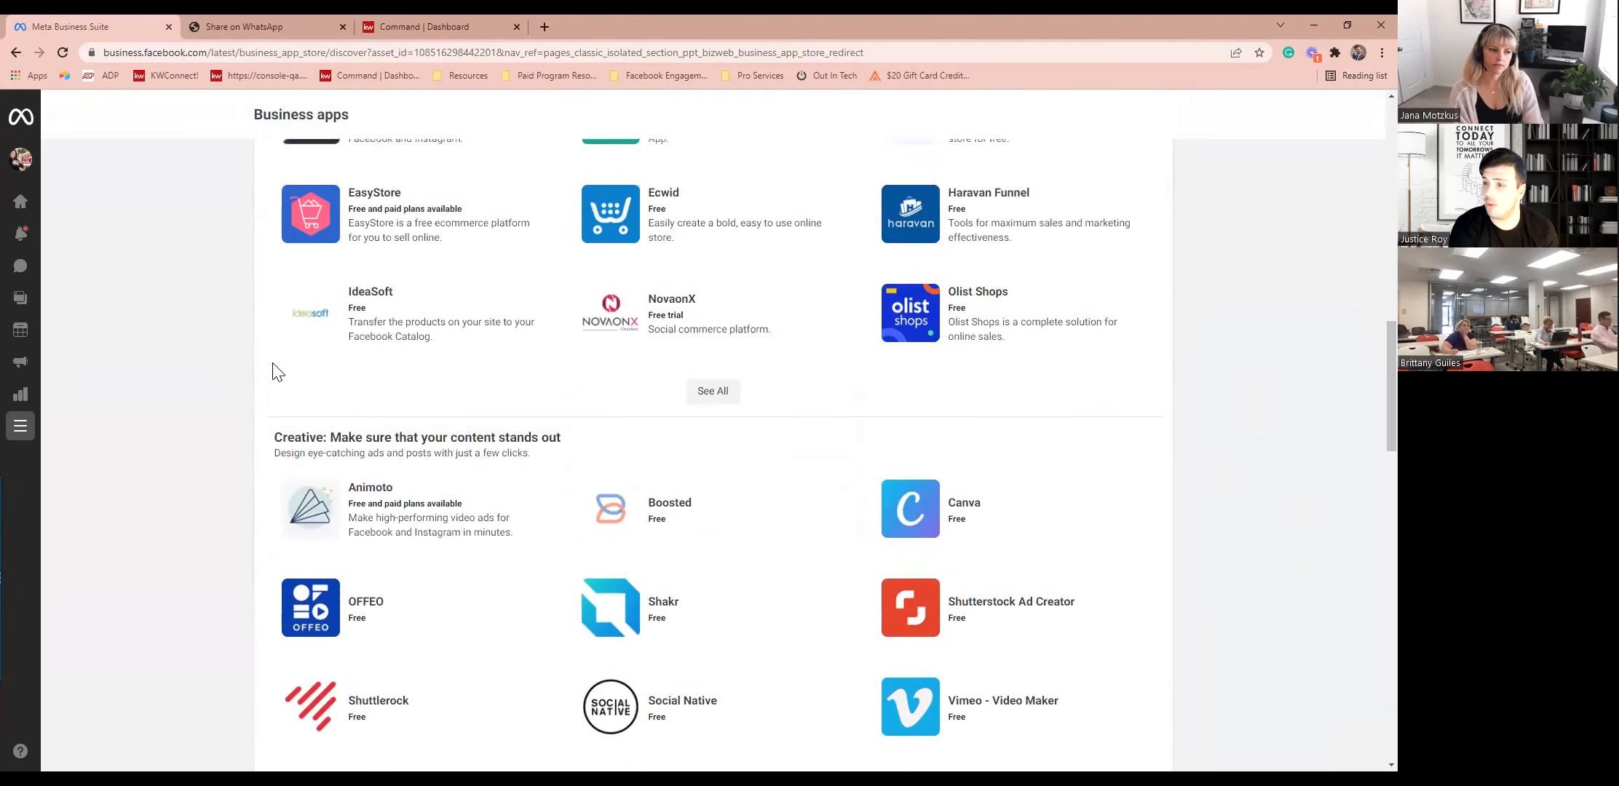
{"action": "scroll", "coordinate": [272, 371], "scroll_direction": "up", "scroll_amount": 3}
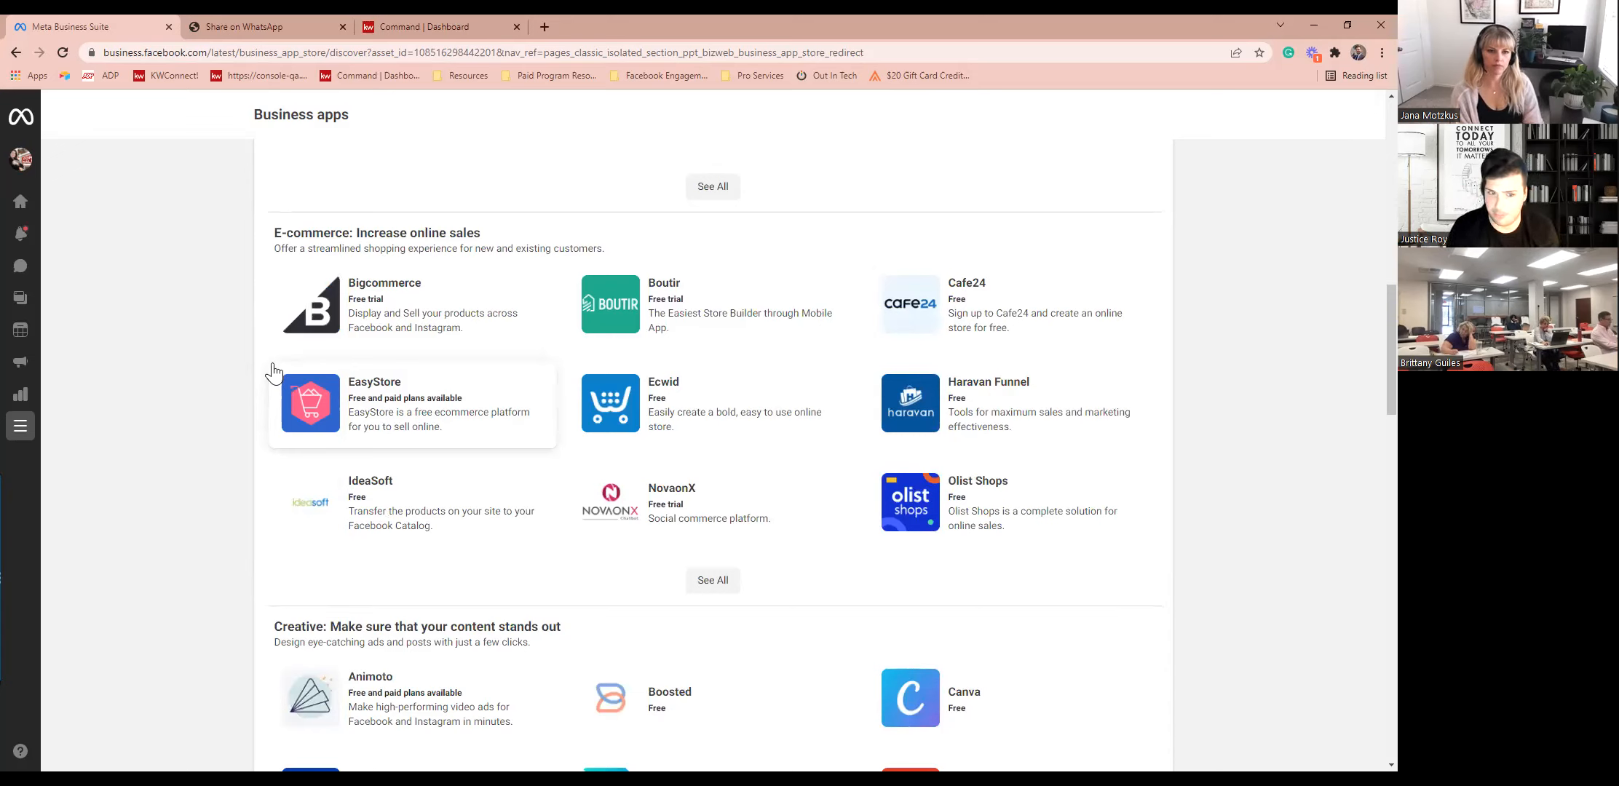
{"action": "scroll", "coordinate": [143, 385], "scroll_direction": "down", "scroll_amount": 4}
{"action": "scroll", "coordinate": [138, 524], "scroll_direction": "down", "scroll_amount": 5}
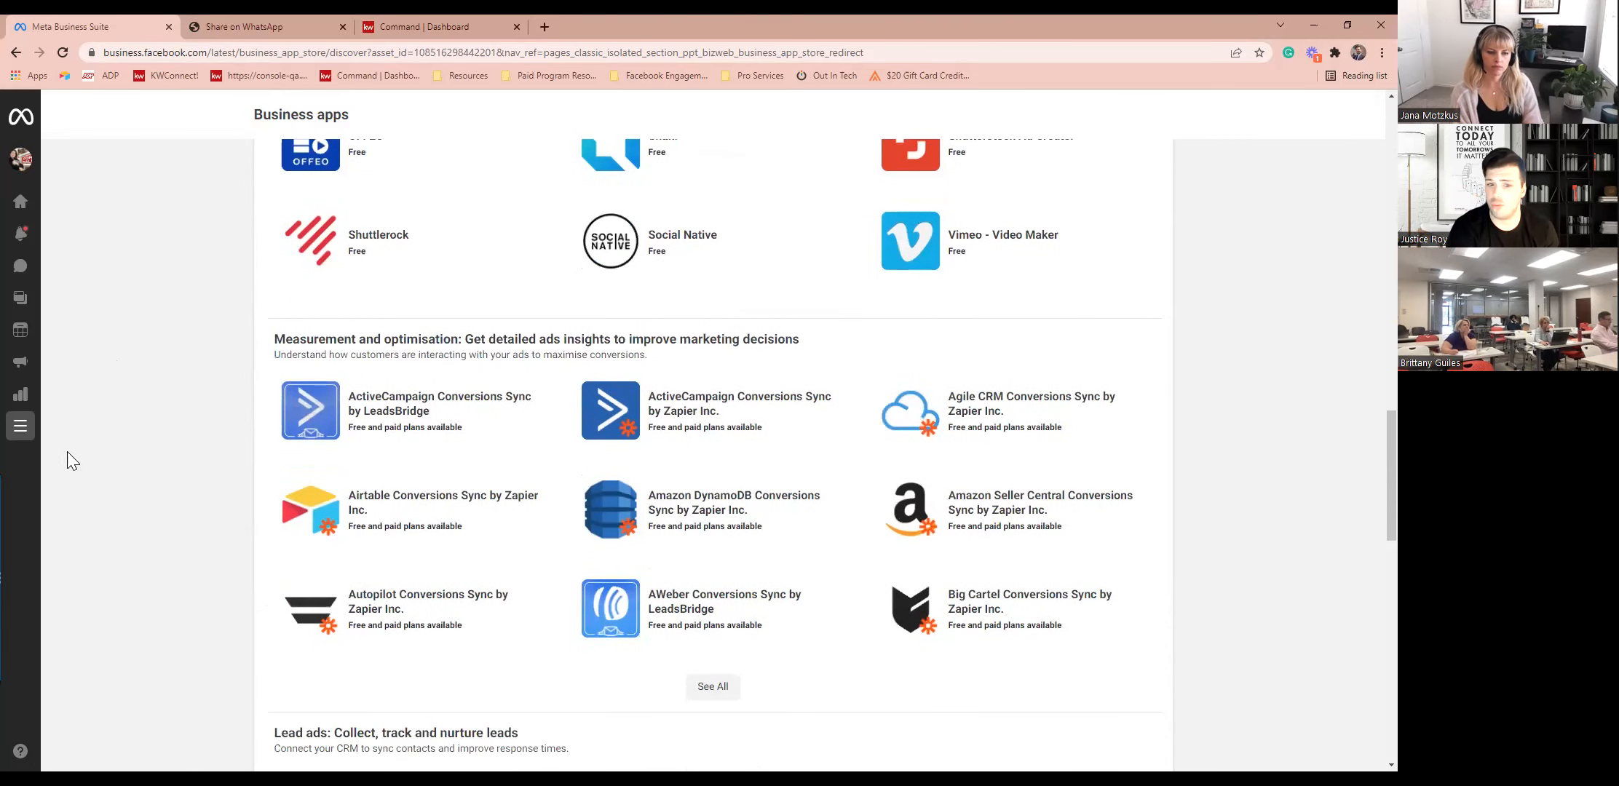
{"action": "scroll", "coordinate": [65, 437], "scroll_direction": "down", "scroll_amount": 1}
{"action": "scroll", "coordinate": [70, 594], "scroll_direction": "down", "scroll_amount": 6}
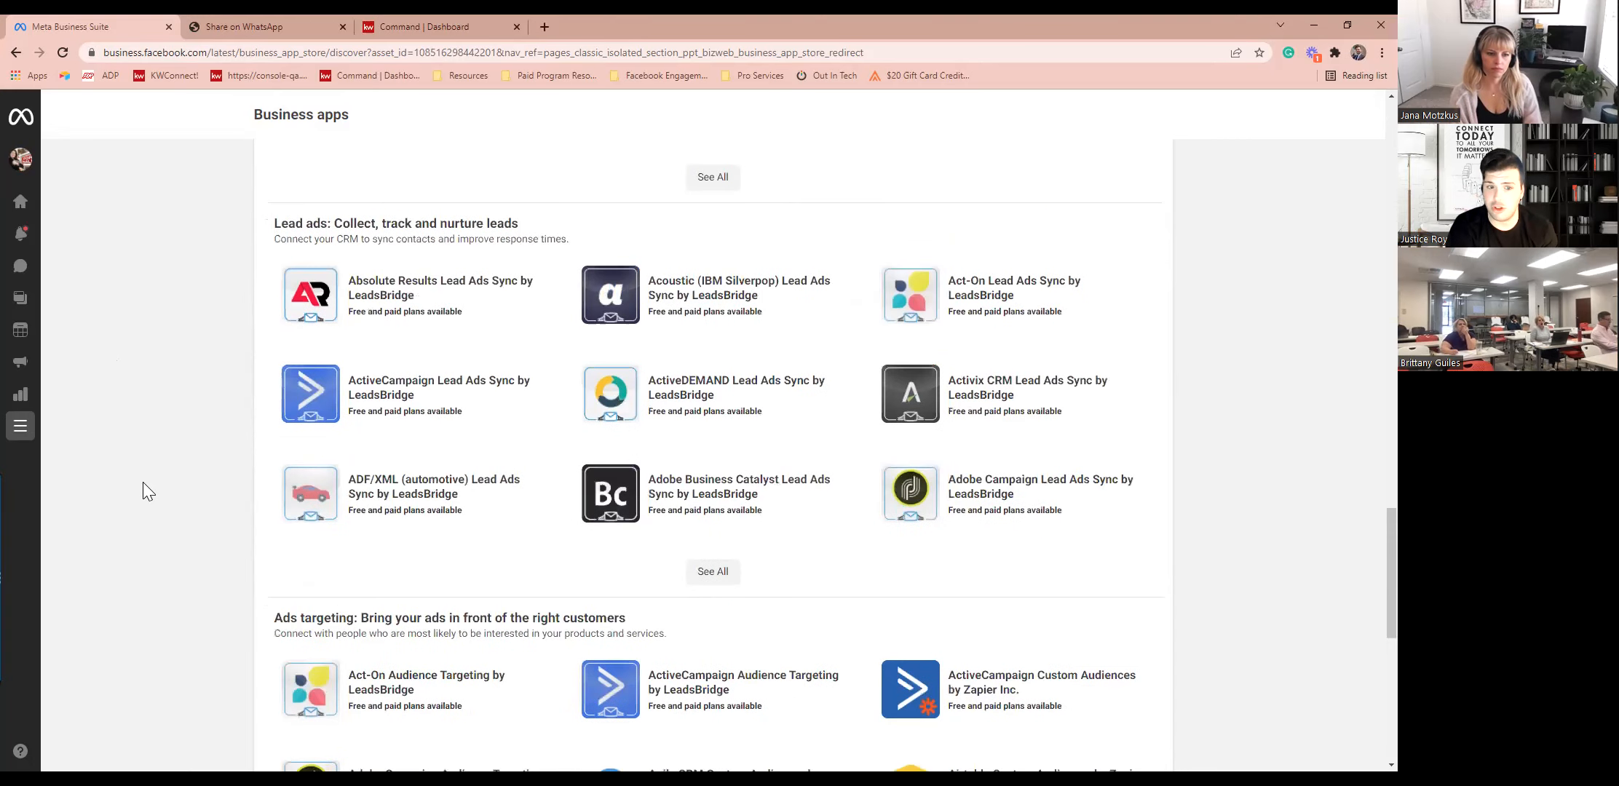
{"action": "scroll", "coordinate": [241, 456], "scroll_direction": "down", "scroll_amount": 3}
{"action": "scroll", "coordinate": [214, 415], "scroll_direction": "down", "scroll_amount": 4}
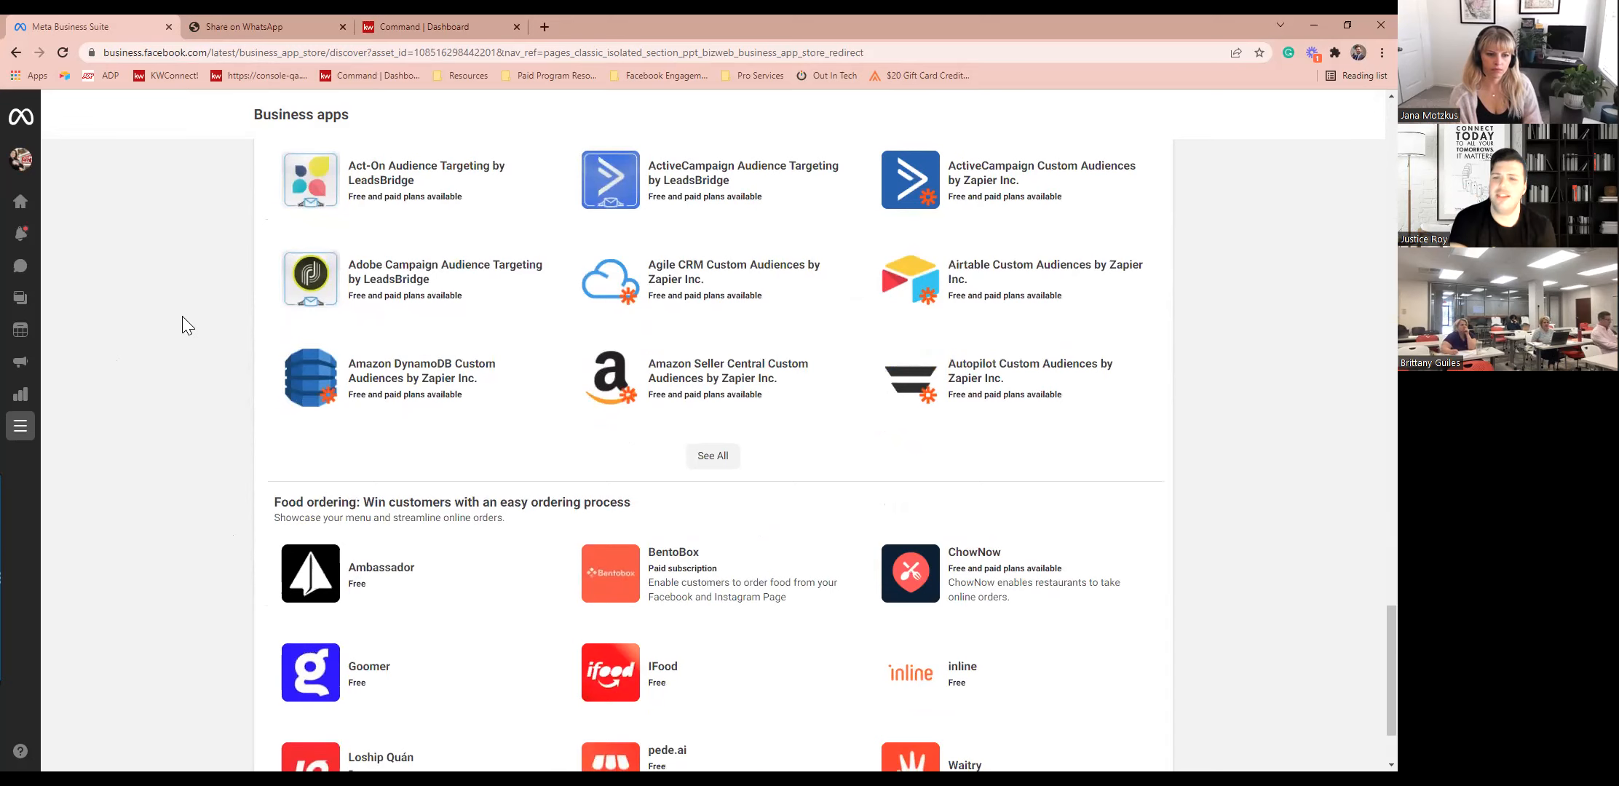
{"action": "scroll", "coordinate": [243, 264], "scroll_direction": "down", "scroll_amount": 2}
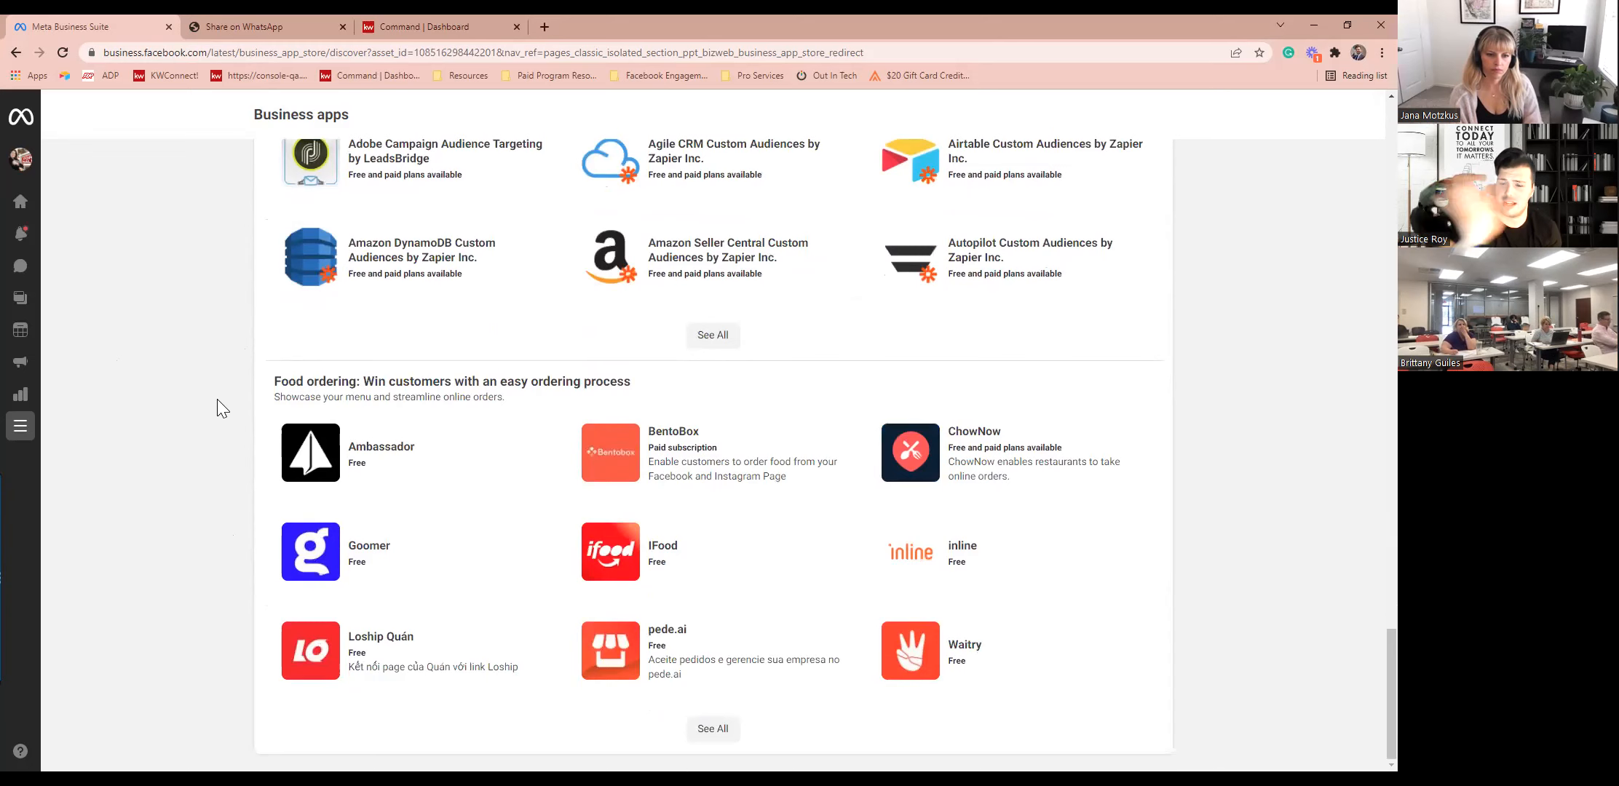
Review the business app categories in reverse up to Appointments and return to the Facebook page's home view.
{"action": "scroll", "coordinate": [211, 397], "scroll_direction": "up", "scroll_amount": 10}
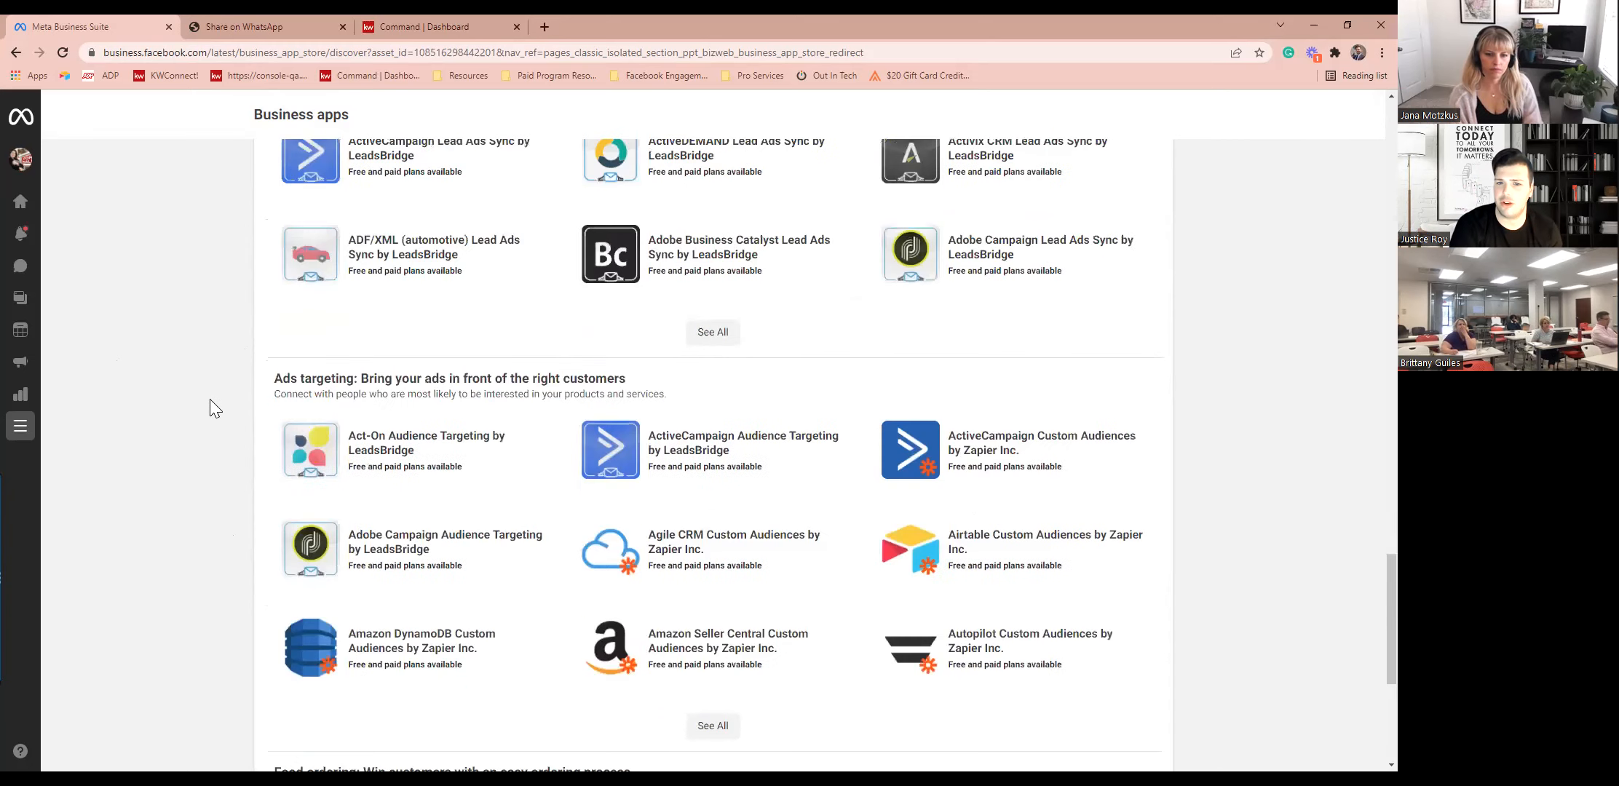
{"action": "scroll", "coordinate": [242, 400], "scroll_direction": "up", "scroll_amount": 8}
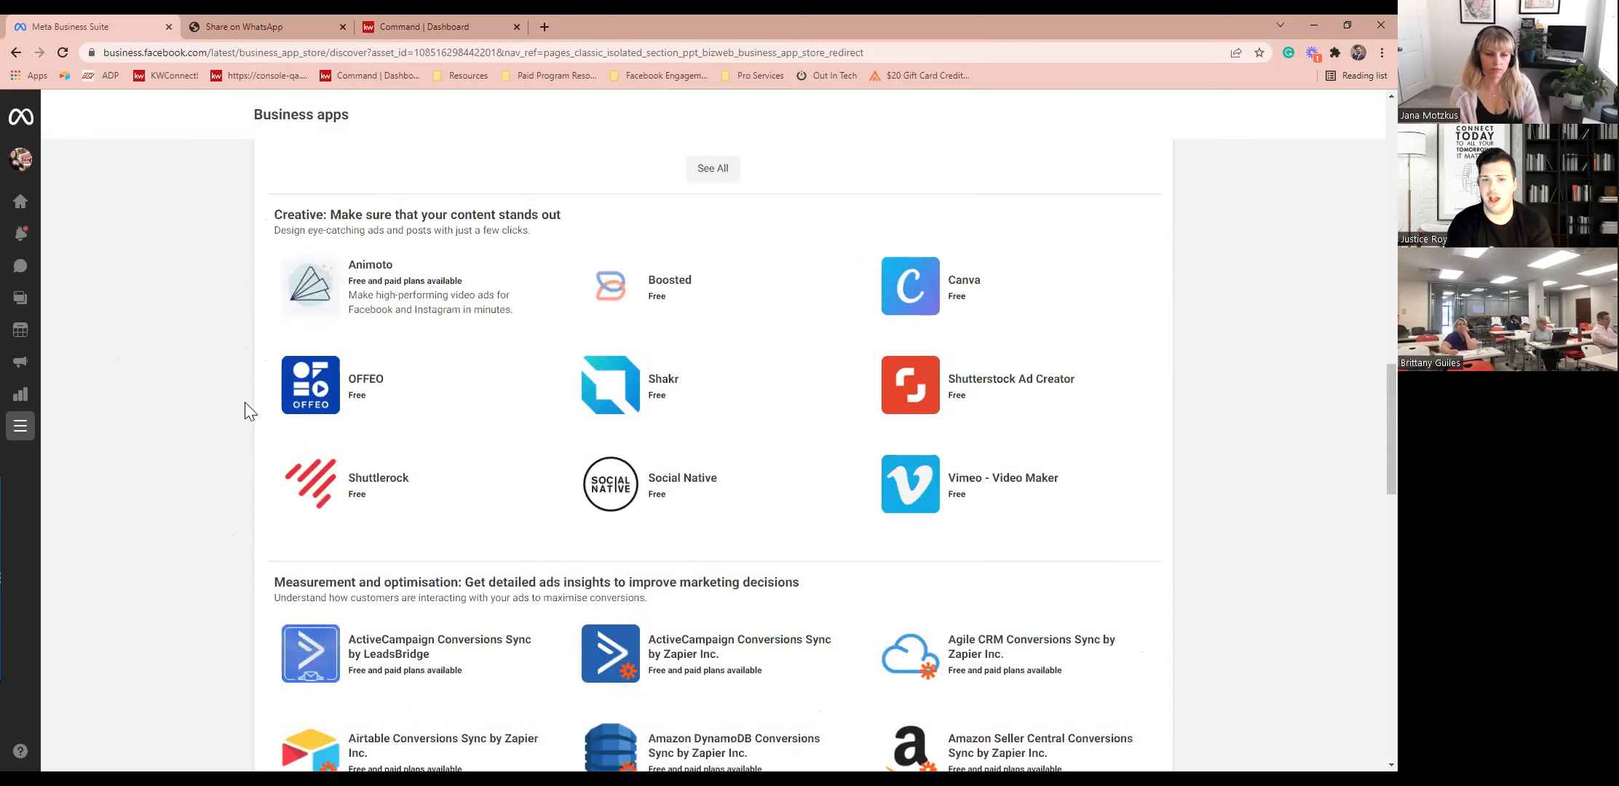
{"action": "scroll", "coordinate": [262, 405], "scroll_direction": "up", "scroll_amount": 5}
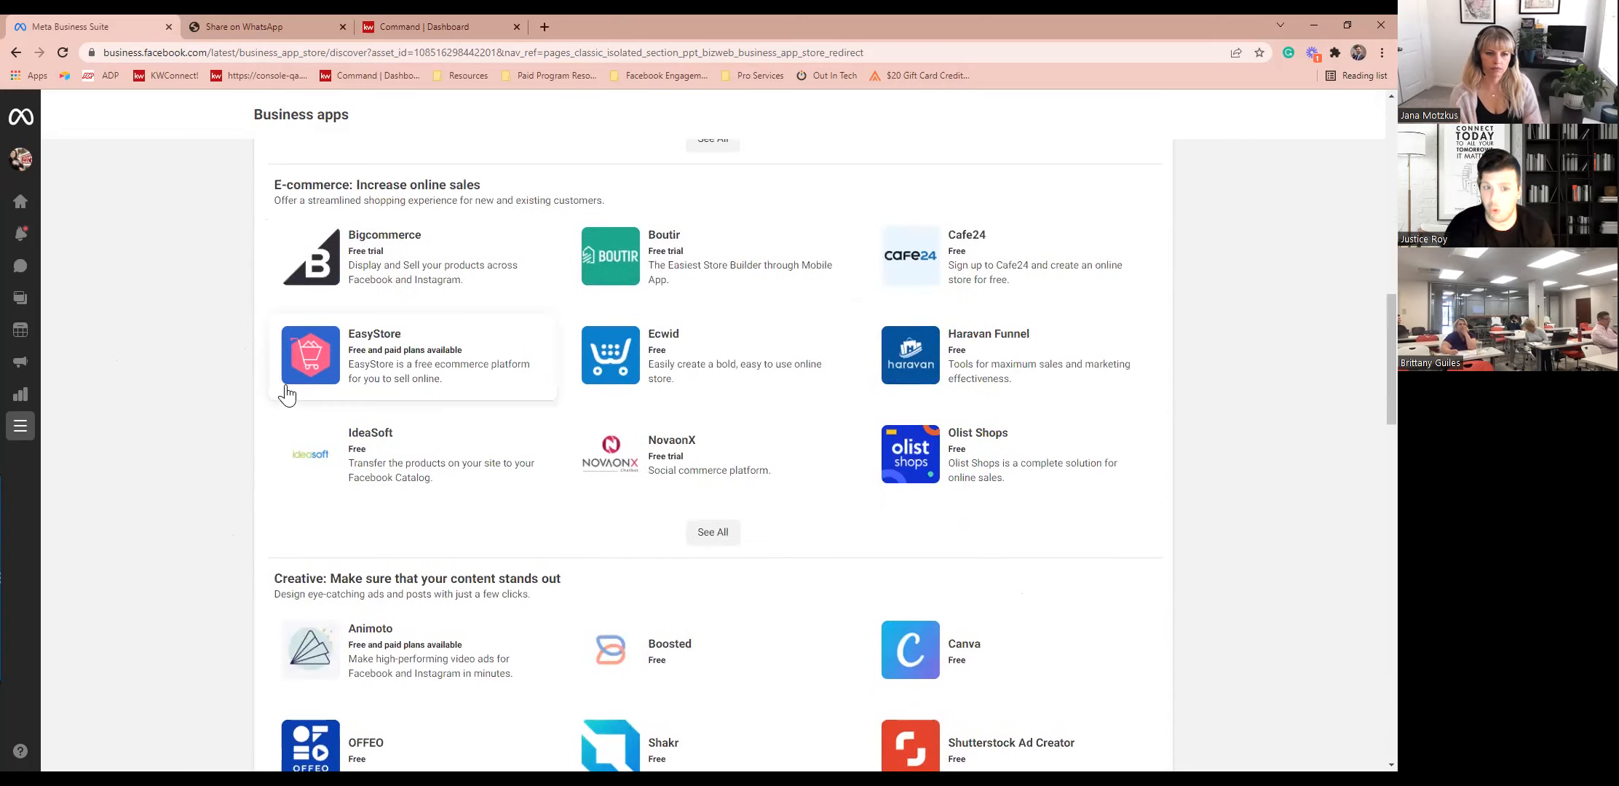
{"action": "scroll", "coordinate": [313, 352], "scroll_direction": "up", "scroll_amount": 5}
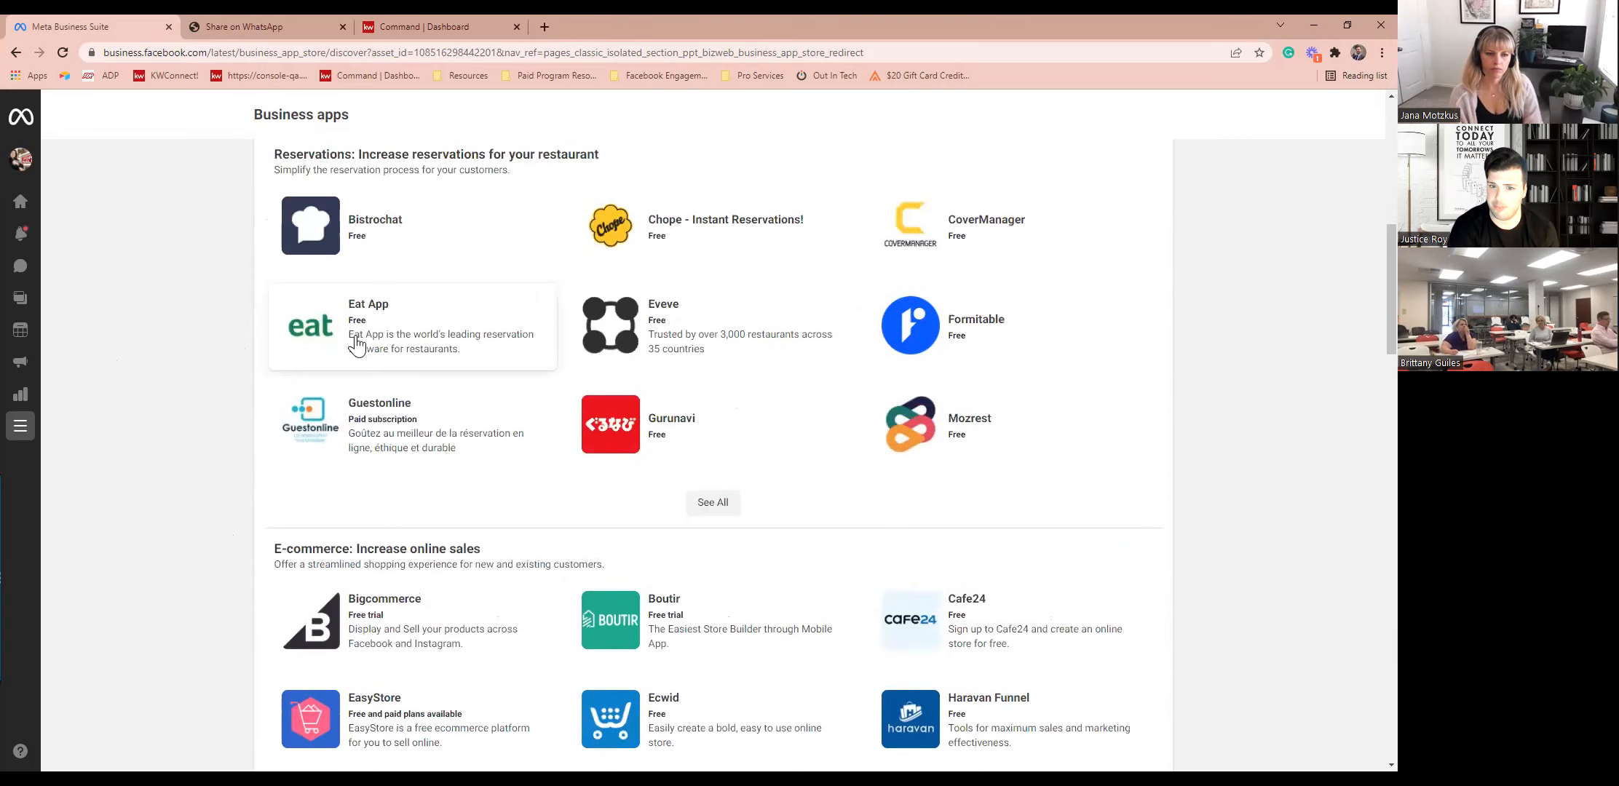
{"action": "scroll", "coordinate": [291, 219], "scroll_direction": "up", "scroll_amount": 2}
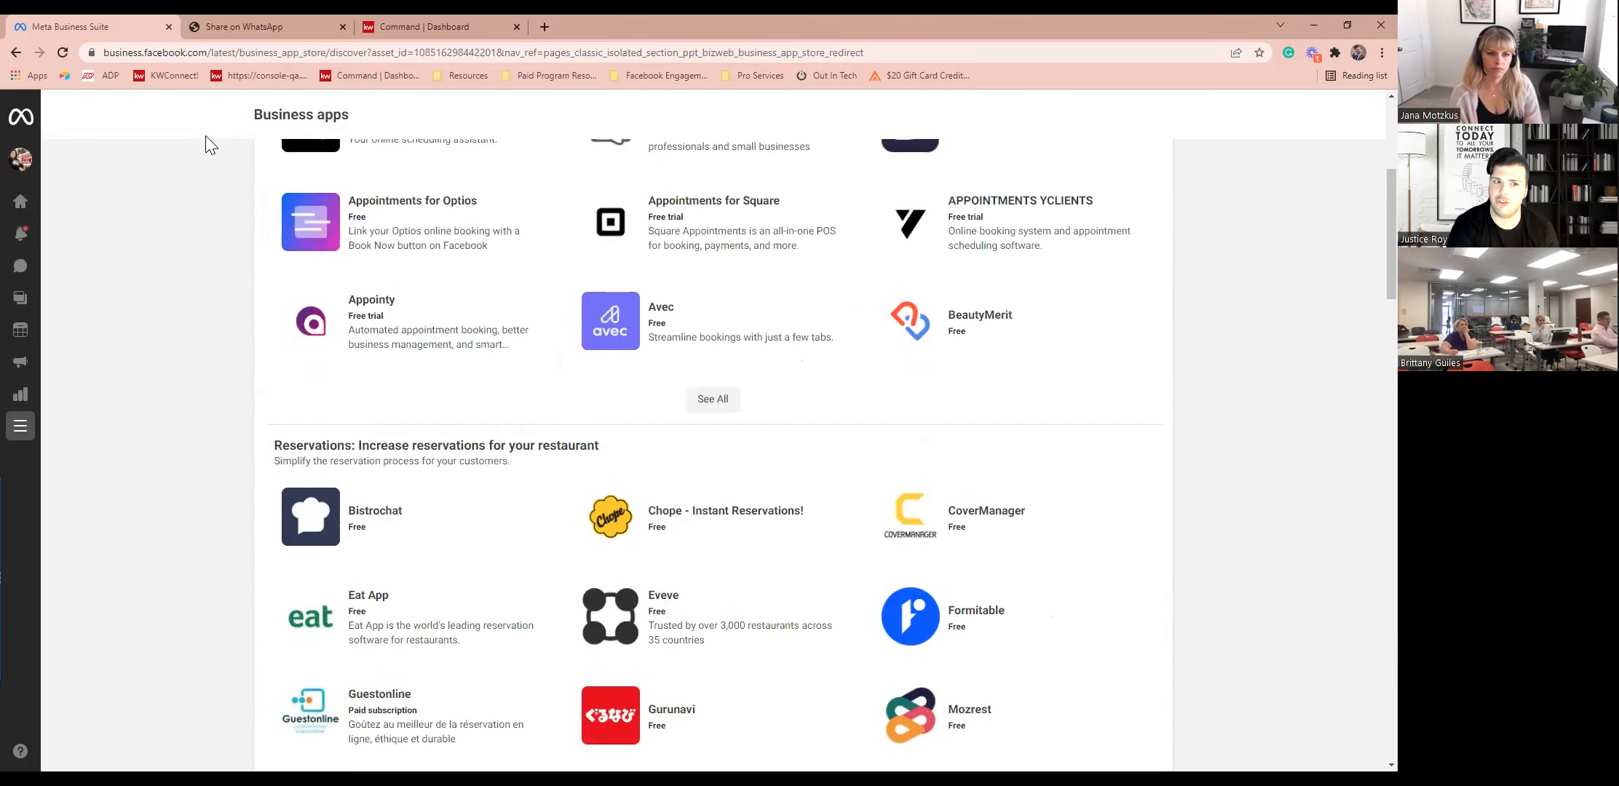
{"action": "scroll", "coordinate": [205, 135], "scroll_direction": "up", "scroll_amount": 2}
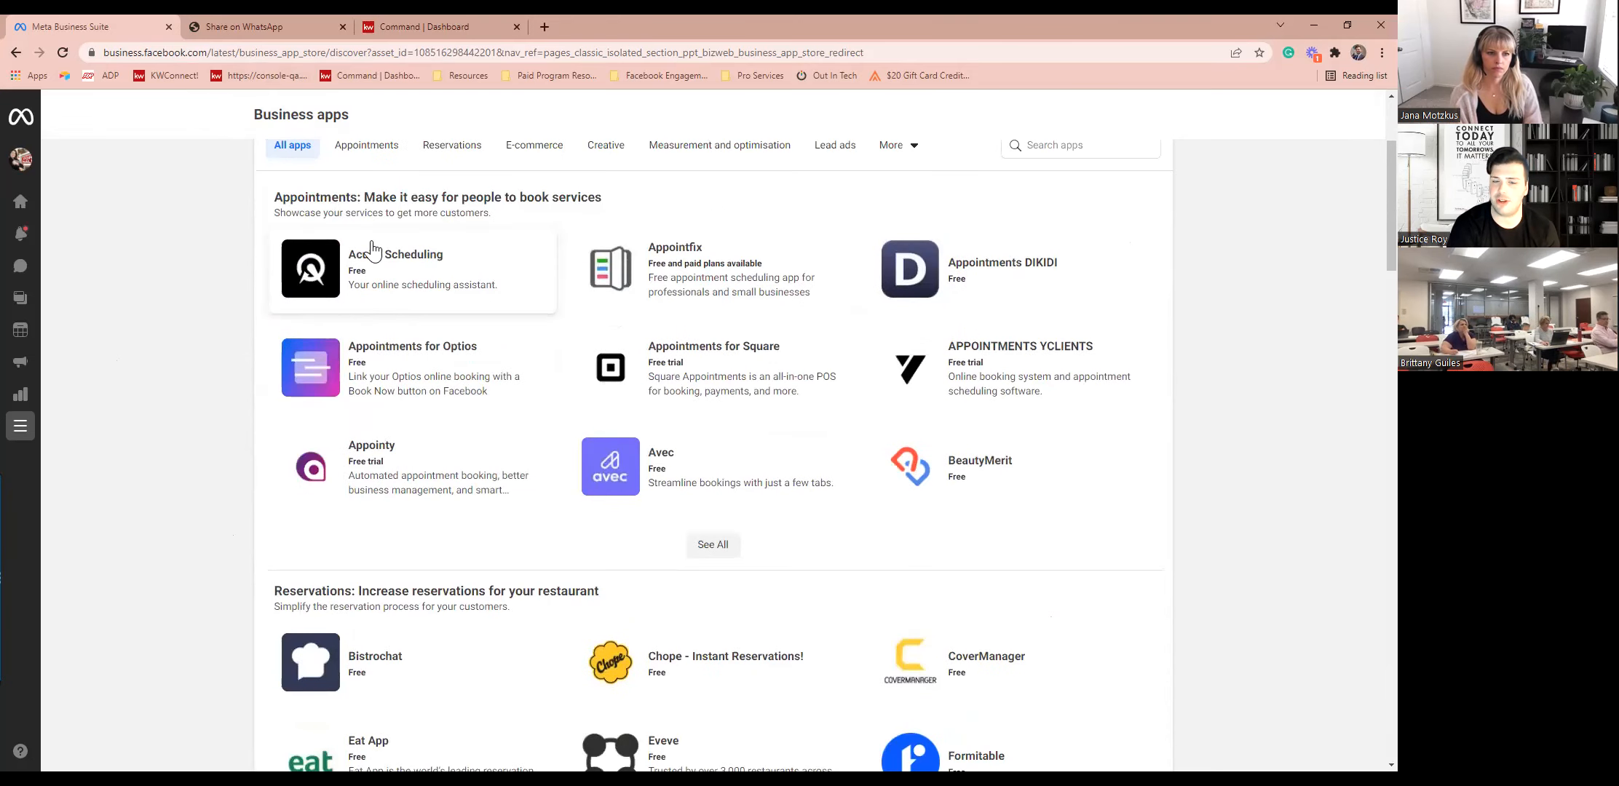
{"action": "scroll", "coordinate": [437, 306], "scroll_direction": "up", "scroll_amount": 3}
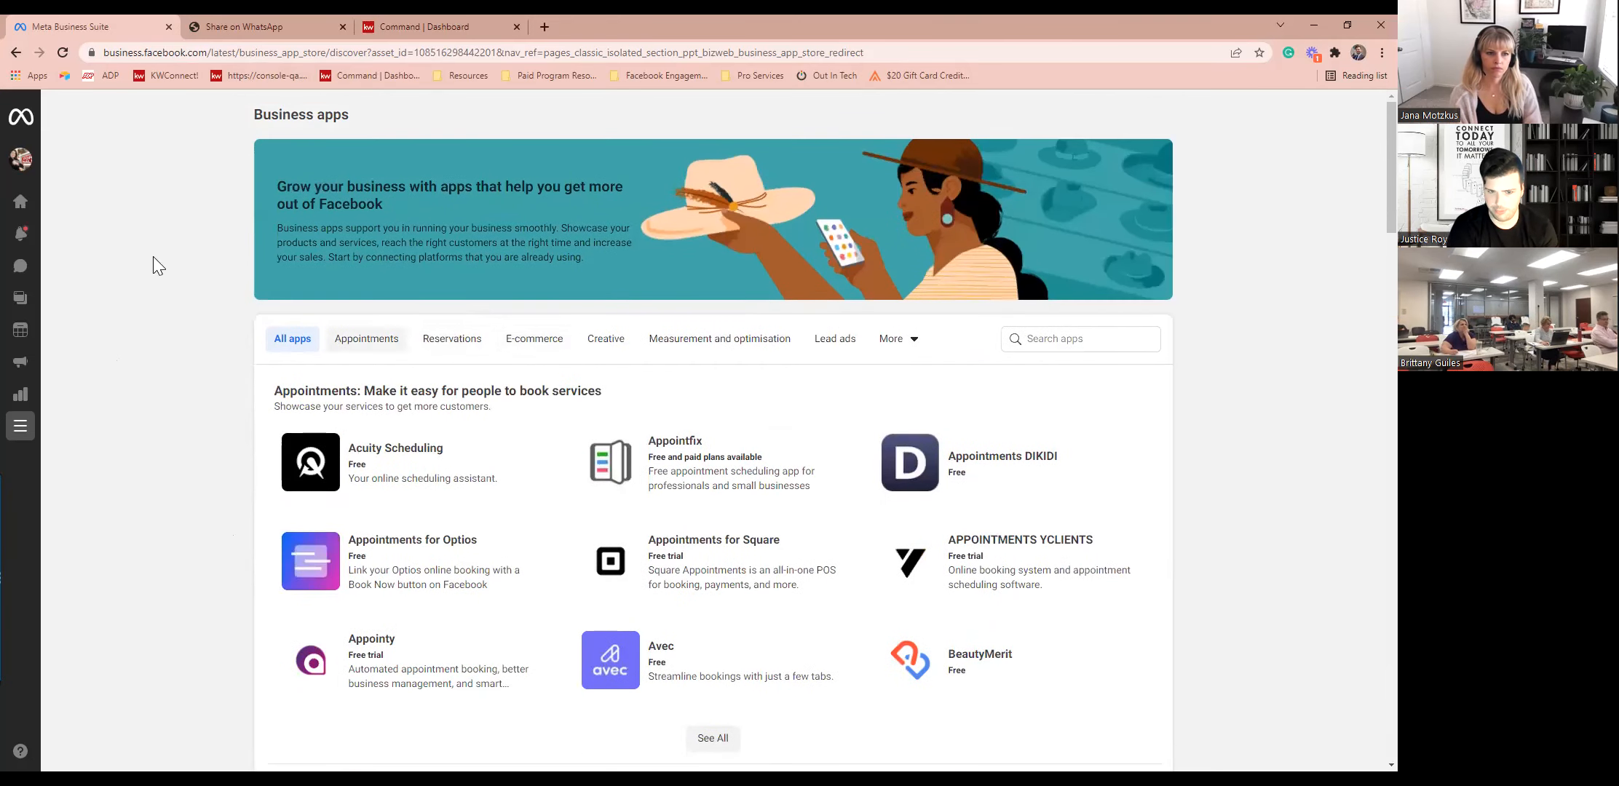
{"action": "left_click", "coordinate": [16, 53]}
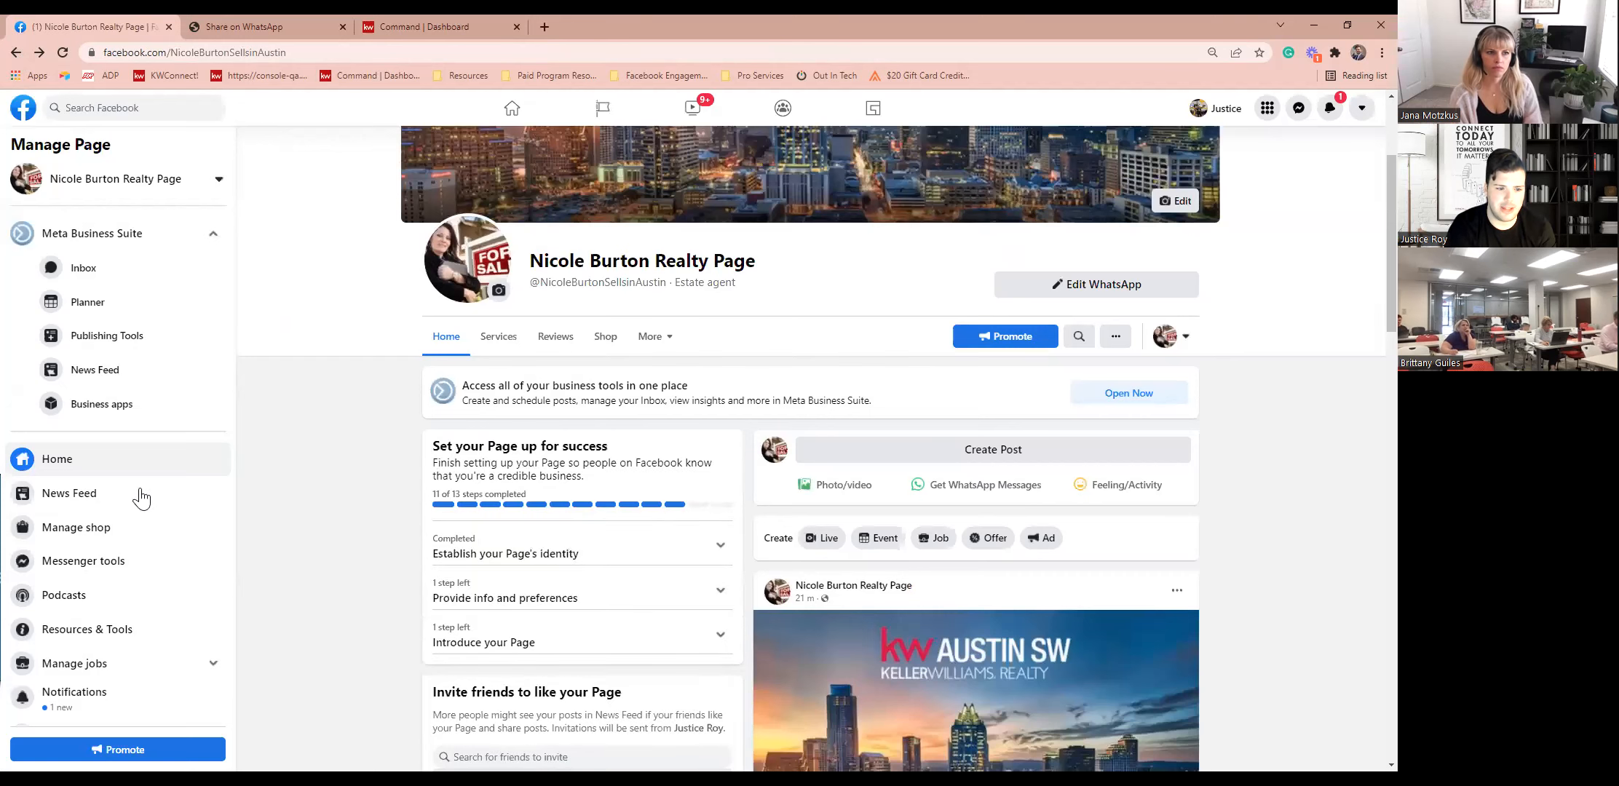
Open the Reach section of the page insights and examine its charts from Post reach to Total reach.
{"action": "scroll", "coordinate": [127, 572], "scroll_direction": "down", "scroll_amount": 2}
{"action": "left_click", "coordinate": [128, 565]}
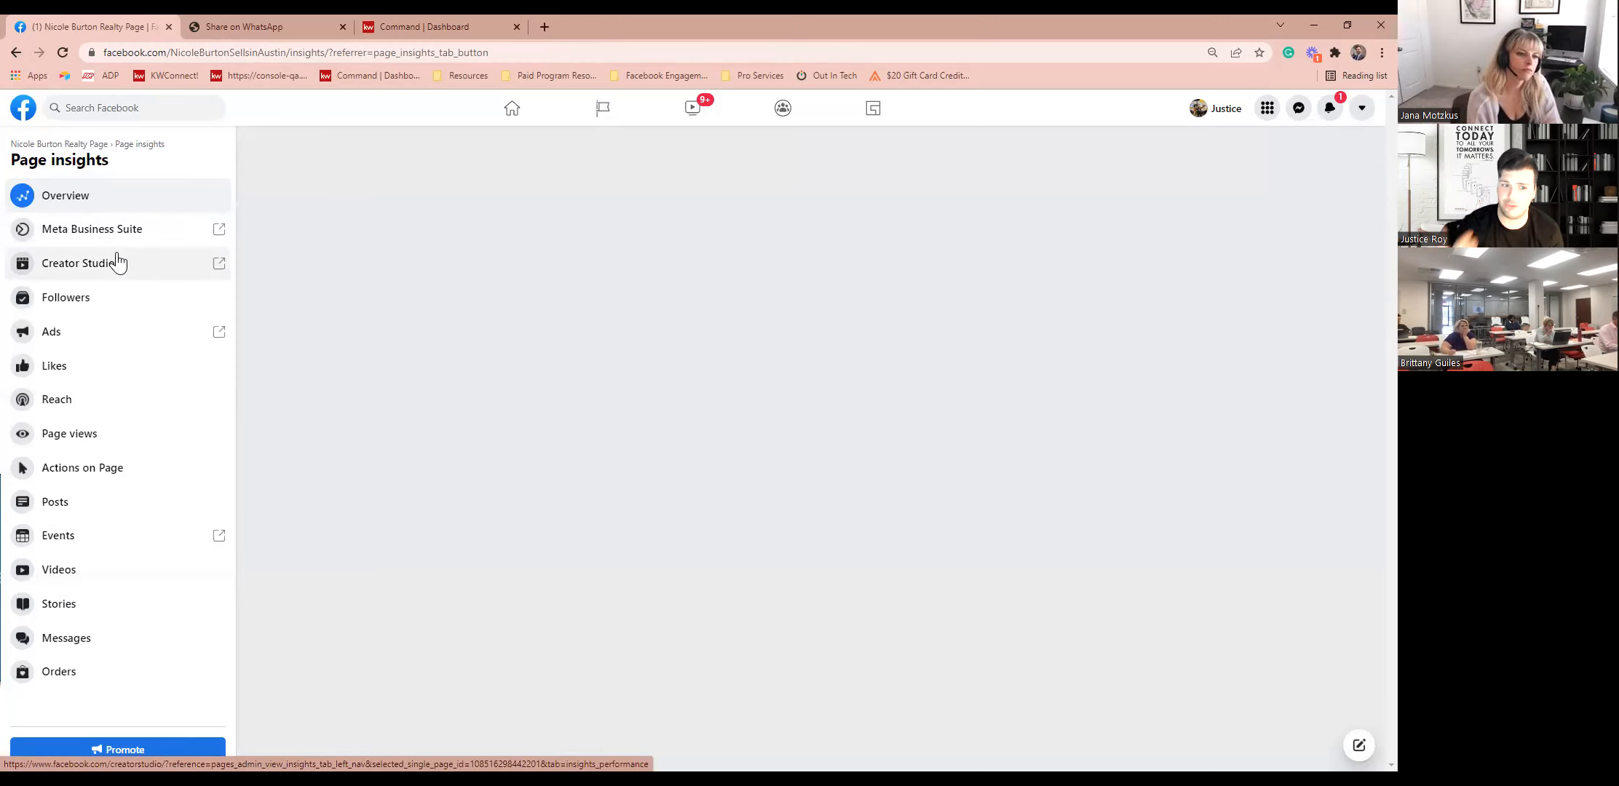
{"action": "left_click", "coordinate": [113, 397]}
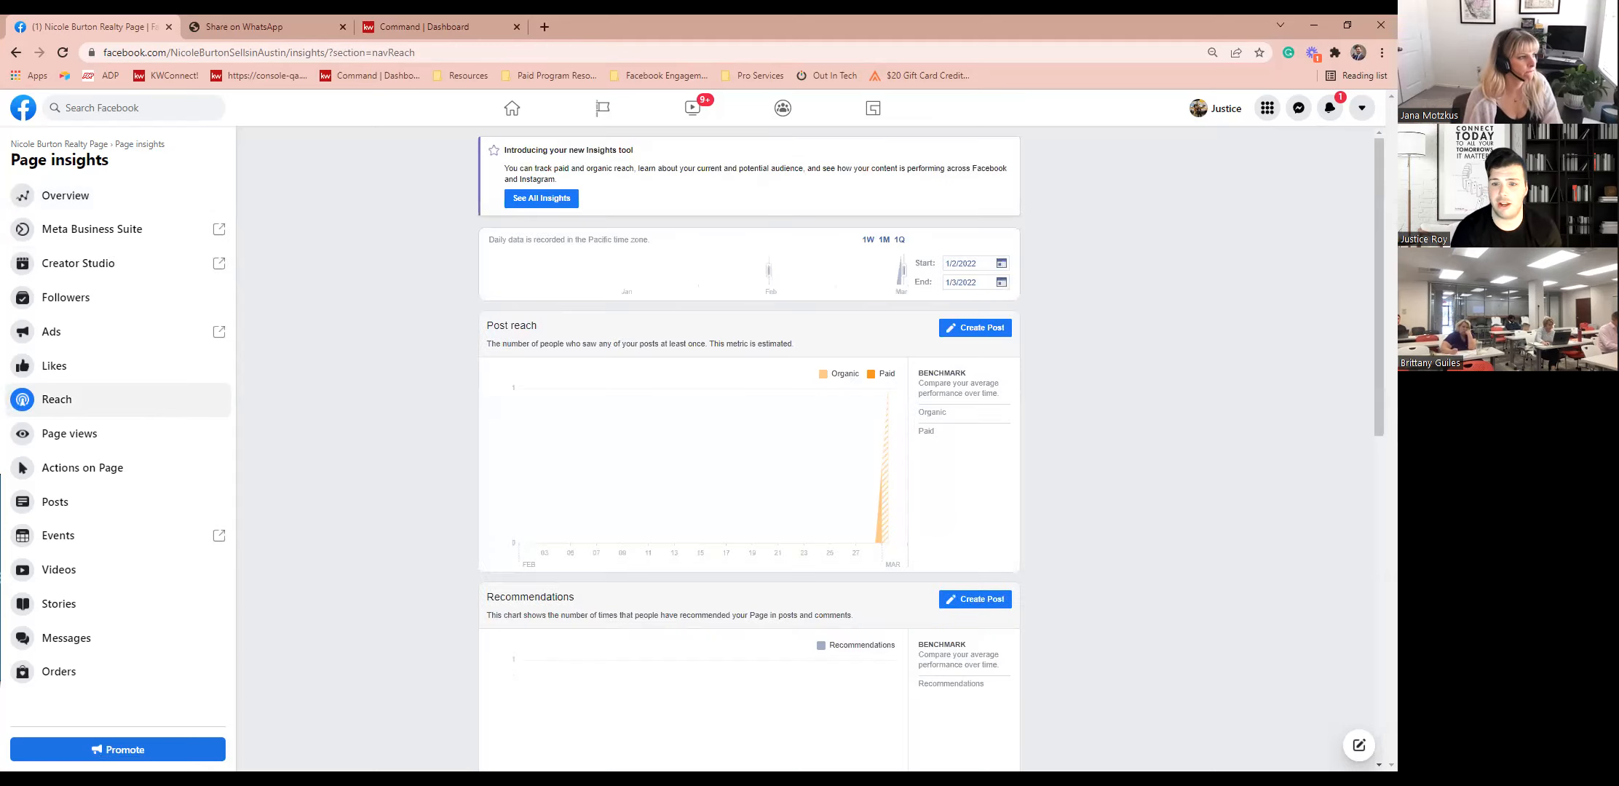
{"action": "scroll", "coordinate": [1168, 508], "scroll_direction": "down", "scroll_amount": 4}
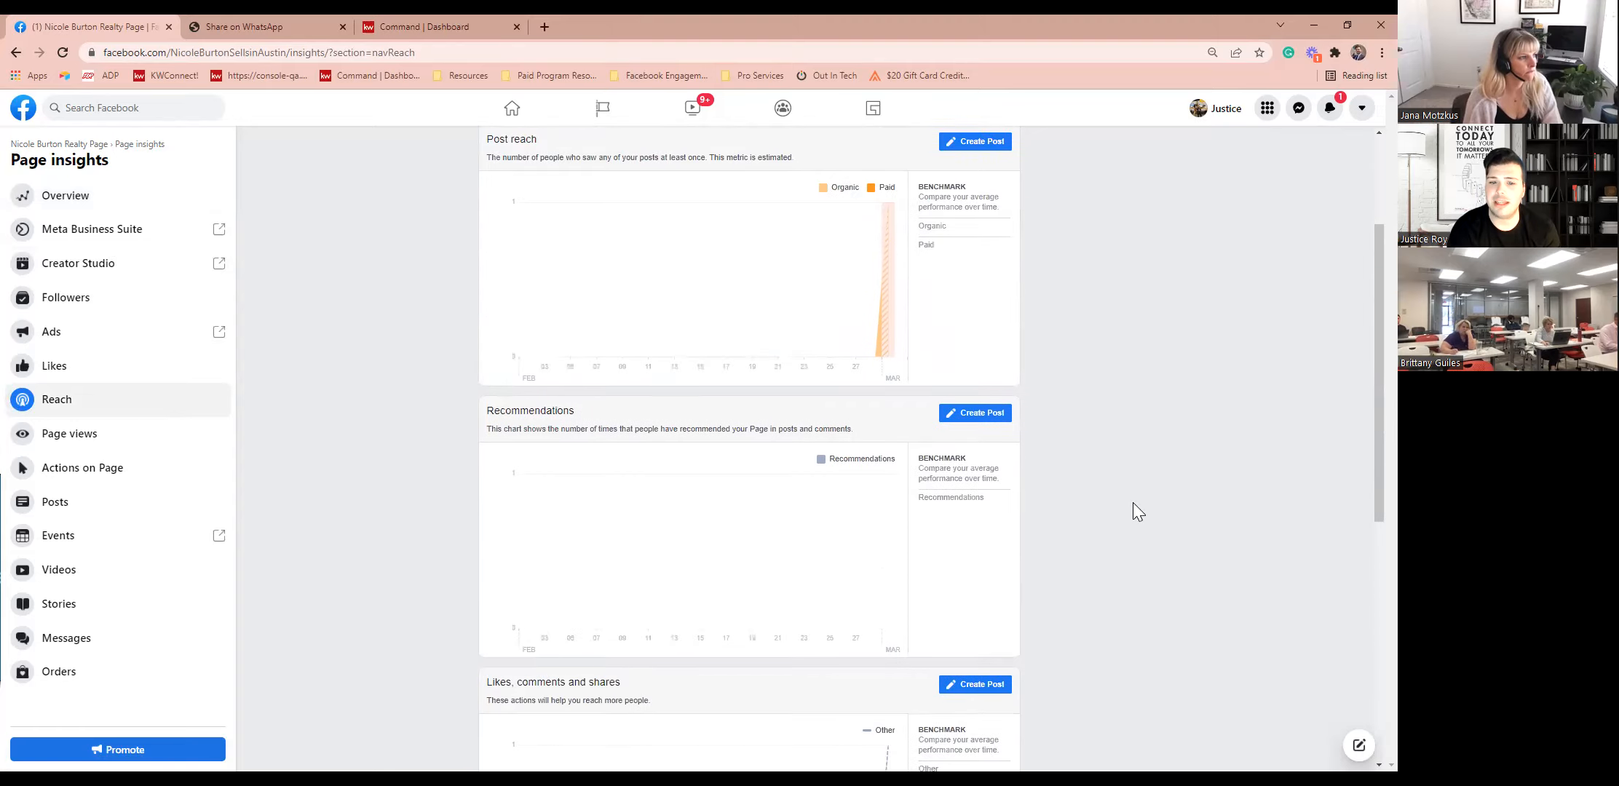
{"action": "scroll", "coordinate": [896, 469], "scroll_direction": "up", "scroll_amount": 3}
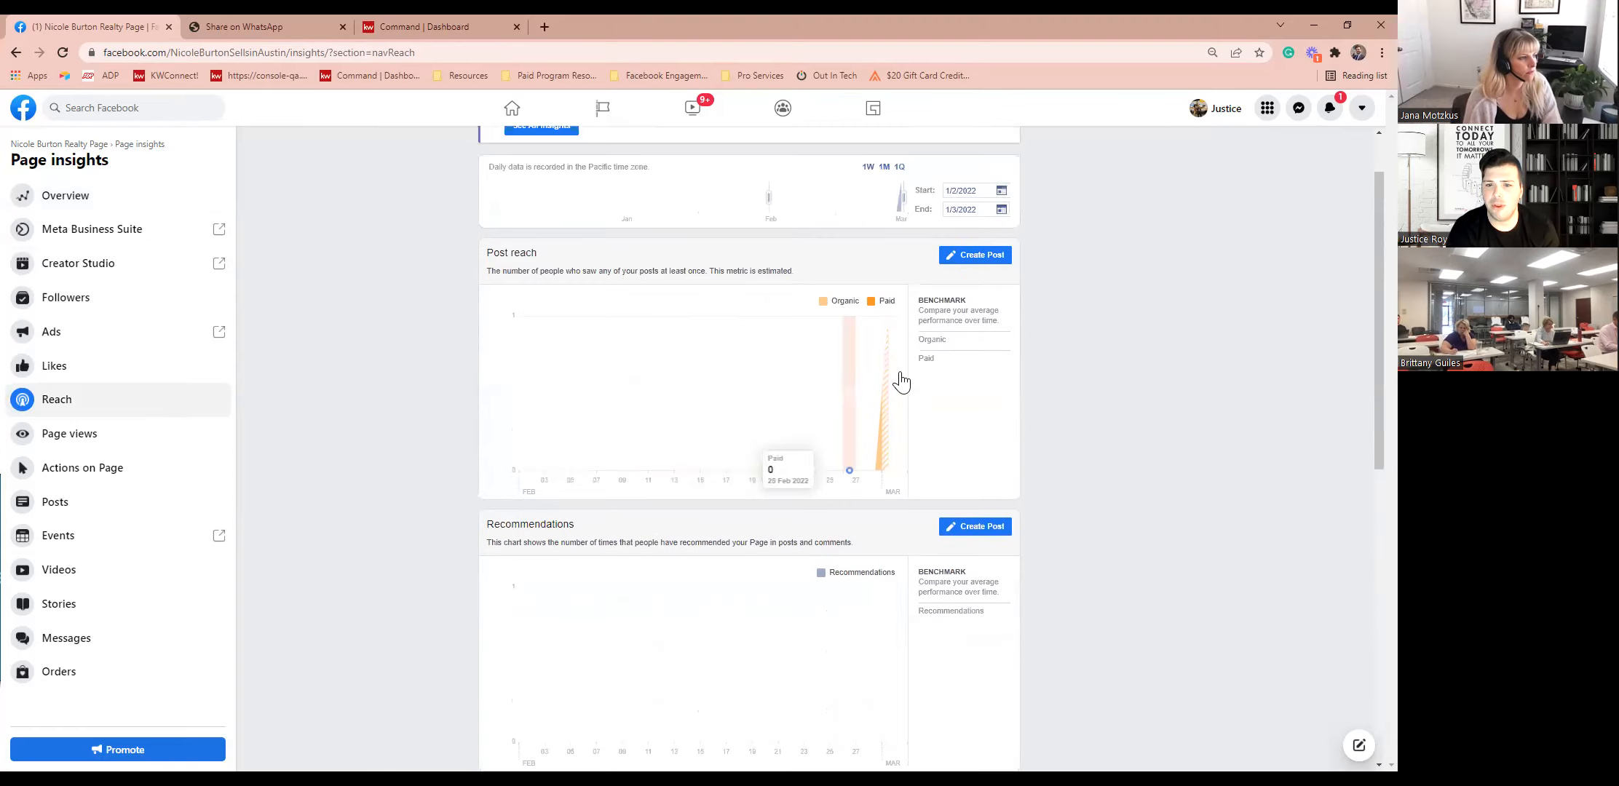
{"action": "scroll", "coordinate": [588, 412], "scroll_direction": "up", "scroll_amount": 1}
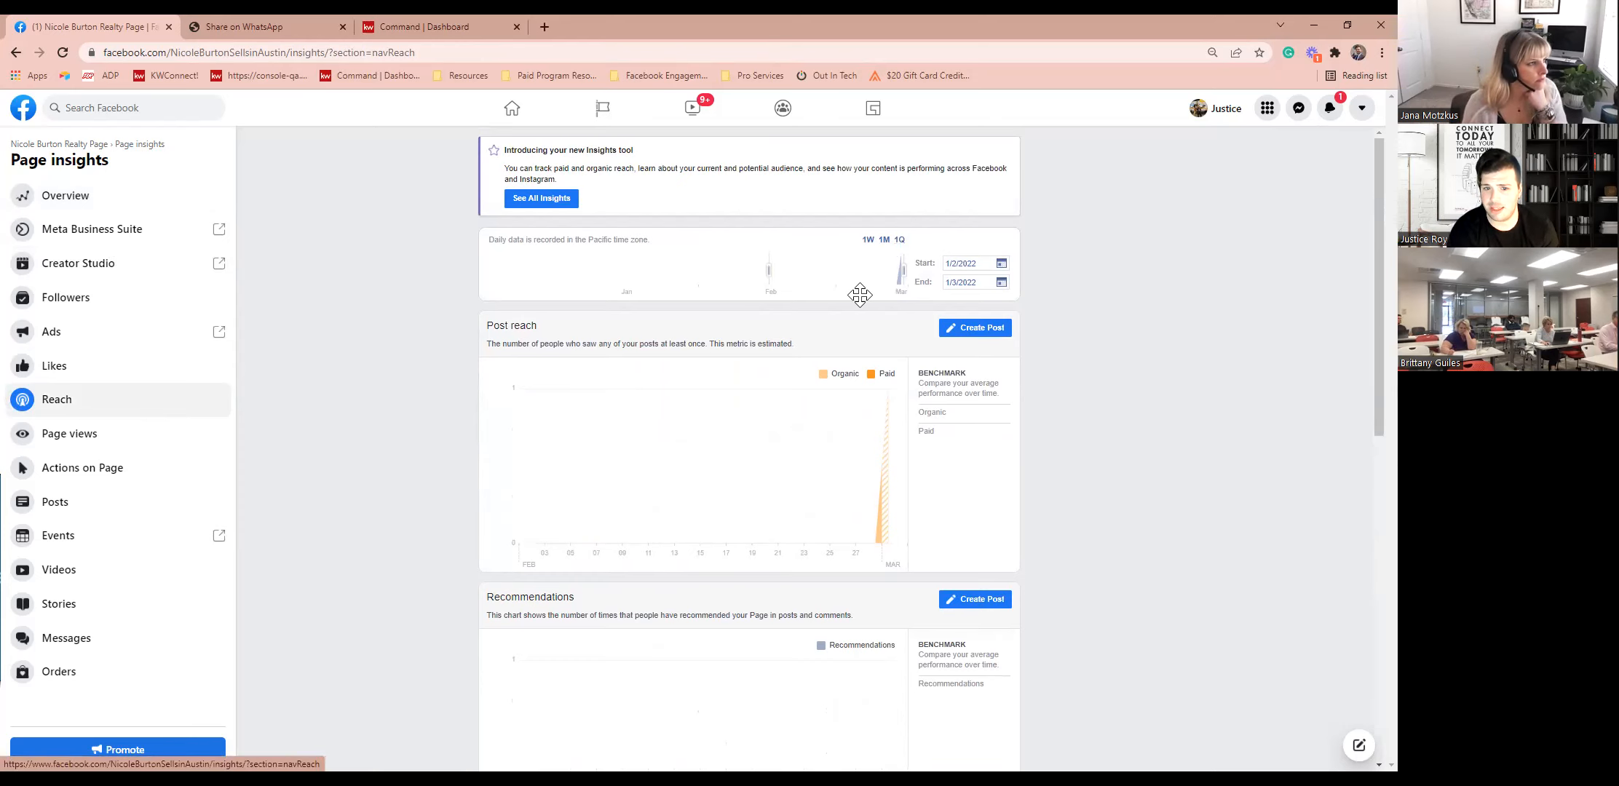
{"action": "scroll", "coordinate": [857, 302], "scroll_direction": "down", "scroll_amount": 5}
{"action": "scroll", "coordinate": [864, 302], "scroll_direction": "down", "scroll_amount": 5}
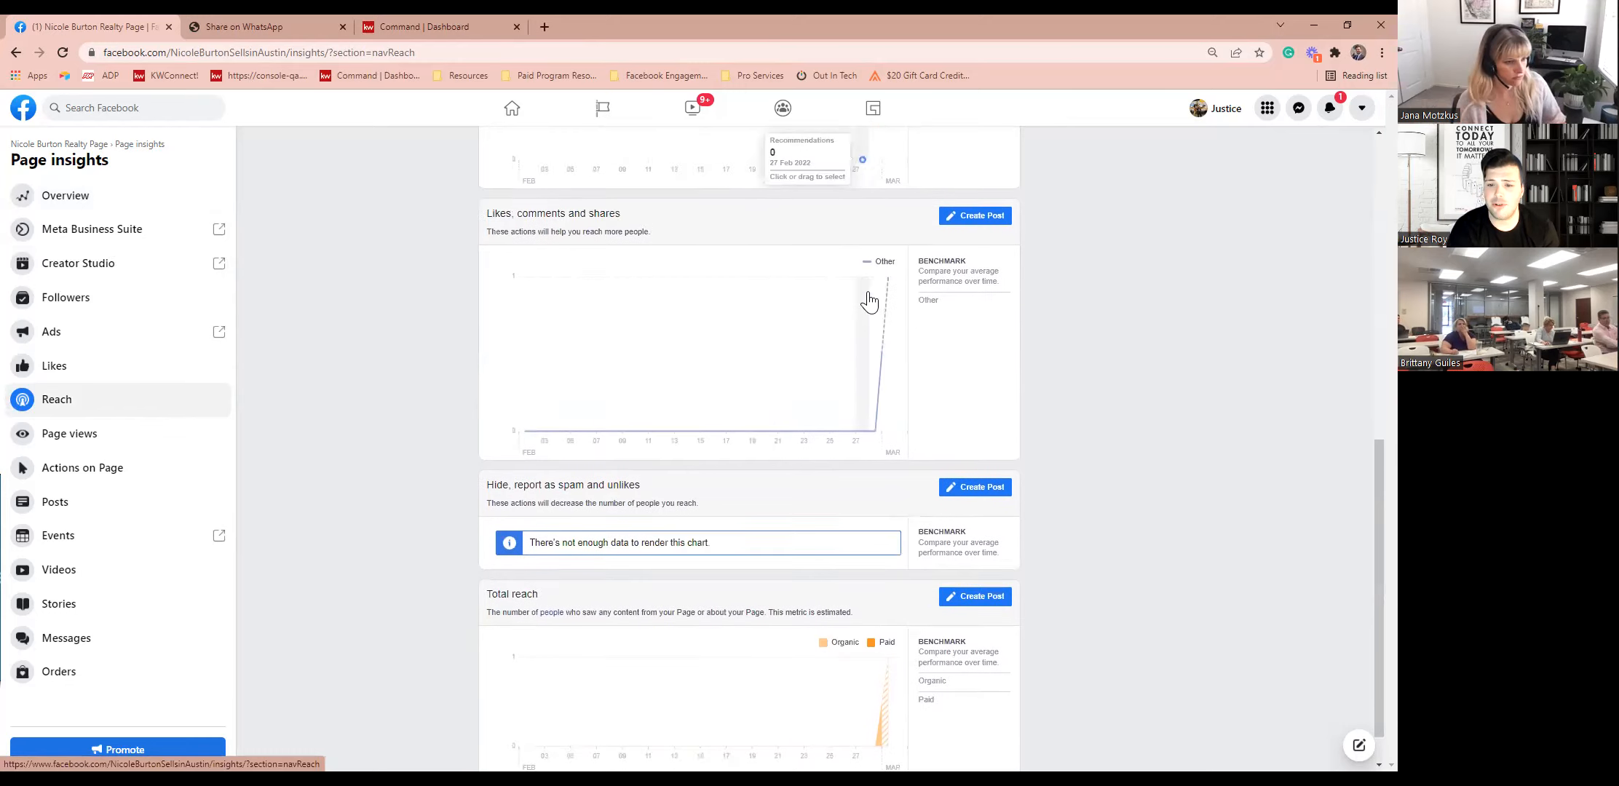
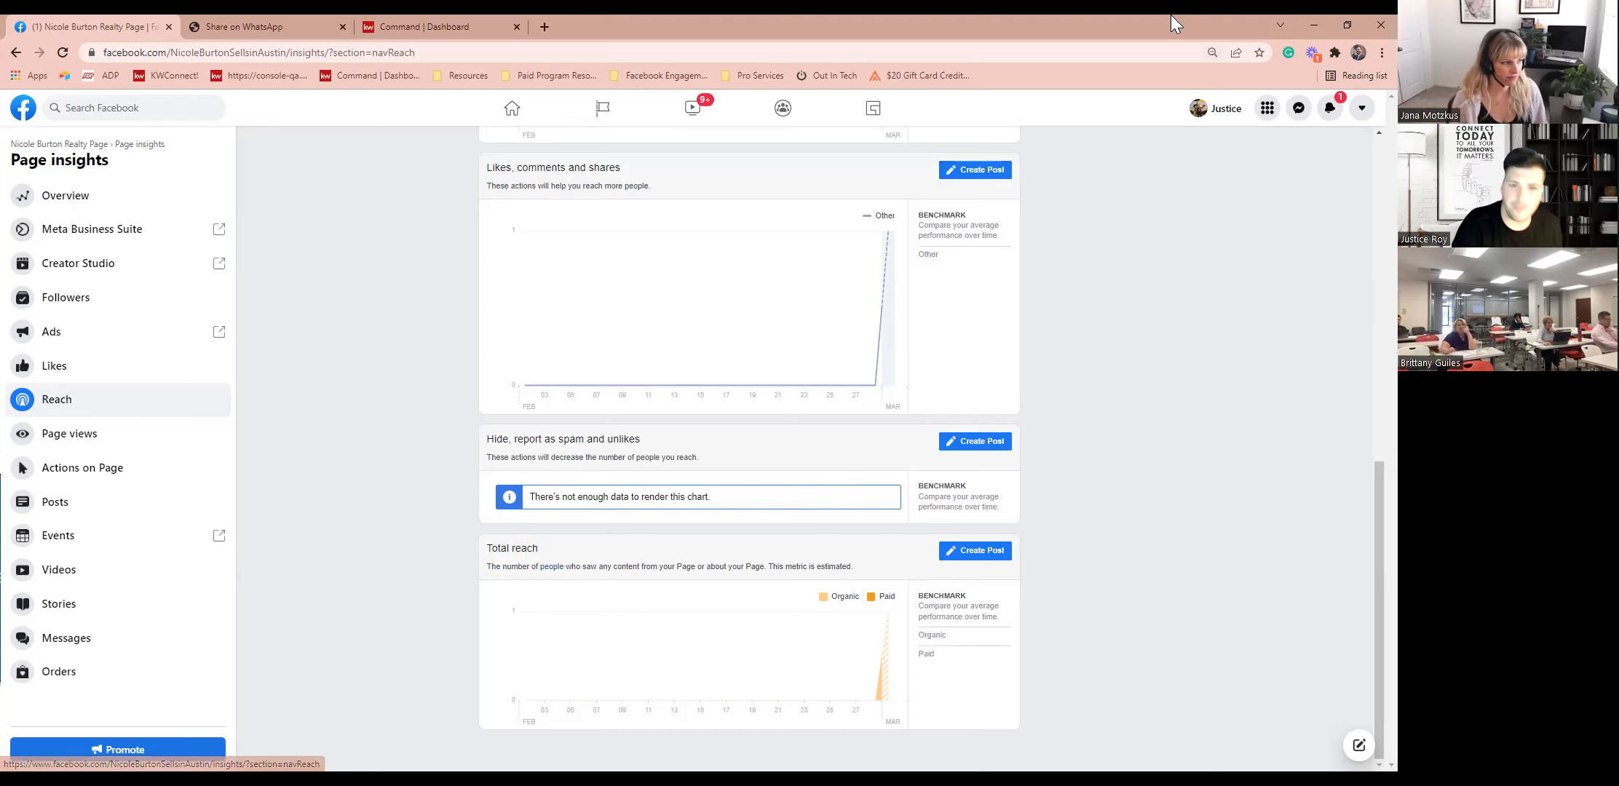
Switch to the KW Command dashboard, close the WhatsApp sharing page and open the account's Settings.
{"action": "left_click", "coordinate": [446, 21]}
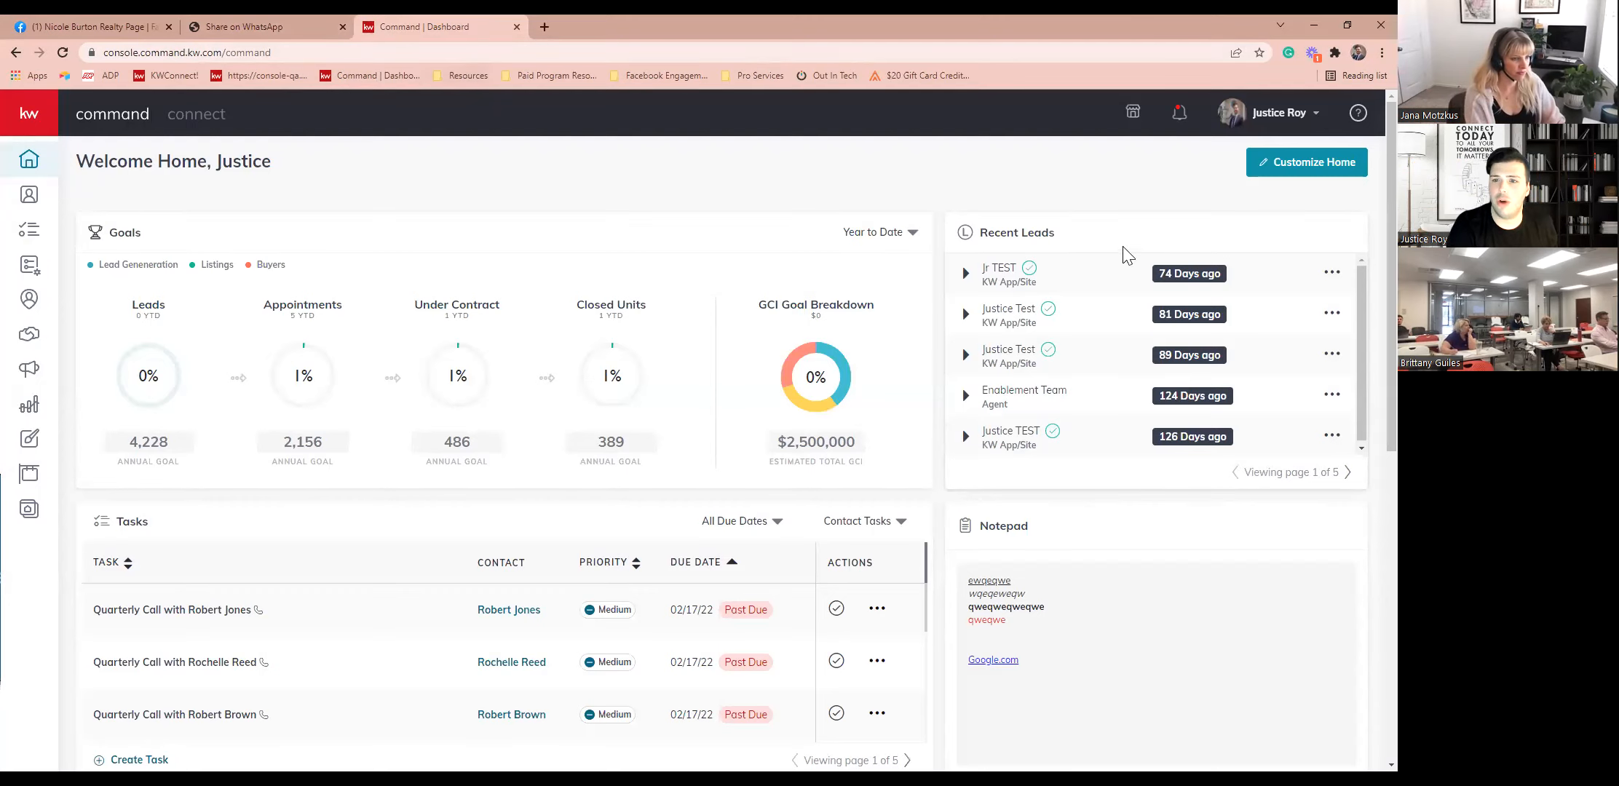
{"action": "left_click", "coordinate": [1272, 115]}
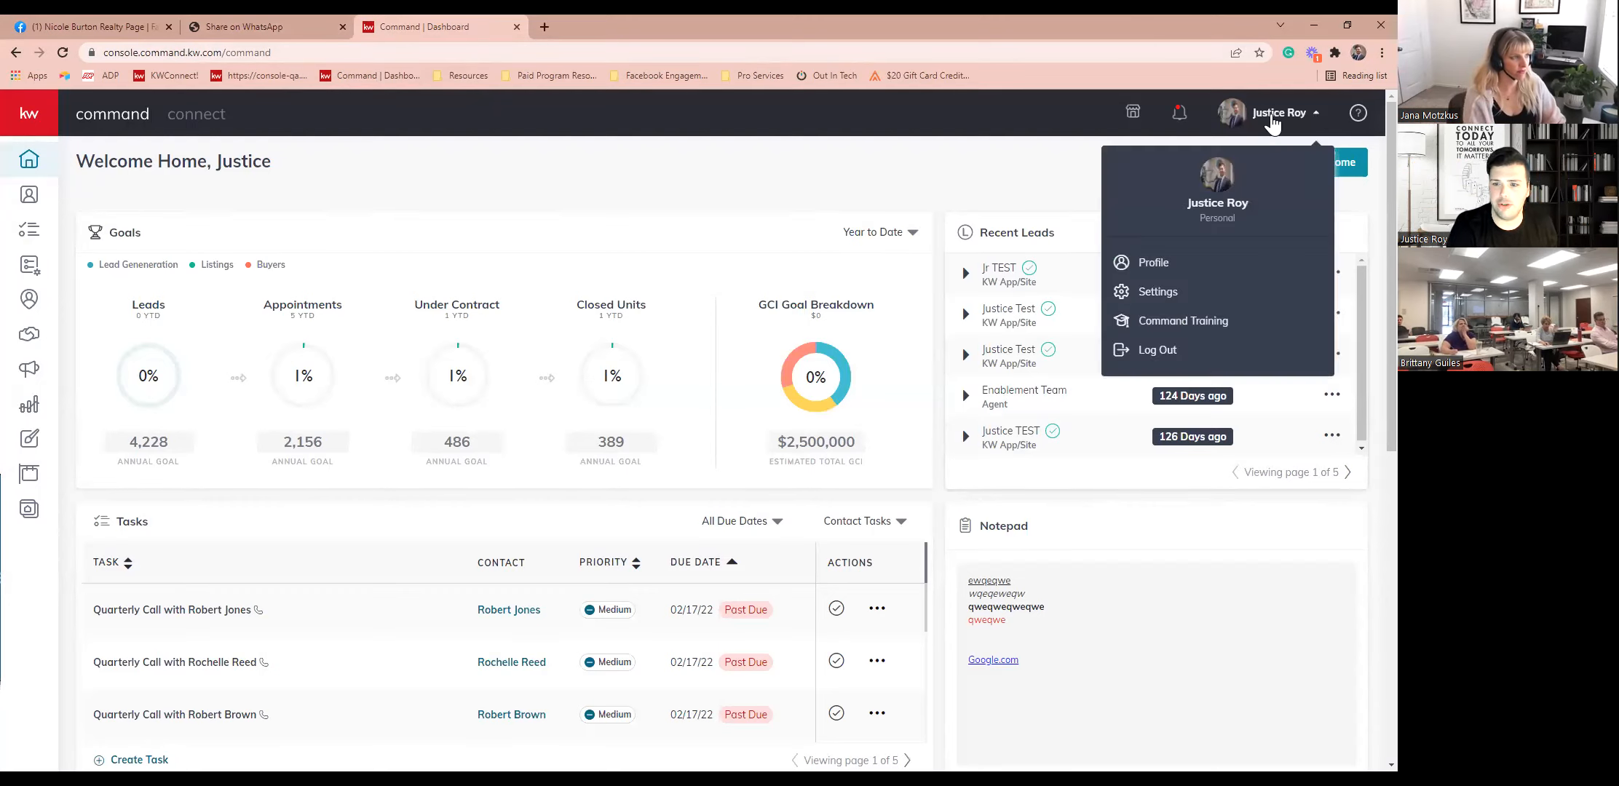
{"action": "left_click", "coordinate": [1209, 307]}
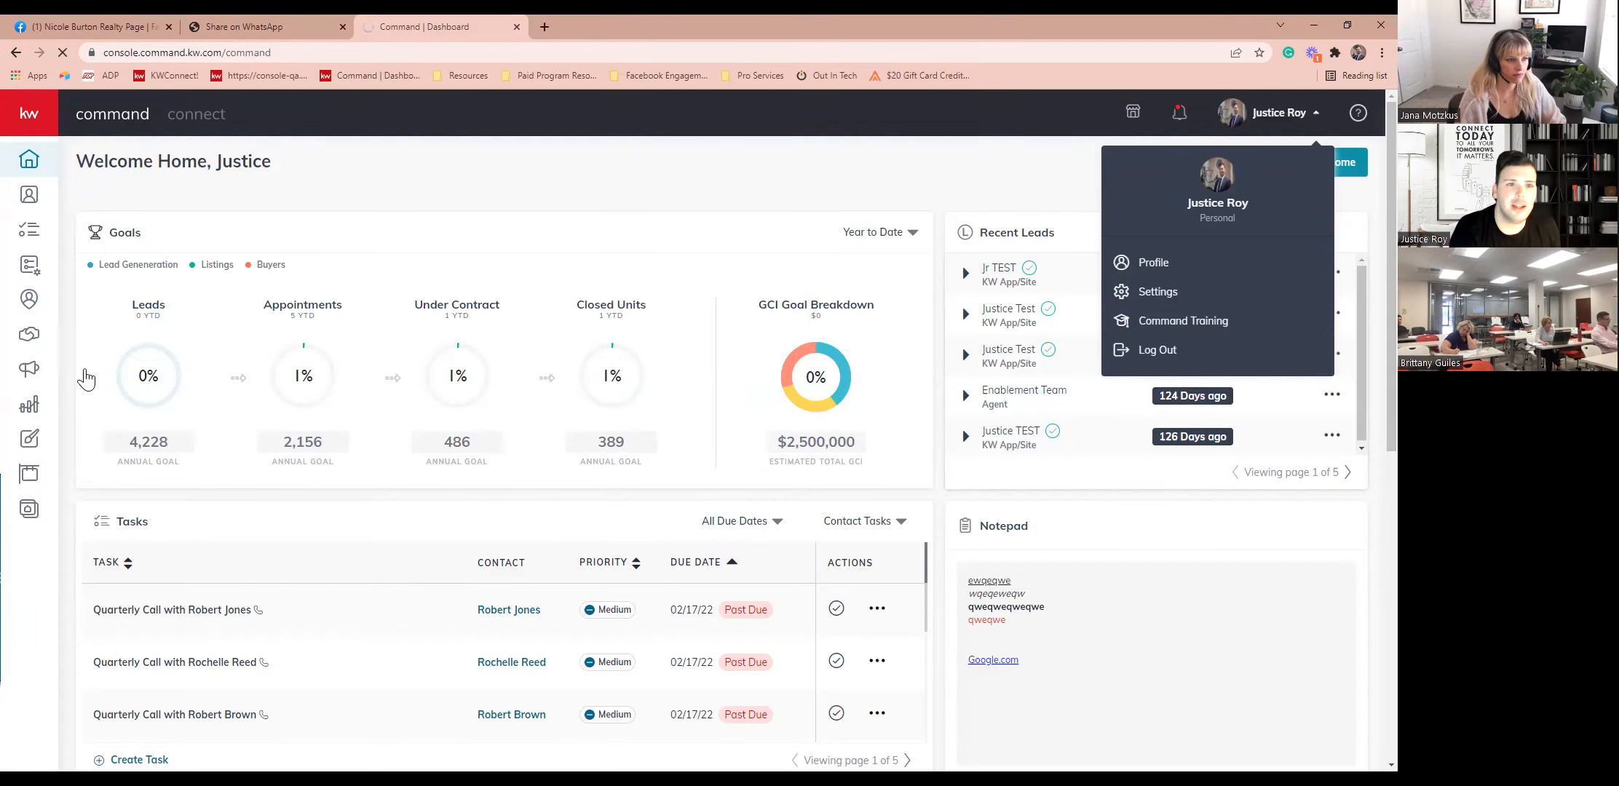
{"action": "left_click", "coordinate": [343, 27]}
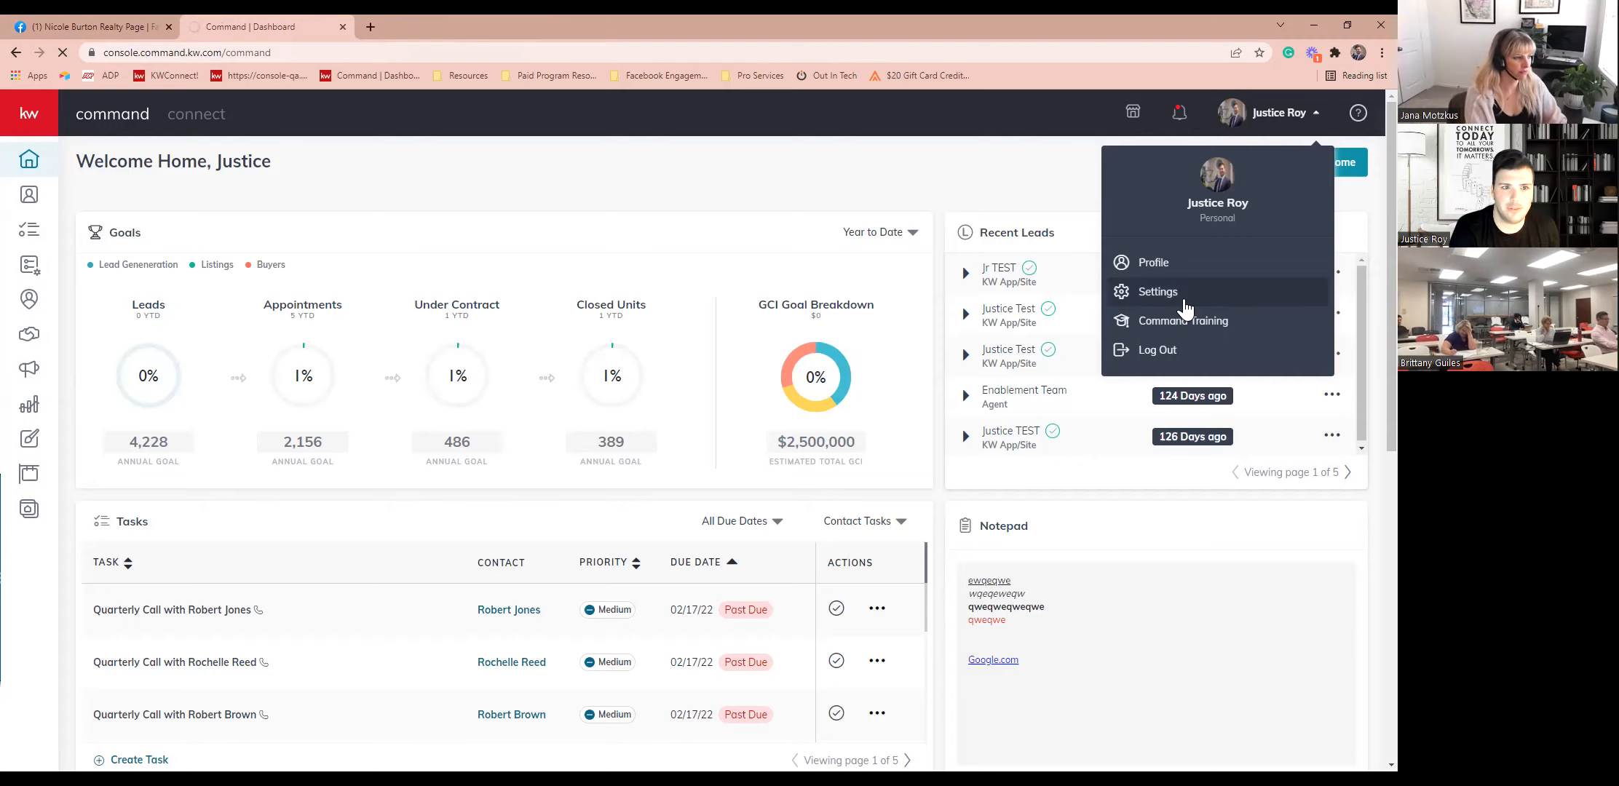
{"action": "left_click", "coordinate": [1184, 308]}
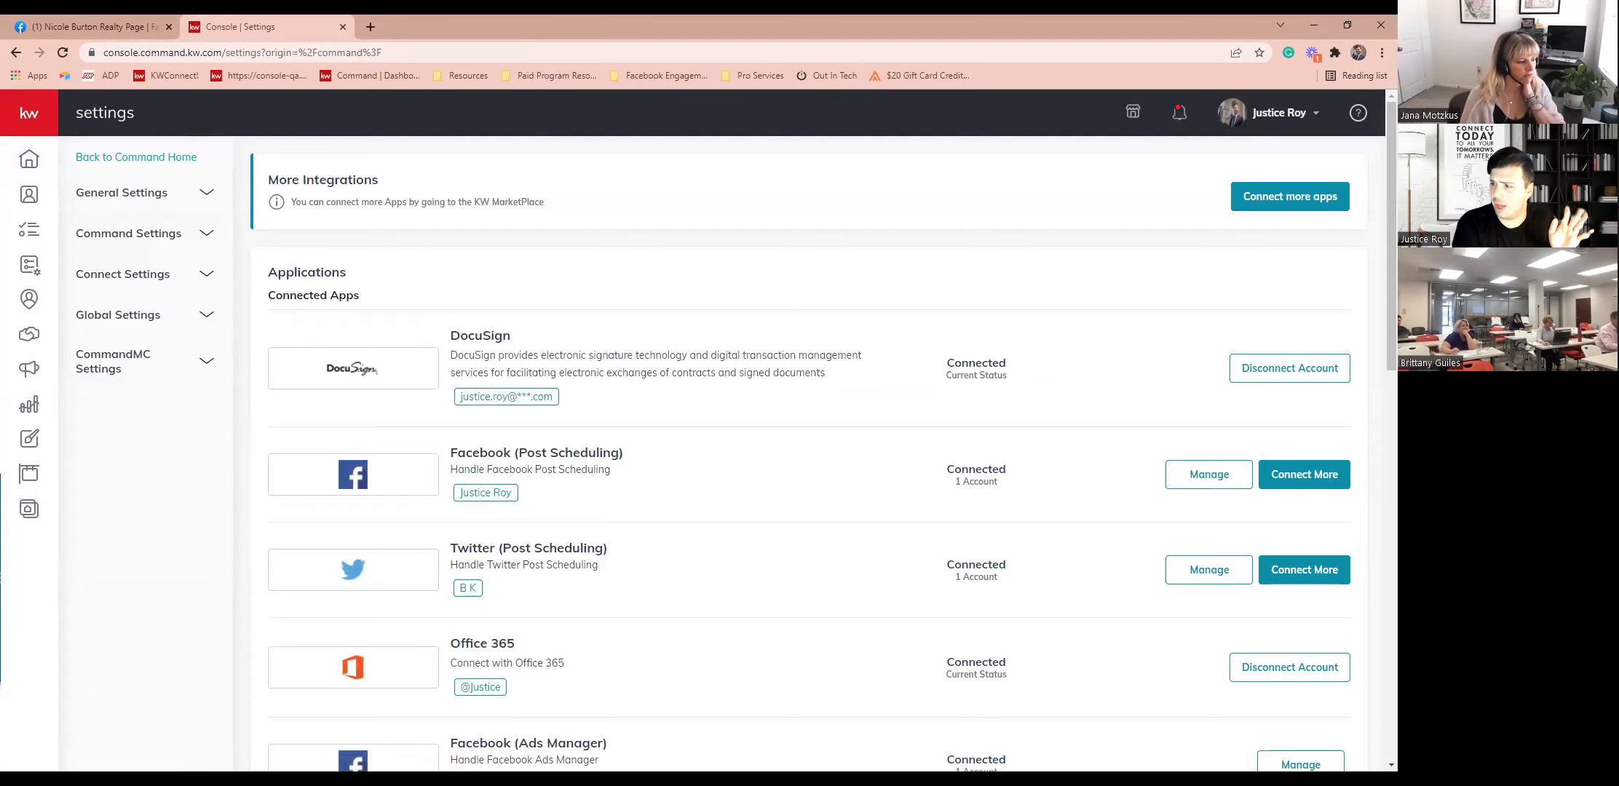
Open the Marketing Profile in Connect Settings and review its photo, team logo and My Details fields.
{"action": "left_click", "coordinate": [184, 279]}
{"action": "left_click", "coordinate": [174, 309]}
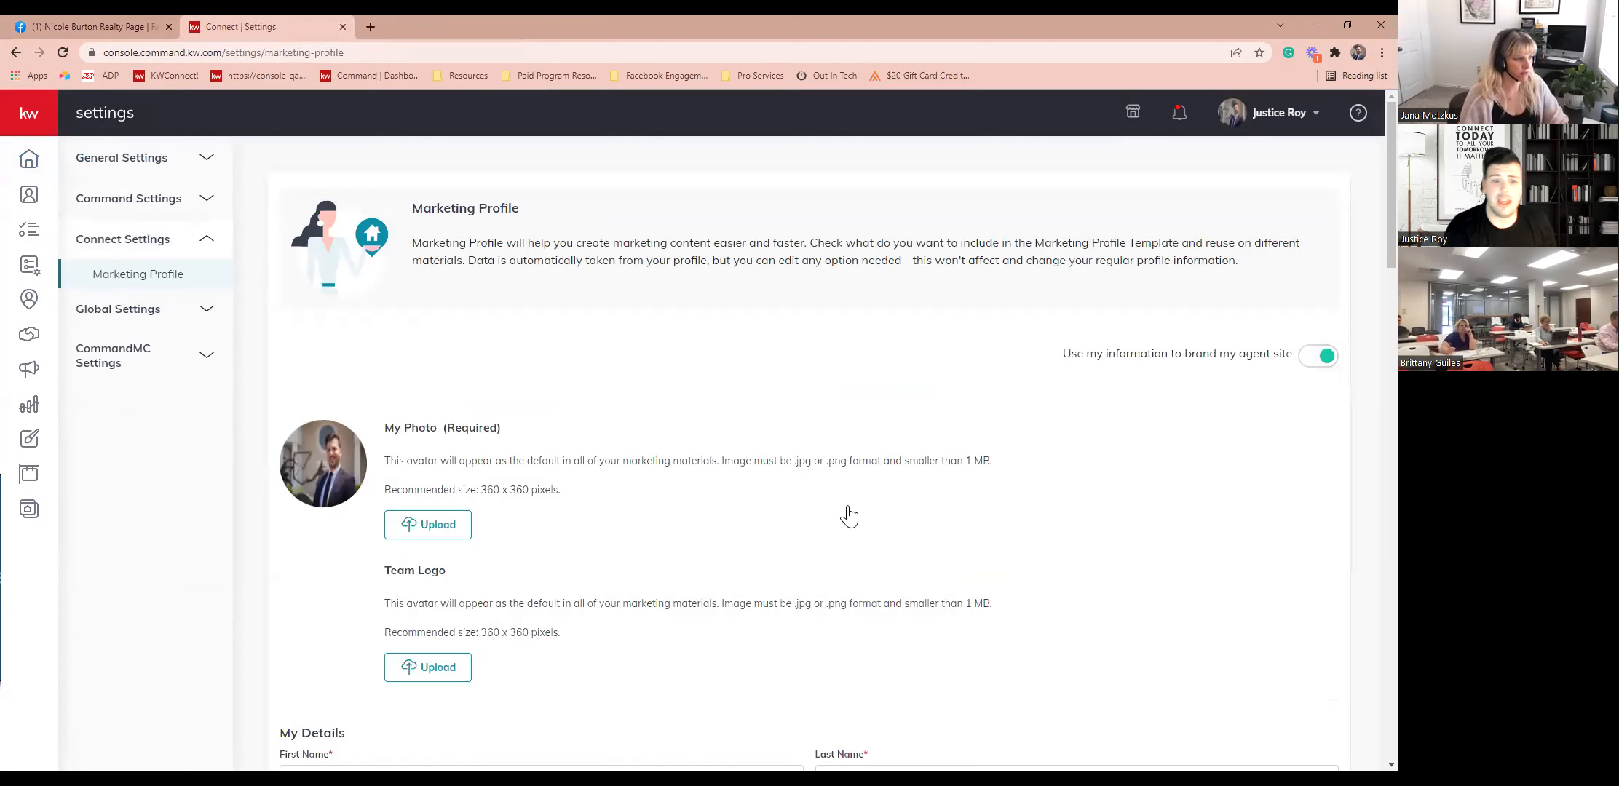
{"action": "scroll", "coordinate": [1011, 477], "scroll_direction": "down", "scroll_amount": 1}
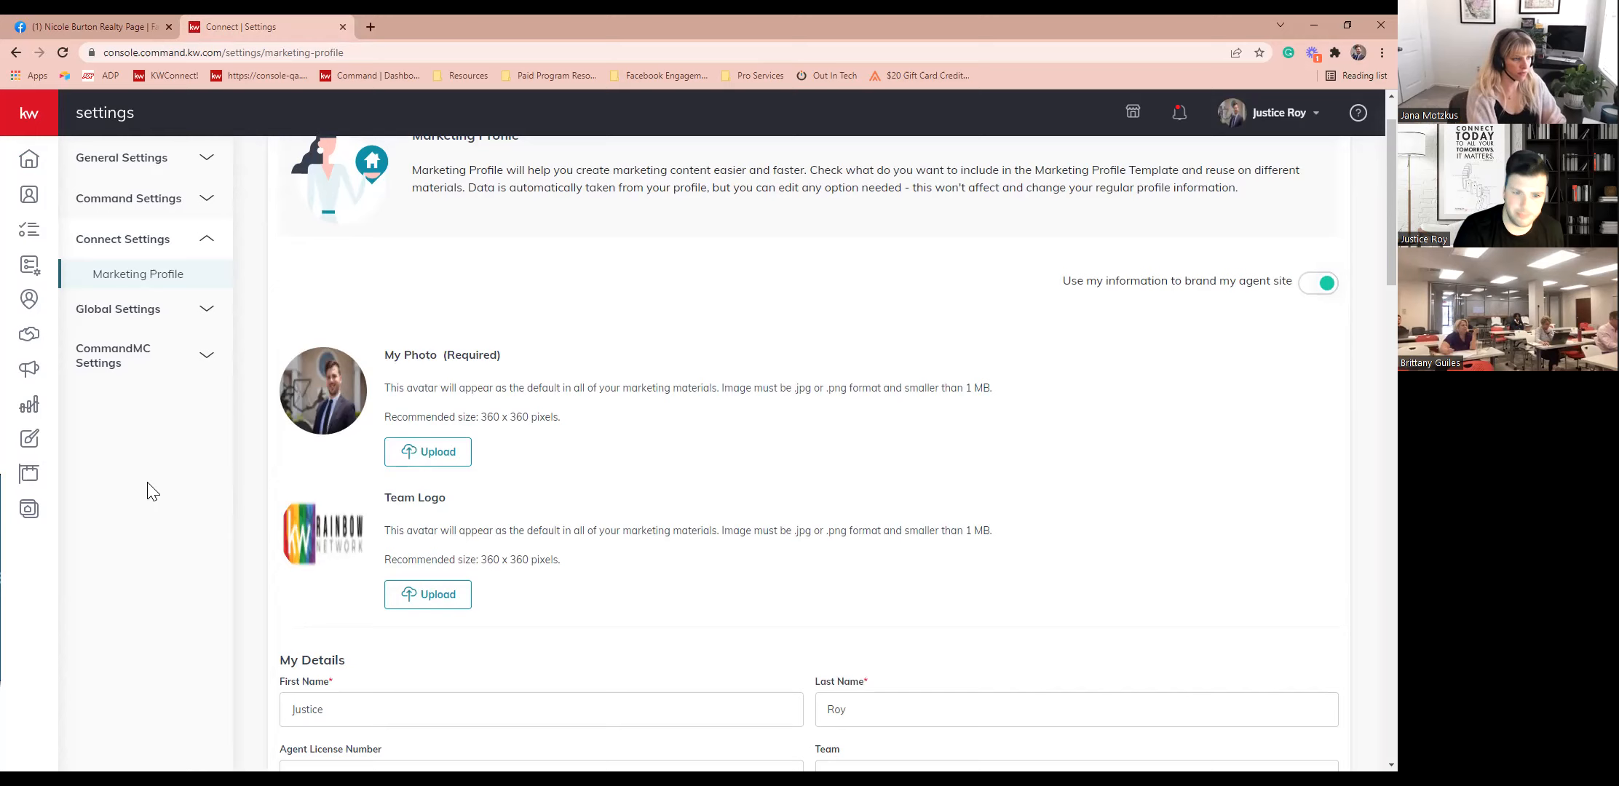
{"action": "scroll", "coordinate": [372, 567], "scroll_direction": "down", "scroll_amount": 1}
{"action": "scroll", "coordinate": [372, 567], "scroll_direction": "down", "scroll_amount": 1}
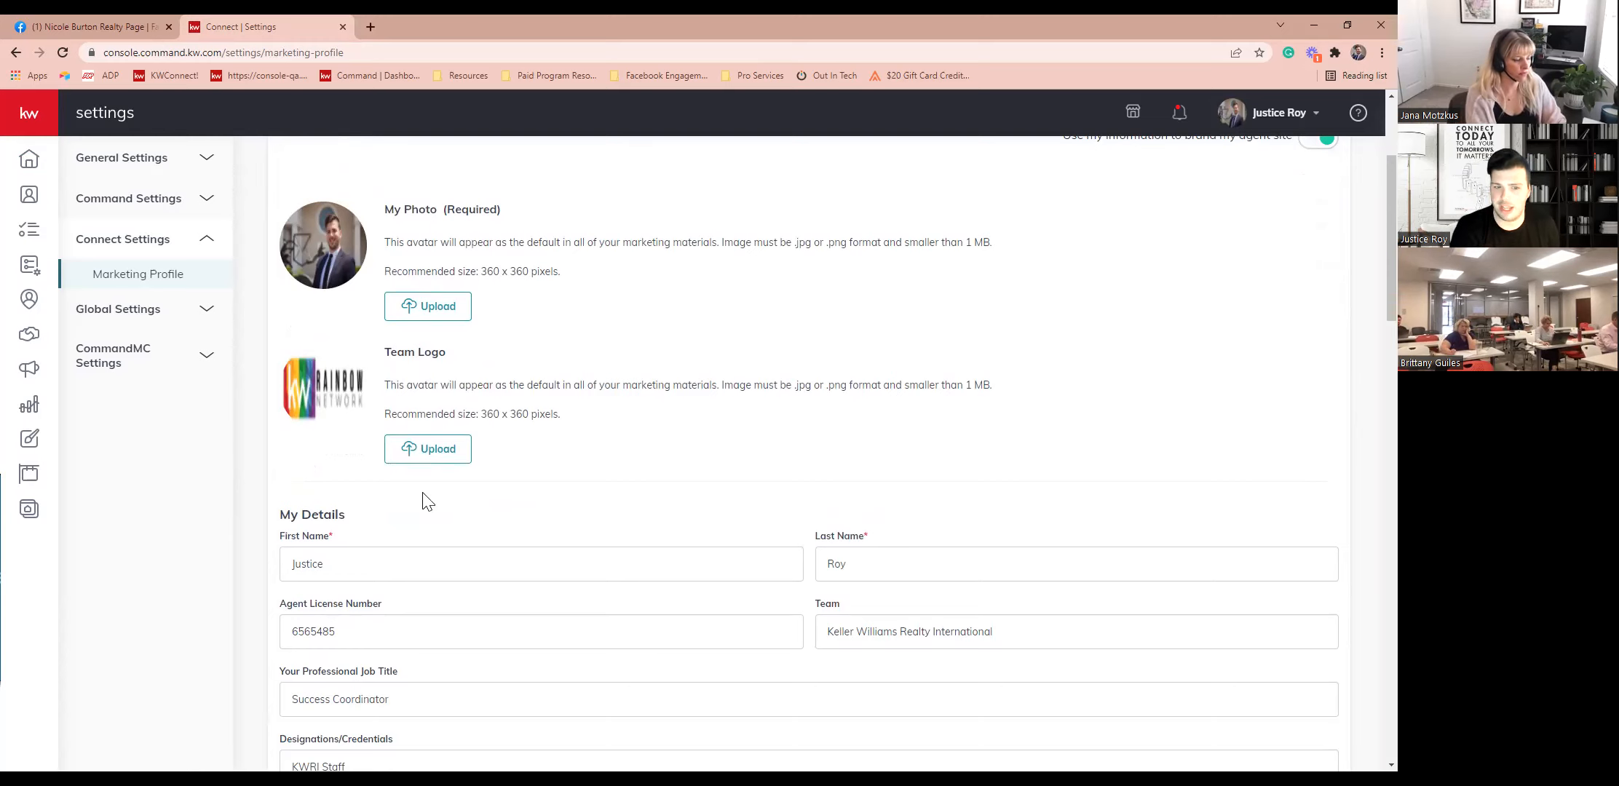
{"action": "scroll", "coordinate": [613, 275], "scroll_direction": "down", "scroll_amount": 2}
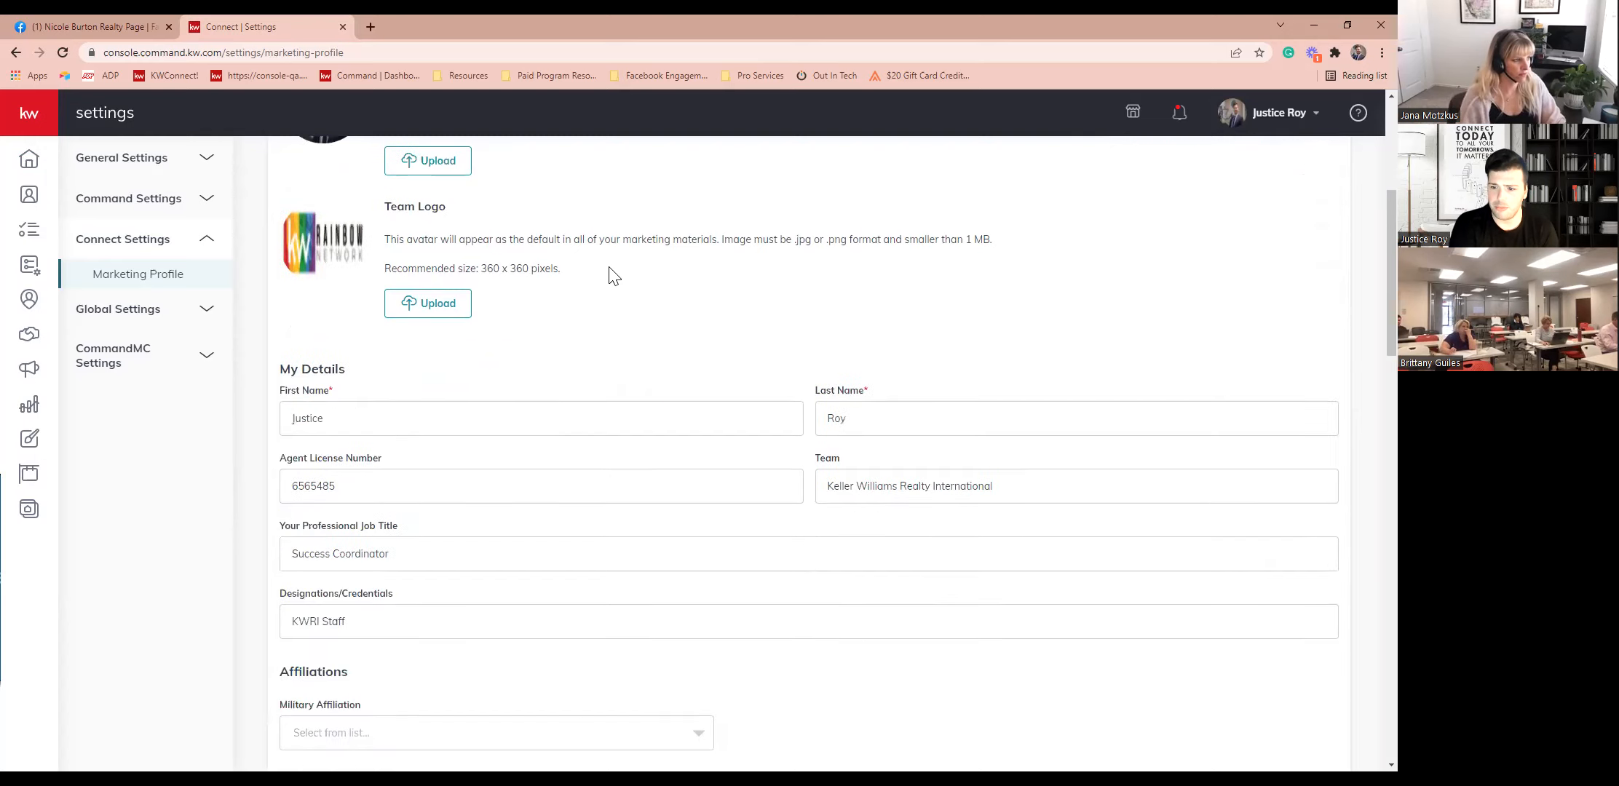
{"action": "scroll", "coordinate": [423, 434], "scroll_direction": "down", "scroll_amount": 1}
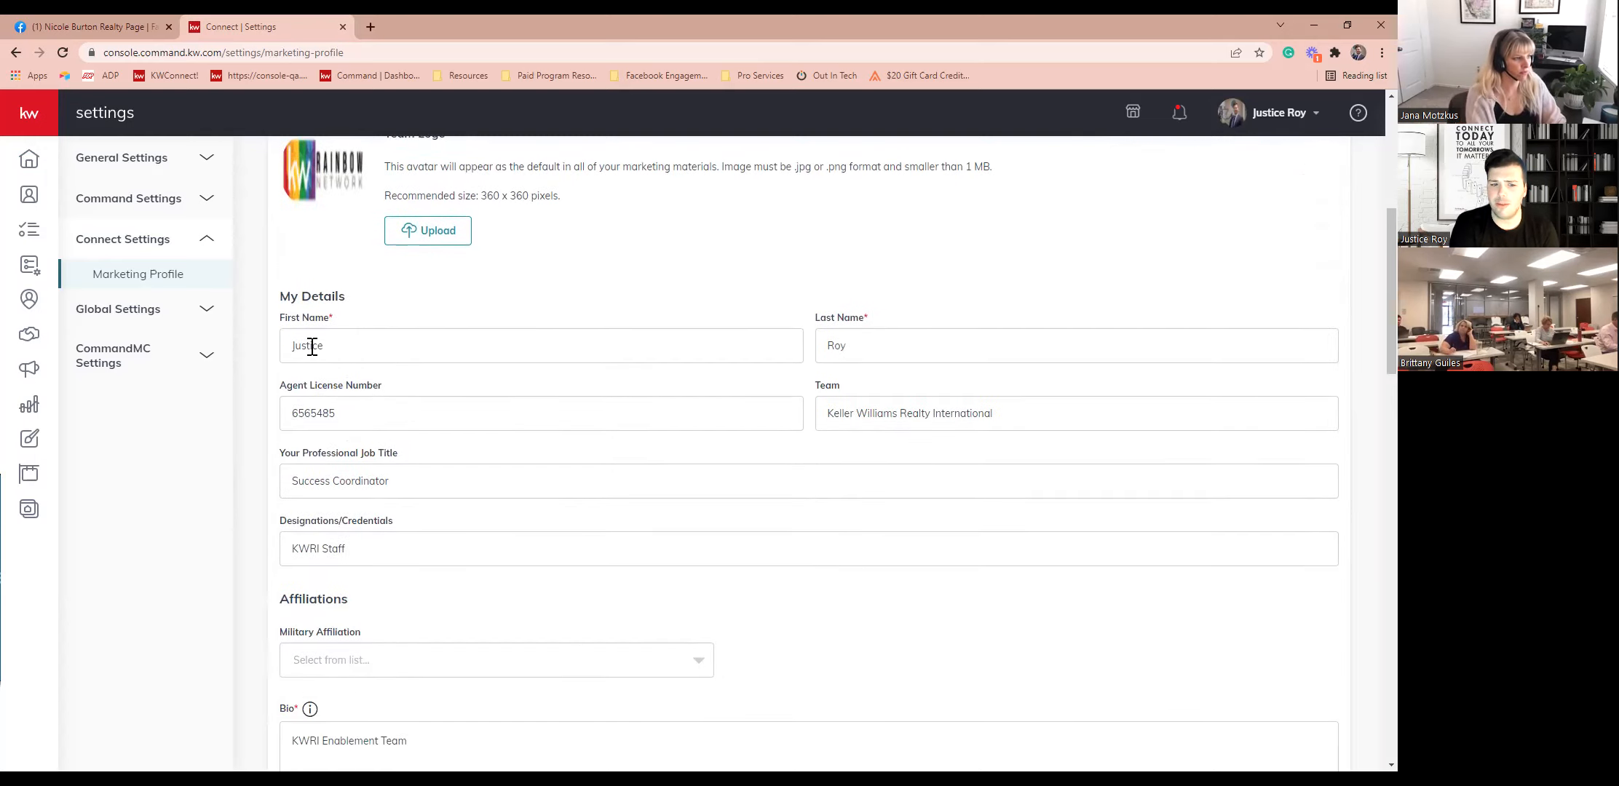
{"action": "scroll", "coordinate": [911, 314], "scroll_direction": "down", "scroll_amount": 3}
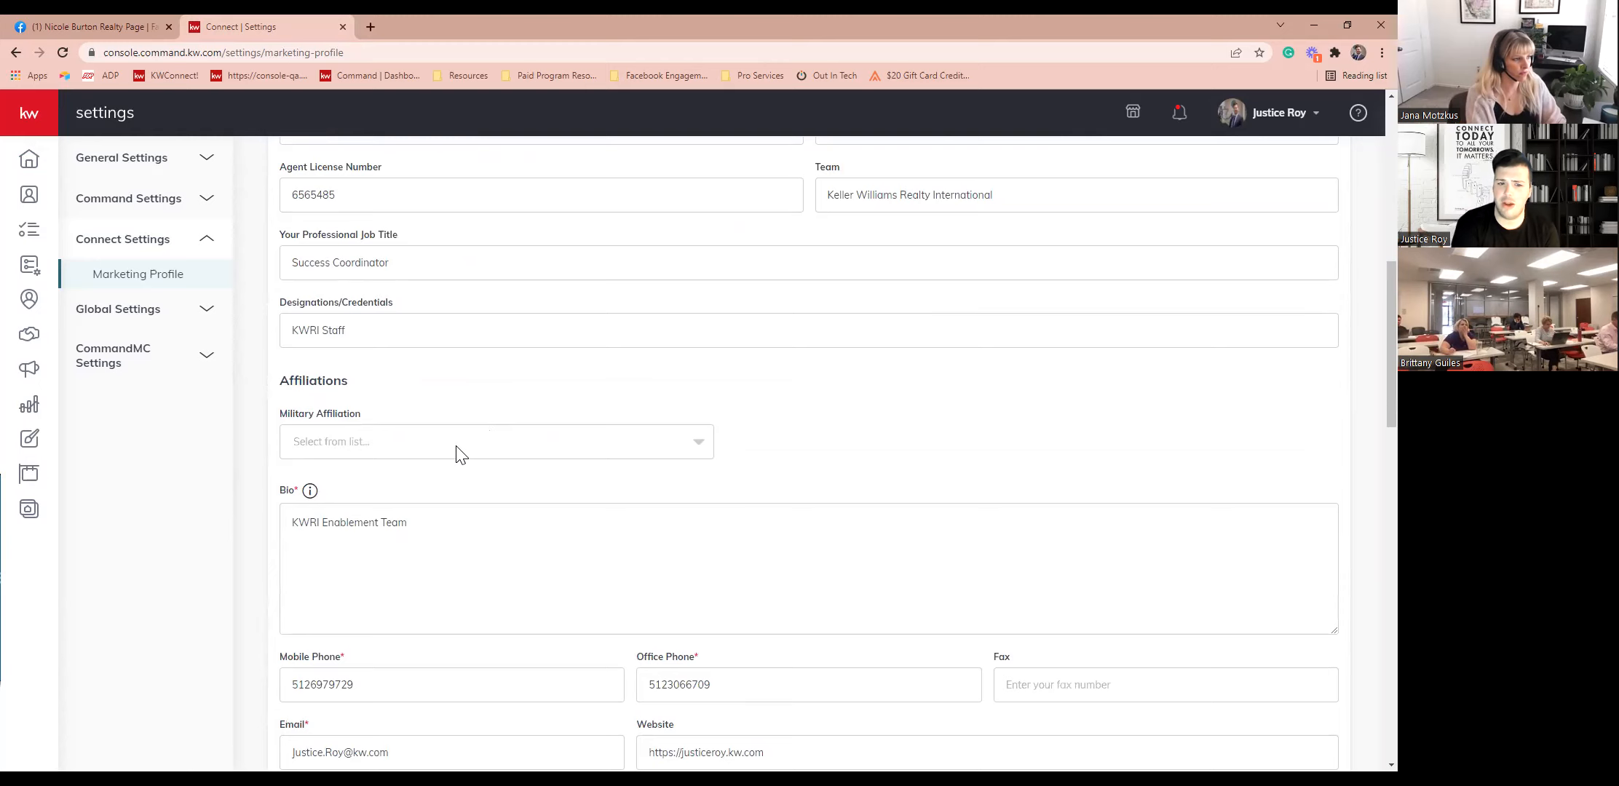
Examine the Military Affiliation options, the bio, the contact fields and the Market Center / Brokerage section.
{"action": "left_click", "coordinate": [454, 451]}
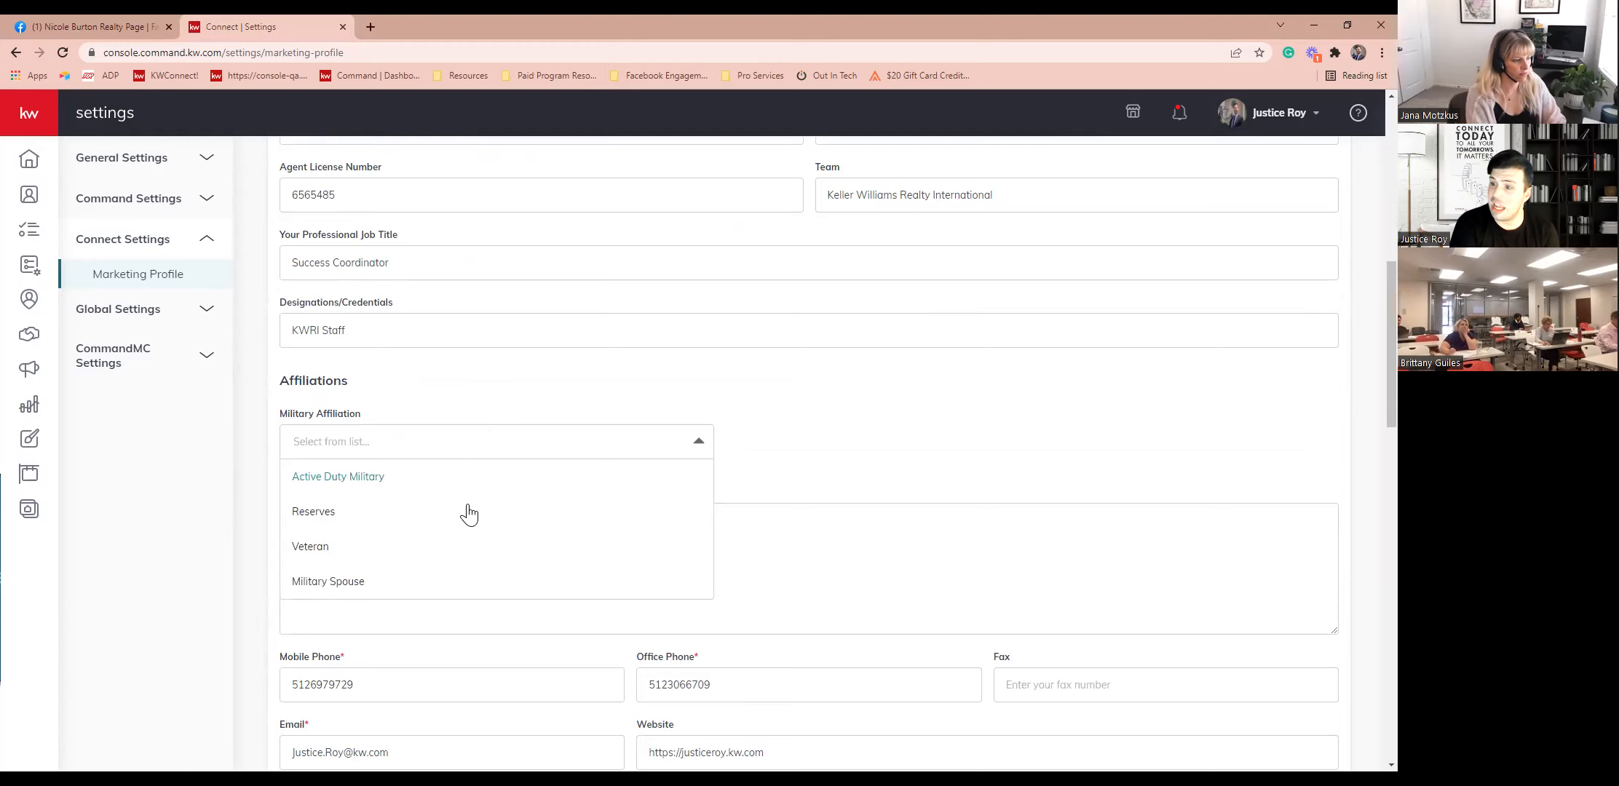
{"action": "triple_click", "coordinate": [431, 419]}
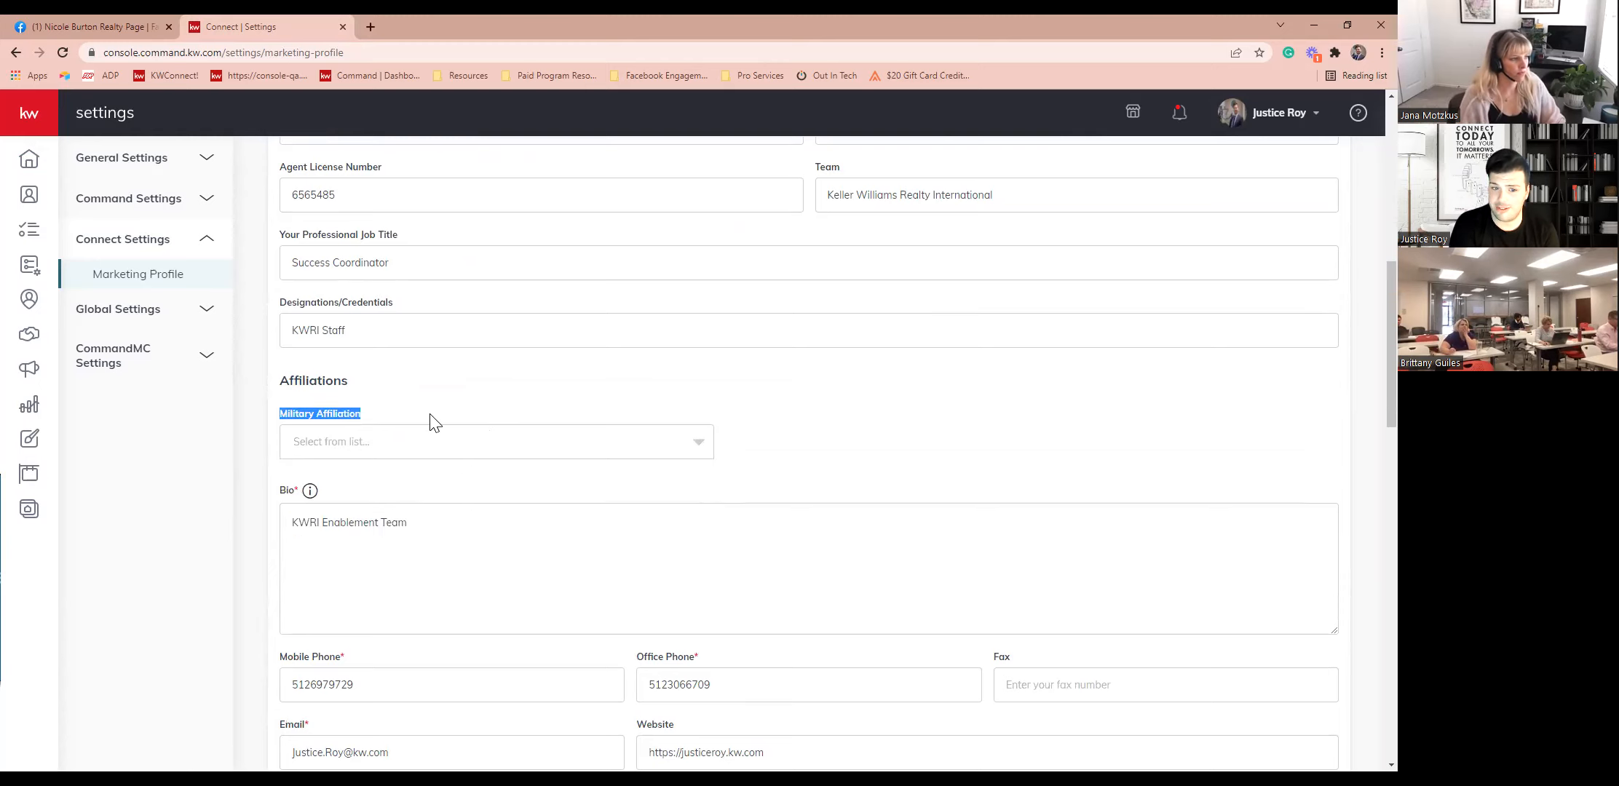
{"action": "left_click", "coordinate": [448, 419]}
{"action": "scroll", "coordinate": [452, 436], "scroll_direction": "down", "scroll_amount": 2}
{"action": "left_click", "coordinate": [457, 390]}
{"action": "triple_click", "coordinate": [371, 377]}
{"action": "scroll", "coordinate": [280, 412], "scroll_direction": "down", "scroll_amount": 2}
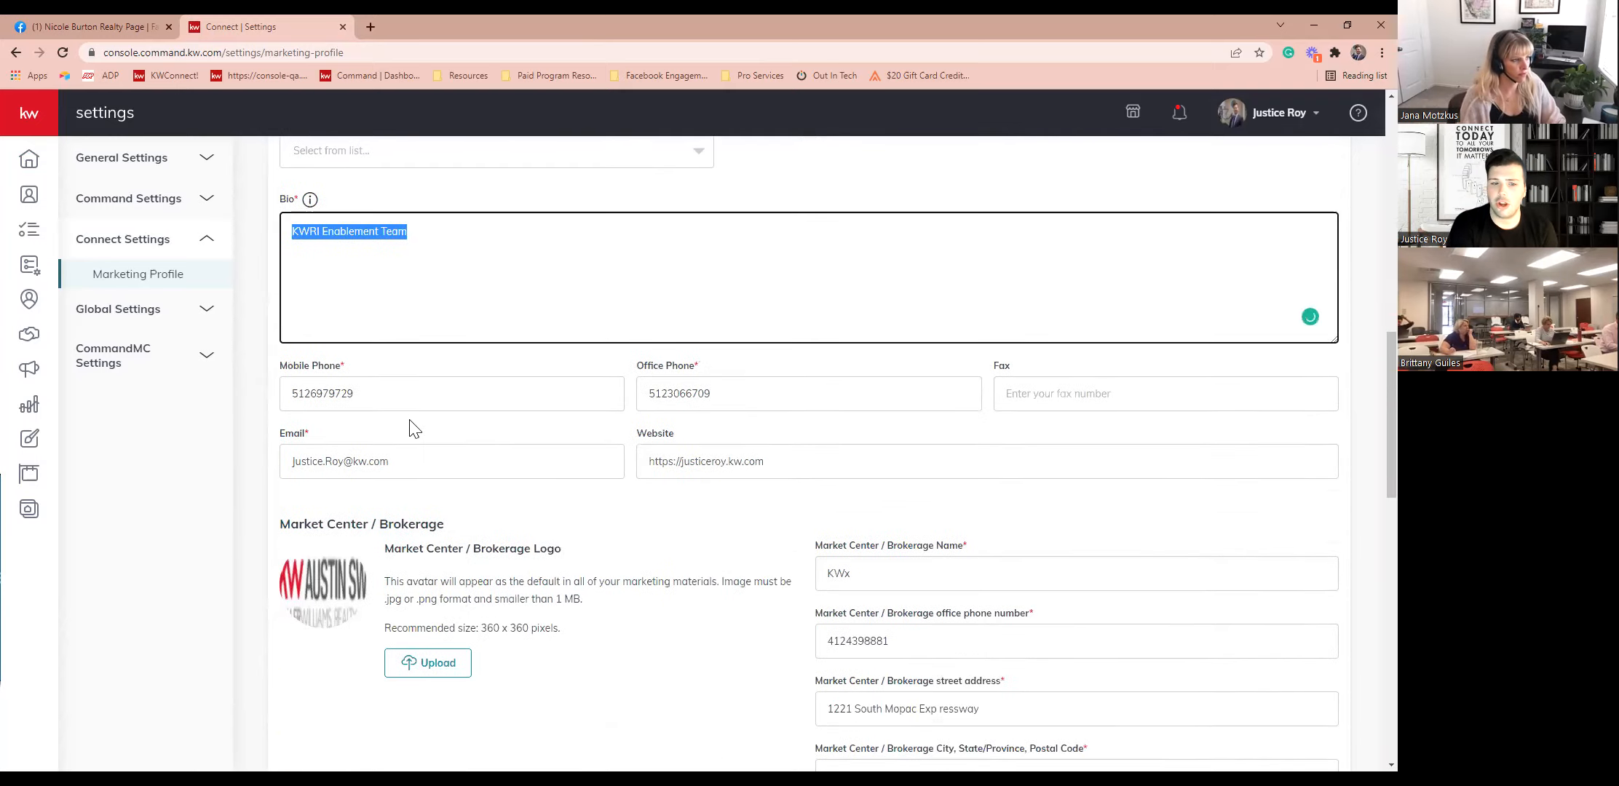
{"action": "scroll", "coordinate": [795, 407], "scroll_direction": "down", "scroll_amount": 3}
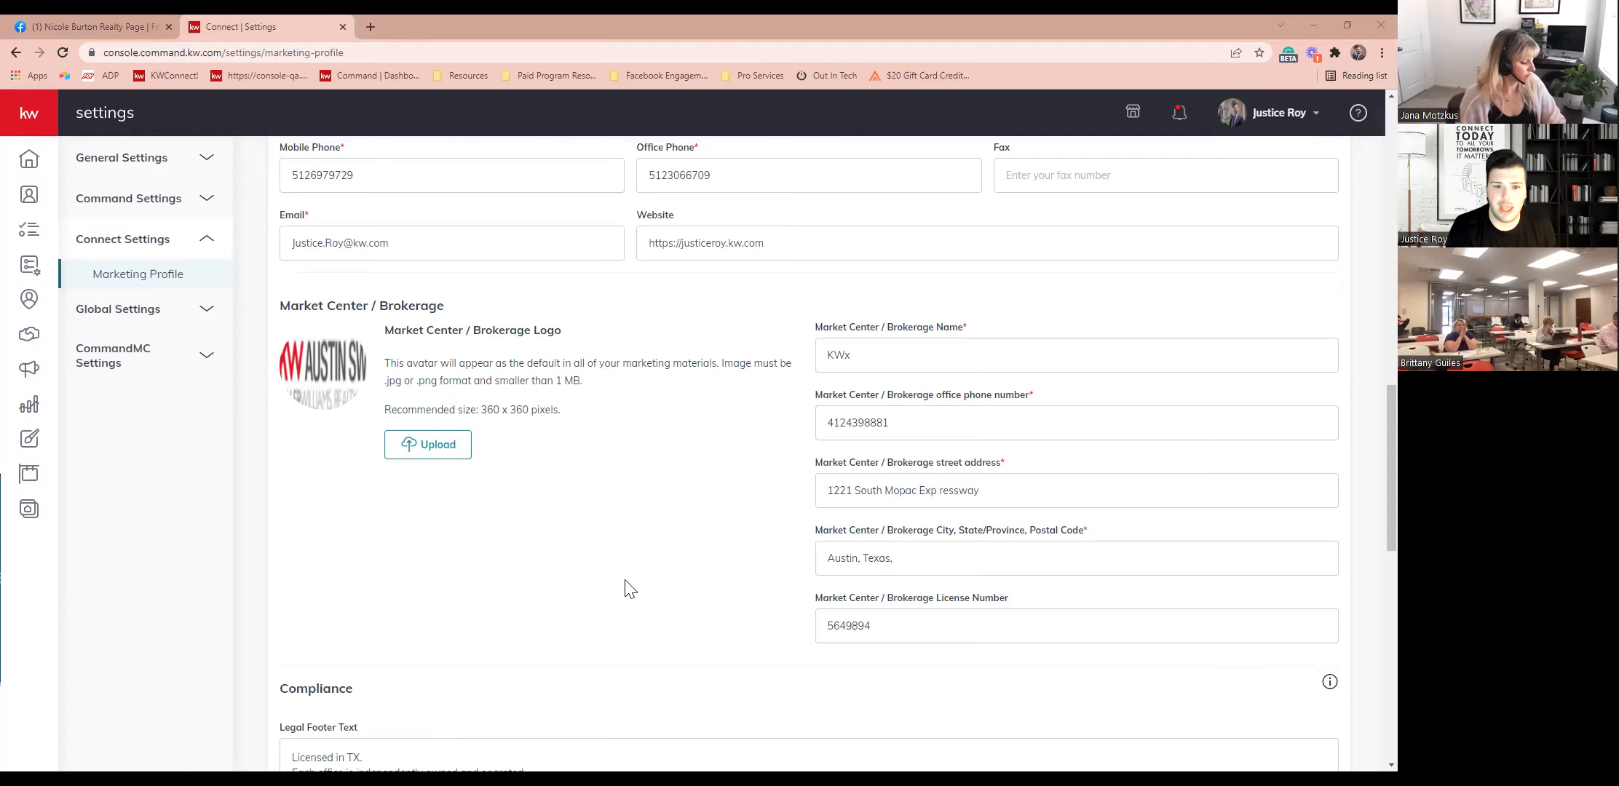
Review the Compliance, Social and Google Analytics ID sections of the marketing profile, and return to its contact fields.
{"action": "scroll", "coordinate": [505, 588], "scroll_direction": "down", "scroll_amount": 5}
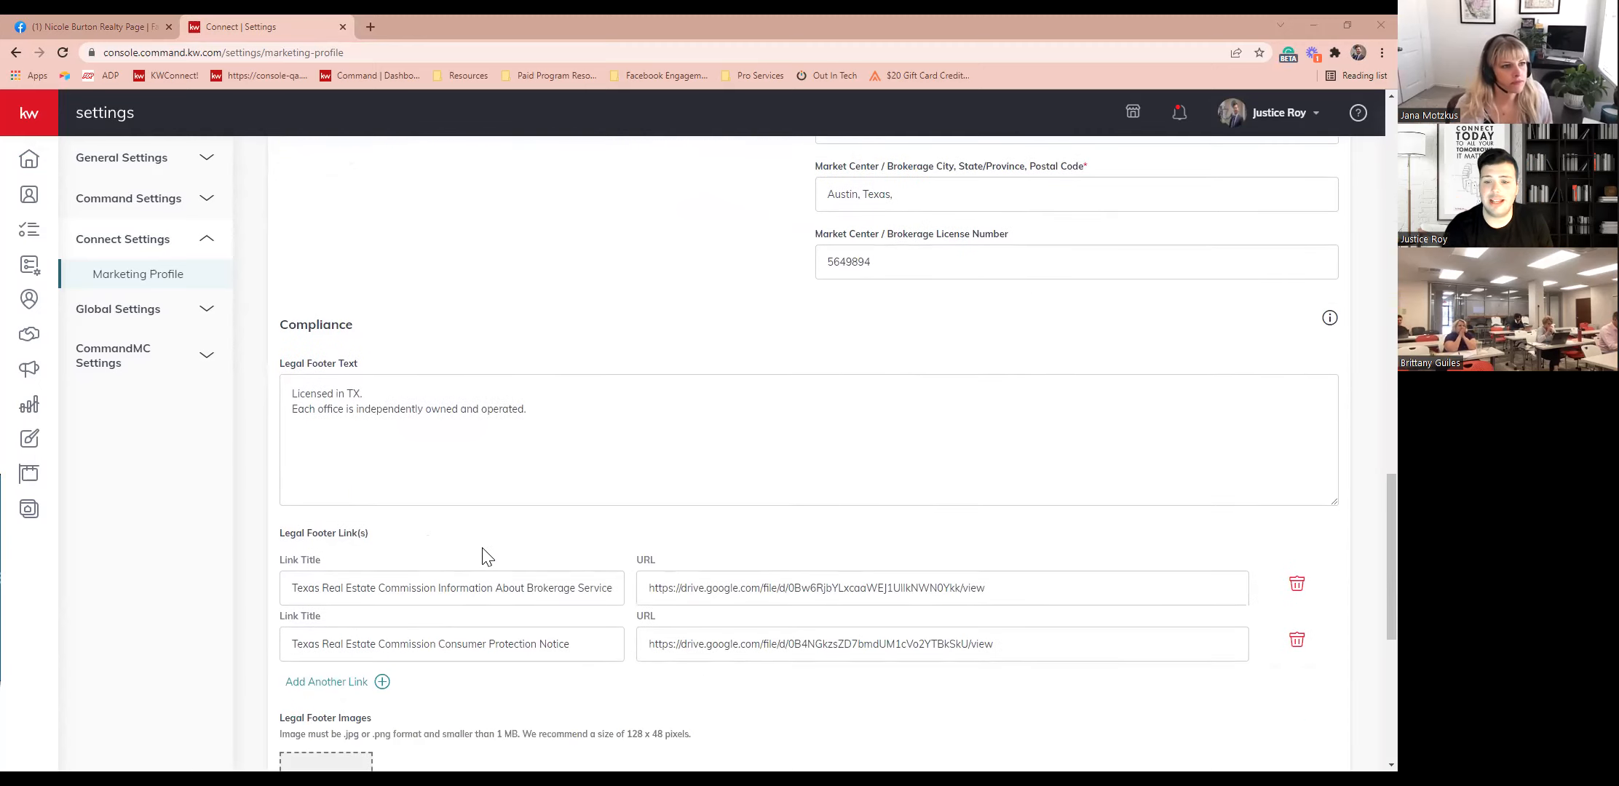
{"action": "scroll", "coordinate": [484, 556], "scroll_direction": "down", "scroll_amount": 1}
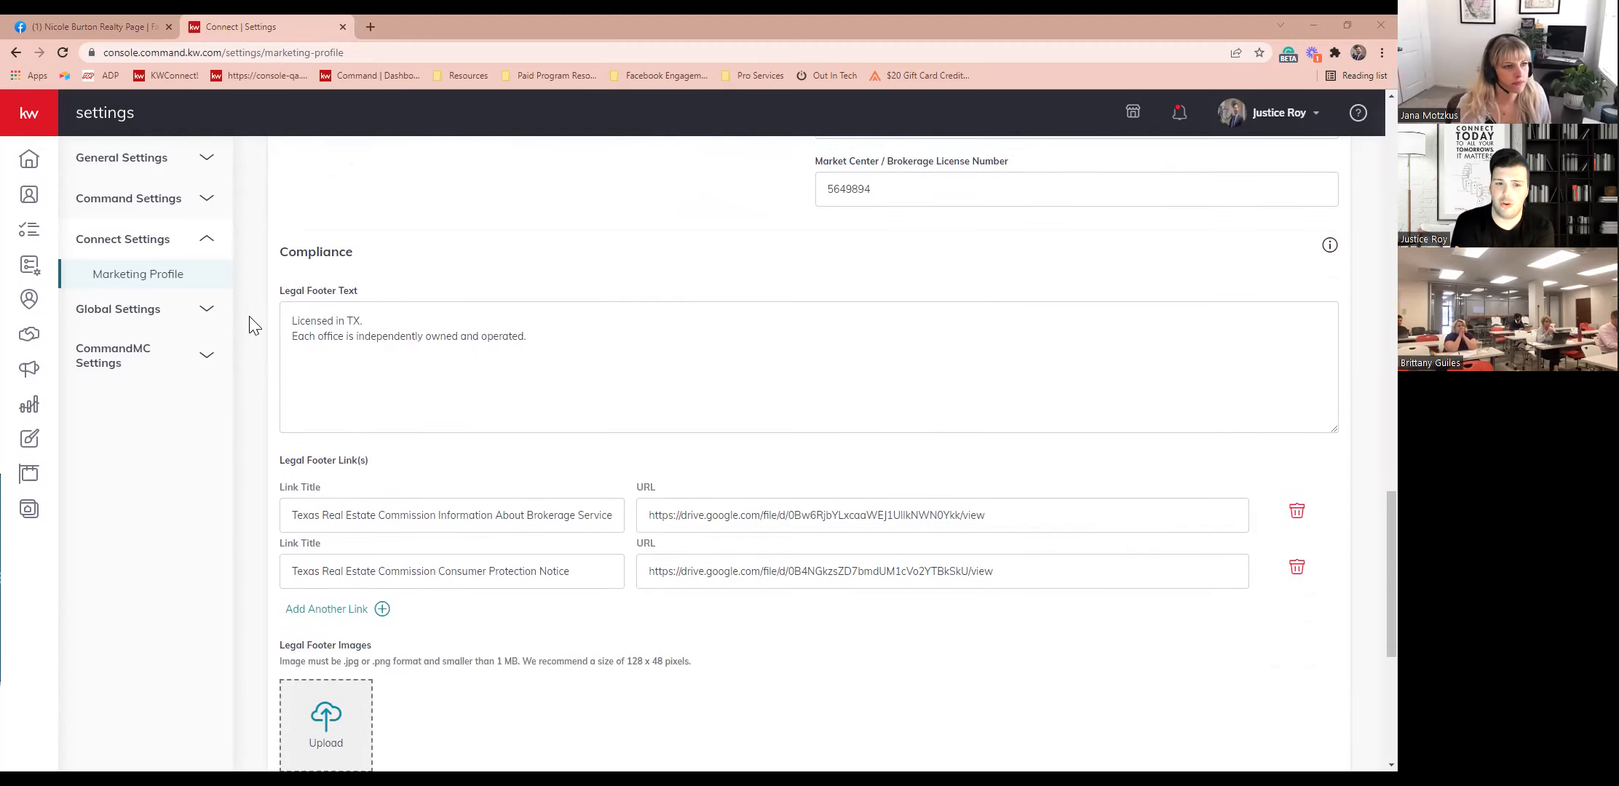
{"action": "left_click", "coordinate": [449, 426]}
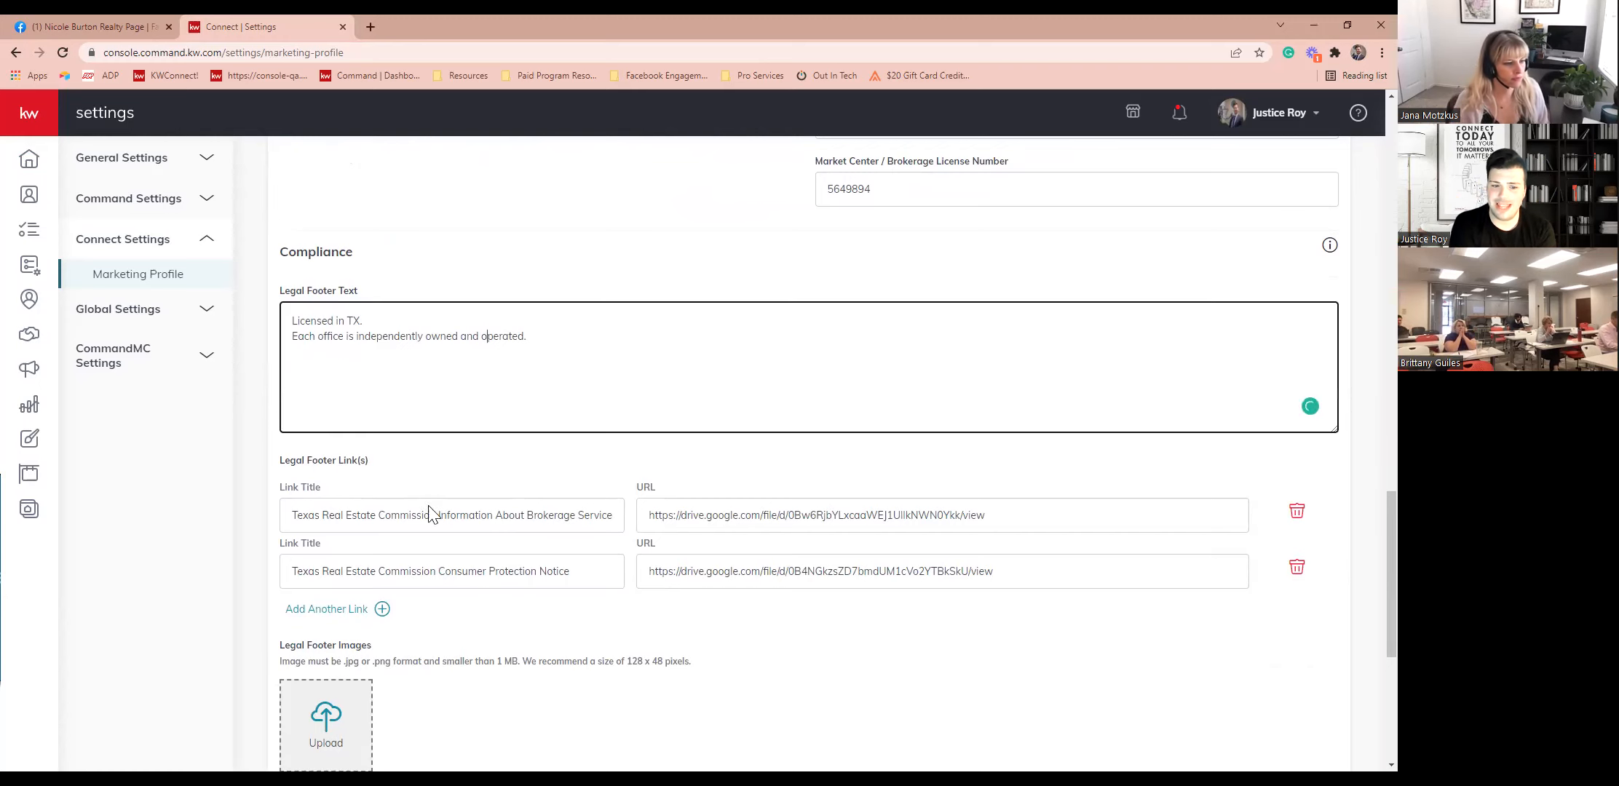
{"action": "scroll", "coordinate": [422, 513], "scroll_direction": "down", "scroll_amount": 1}
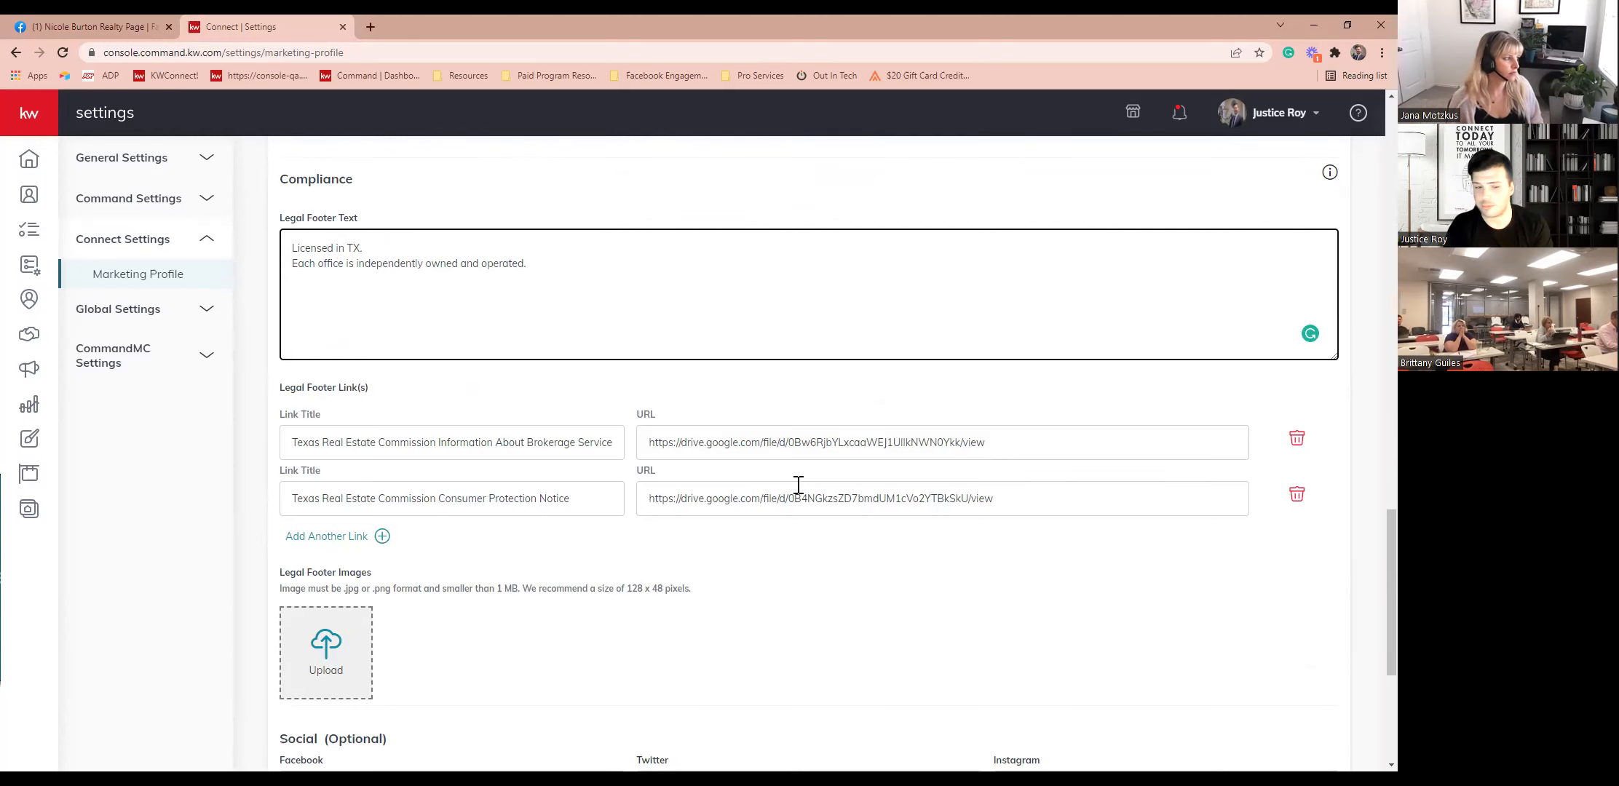
{"action": "scroll", "coordinate": [684, 455], "scroll_direction": "down", "scroll_amount": 5}
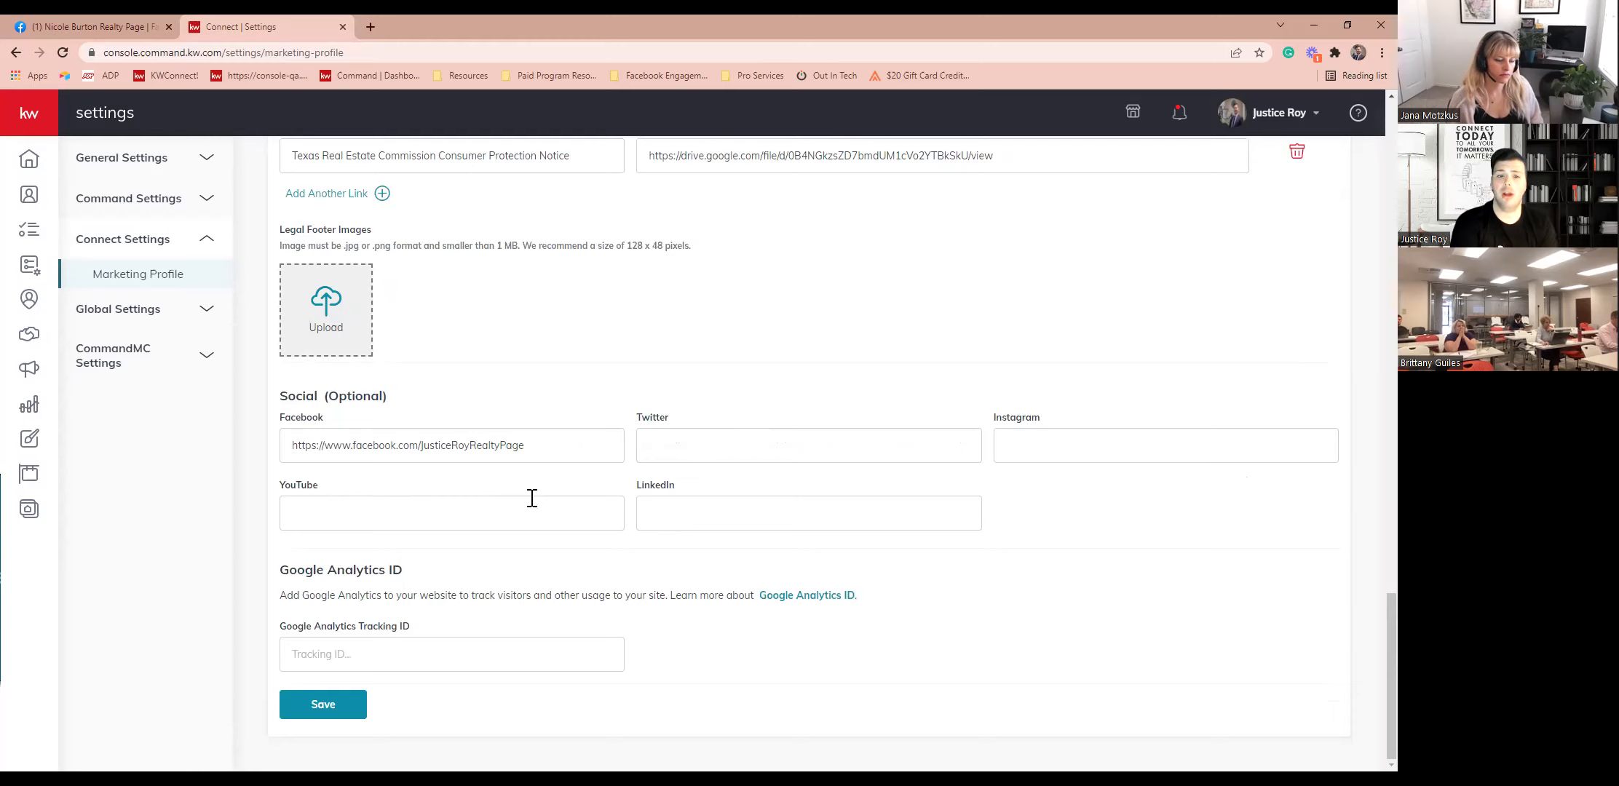
{"action": "left_click", "coordinate": [666, 446]}
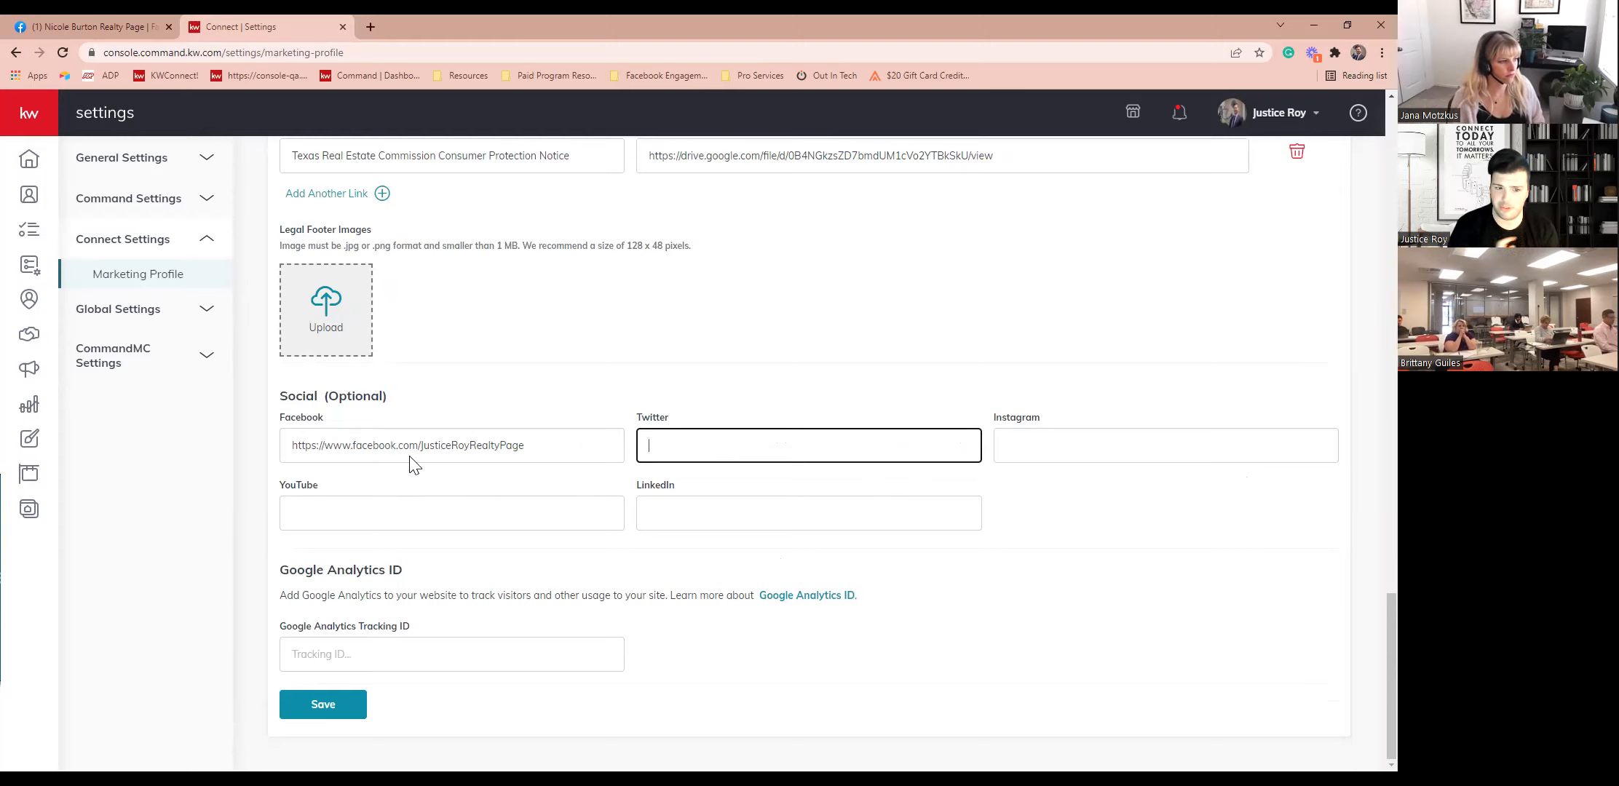
{"action": "left_click", "coordinate": [402, 654]}
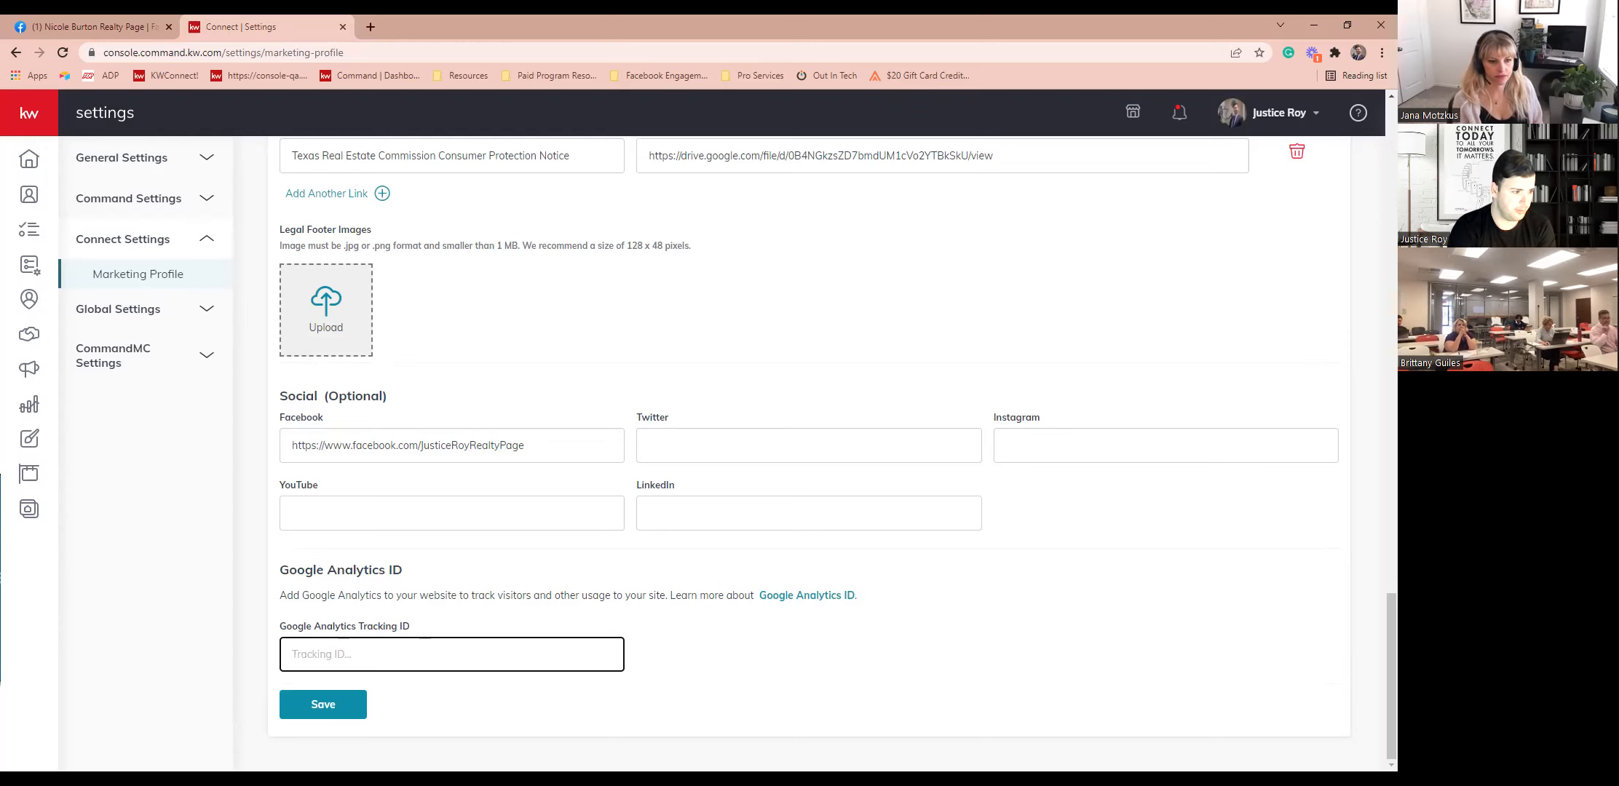
{"action": "scroll", "coordinate": [408, 549], "scroll_direction": "up", "scroll_amount": 10}
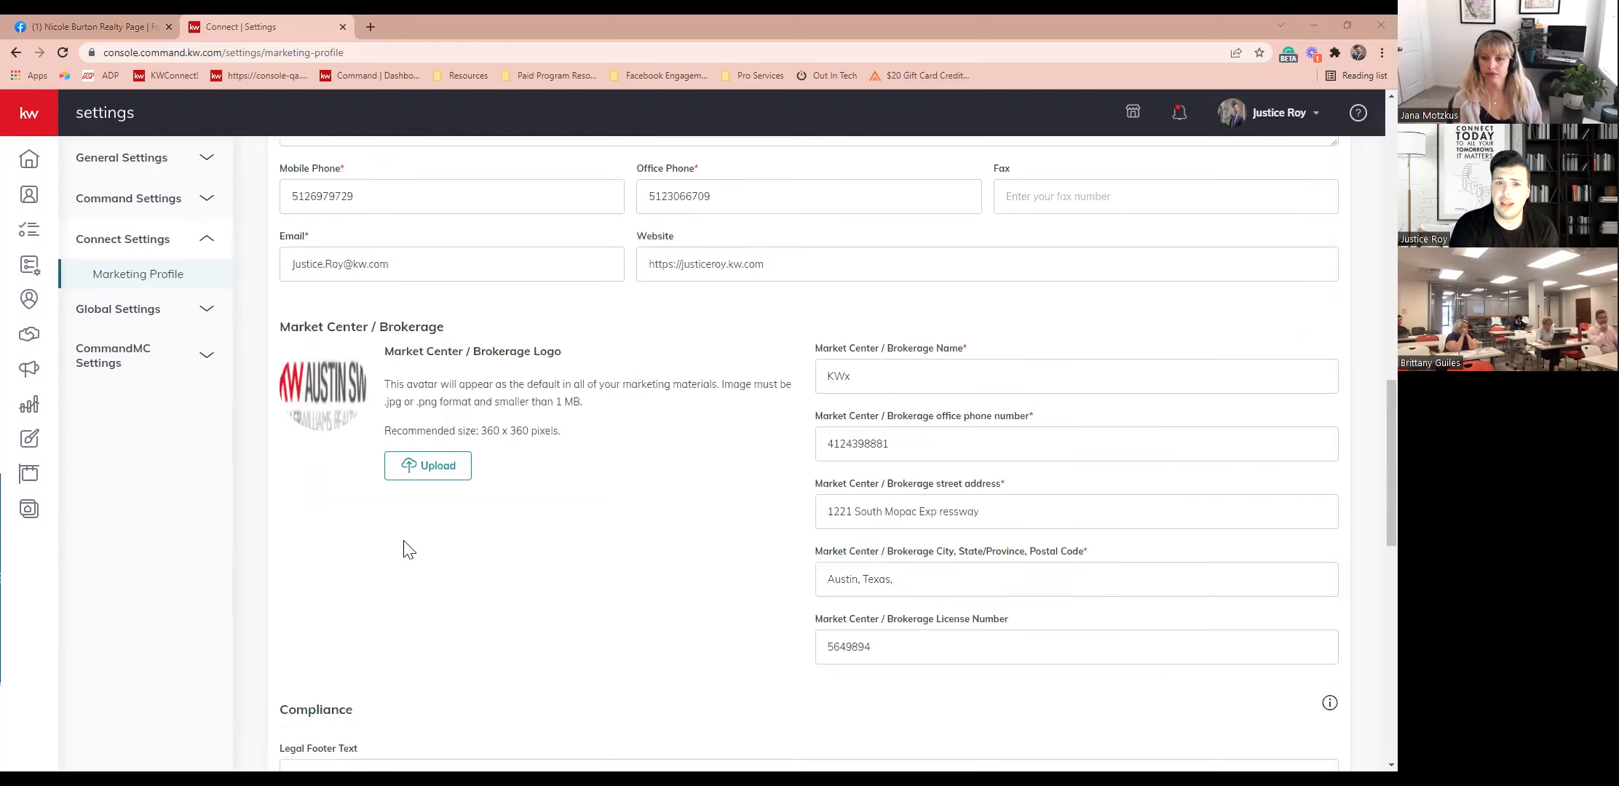
{"action": "scroll", "coordinate": [408, 550], "scroll_direction": "up", "scroll_amount": 4}
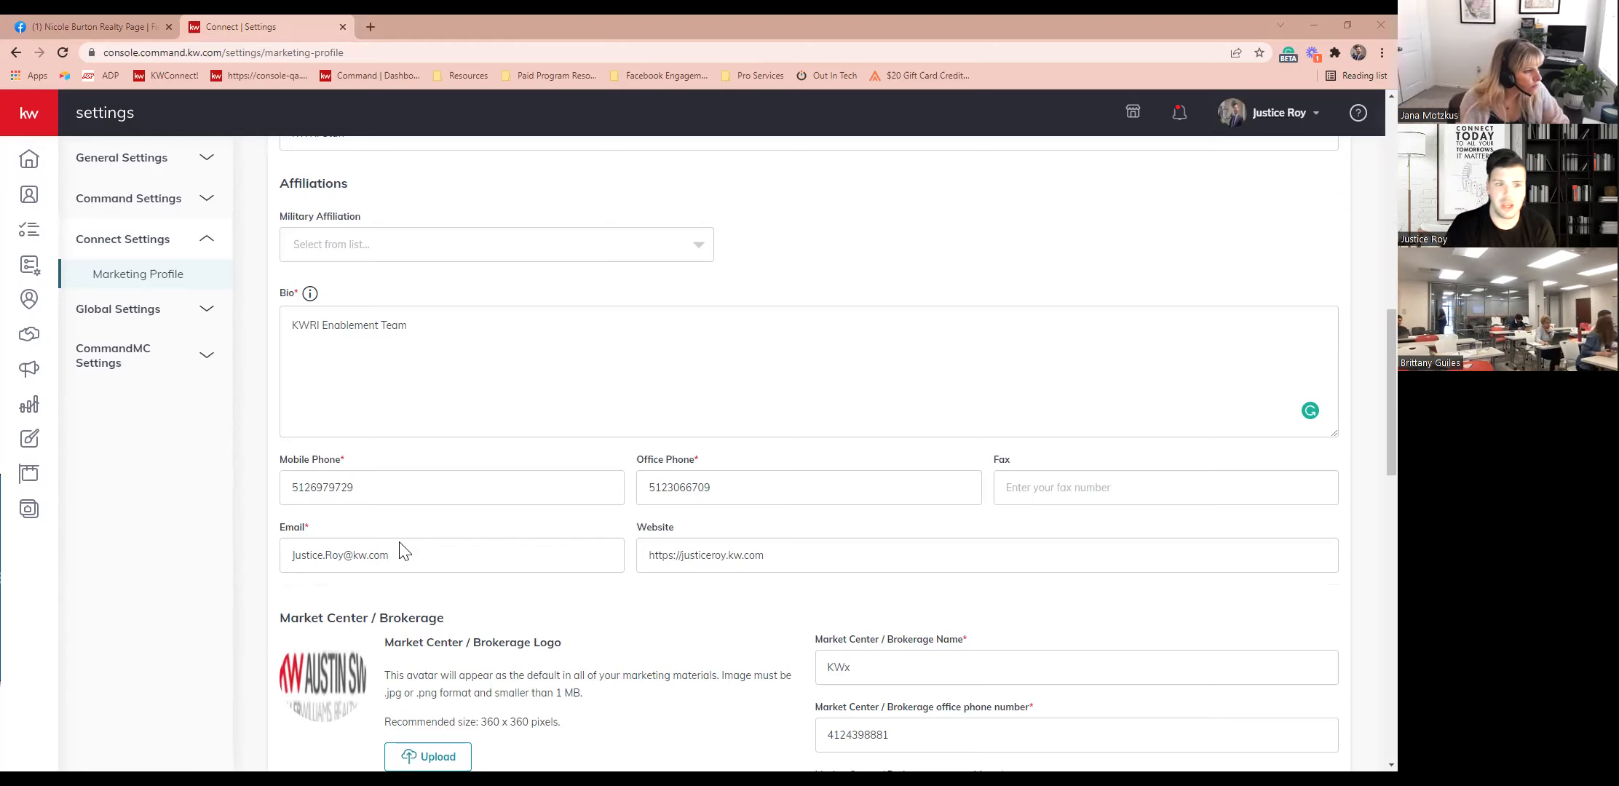
Open Applications in Command Settings and examine the Facebook Post Scheduling and Facebook Ads Manager connections.
{"action": "left_click", "coordinate": [146, 207]}
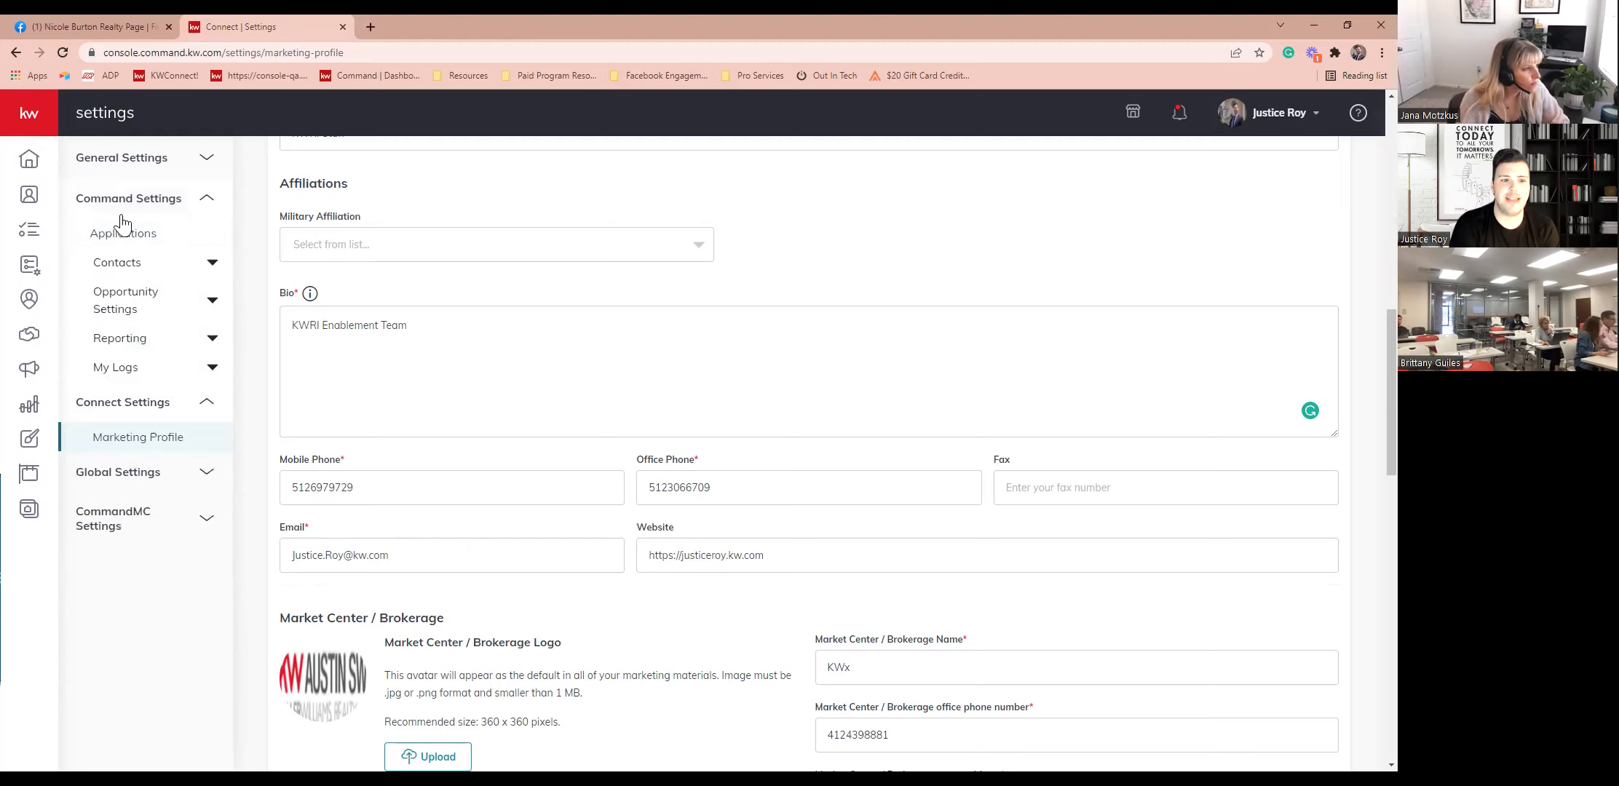
{"action": "left_click", "coordinate": [140, 240]}
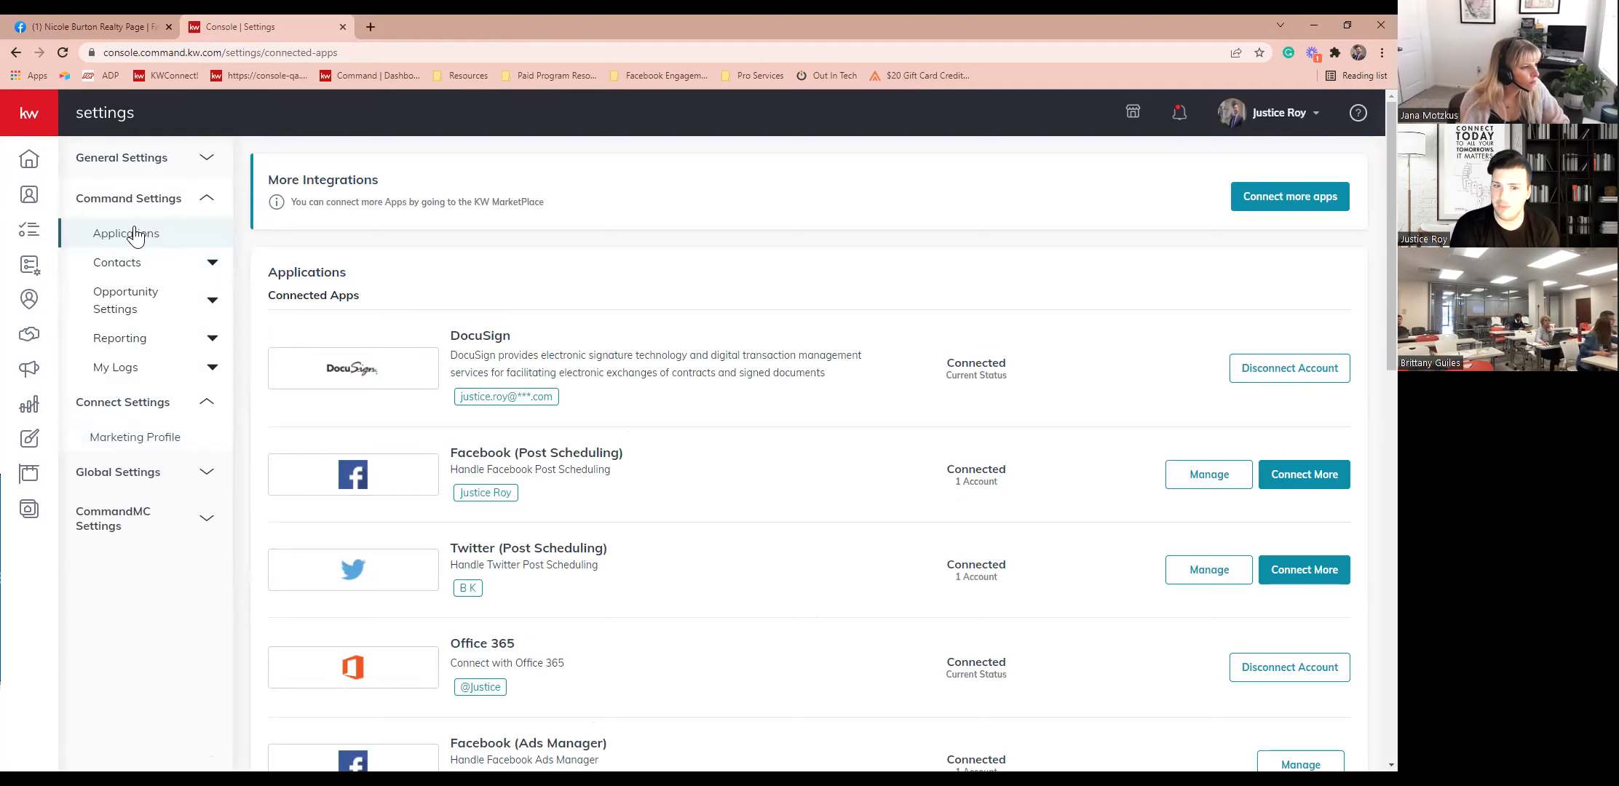
{"action": "scroll", "coordinate": [593, 491], "scroll_direction": "down", "scroll_amount": 1}
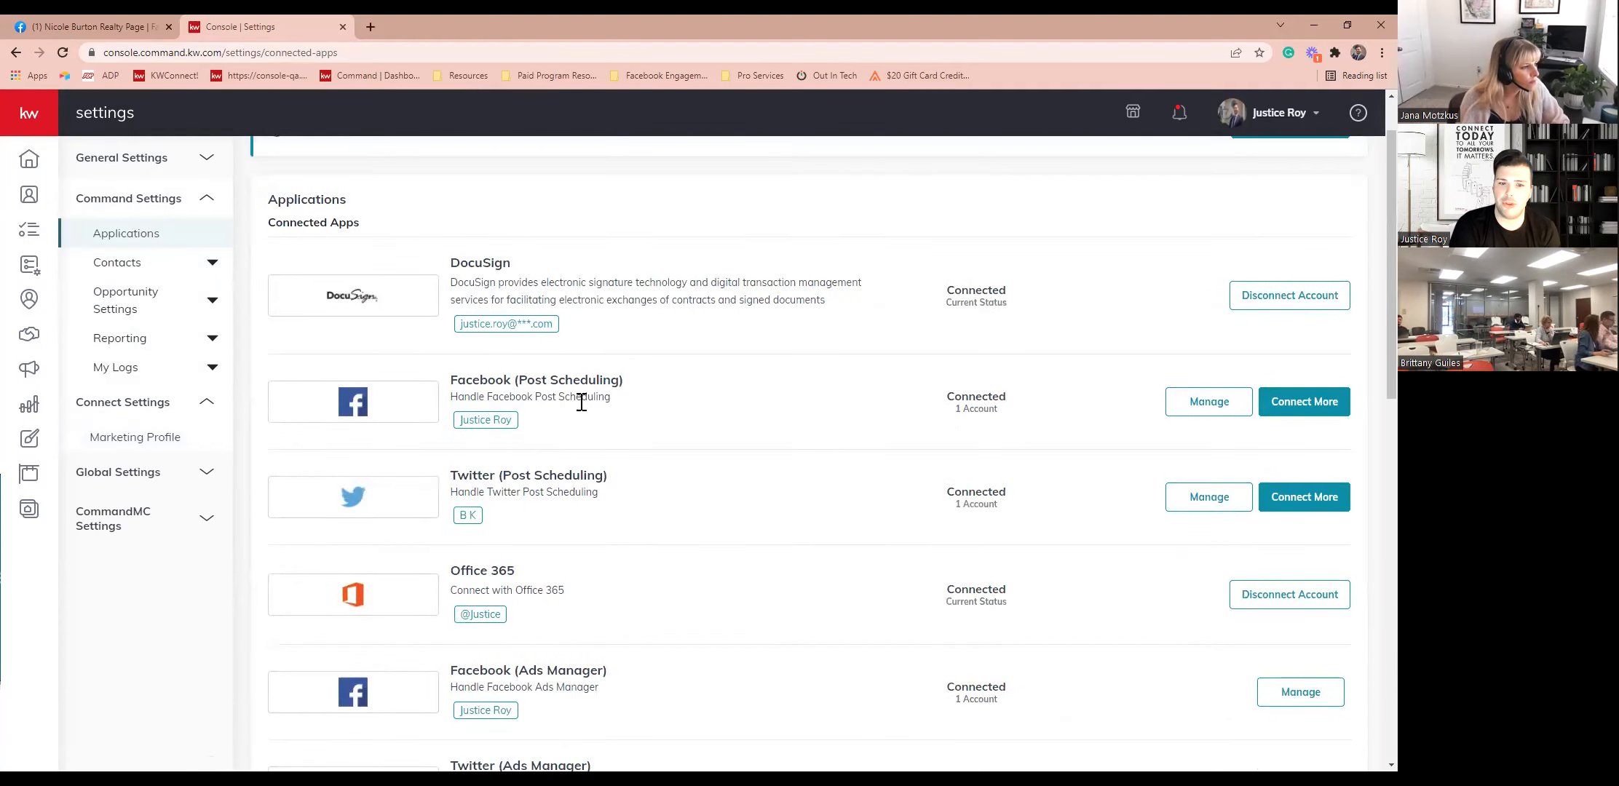
{"action": "left_click_drag", "start_coordinate": [628, 376], "coordinate": [460, 366]}
{"action": "left_click_drag", "start_coordinate": [632, 670], "coordinate": [433, 675]}
{"action": "left_click", "coordinate": [567, 707]}
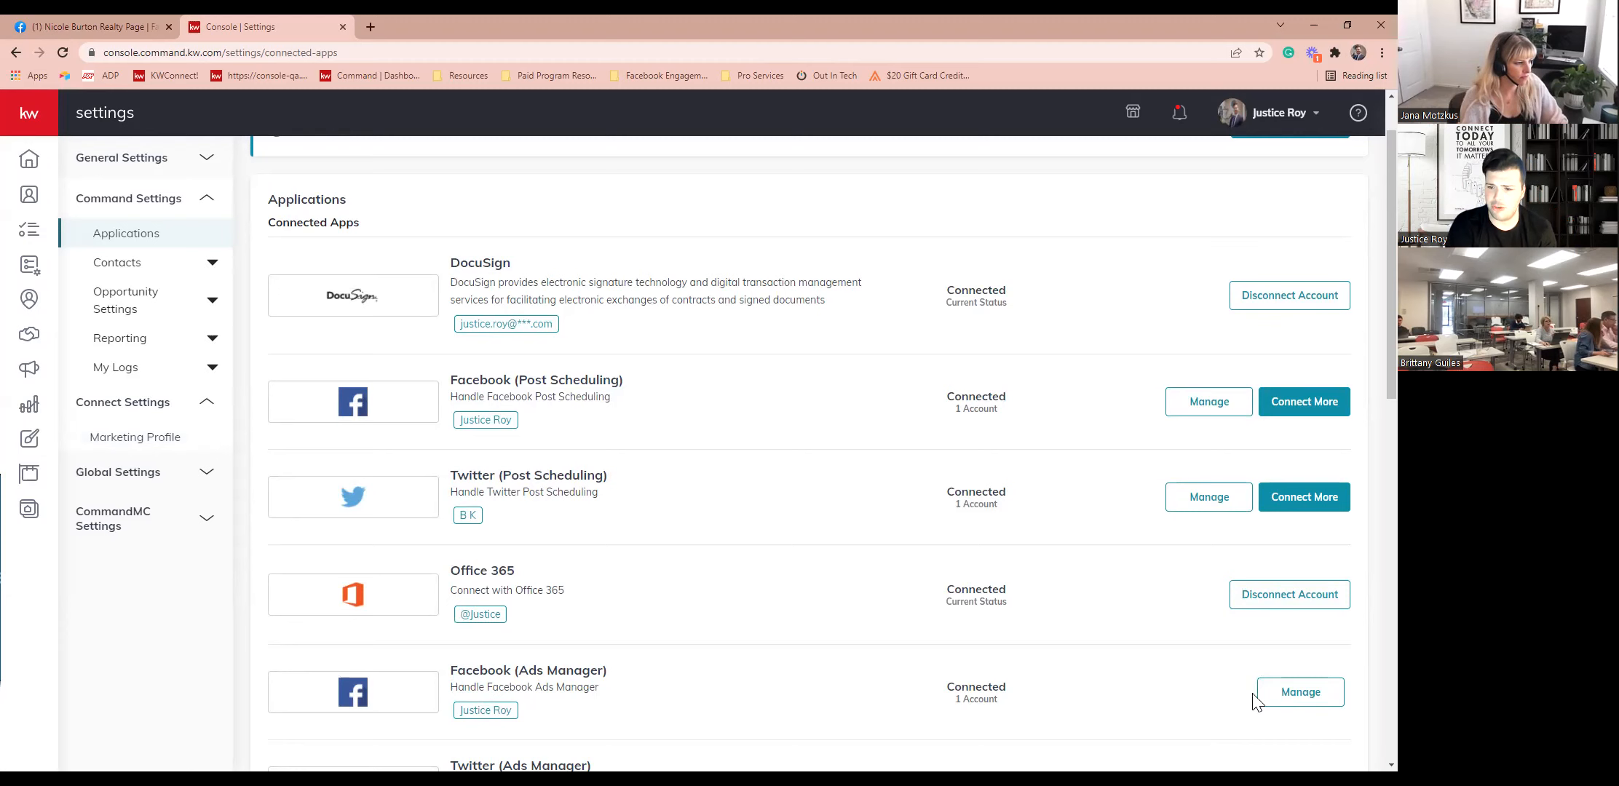
Select the new realty page in the connected account's Facebook Ads Manager pages and continue to Facebook's Terms of Service.
{"action": "left_click", "coordinate": [1292, 696]}
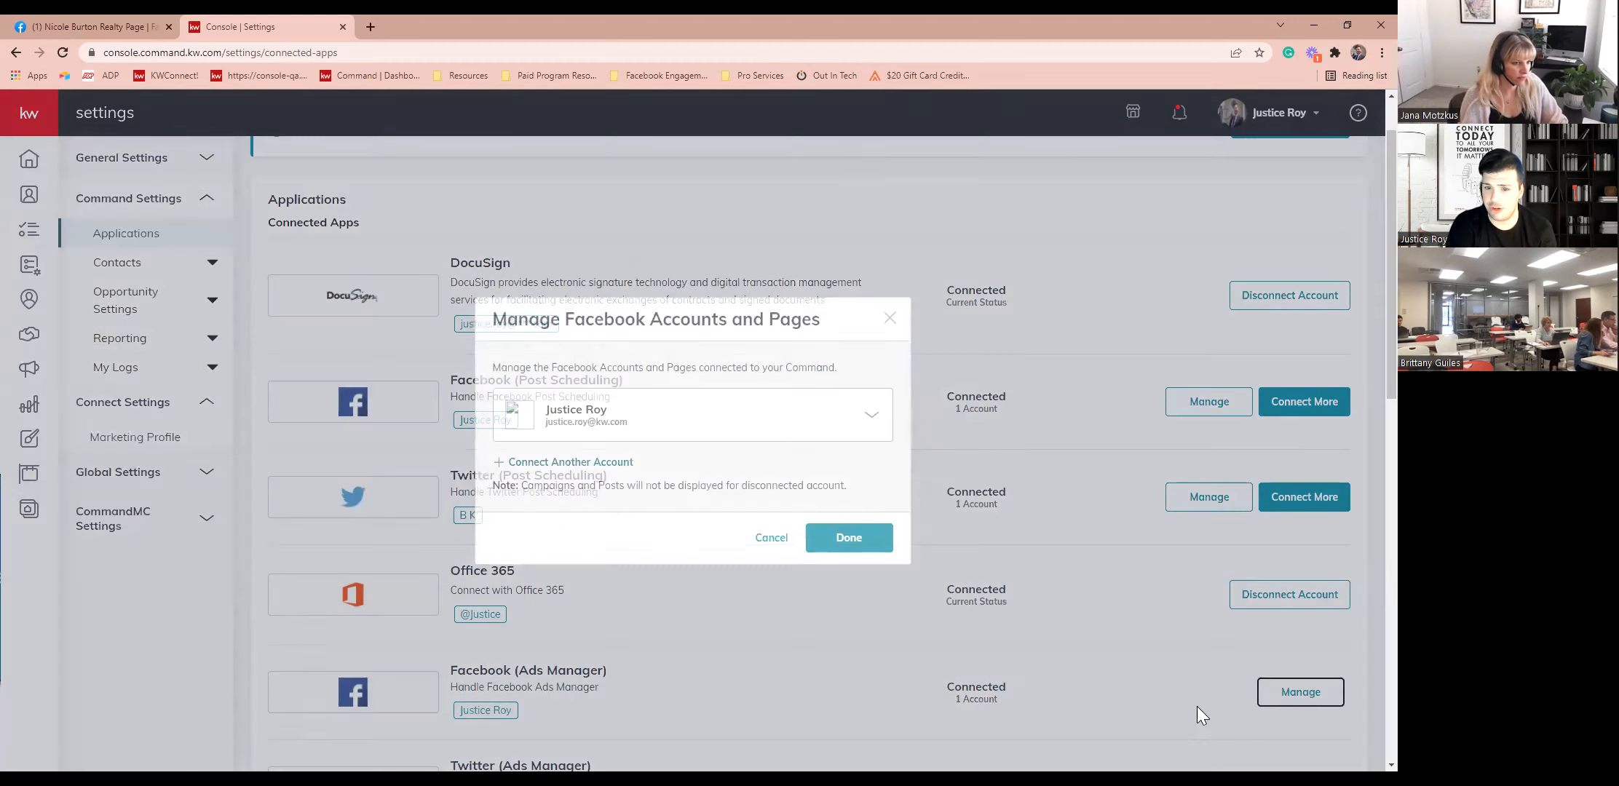
{"action": "left_click", "coordinate": [872, 420]}
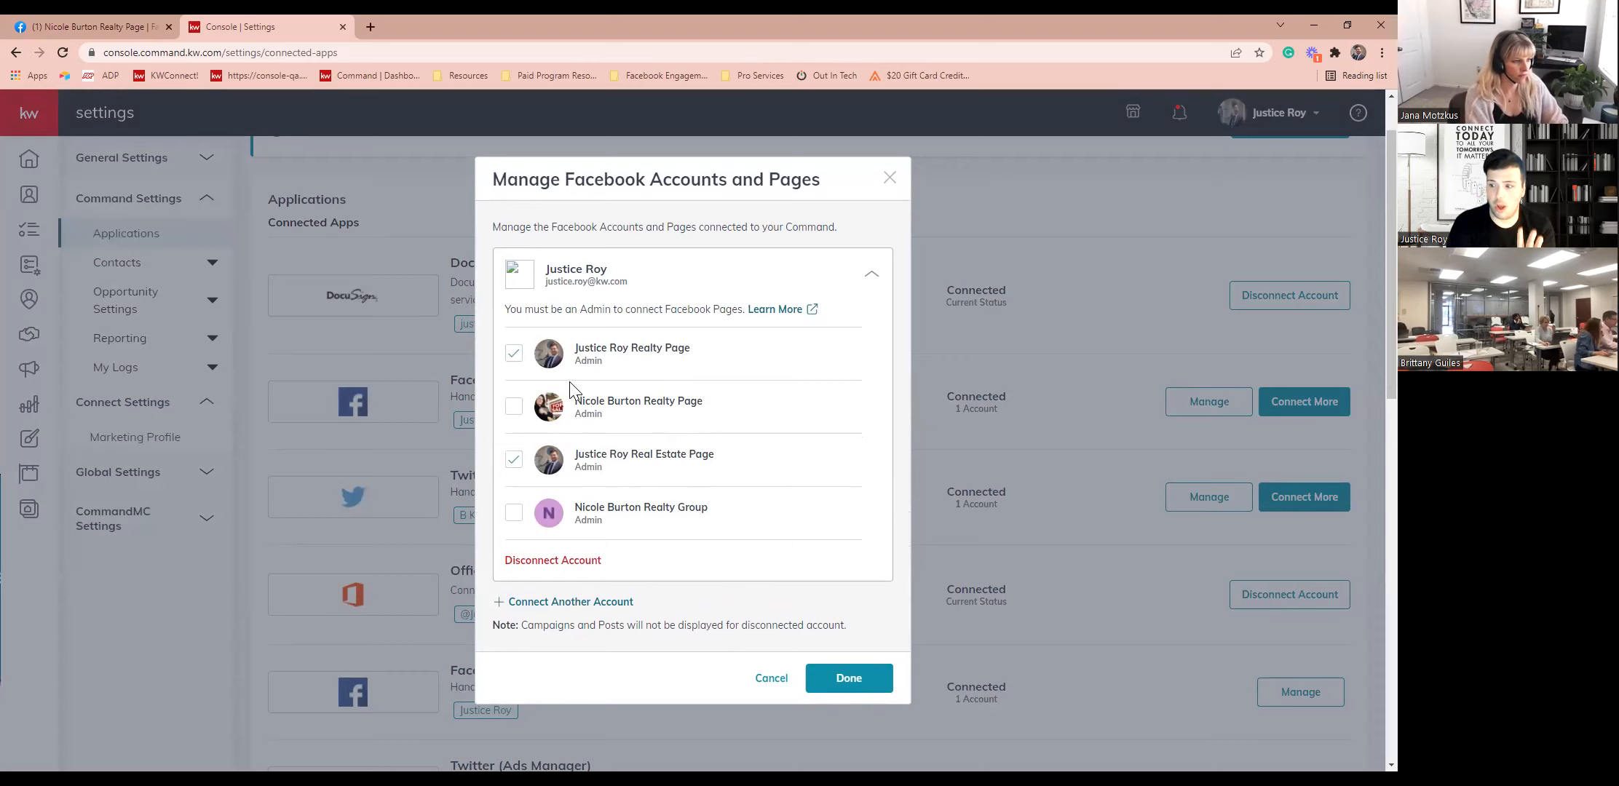
{"action": "left_click", "coordinate": [514, 407]}
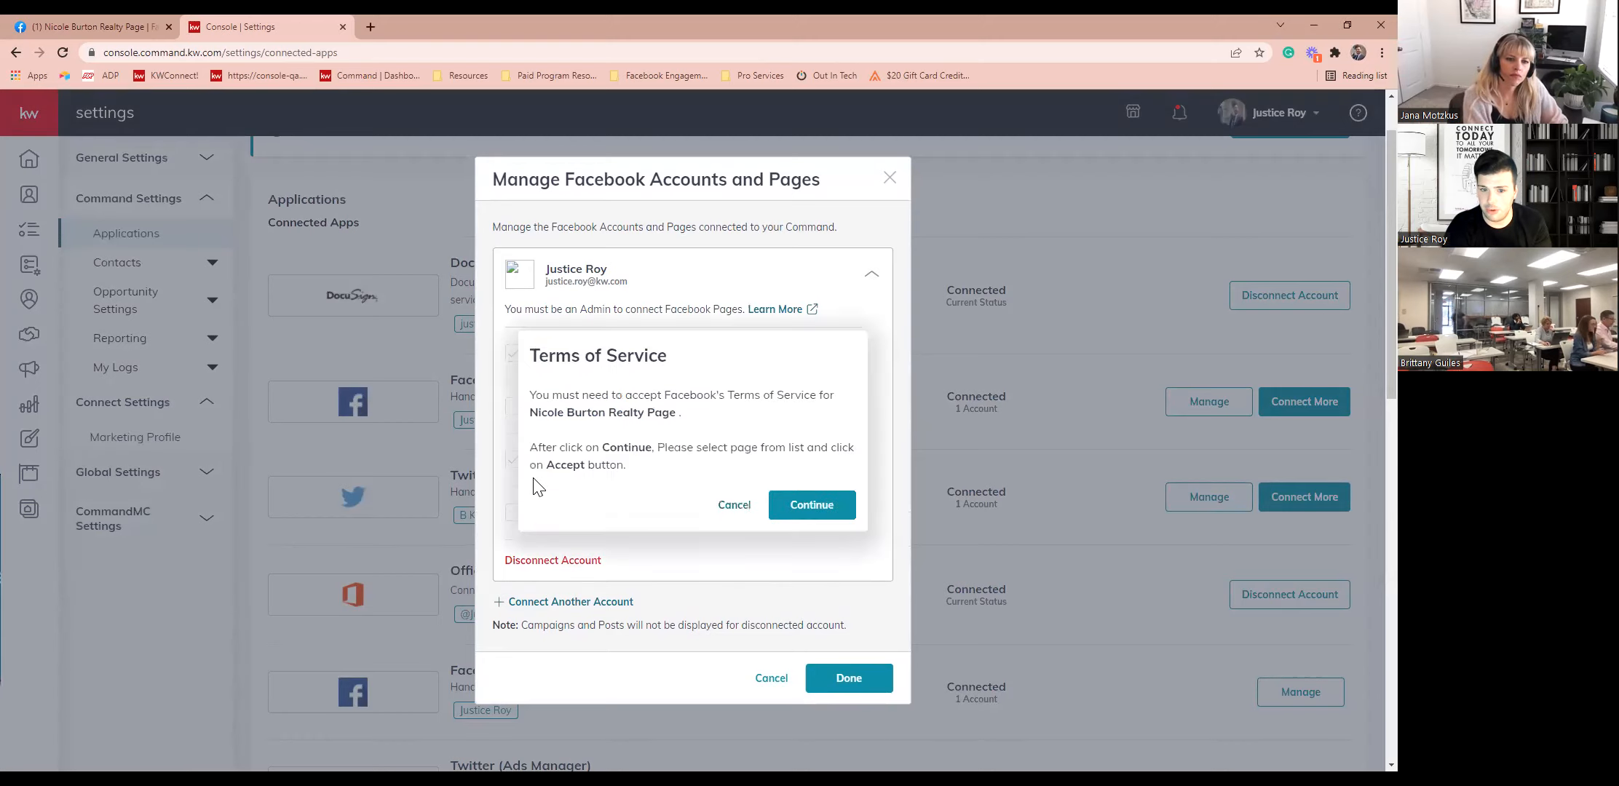
{"action": "left_click", "coordinate": [831, 502]}
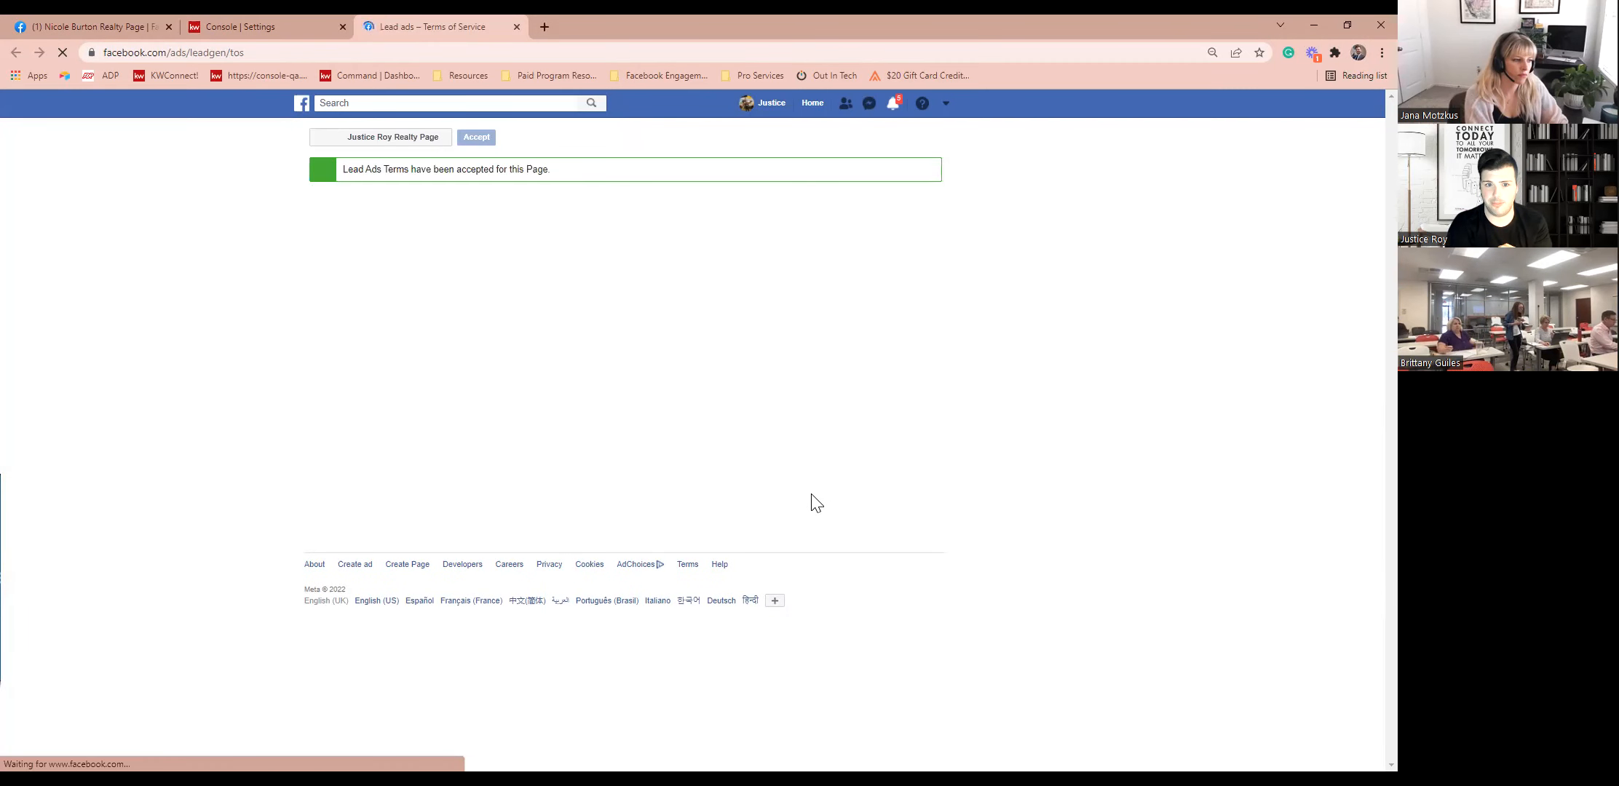
Choose the new realty page on the Lead Adverts Terms page and accept the terms for it.
{"action": "left_click", "coordinate": [418, 148]}
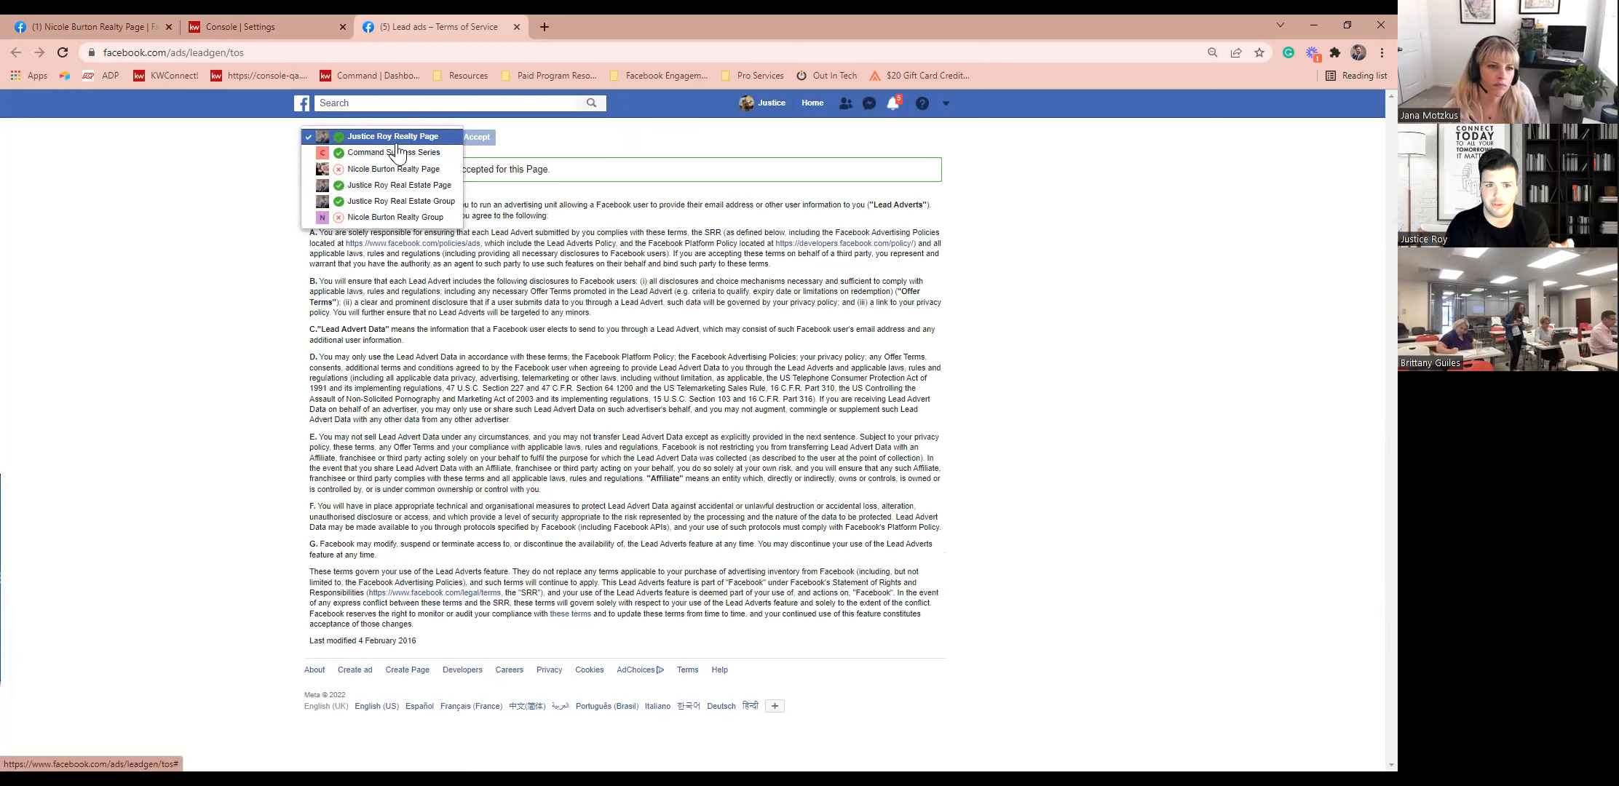
{"action": "left_click", "coordinate": [363, 174]}
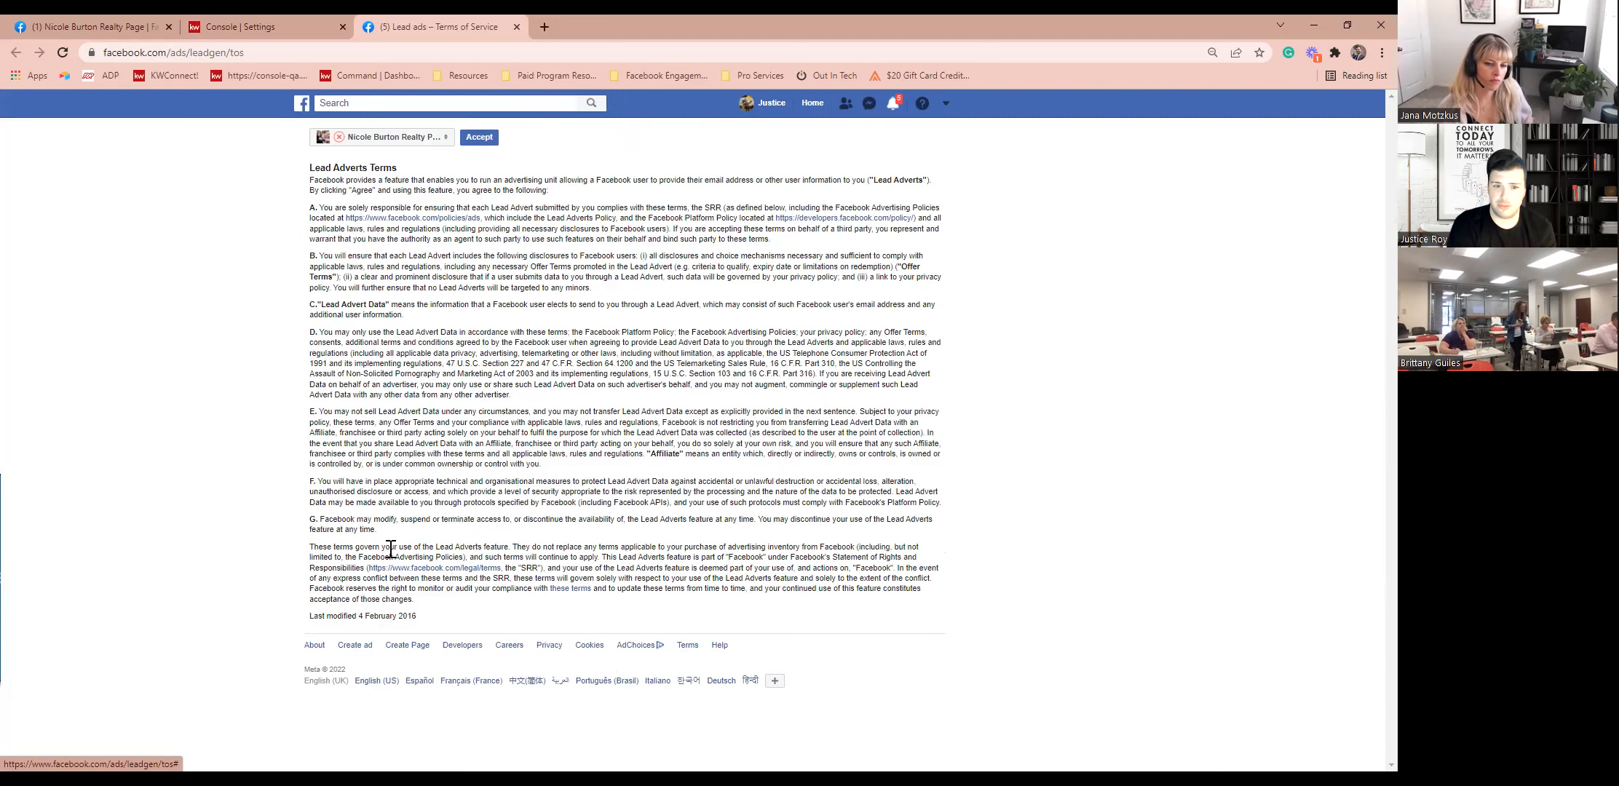
{"action": "left_click", "coordinate": [471, 144]}
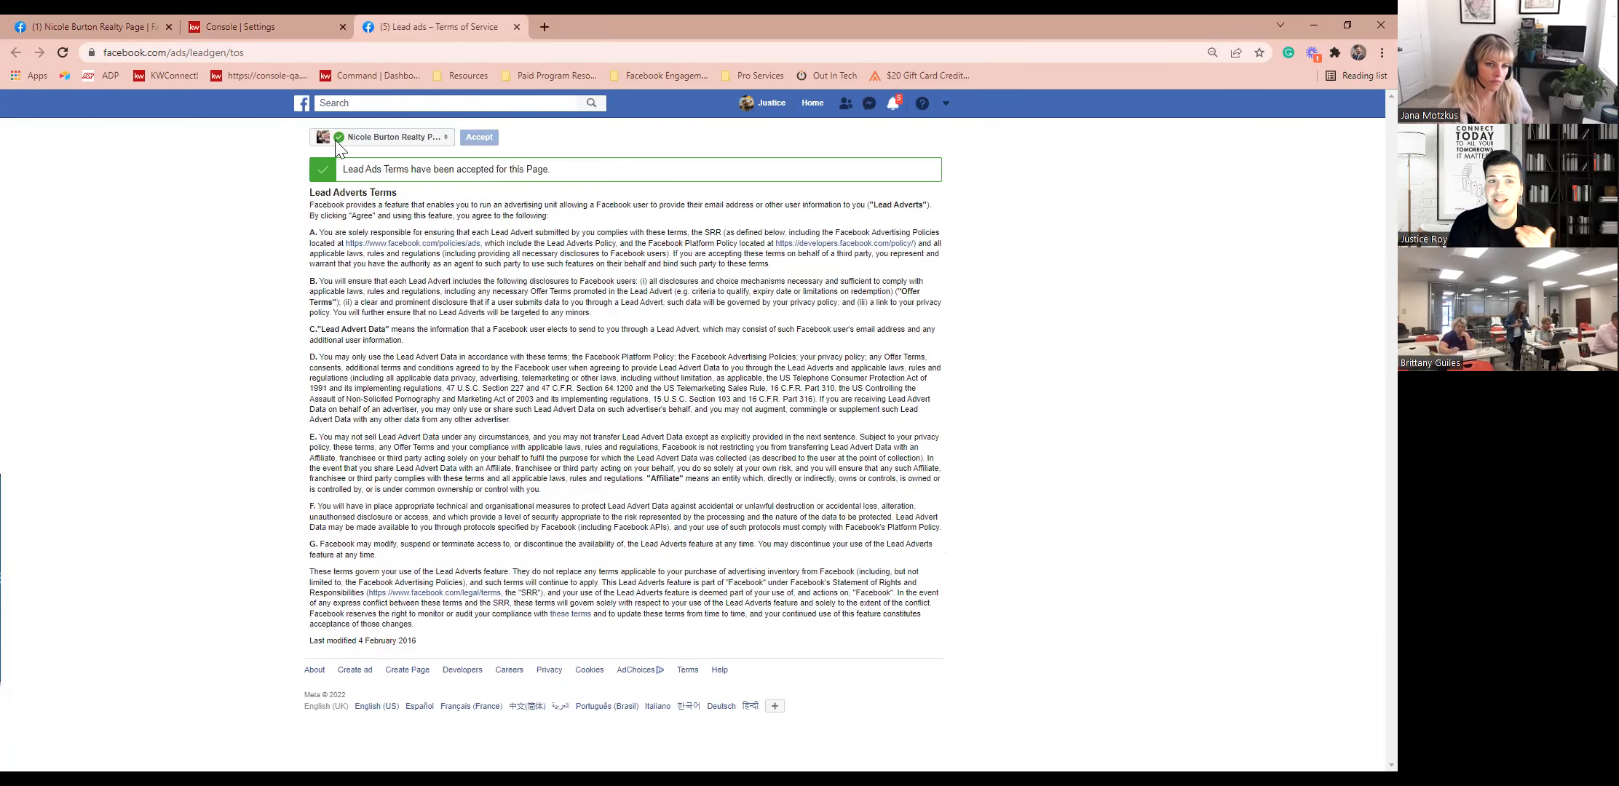
Back in KW Command, connect the new realty page to the account's Facebook Ads Manager and save the page selection.
{"action": "left_click", "coordinate": [287, 26]}
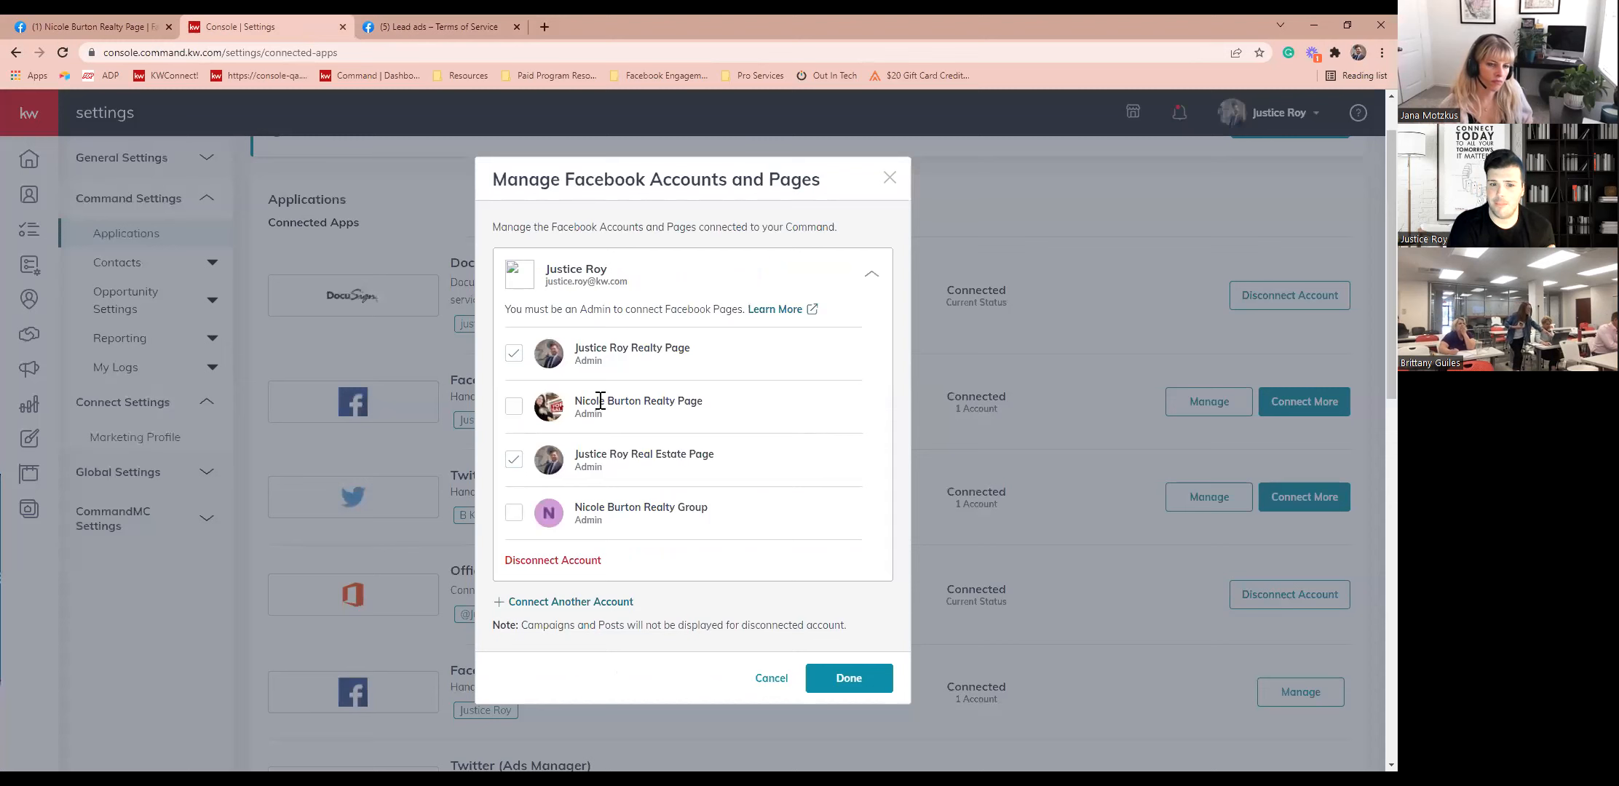
{"action": "left_click", "coordinate": [516, 407]}
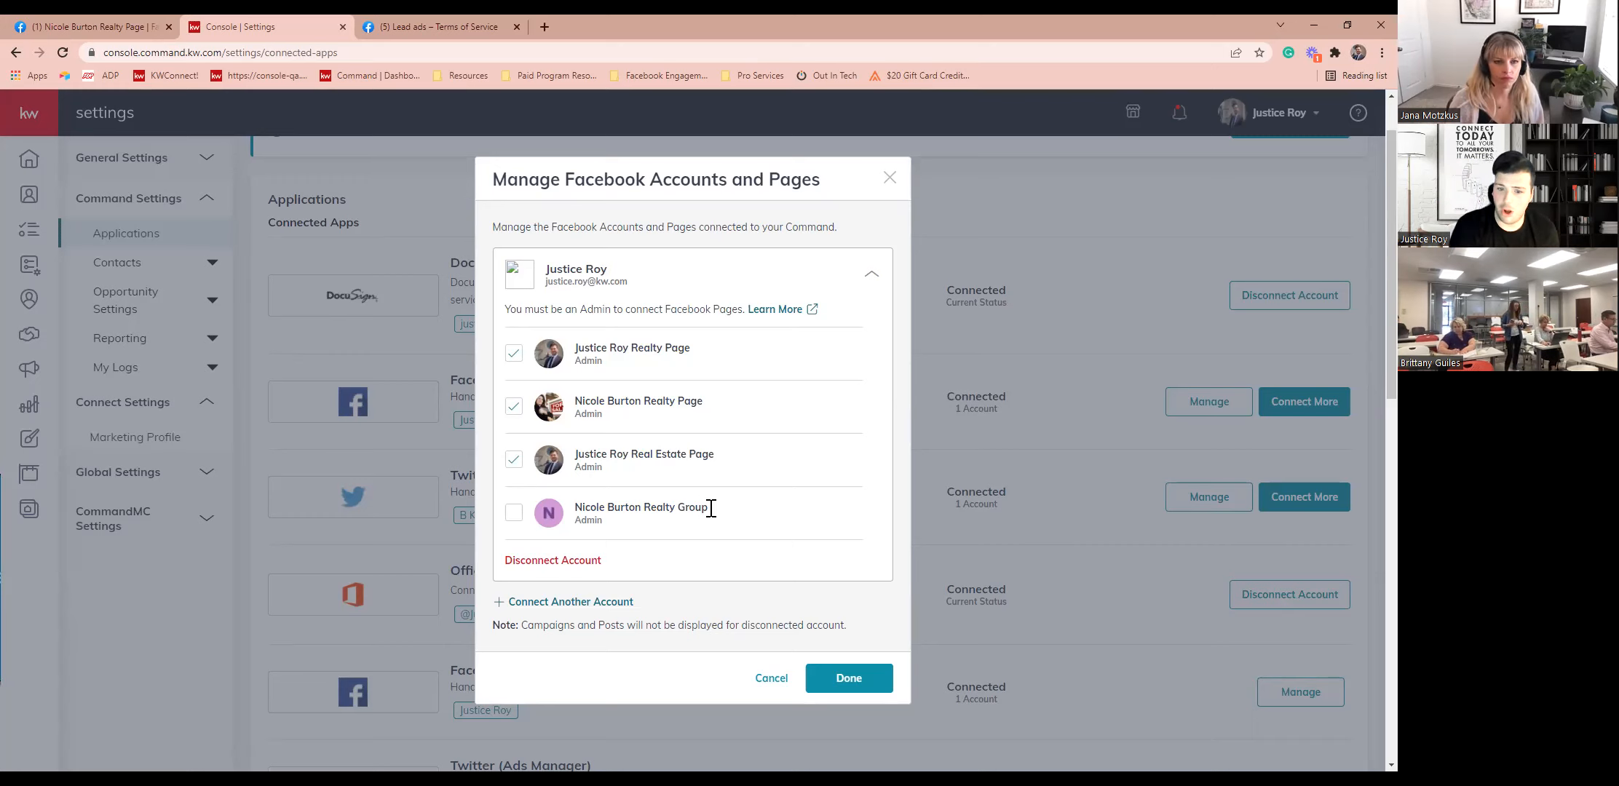
{"action": "left_click", "coordinate": [837, 681]}
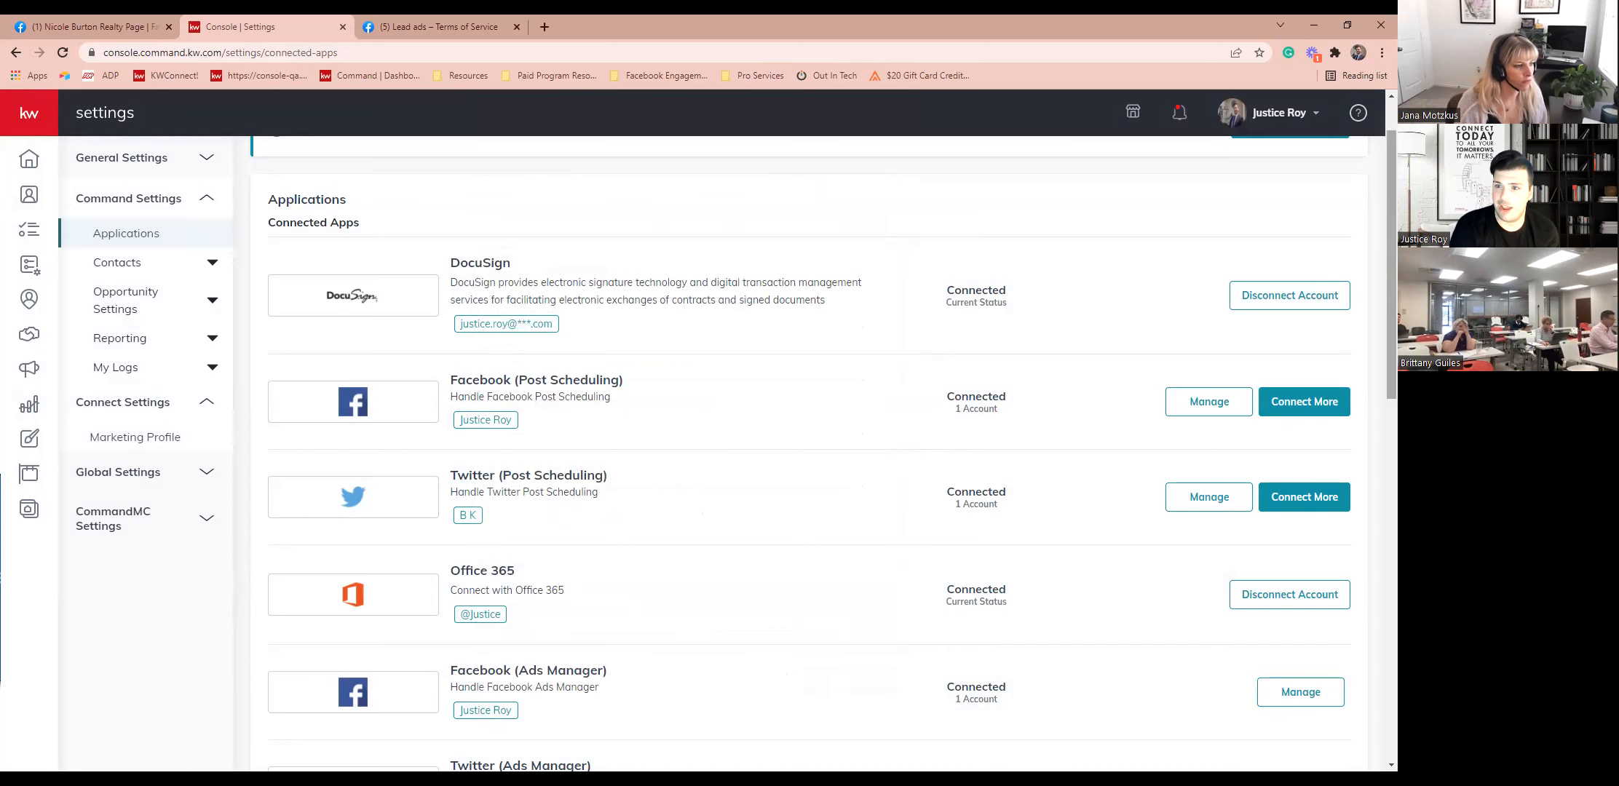
Examine the support options in Command's Help & Information, close it, and switch to the presentation.
{"action": "left_click", "coordinate": [1355, 116]}
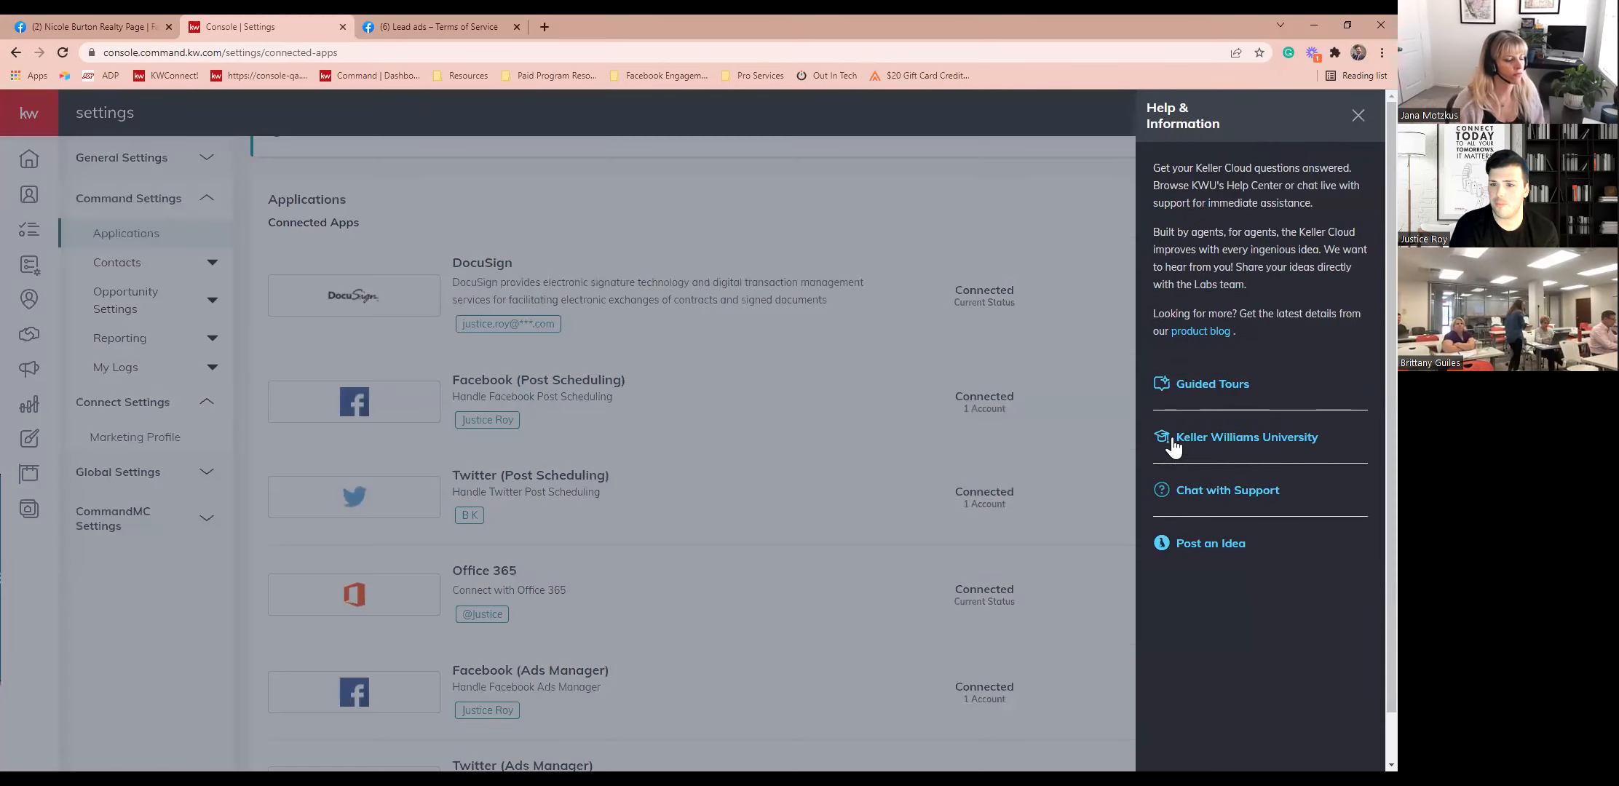
{"action": "left_click", "coordinate": [993, 192]}
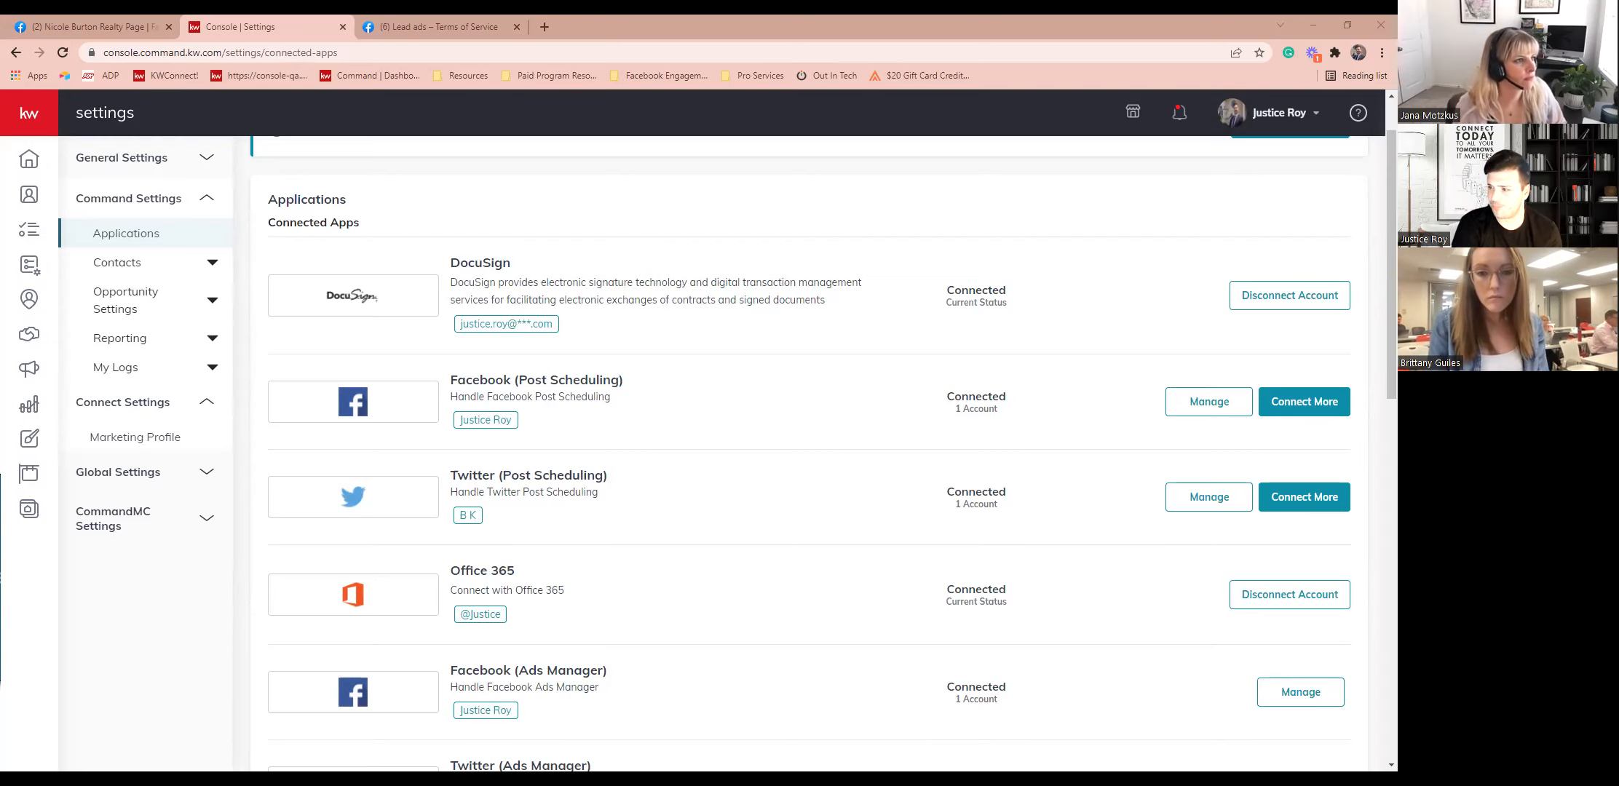
{"action": "key", "text": "alt+Tab"}
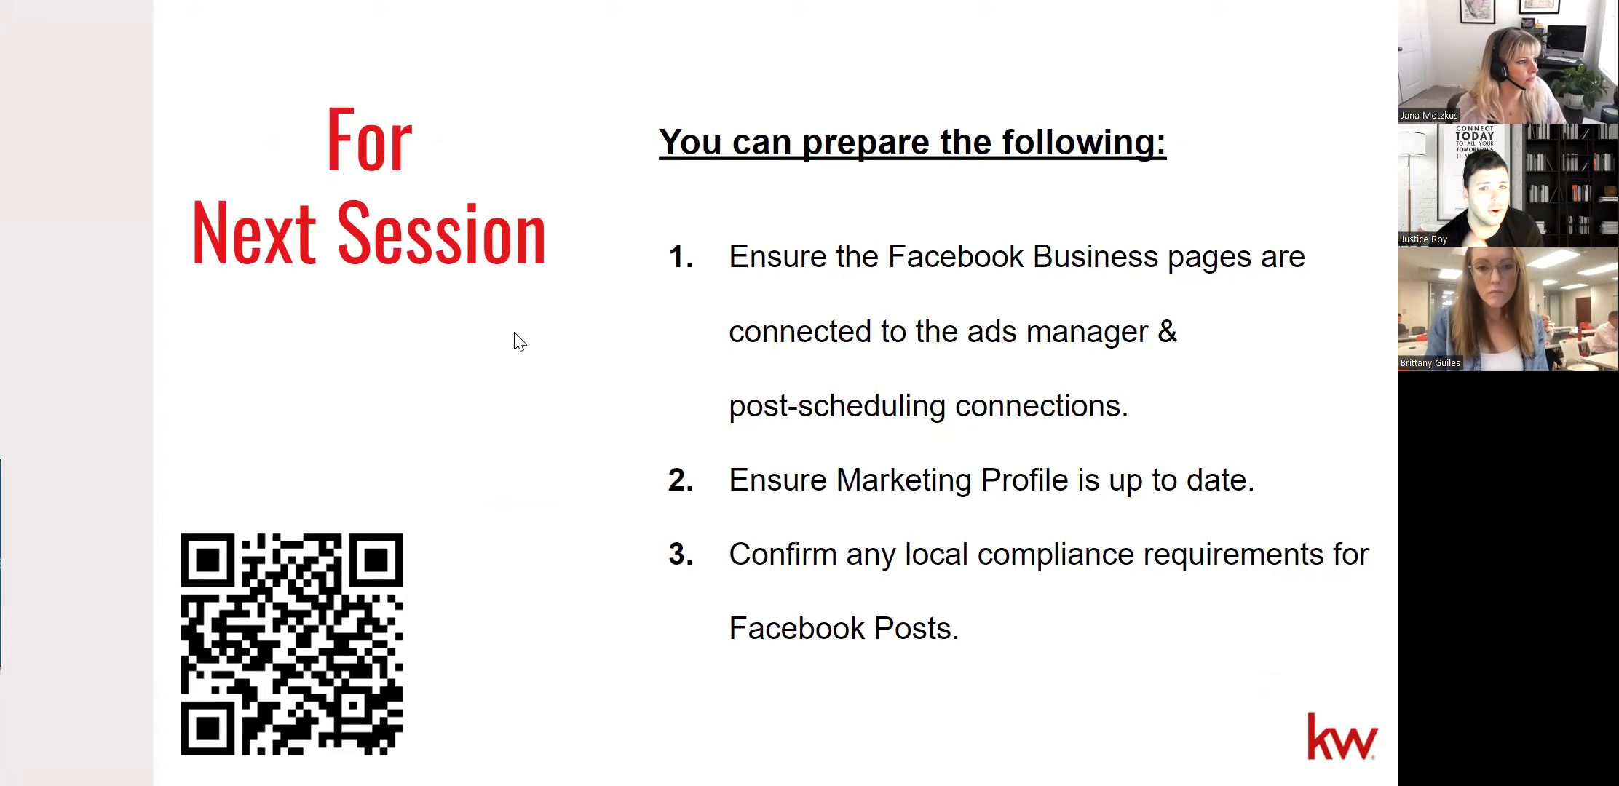